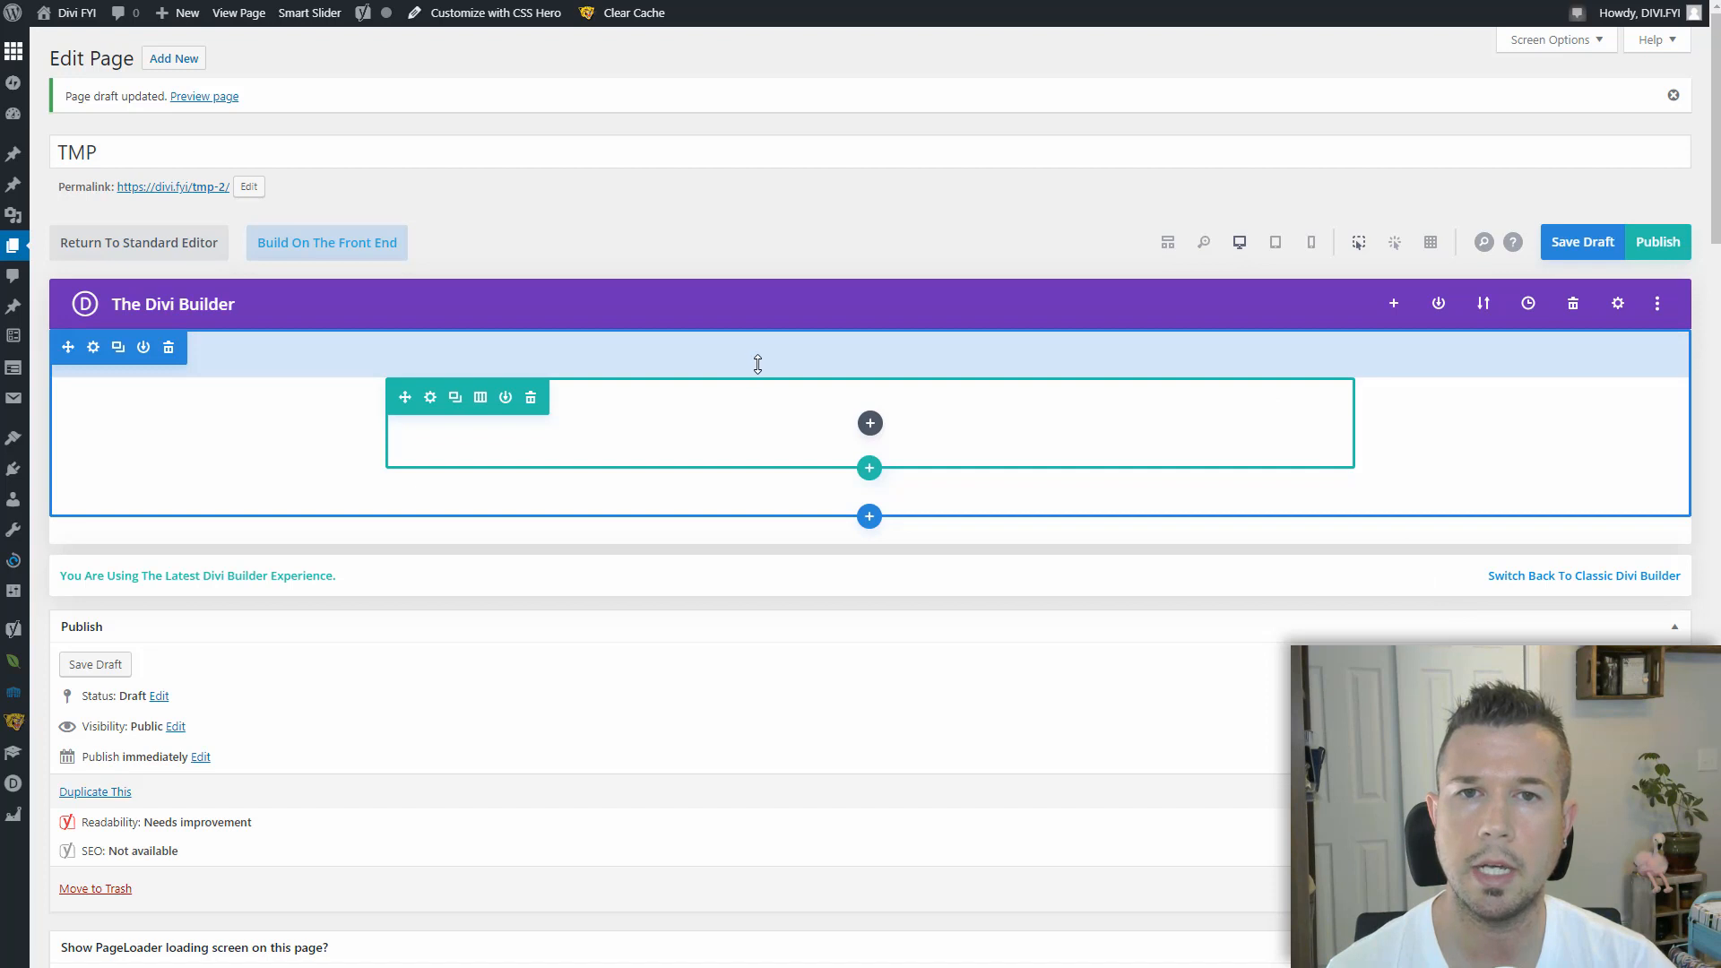
Enlarge the section's top and bottom padding and change its row to two equal columns
{"action": "left_click_drag", "start_coordinate": [757, 363], "coordinate": [770, 475]}
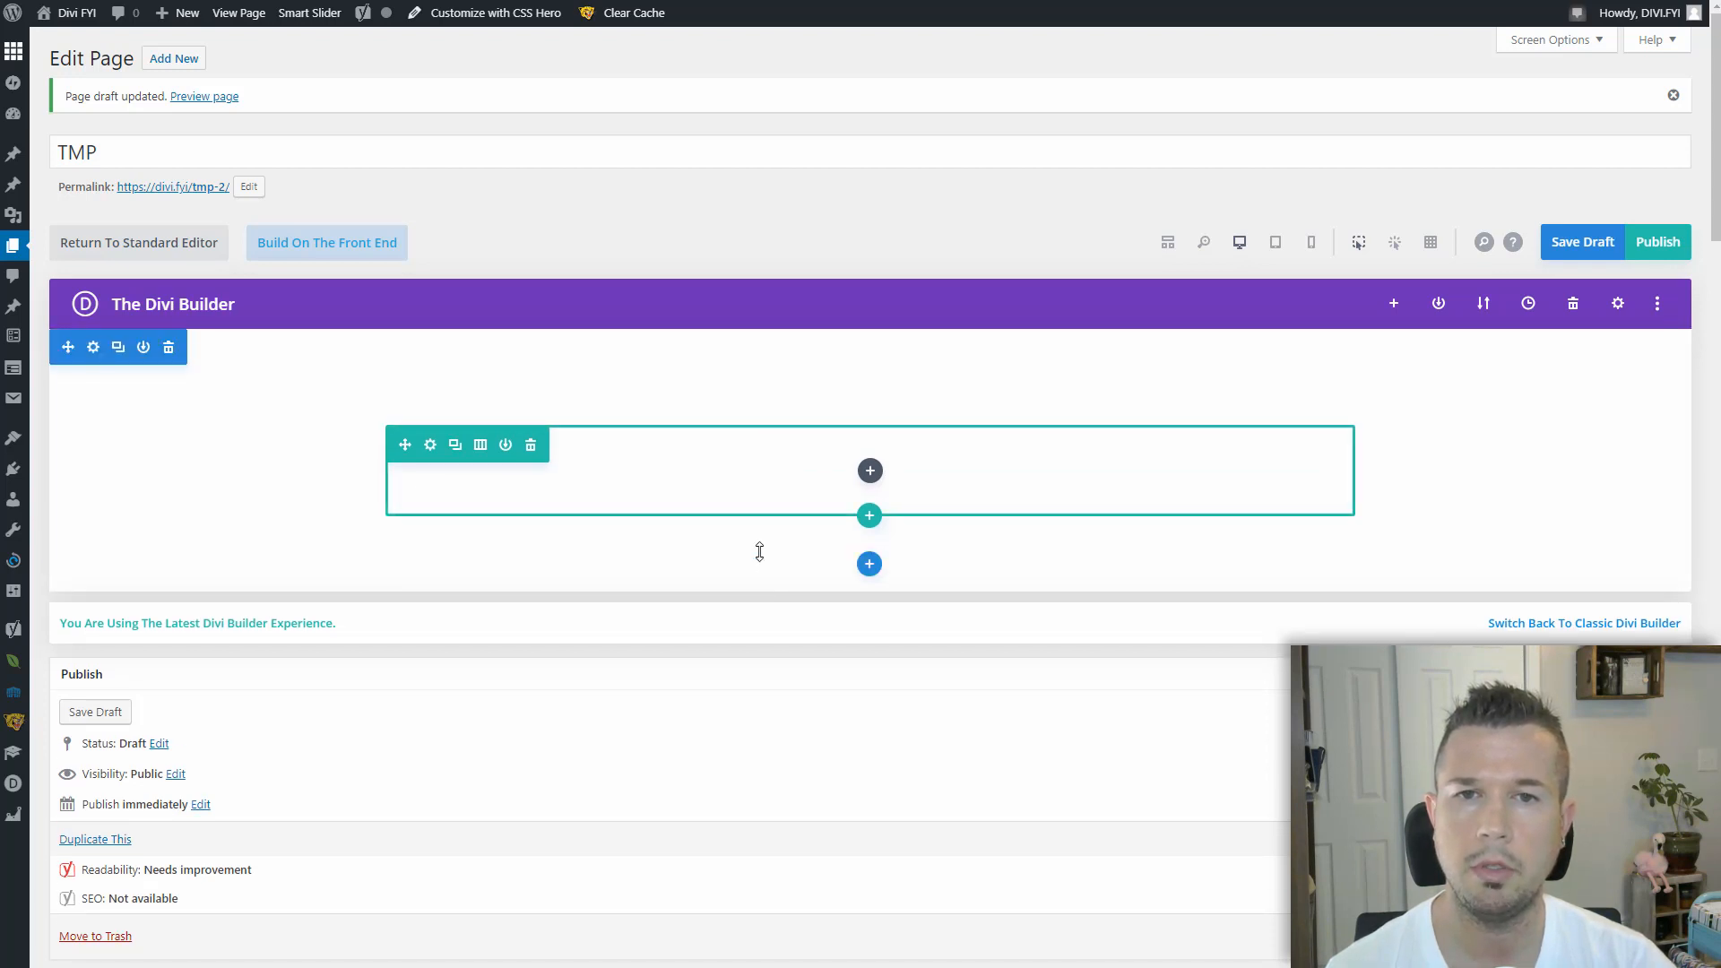
{"action": "left_click_drag", "start_coordinate": [759, 551], "coordinate": [759, 595]}
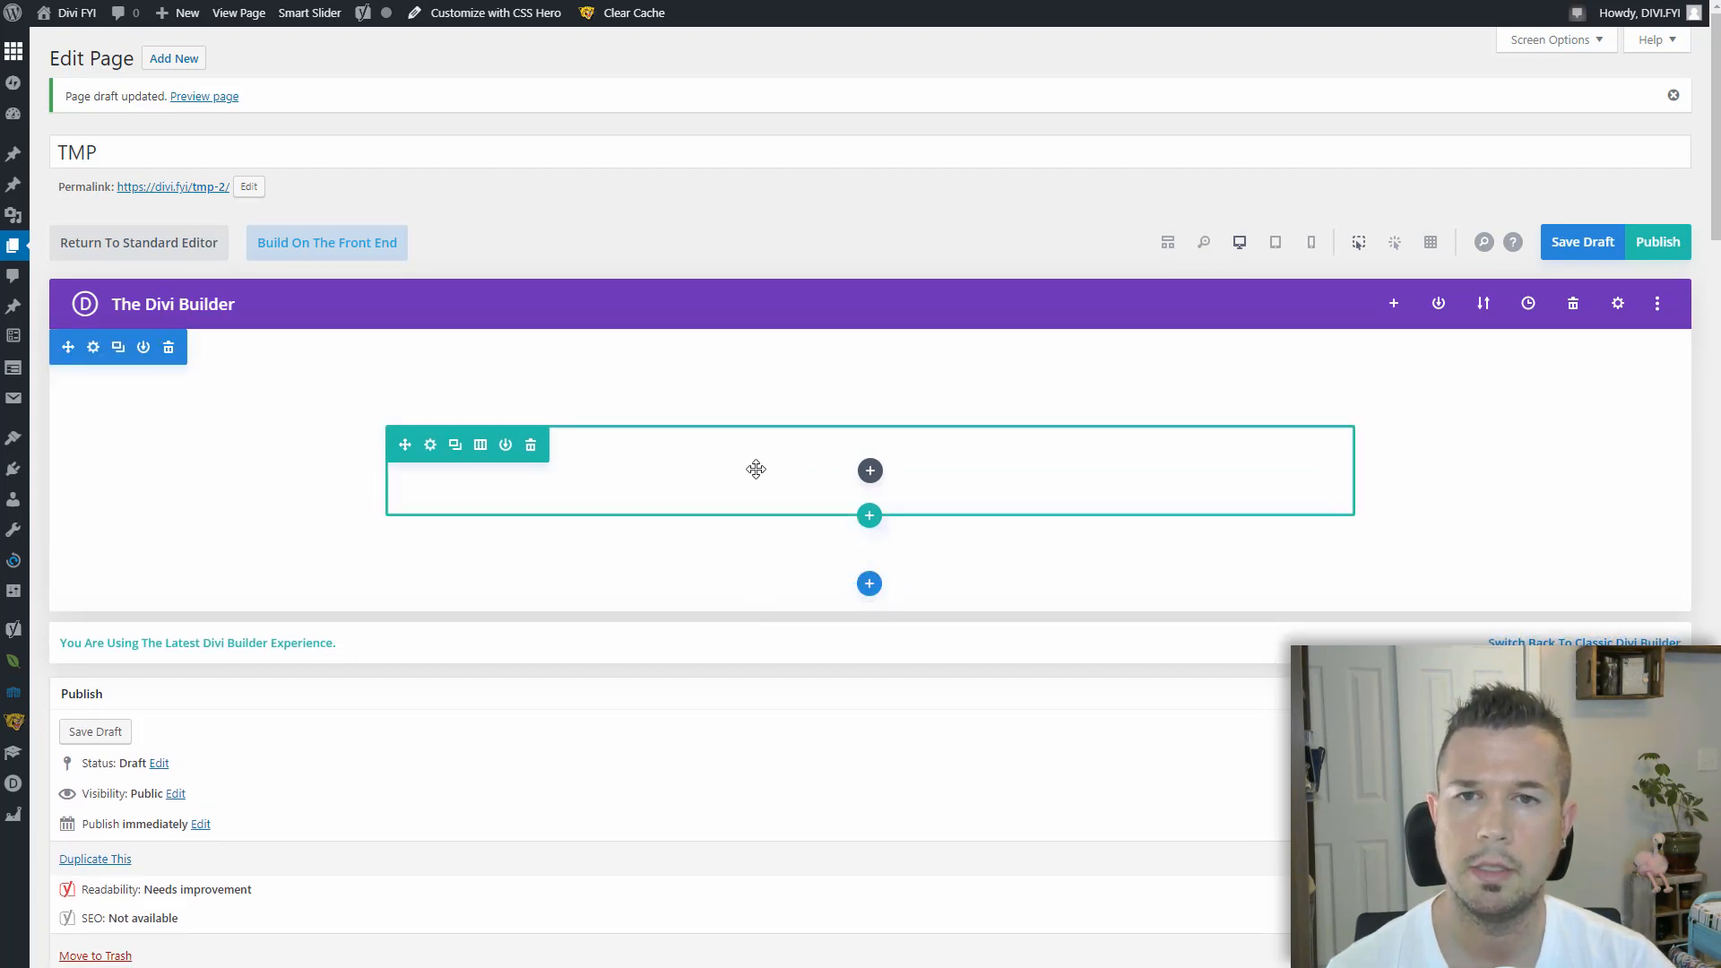
{"action": "left_click", "coordinate": [480, 444]}
{"action": "left_click", "coordinate": [508, 551]}
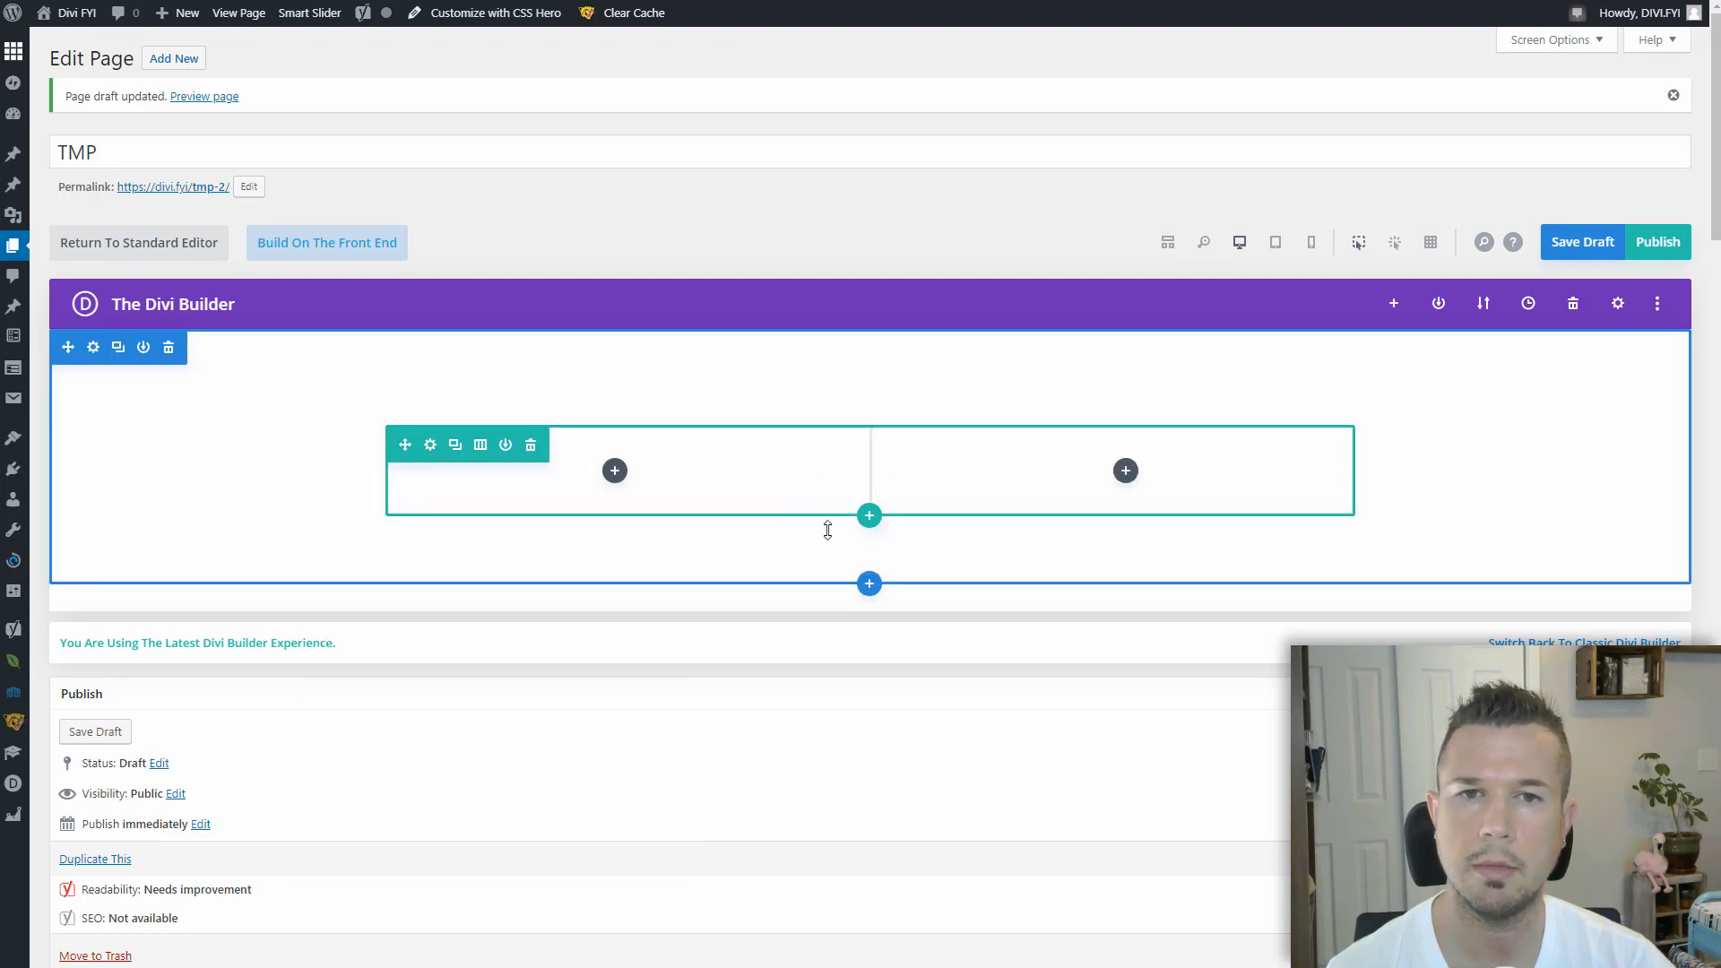
Add a Text module with the default placeholder content to the row's first column
{"action": "left_click", "coordinate": [614, 471]}
{"action": "type", "text": "text"}
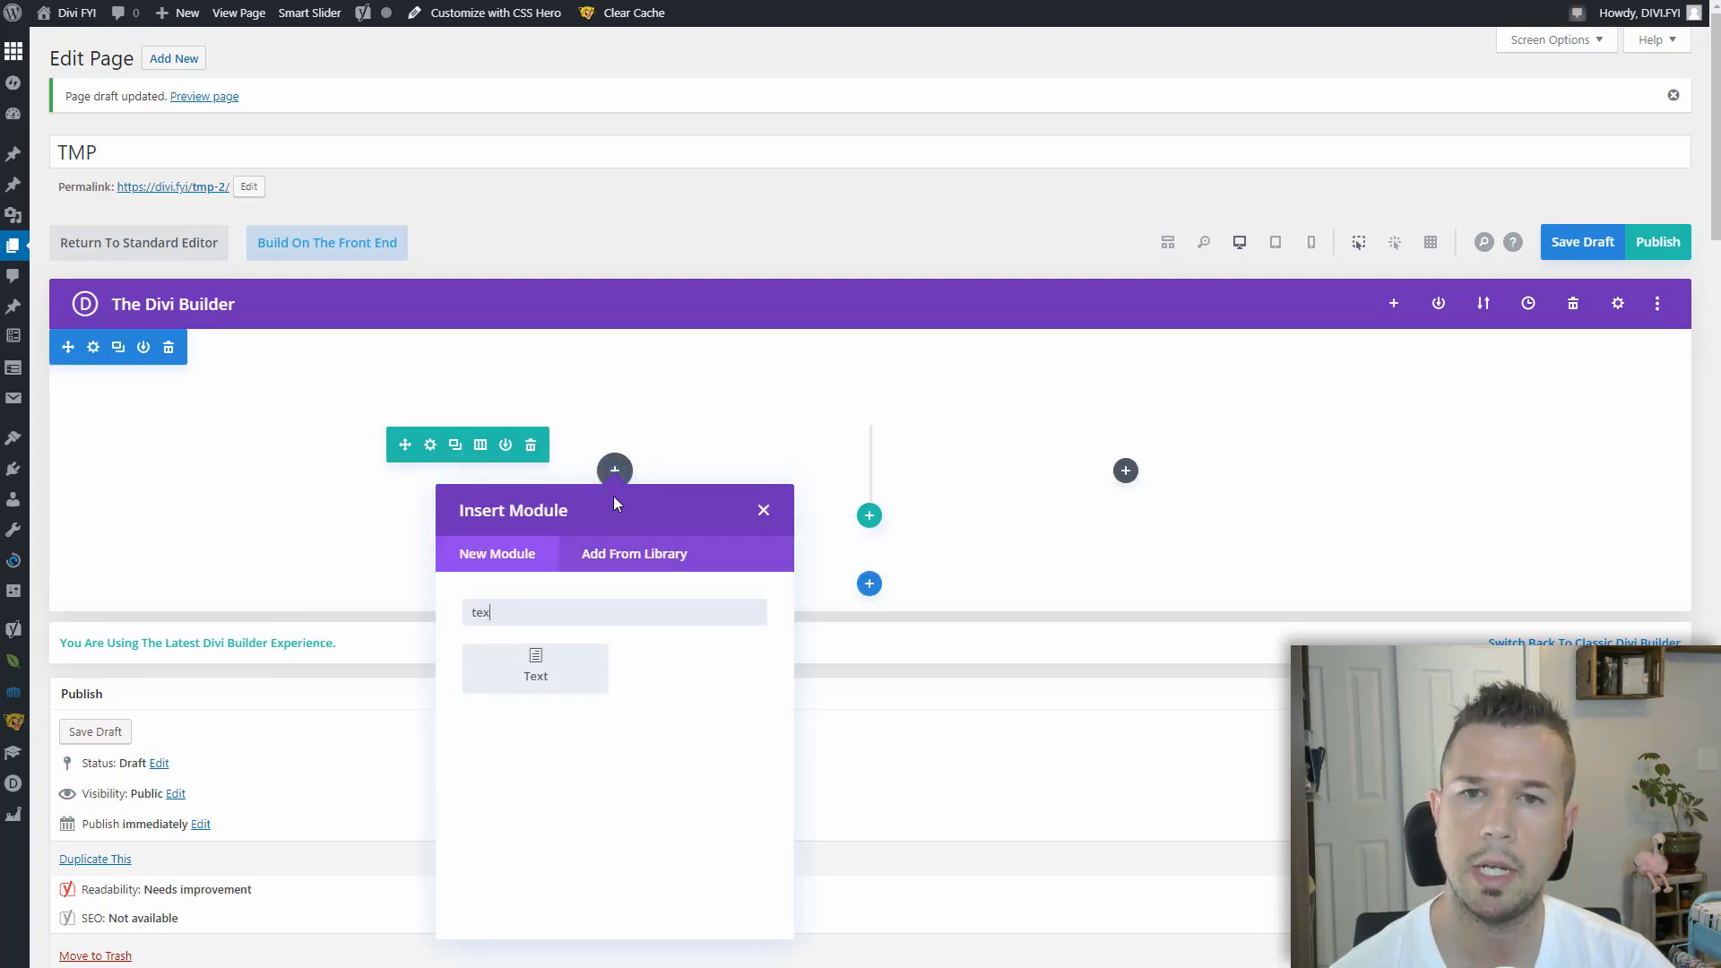
{"action": "left_click", "coordinate": [554, 676]}
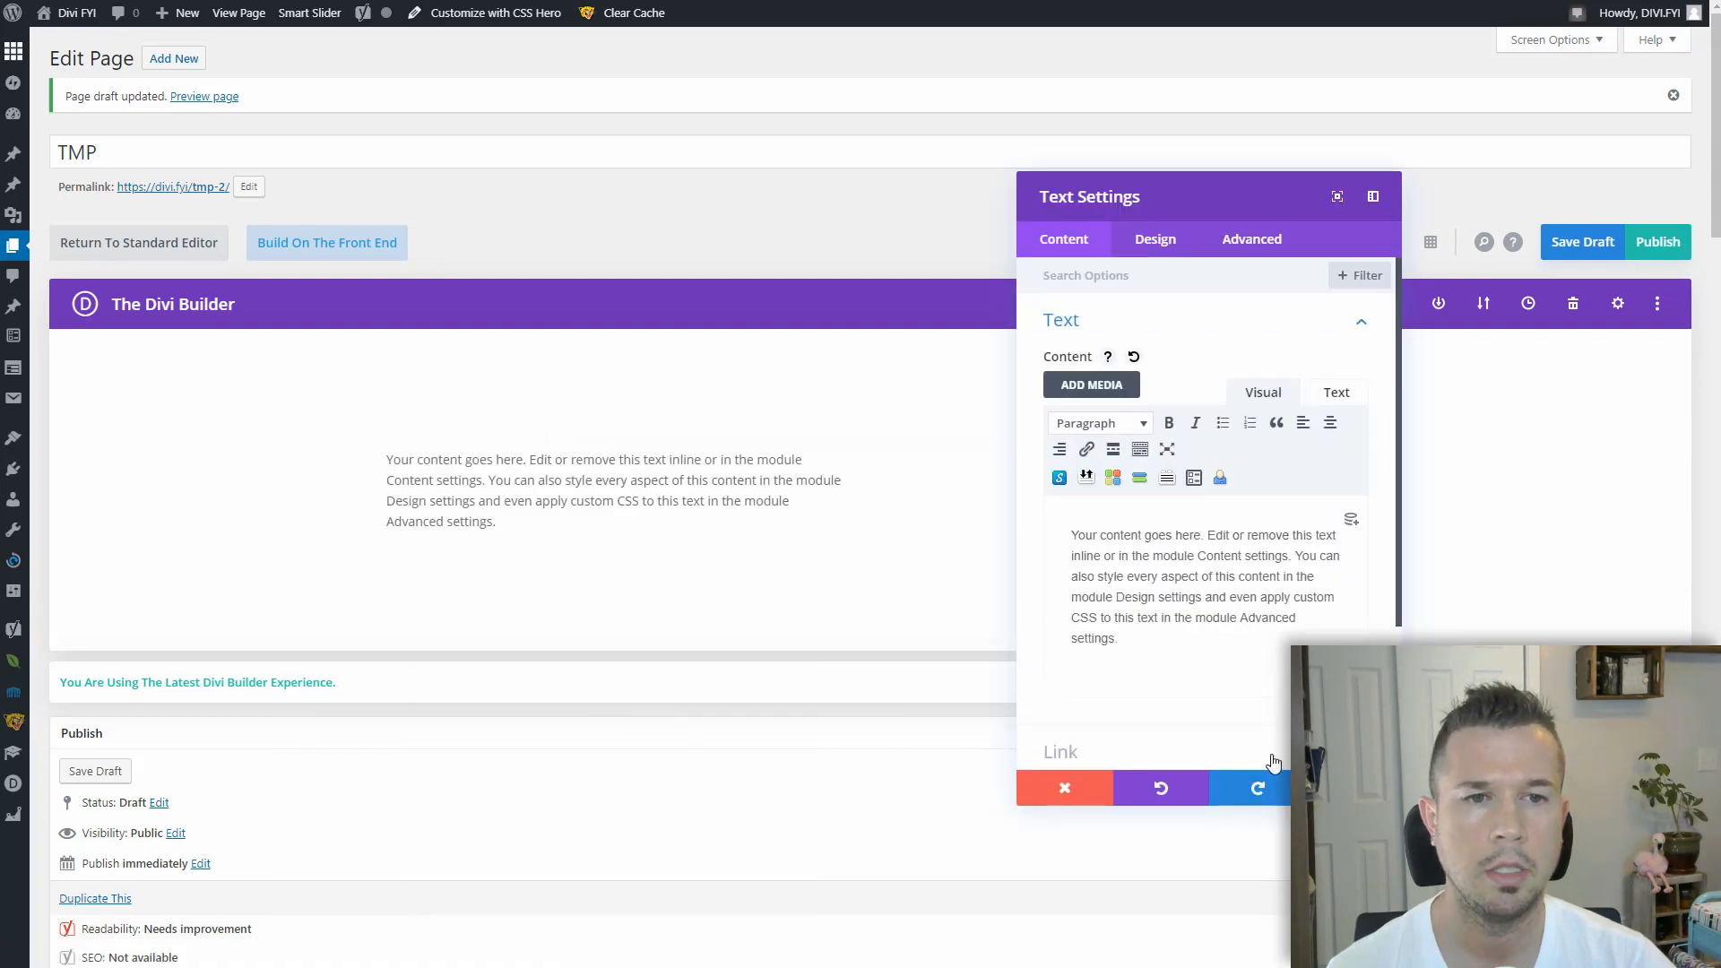
{"action": "left_click", "coordinate": [1344, 787]}
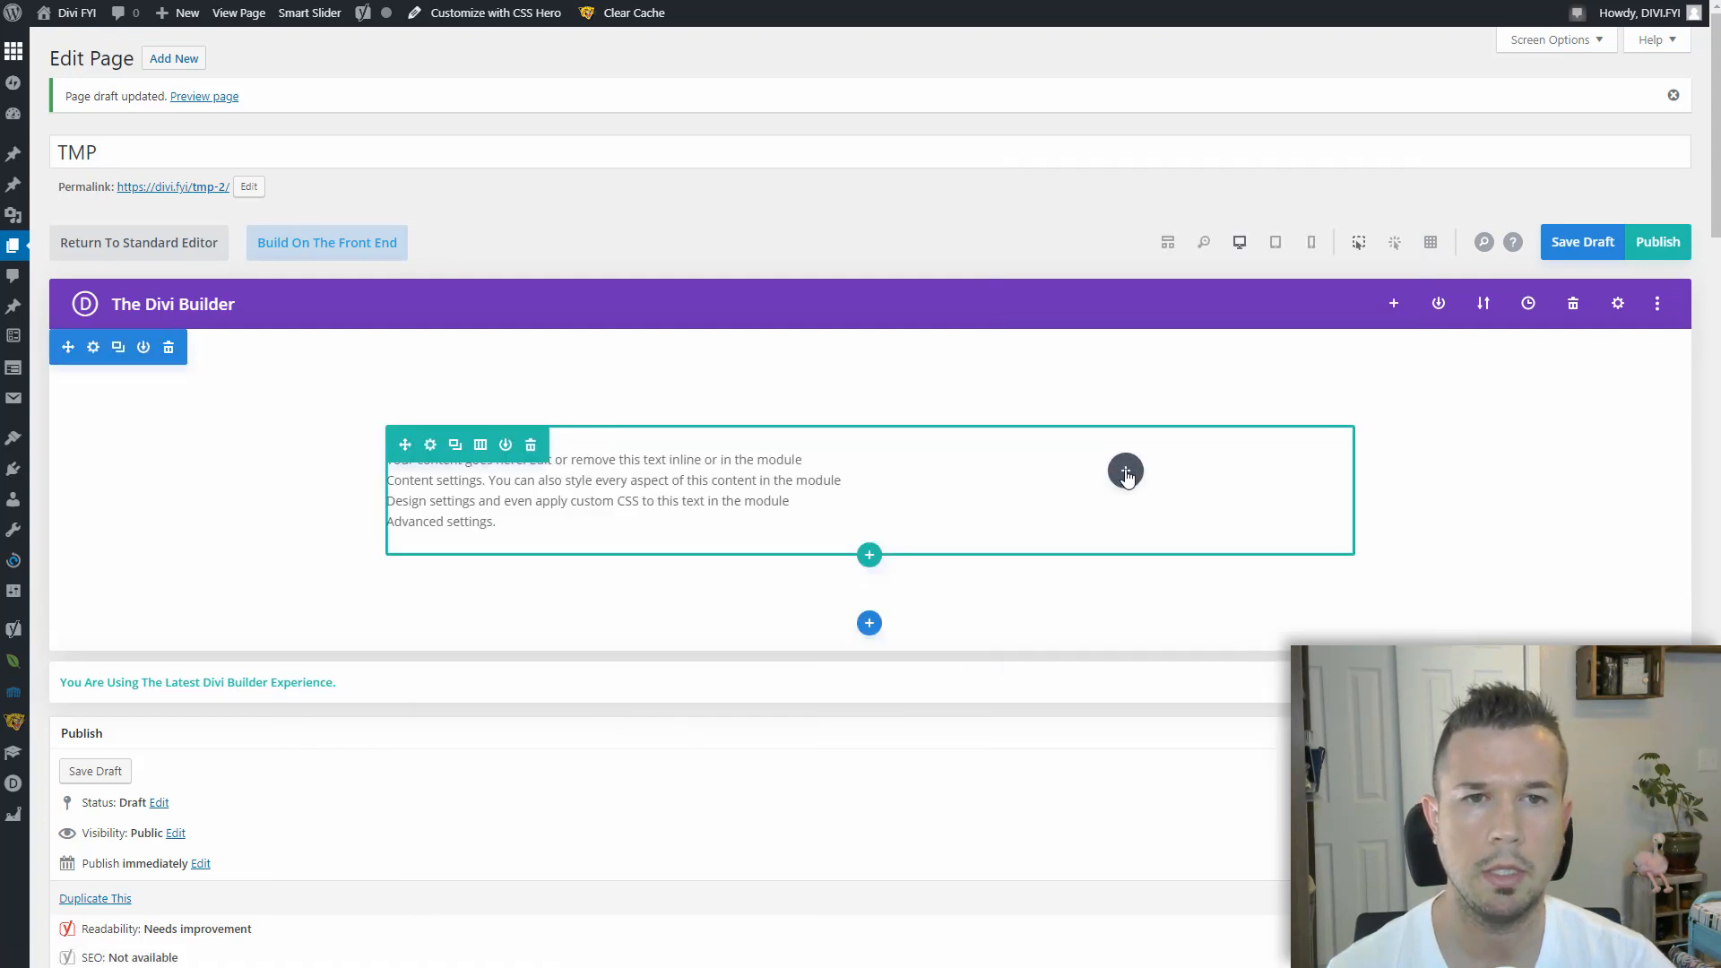
Add a Text module with the default content to the second column and duplicate it
{"action": "left_click", "coordinate": [1125, 470]}
{"action": "type", "text": "text"}
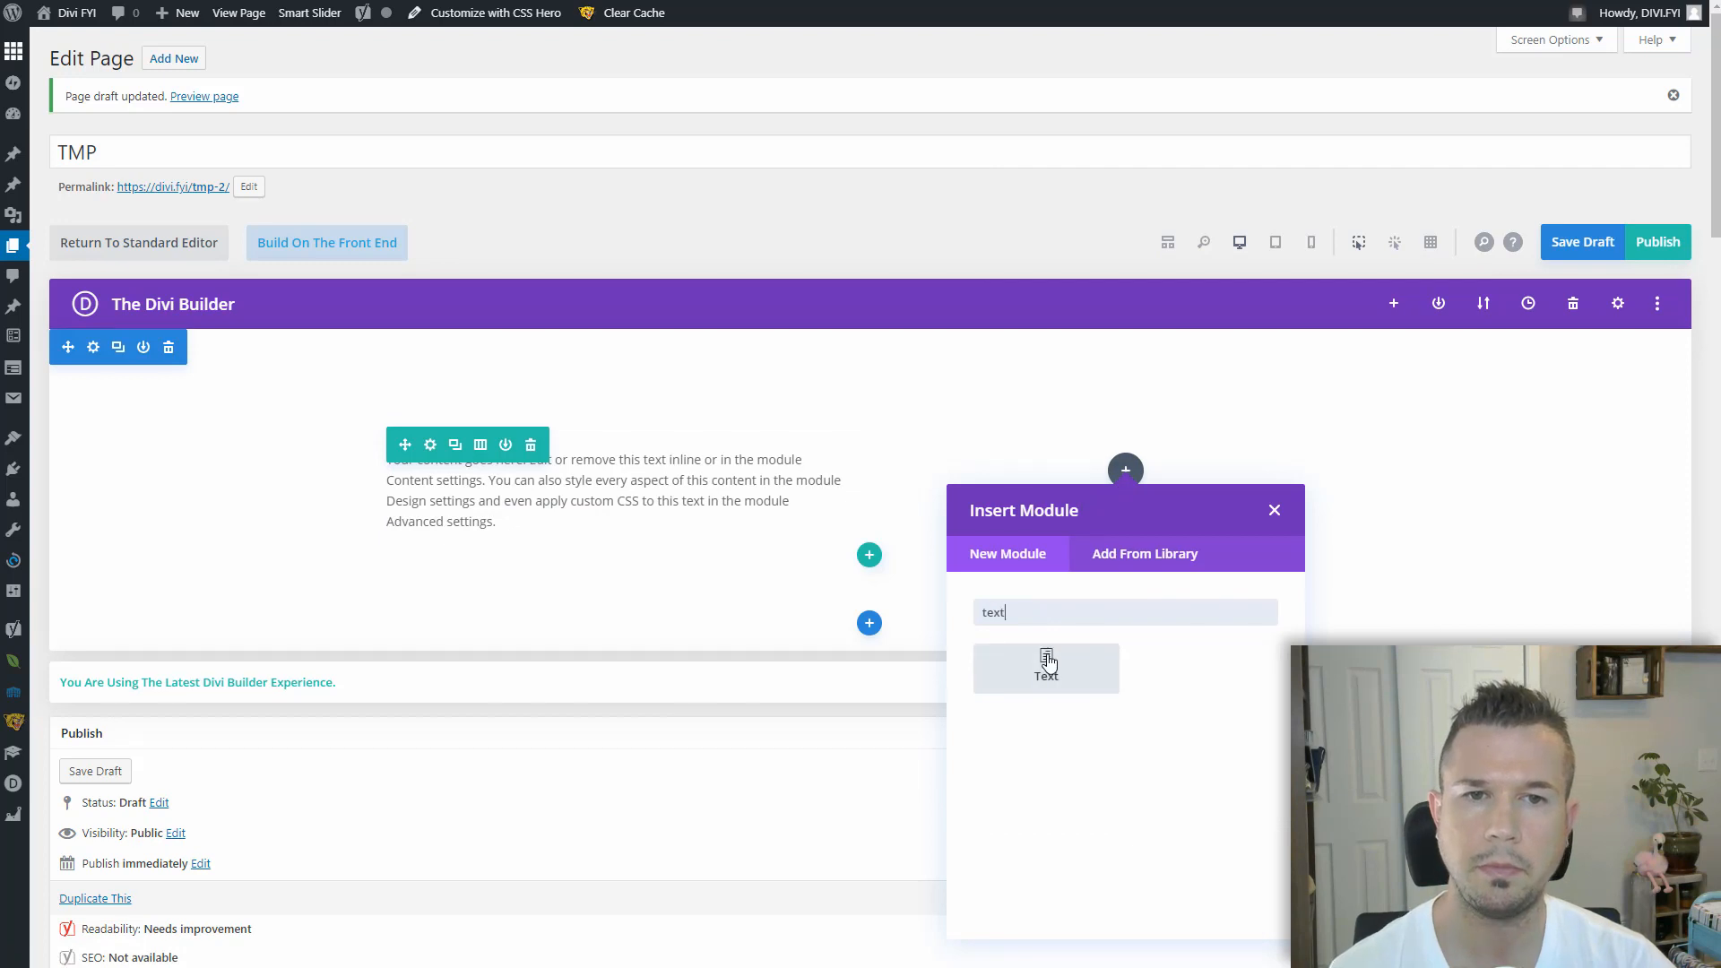
{"action": "left_click", "coordinate": [1044, 668]}
{"action": "left_click", "coordinate": [1344, 786]}
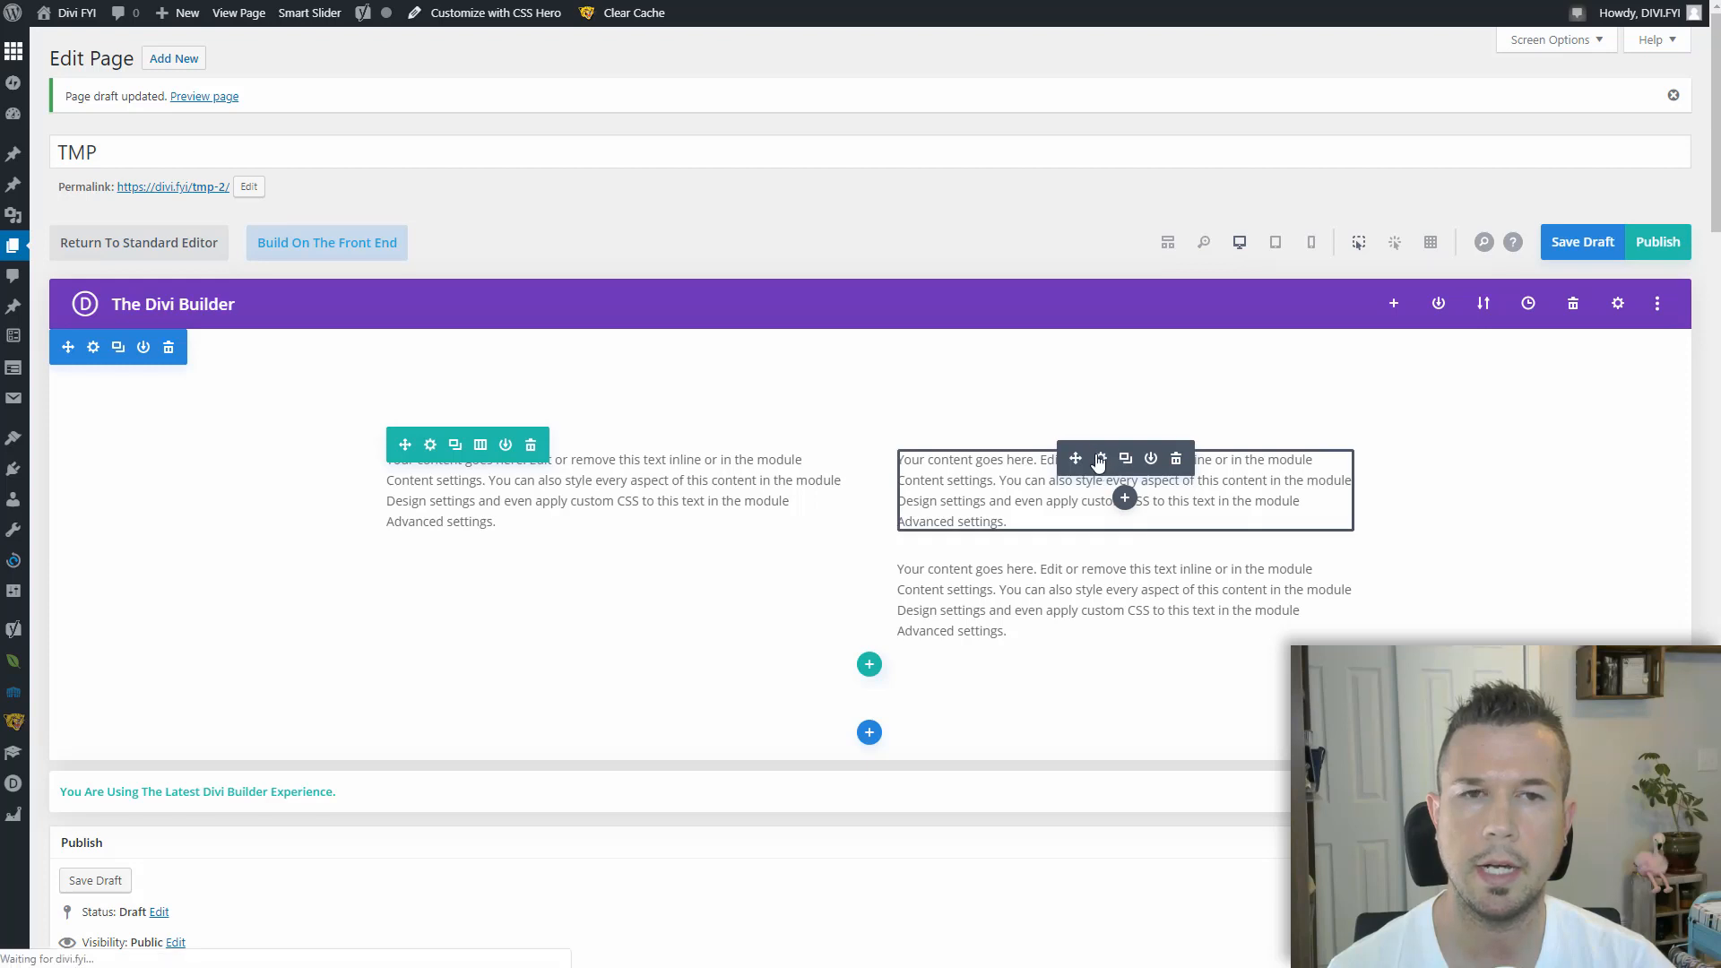
Replace the placeholder content of the second column's upper Text module with "Button 1"
{"action": "left_click", "coordinate": [1101, 459]}
{"action": "key", "text": "ctrl+a"}
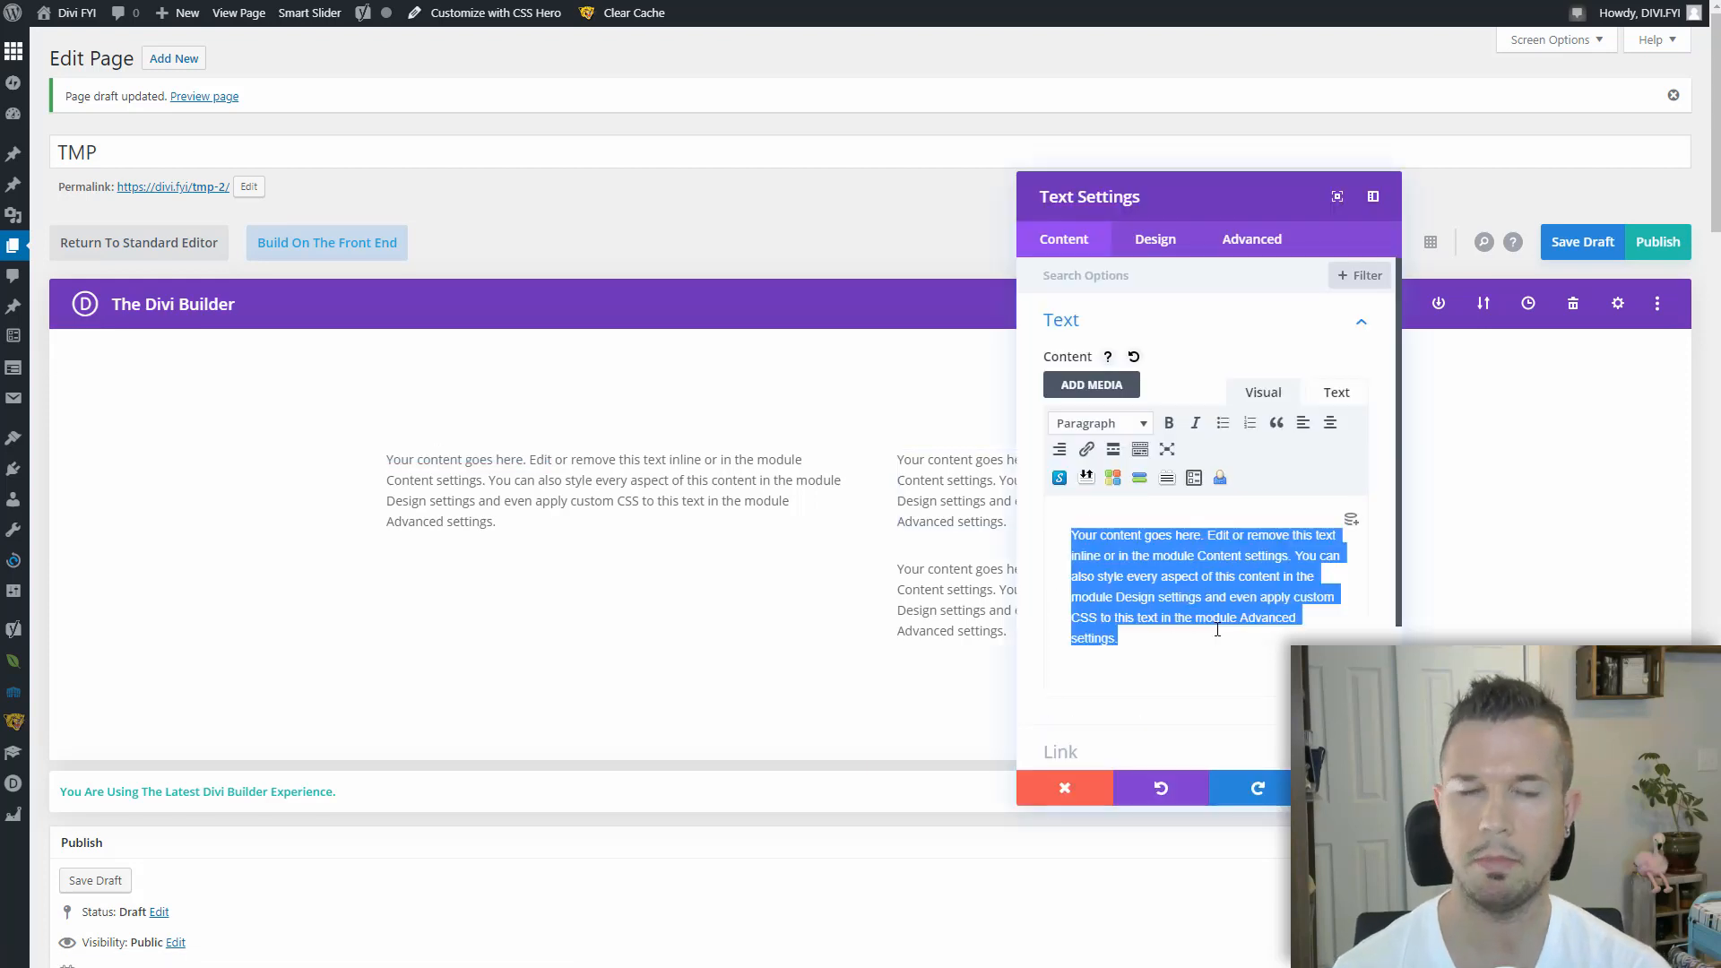
{"action": "type", "text": "button 1"}
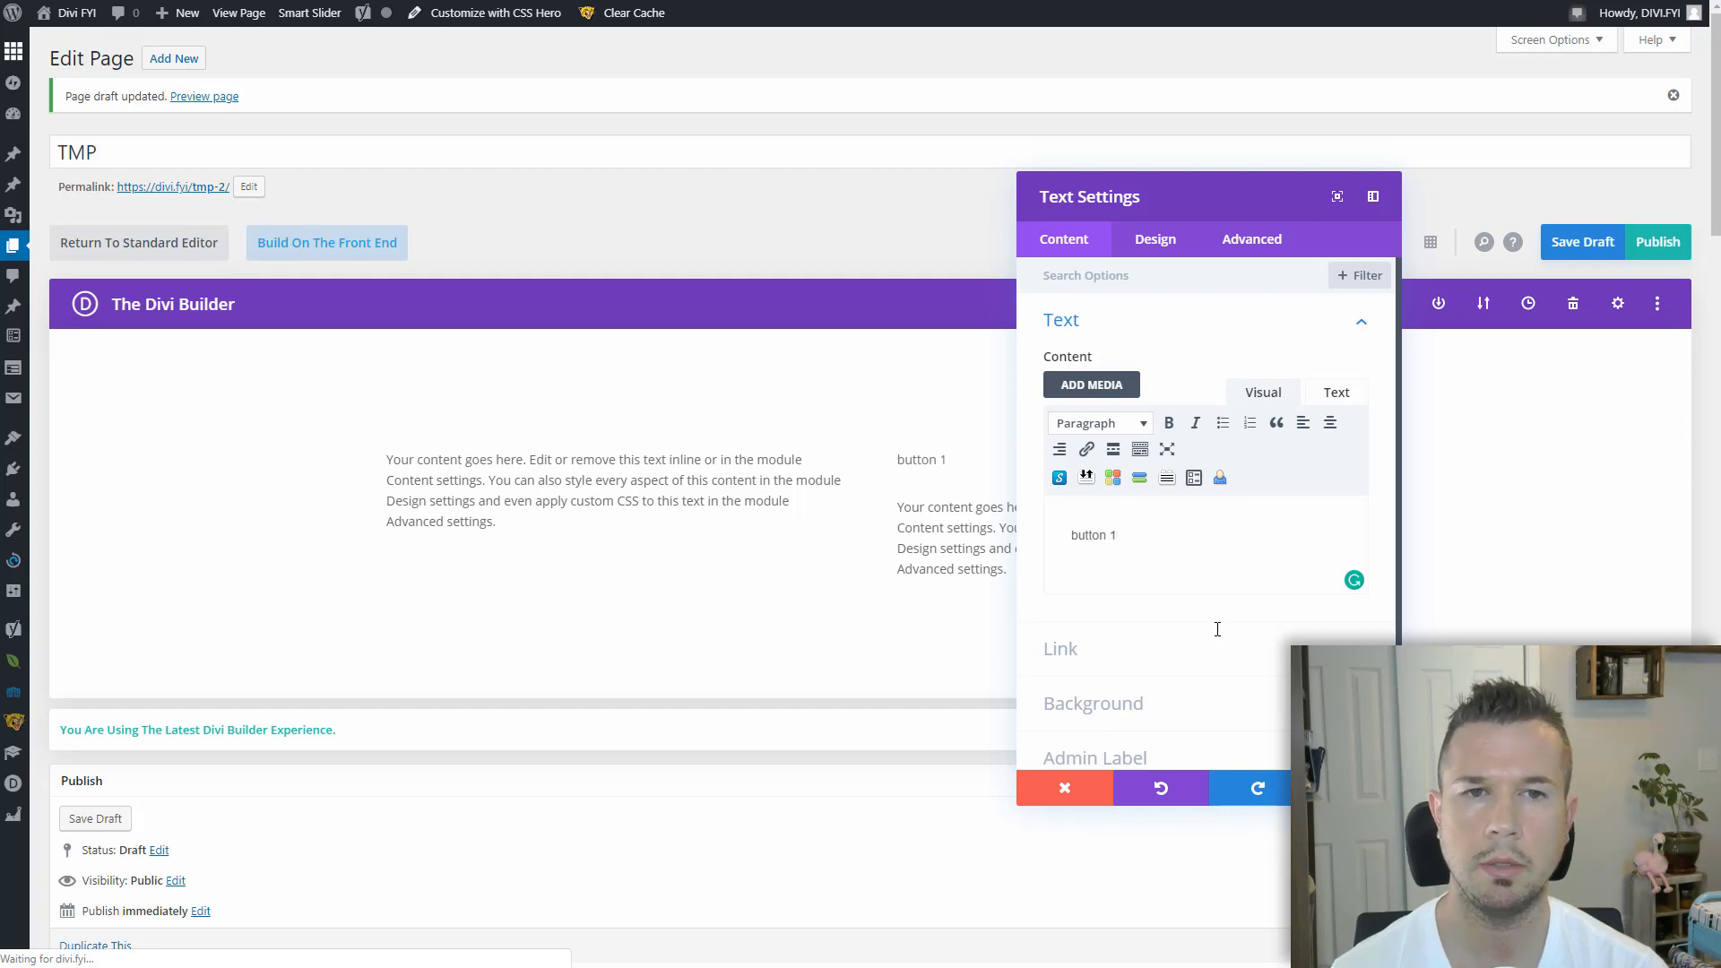
{"action": "key", "text": "ctrl+a"}
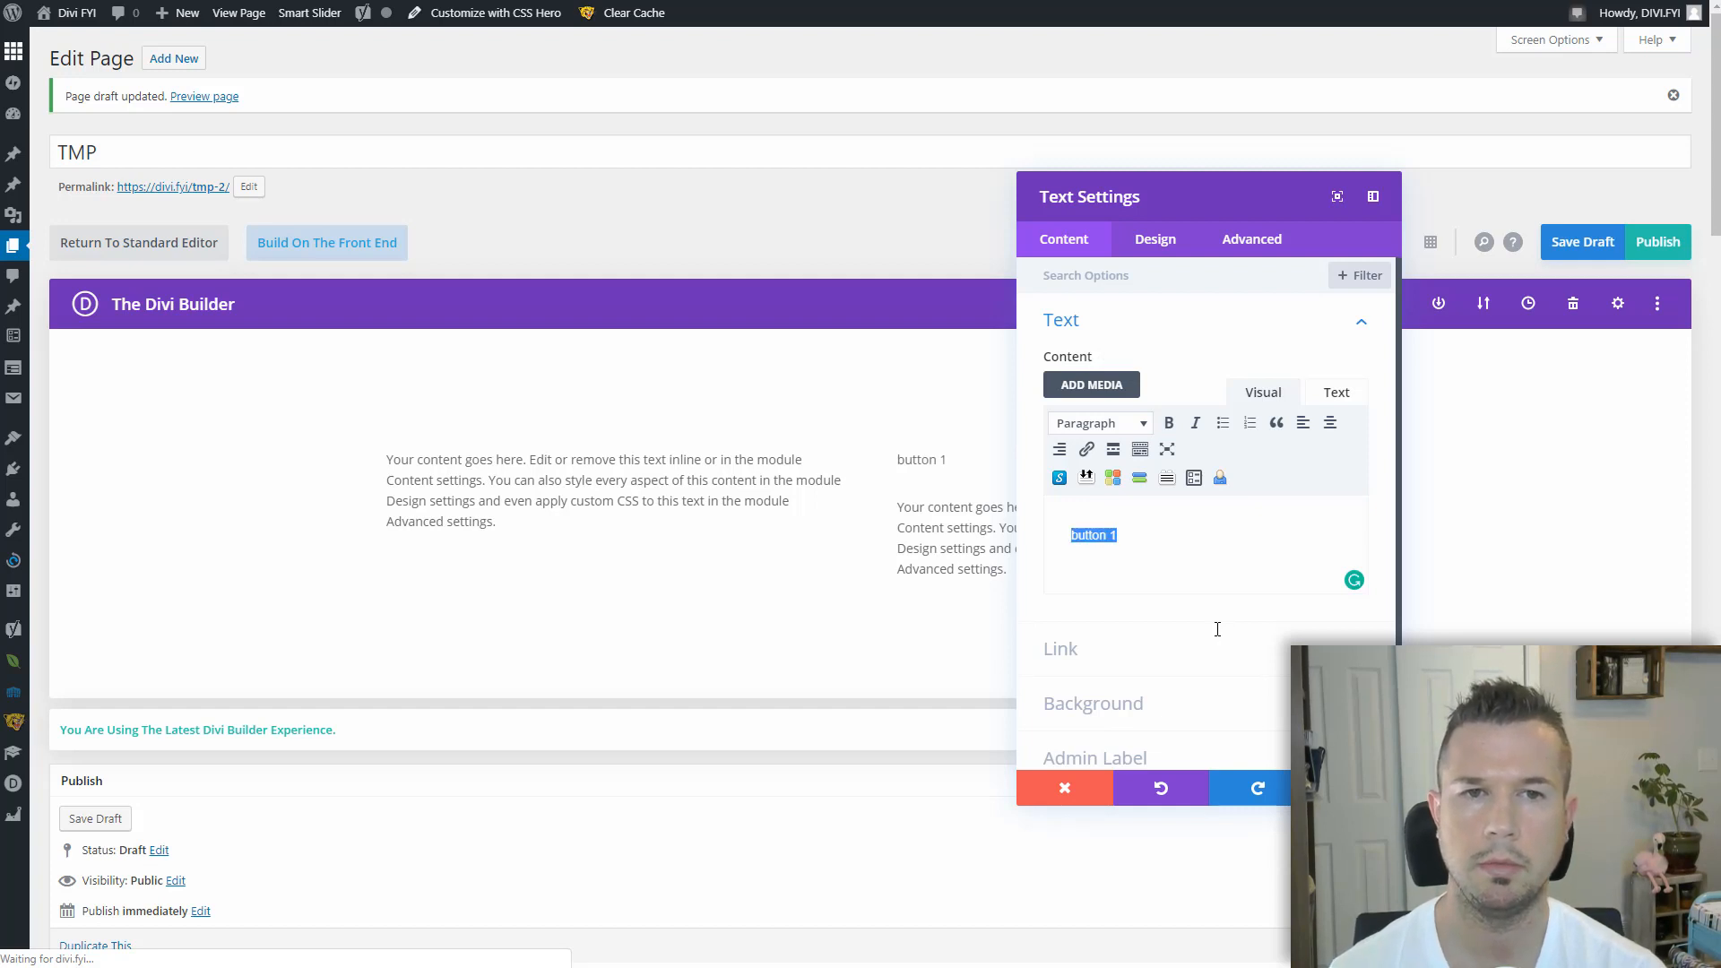
{"action": "type", "text": "Button !"}
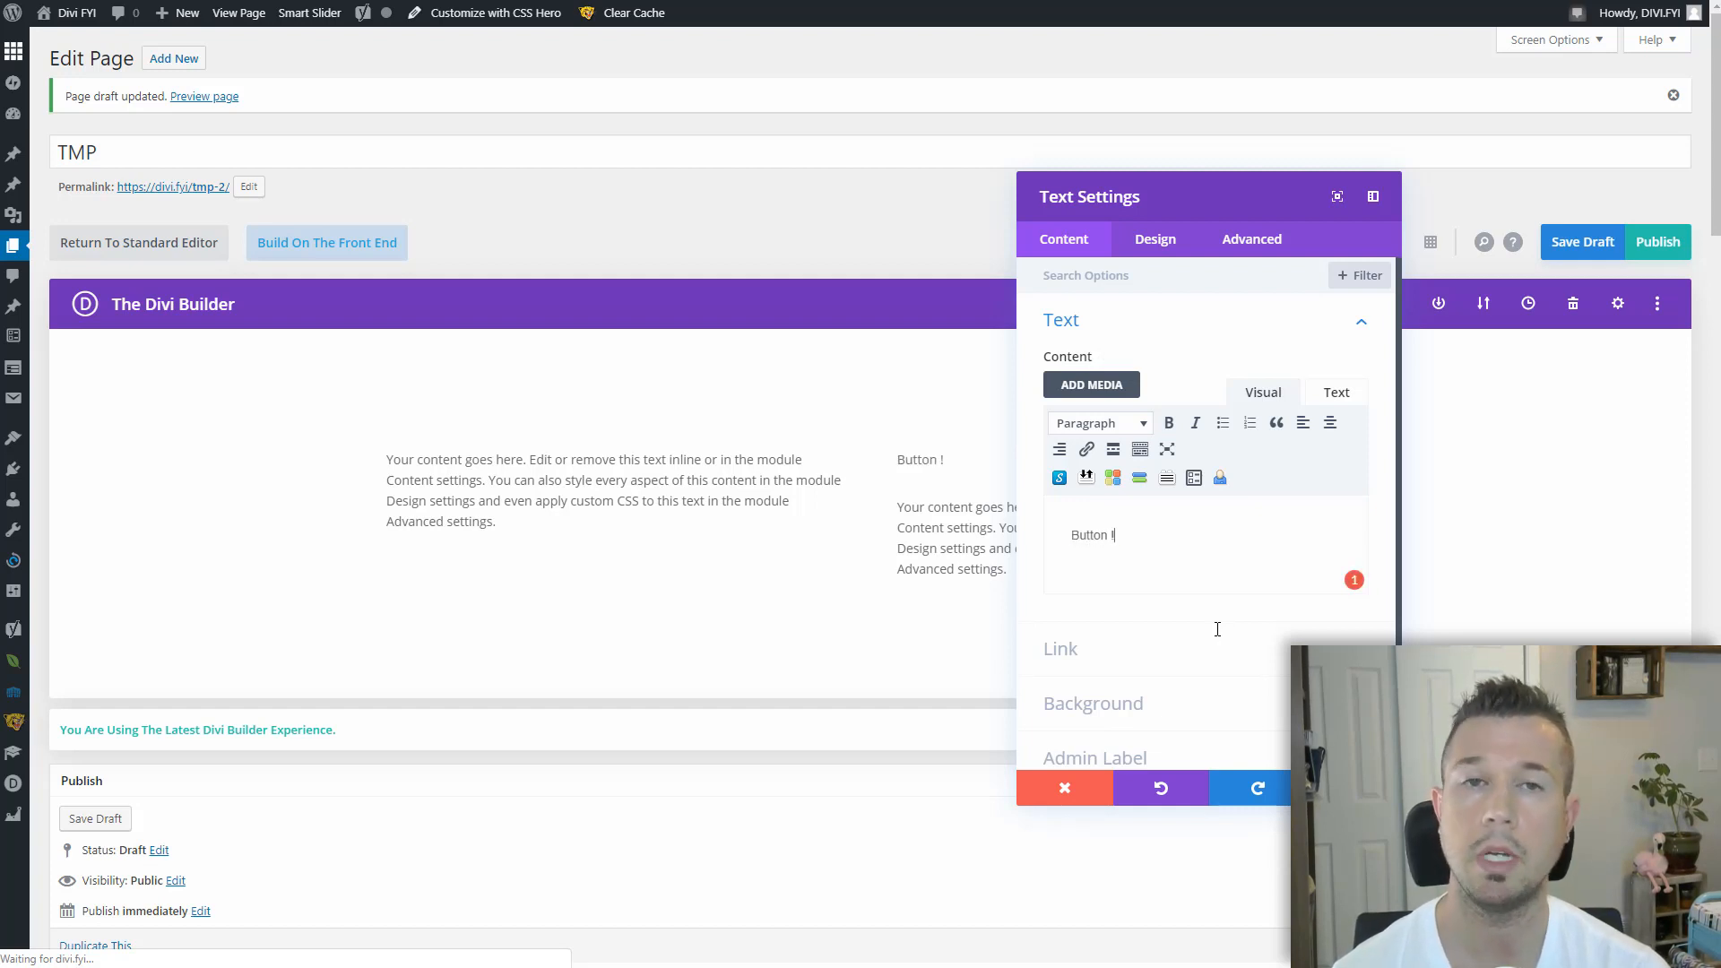
{"action": "key", "text": "BackSpace"}
{"action": "type", "text": "1"}
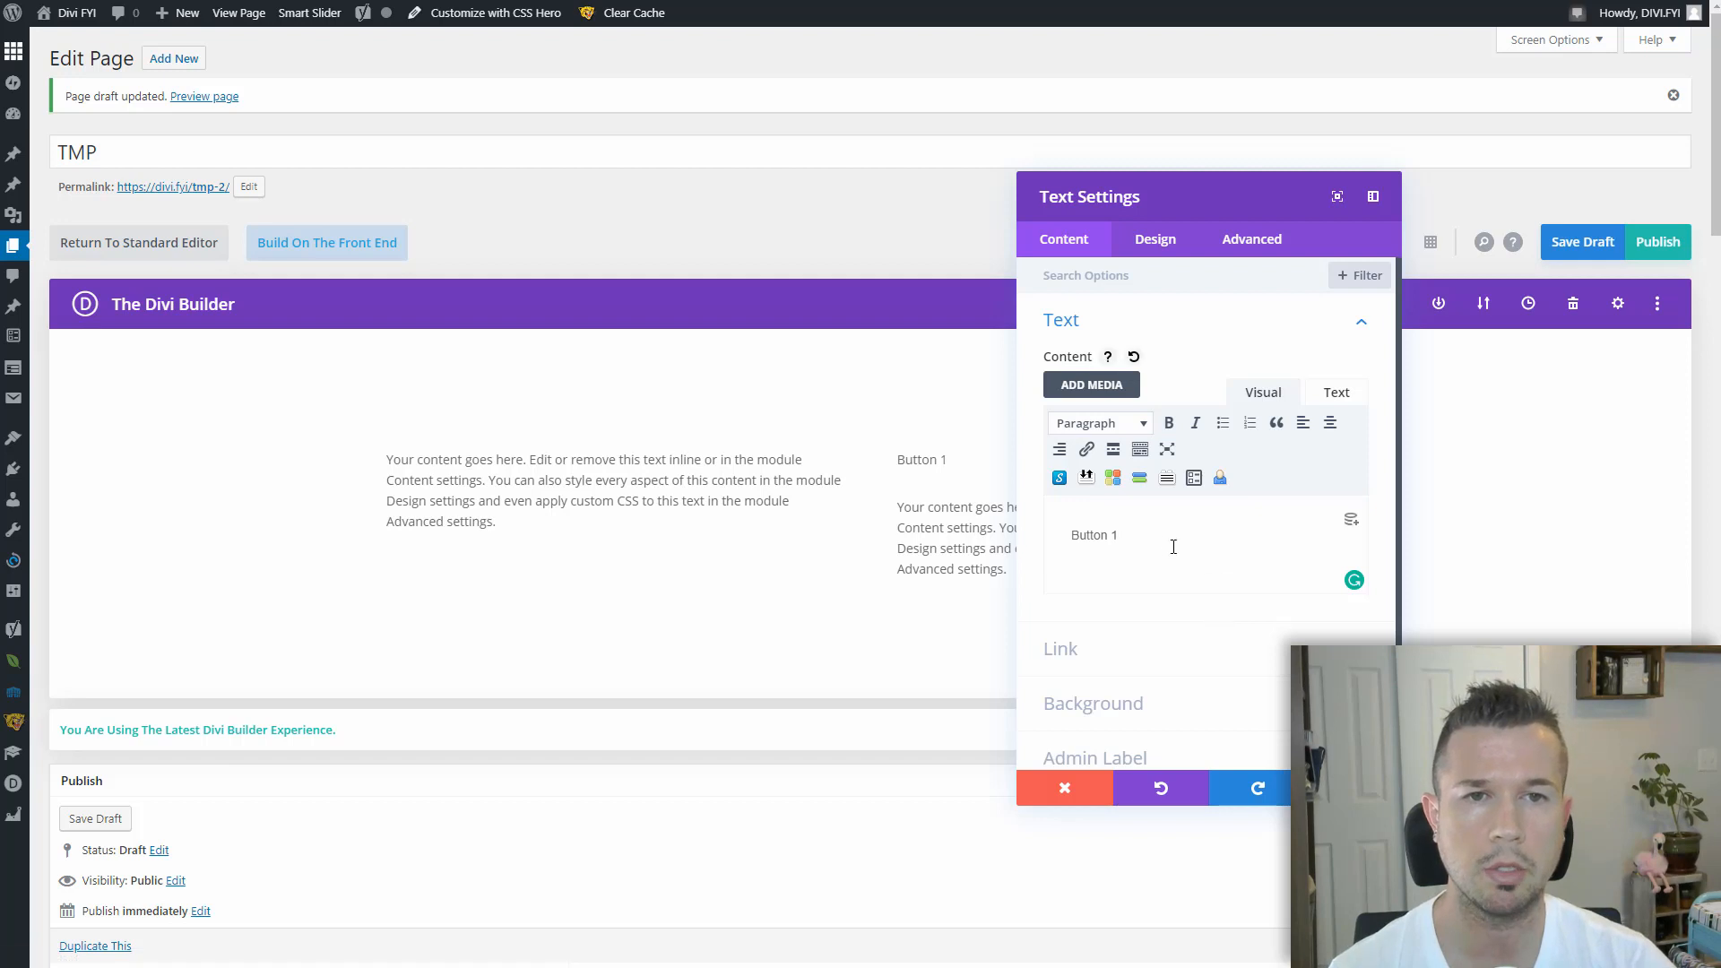
Center the "Button 1" text and save the module settings
{"action": "key", "text": "ctrl+a"}
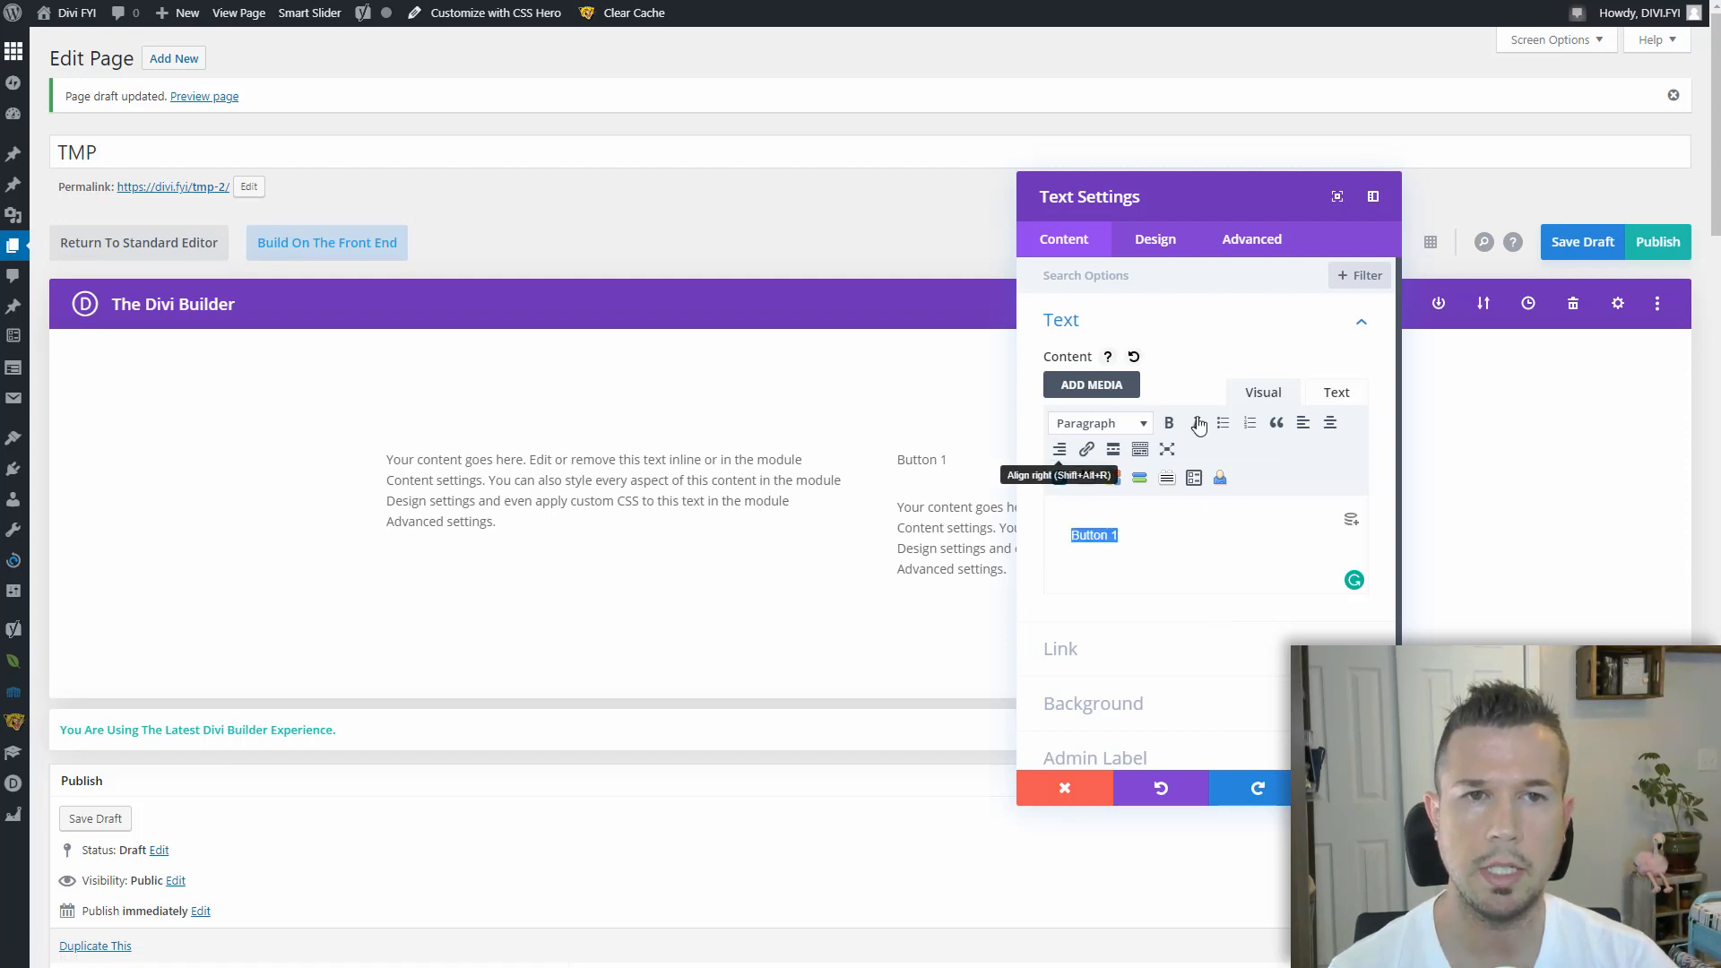
{"action": "left_click", "coordinate": [1330, 422]}
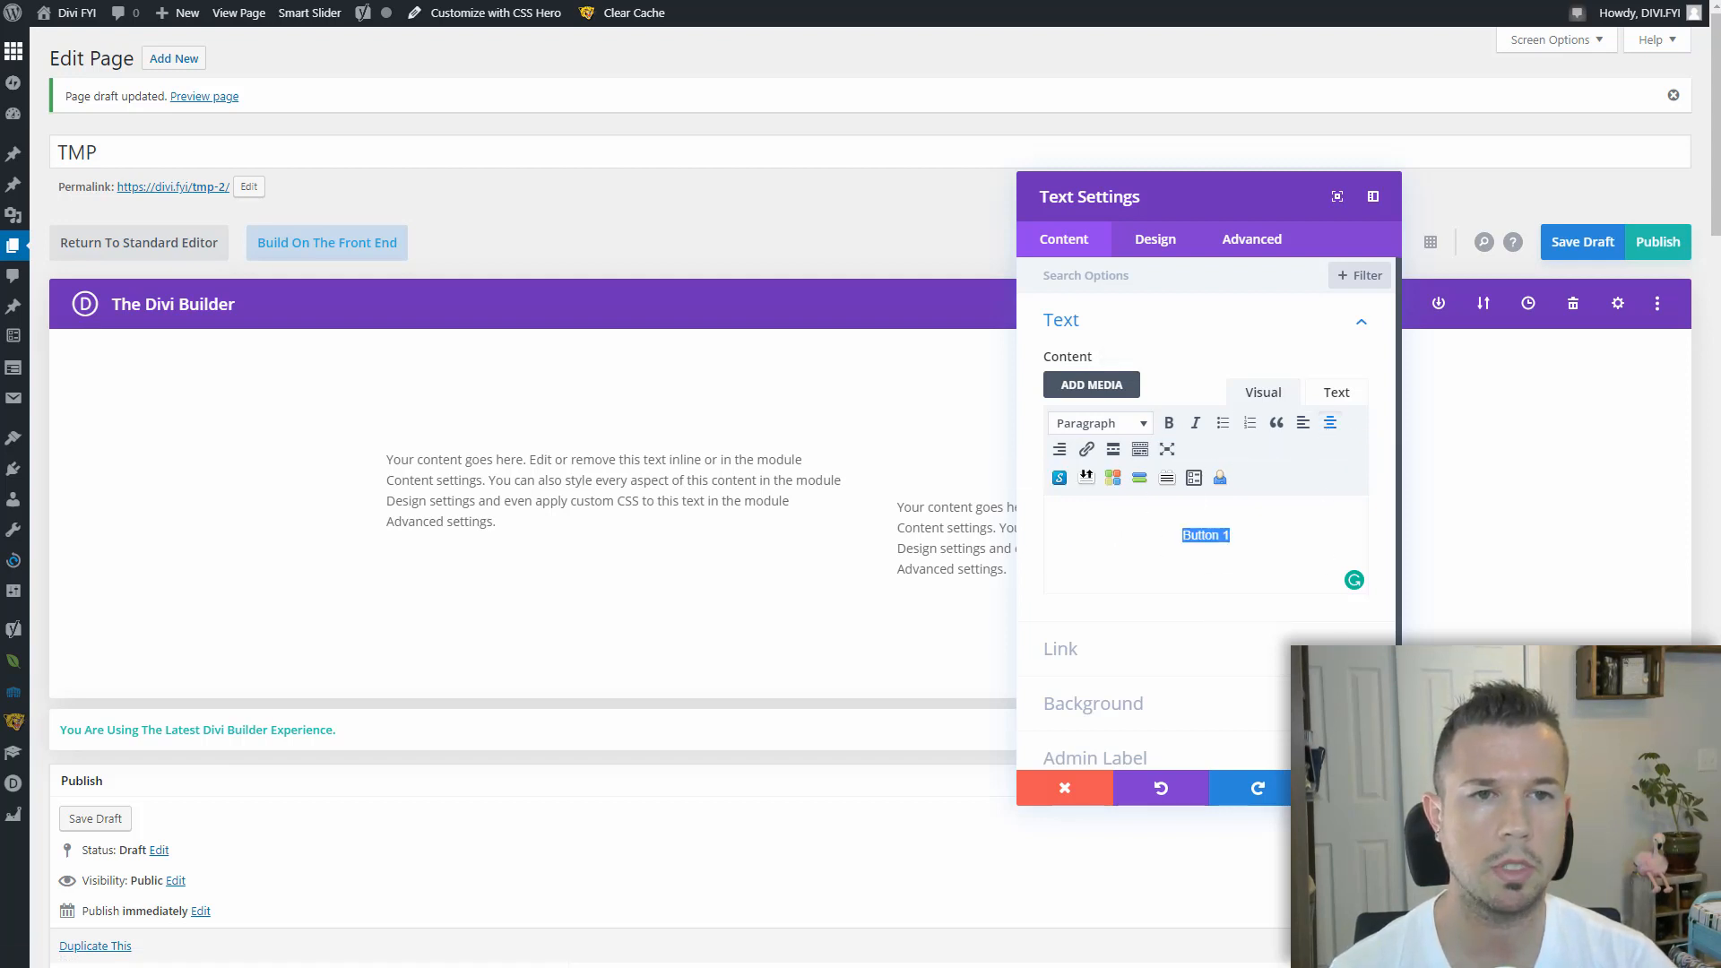
{"action": "left_click", "coordinate": [1353, 787]}
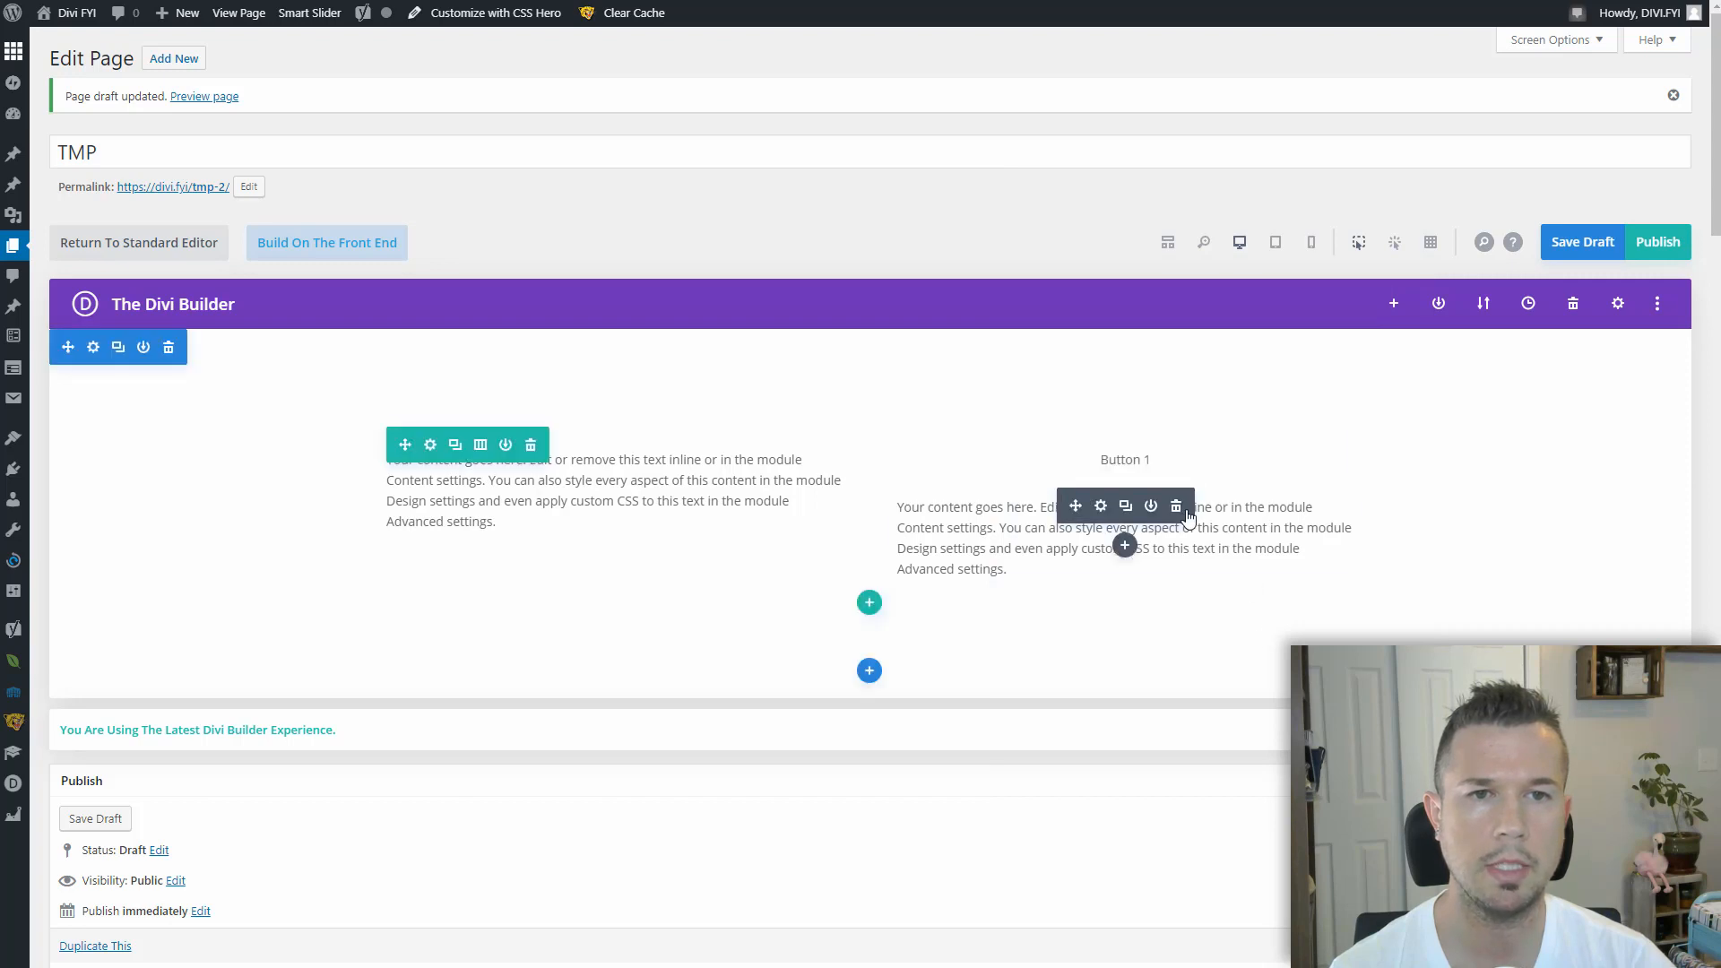
Delete the placeholder Text module below "Button 1" and duplicate the "Button 1" module
{"action": "left_click", "coordinate": [1175, 506]}
{"action": "left_click", "coordinate": [1125, 459]}
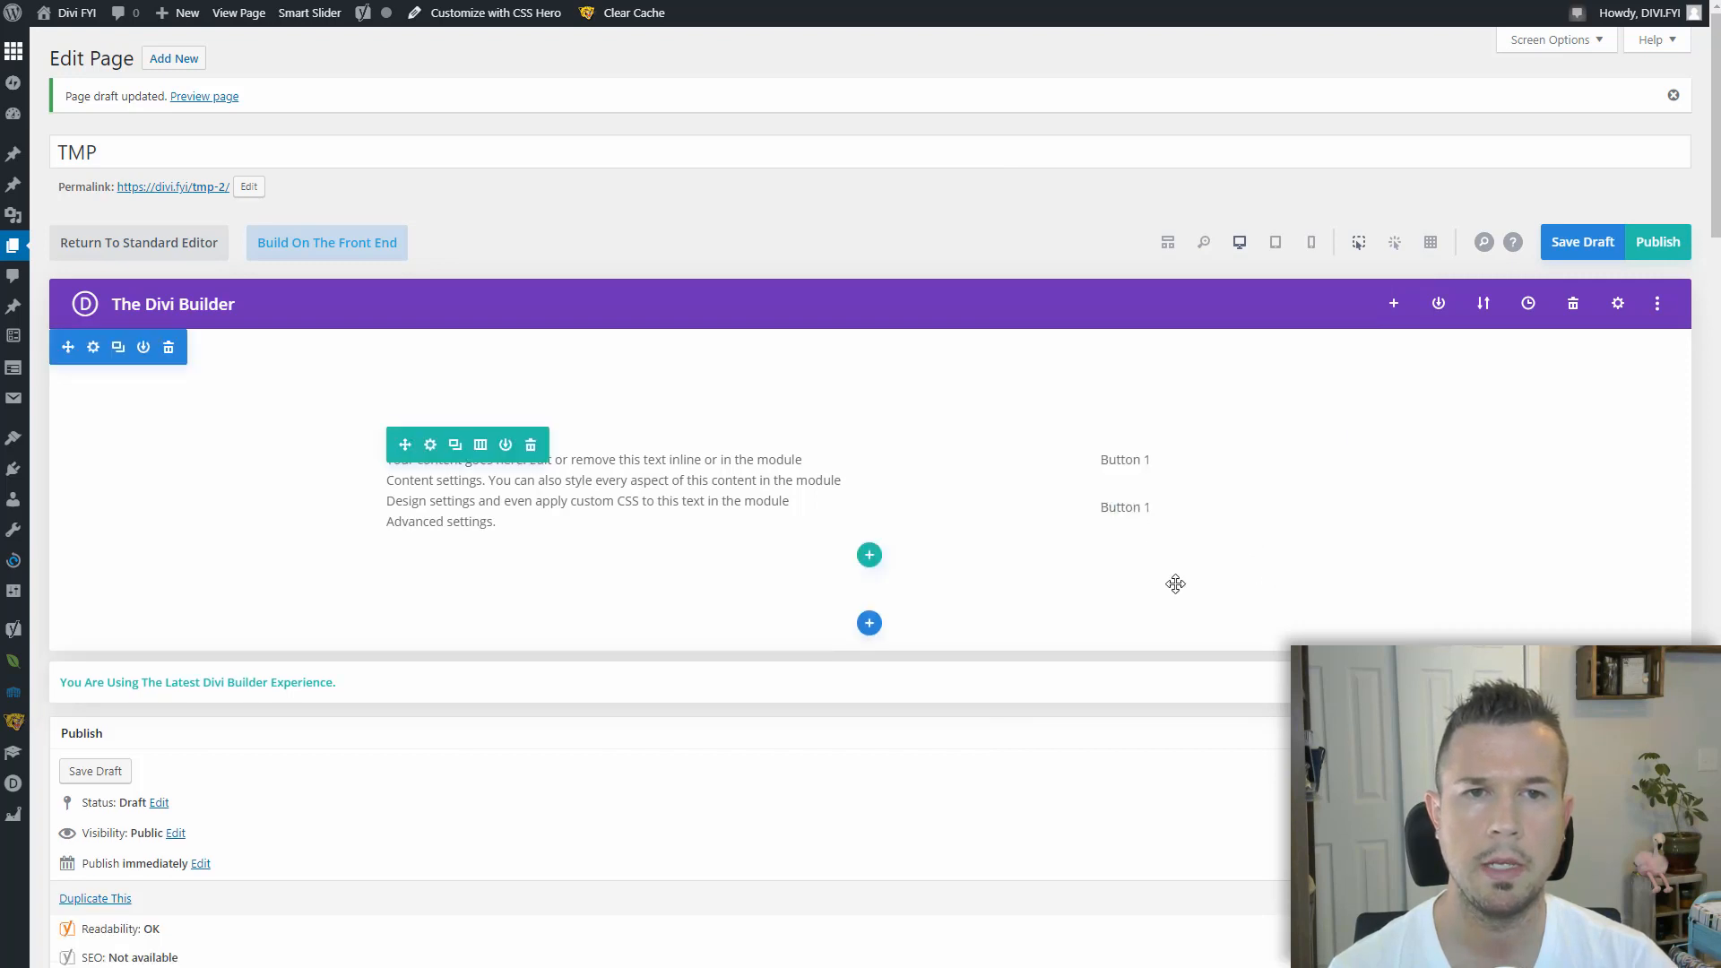
{"action": "mouse_move", "coordinate": [1100, 508]}
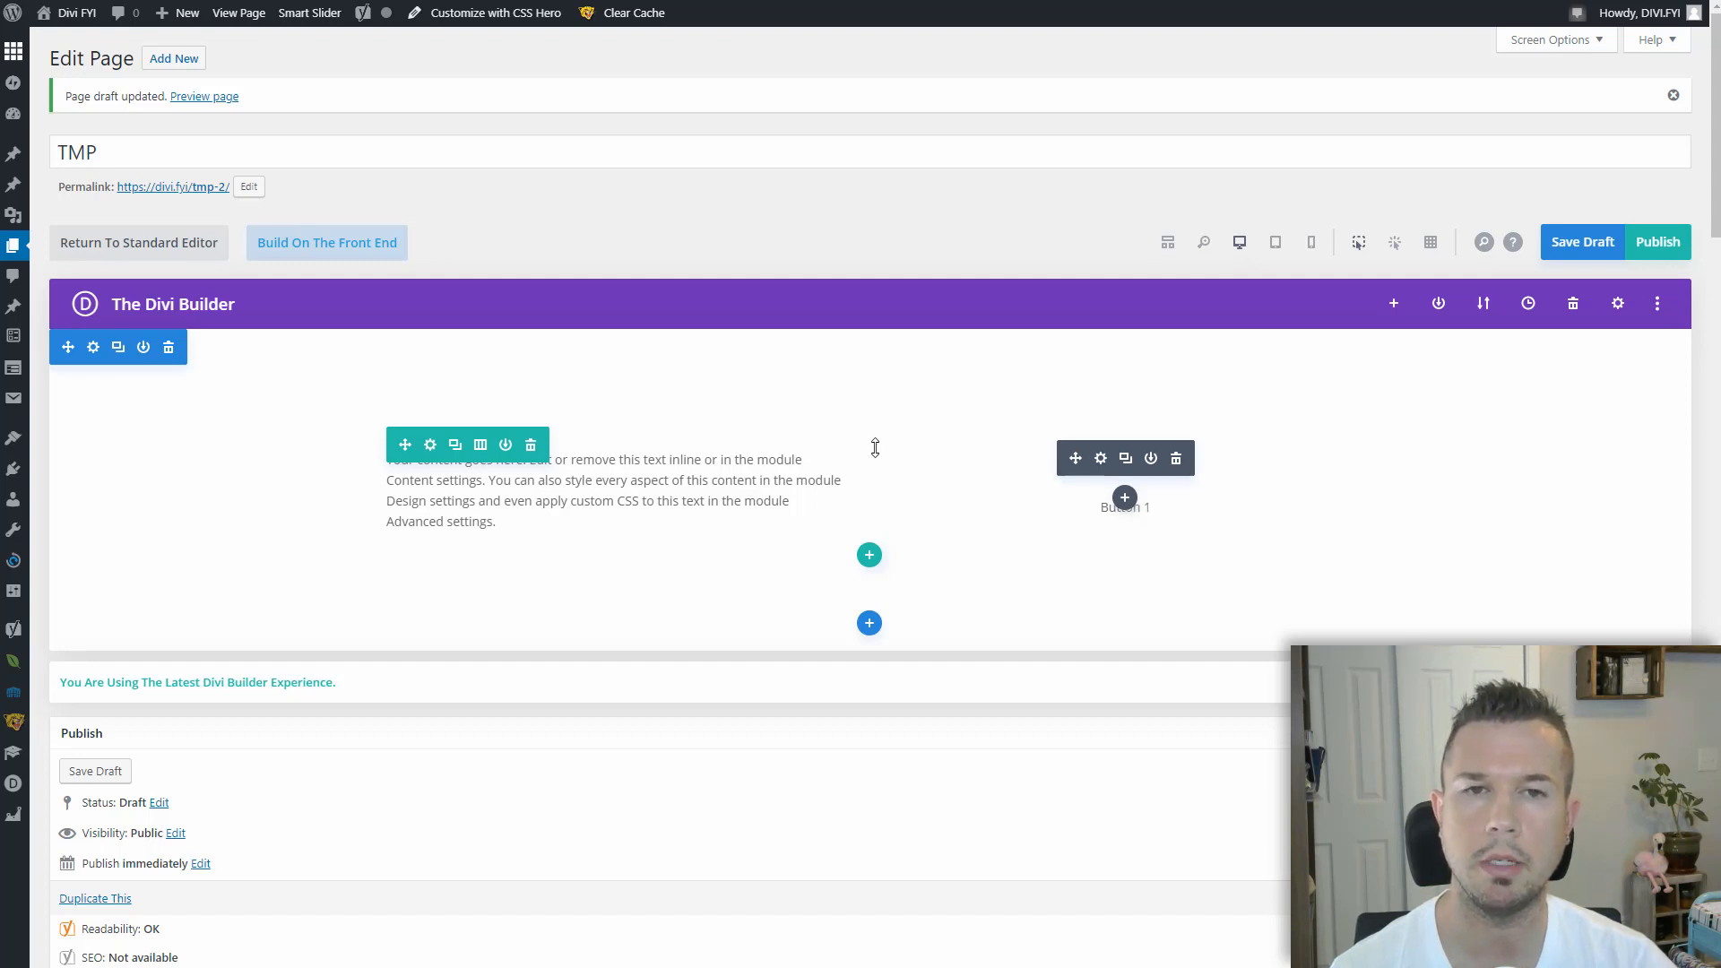
Change the row's layout to a three-quarter column followed by a one-quarter column
{"action": "left_click", "coordinate": [480, 445]}
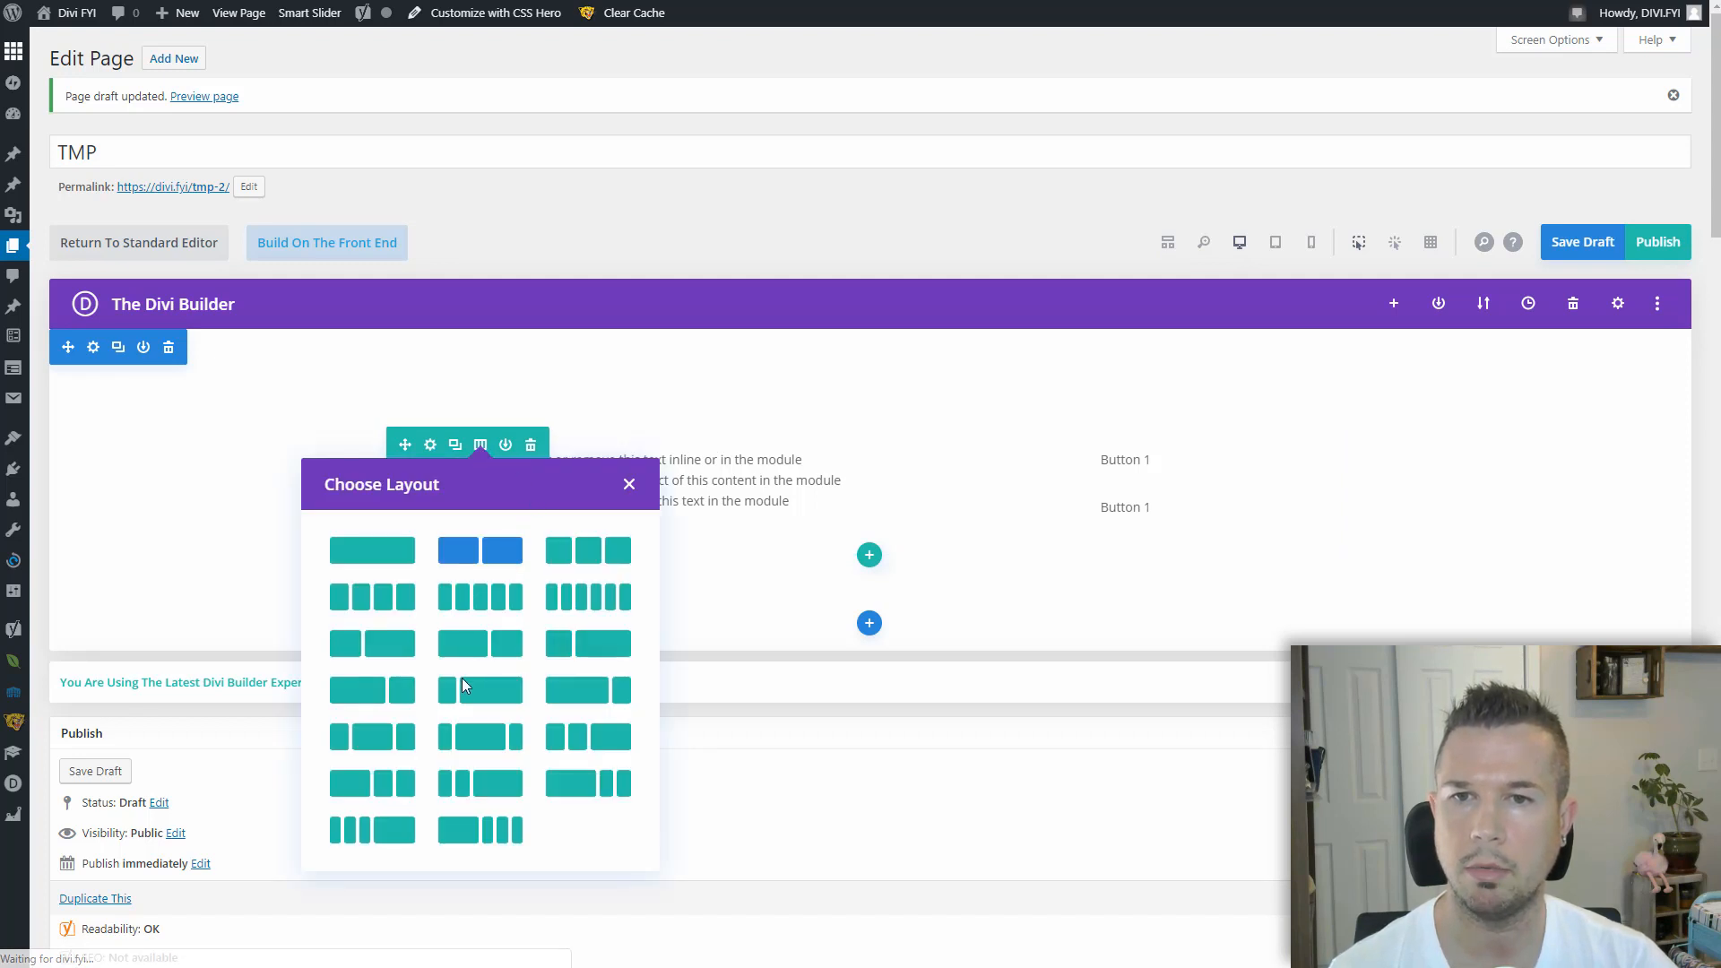
{"action": "left_click", "coordinate": [581, 701]}
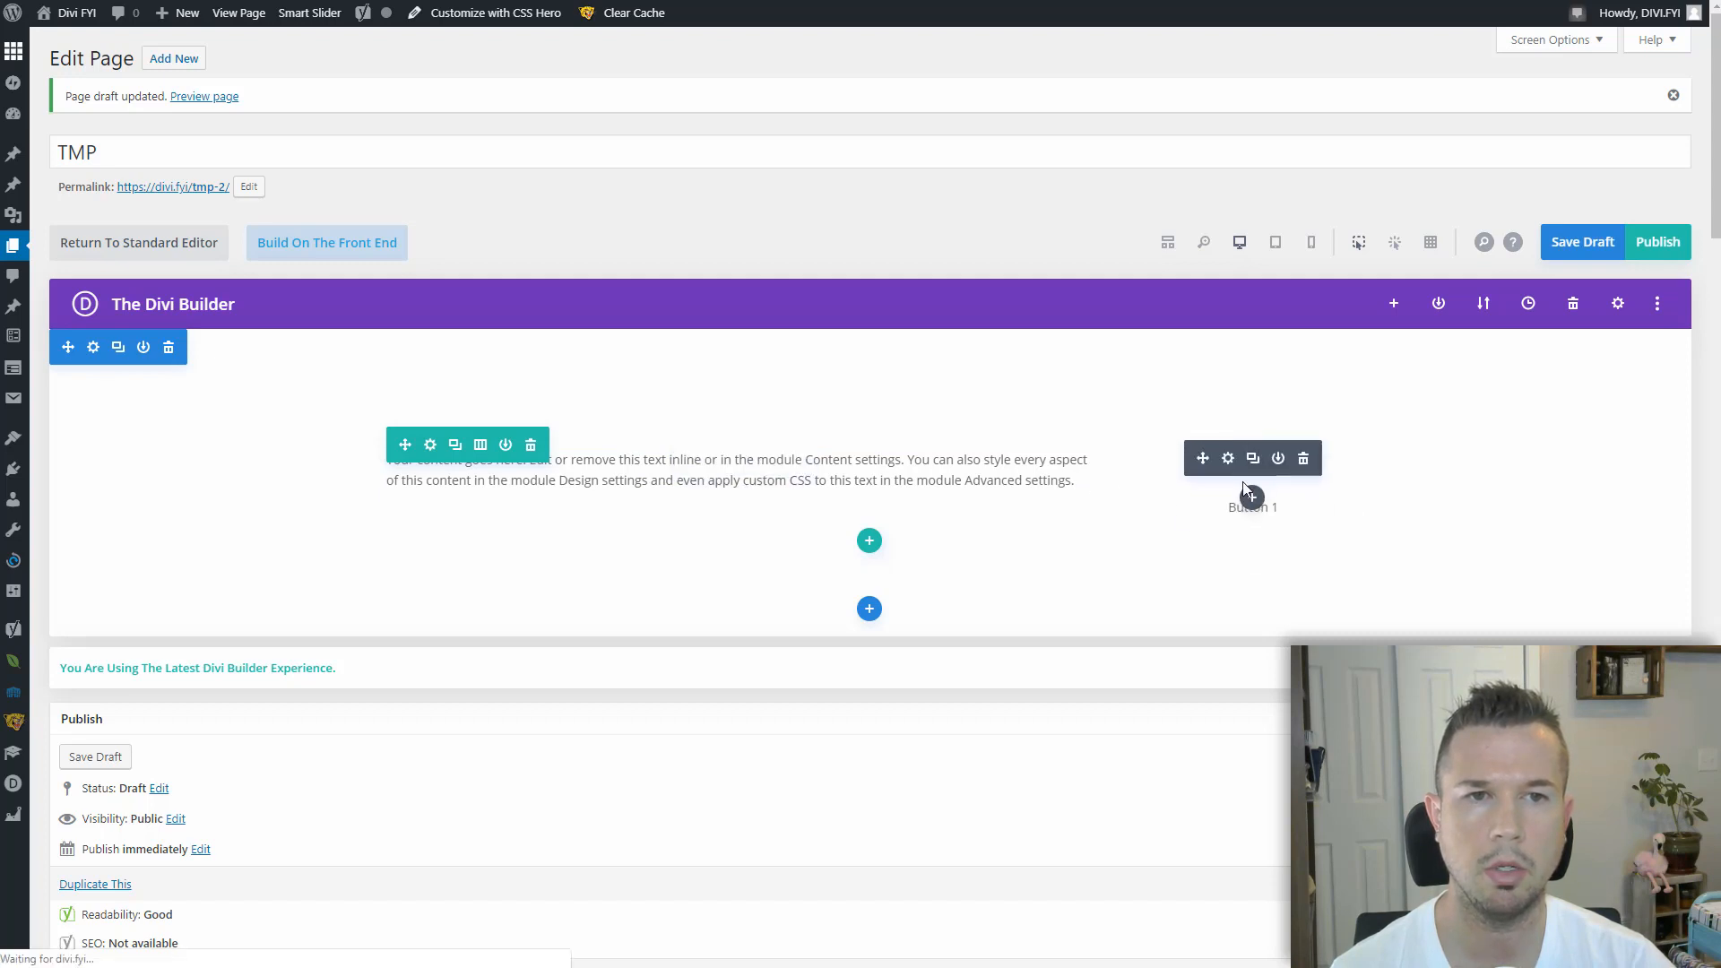
Change the lower duplicated module's text to "Button 2" and publish the page
{"action": "left_click", "coordinate": [1231, 504]}
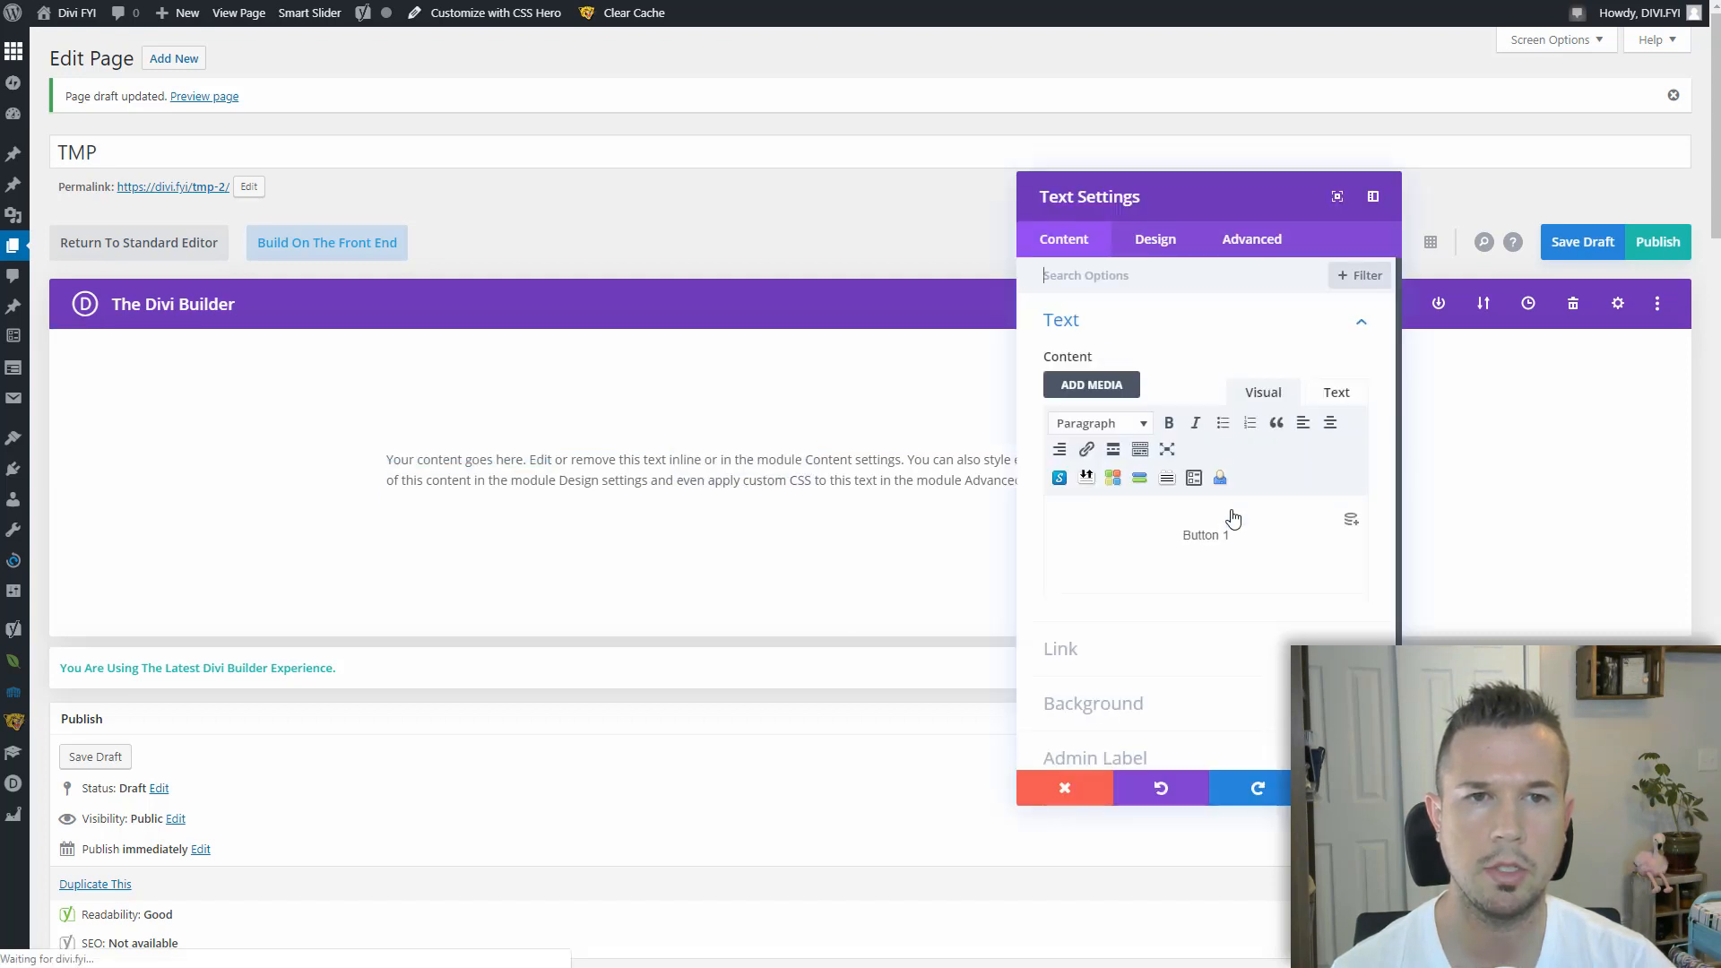
{"action": "double_click", "coordinate": [1226, 534]}
{"action": "type", "text": "2"}
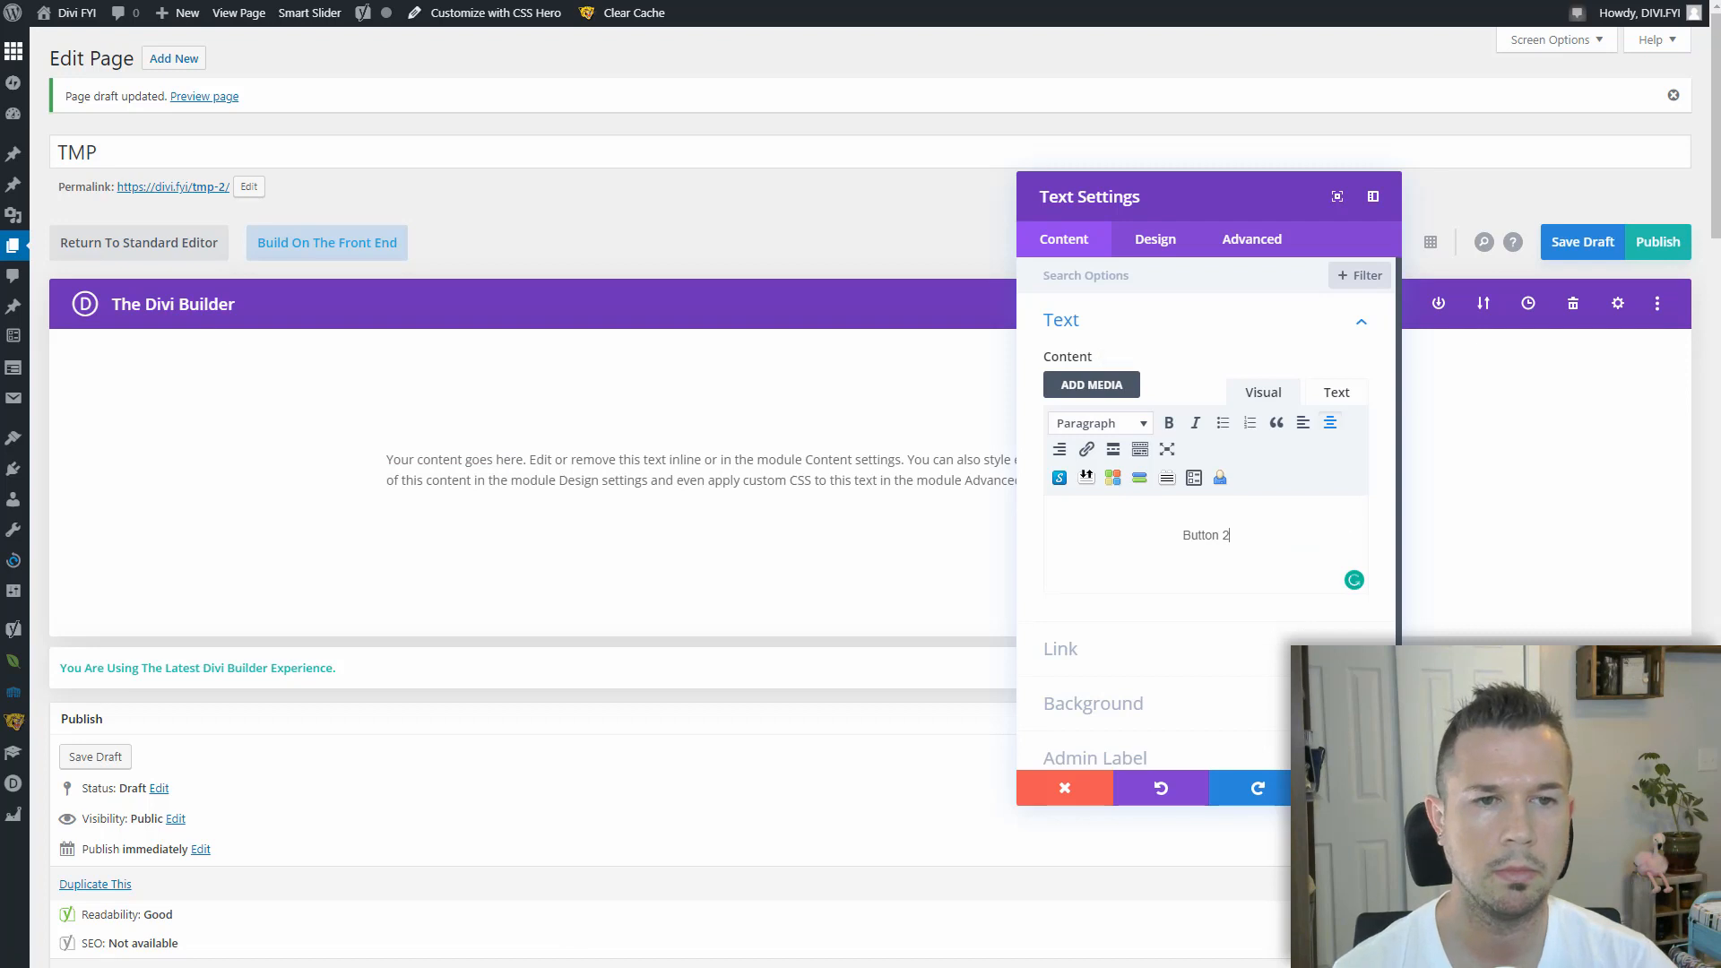
{"action": "left_click", "coordinate": [1353, 788]}
{"action": "left_click", "coordinate": [1660, 243]}
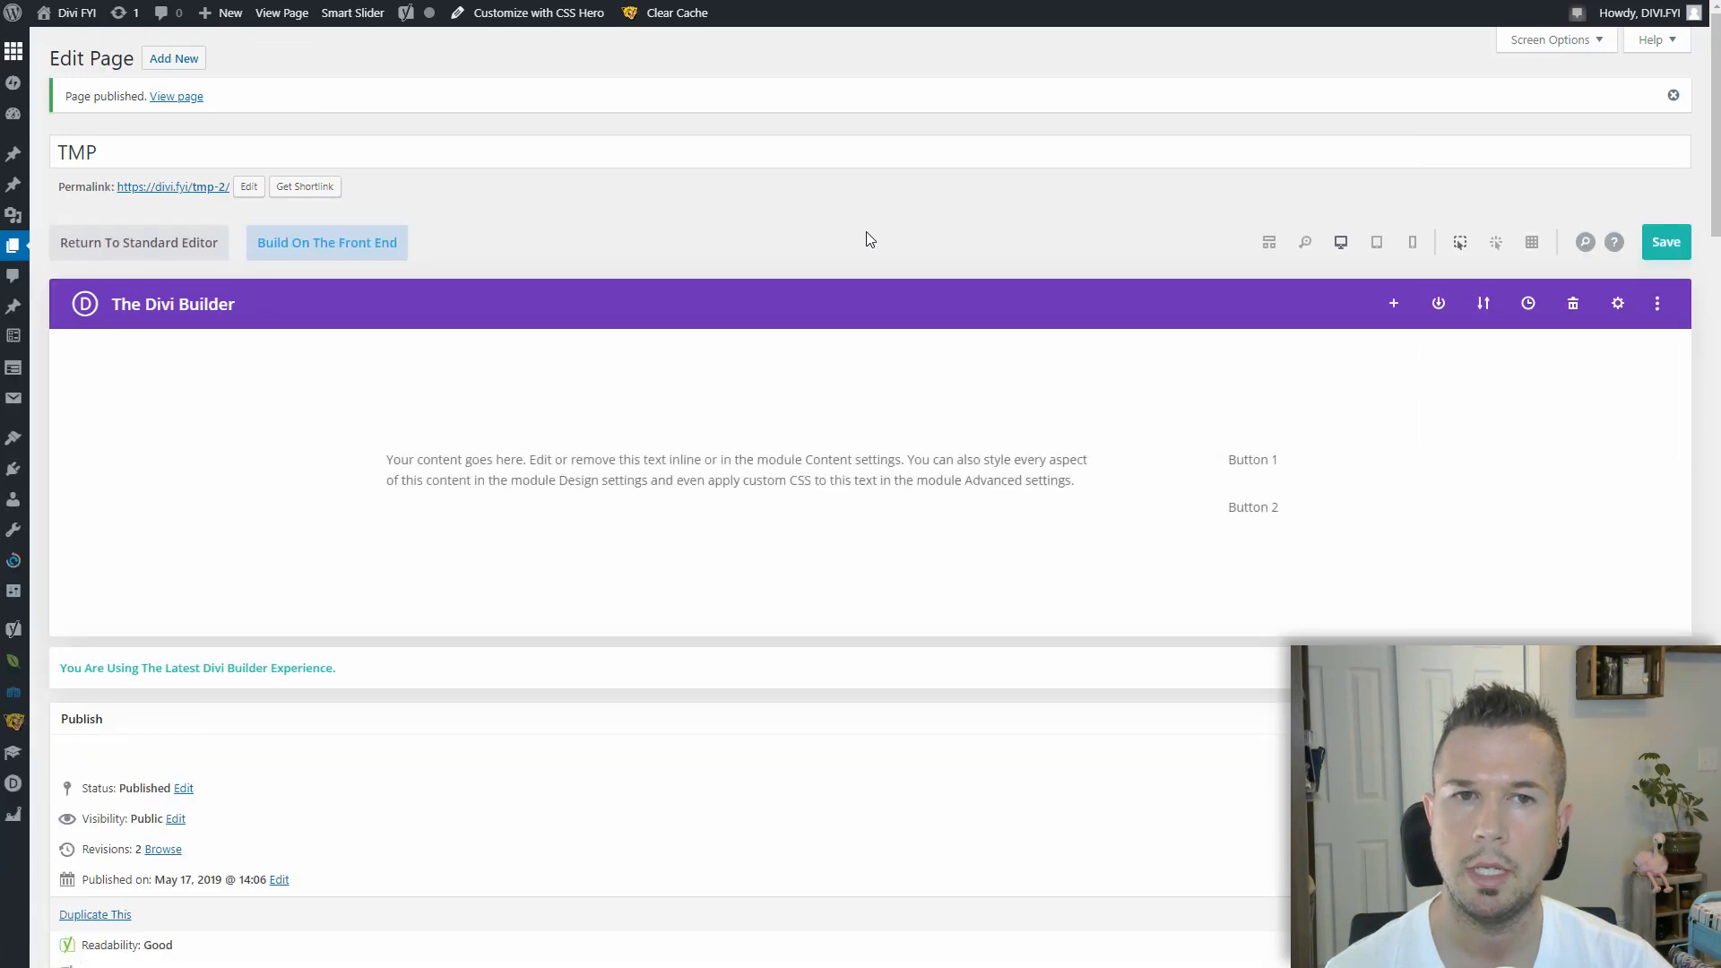
Open the page in CSS Hero and set the editing context of the "Button 1" paragraph to Only this Element
{"action": "left_click", "coordinate": [556, 13]}
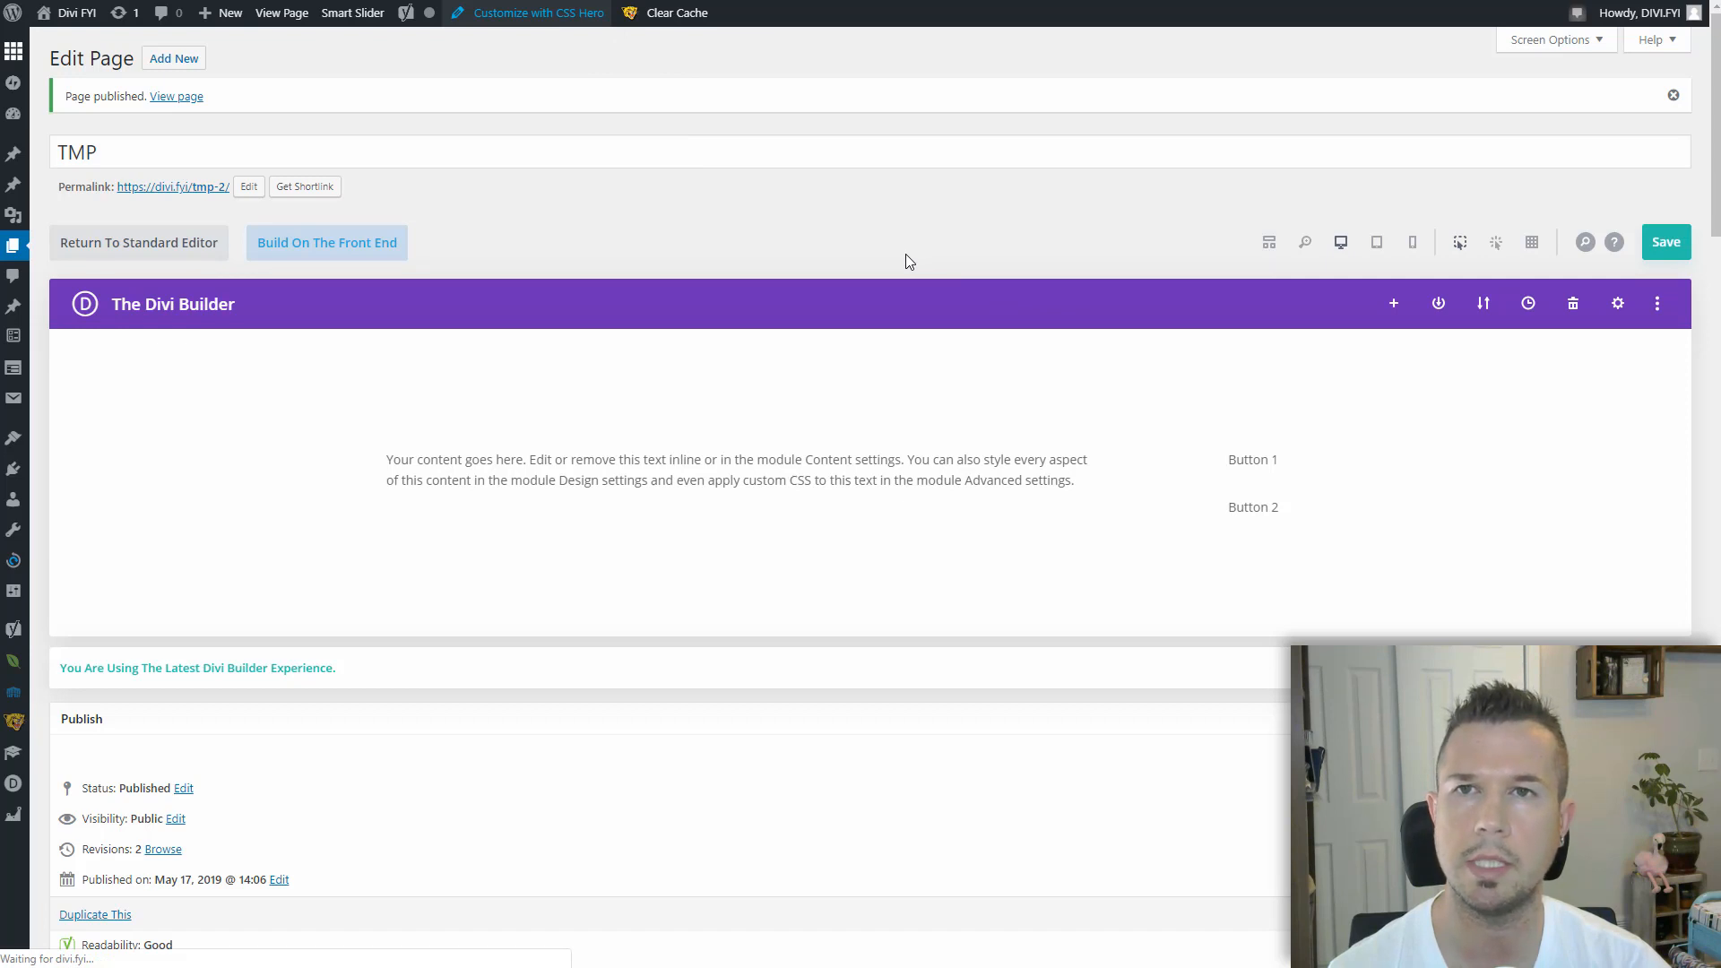
{"action": "left_click", "coordinate": [539, 18]}
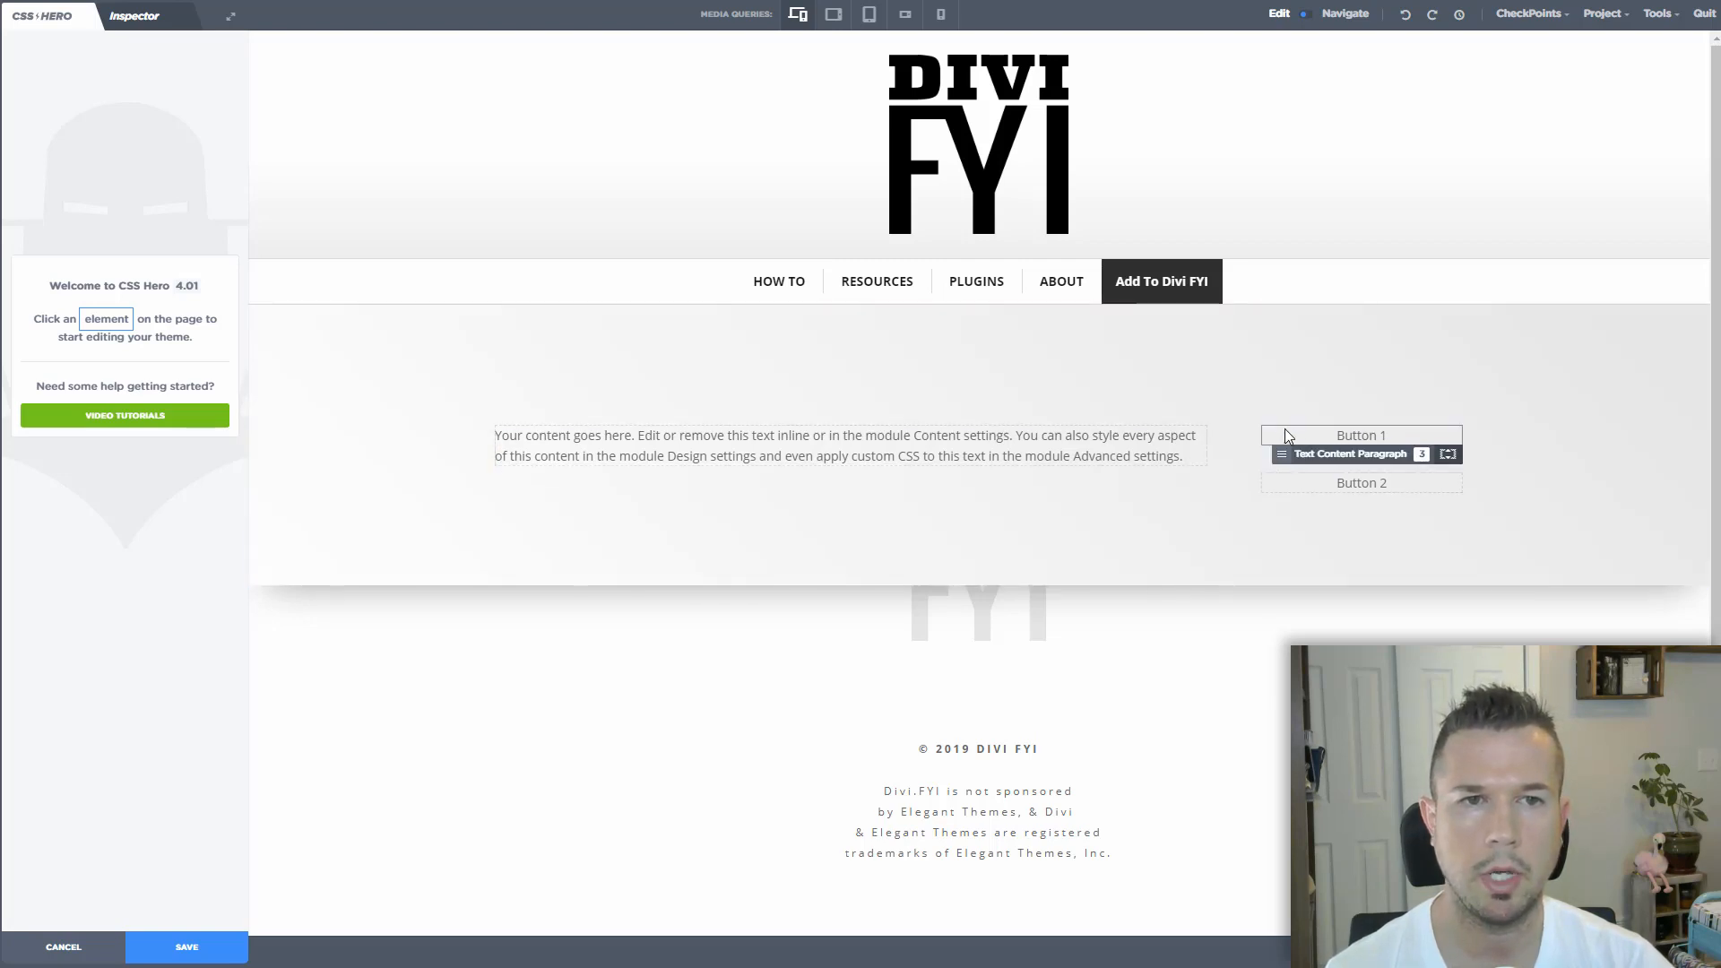
{"action": "left_click", "coordinate": [1284, 456]}
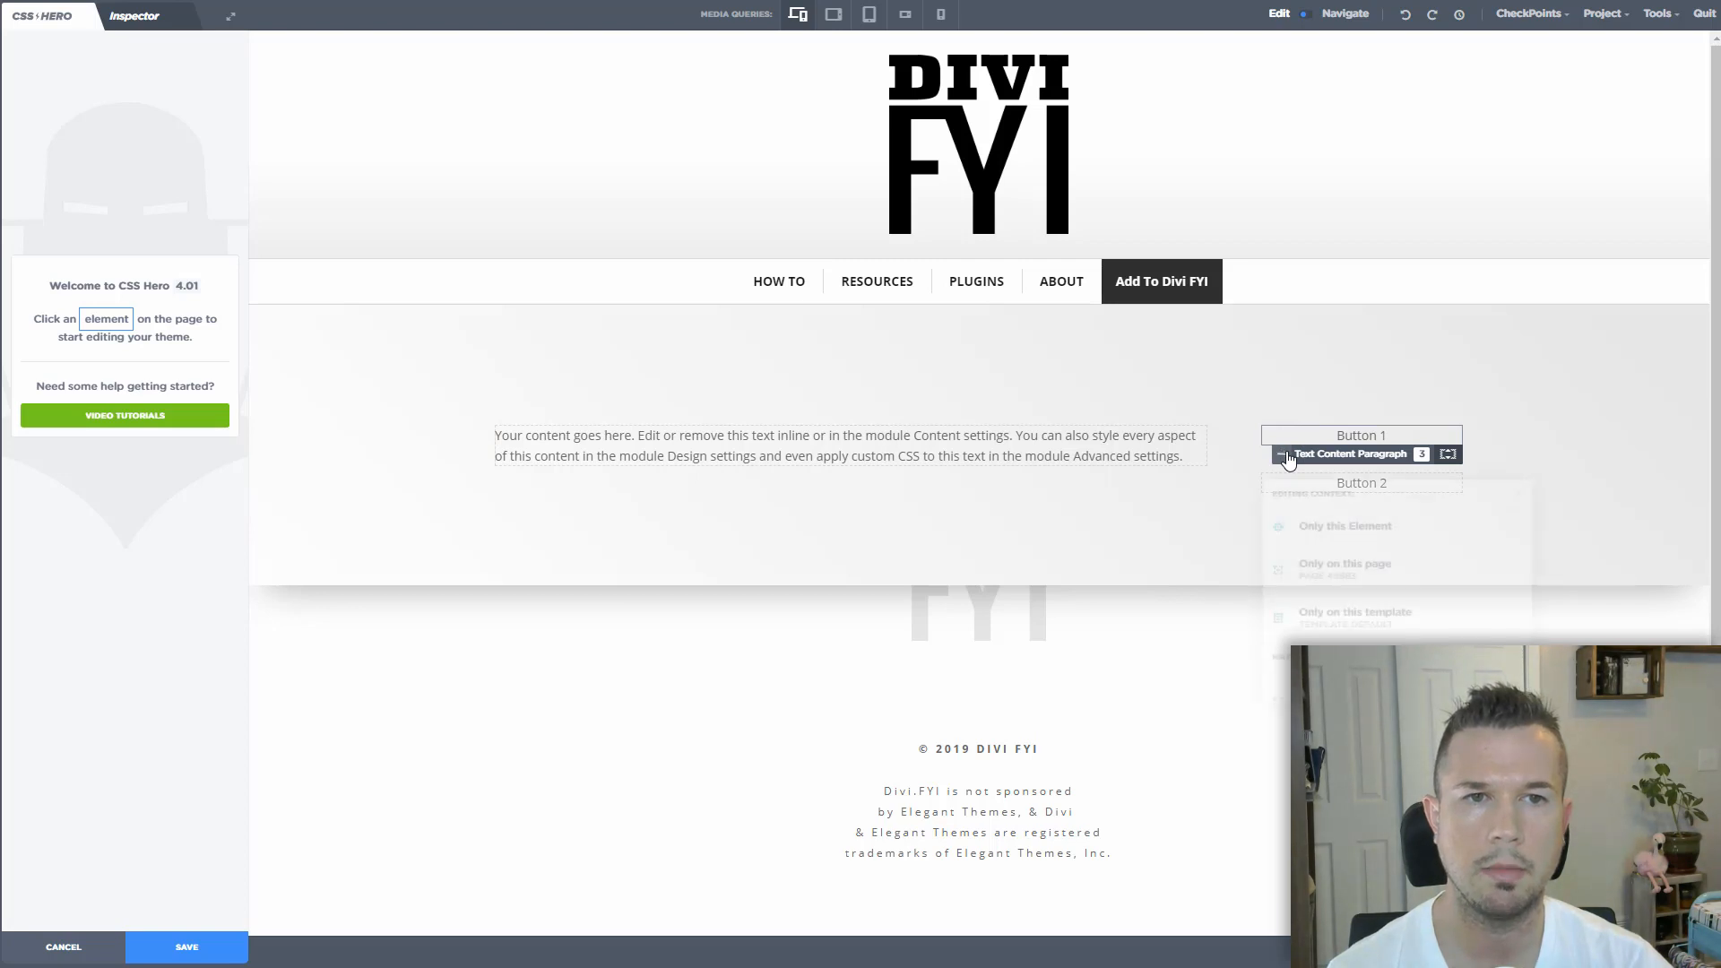
{"action": "left_click", "coordinate": [1322, 433]}
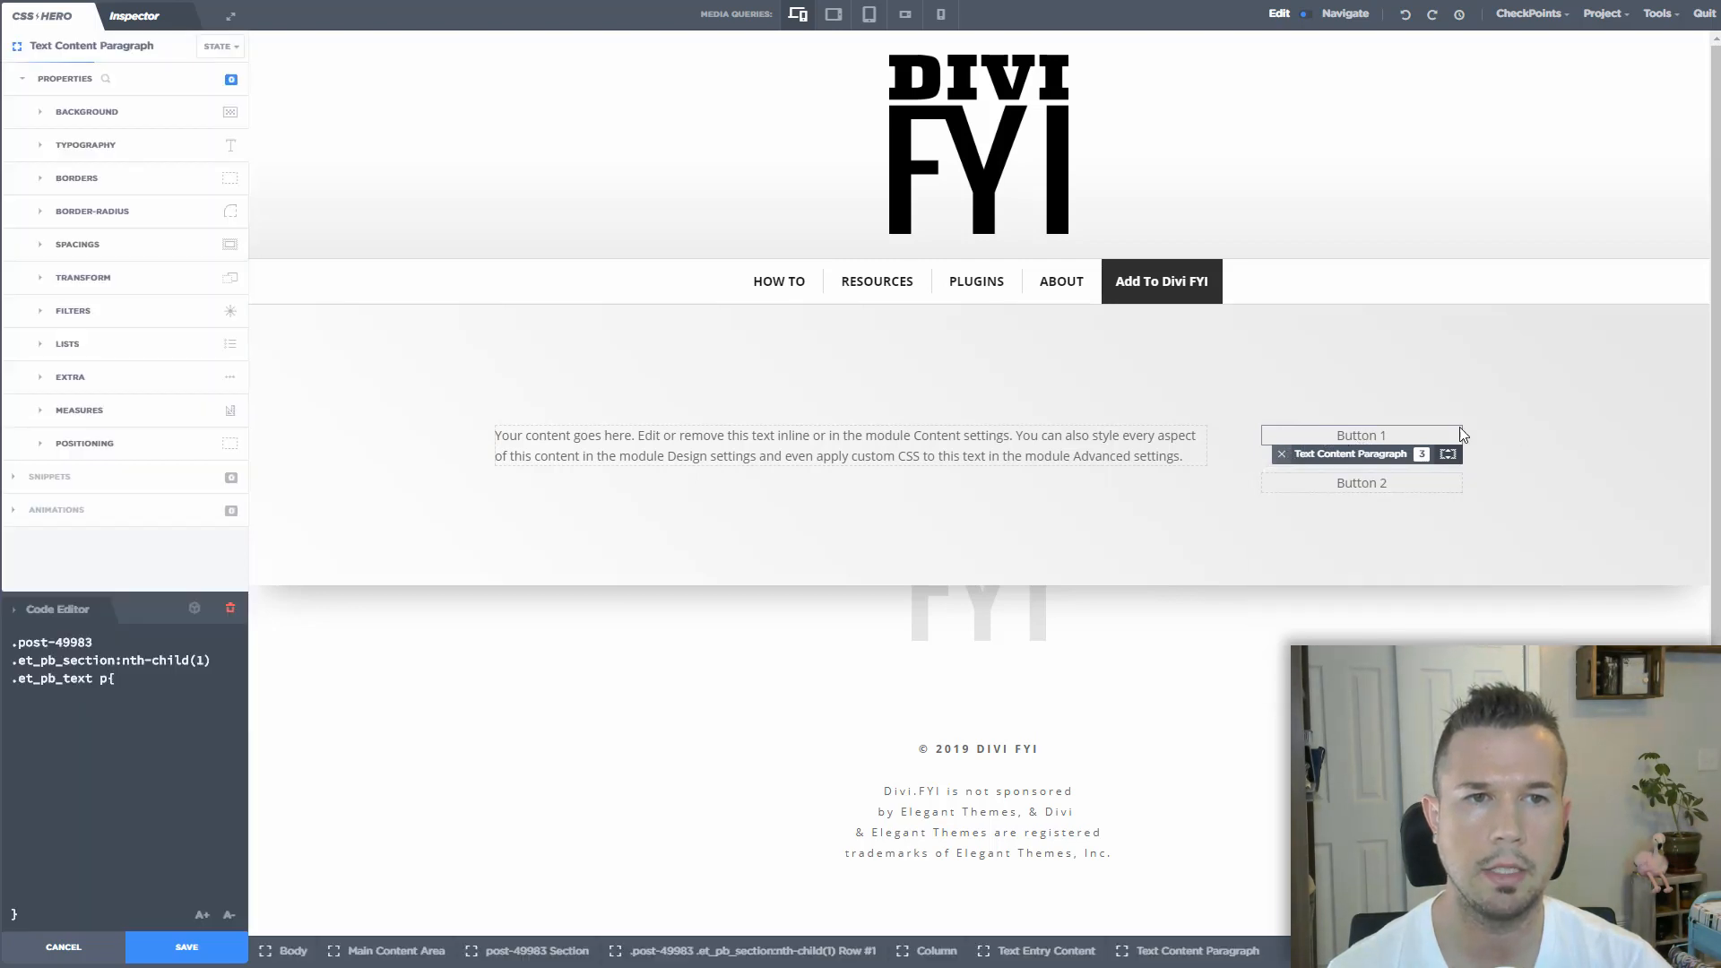
{"action": "left_click", "coordinate": [1290, 457]}
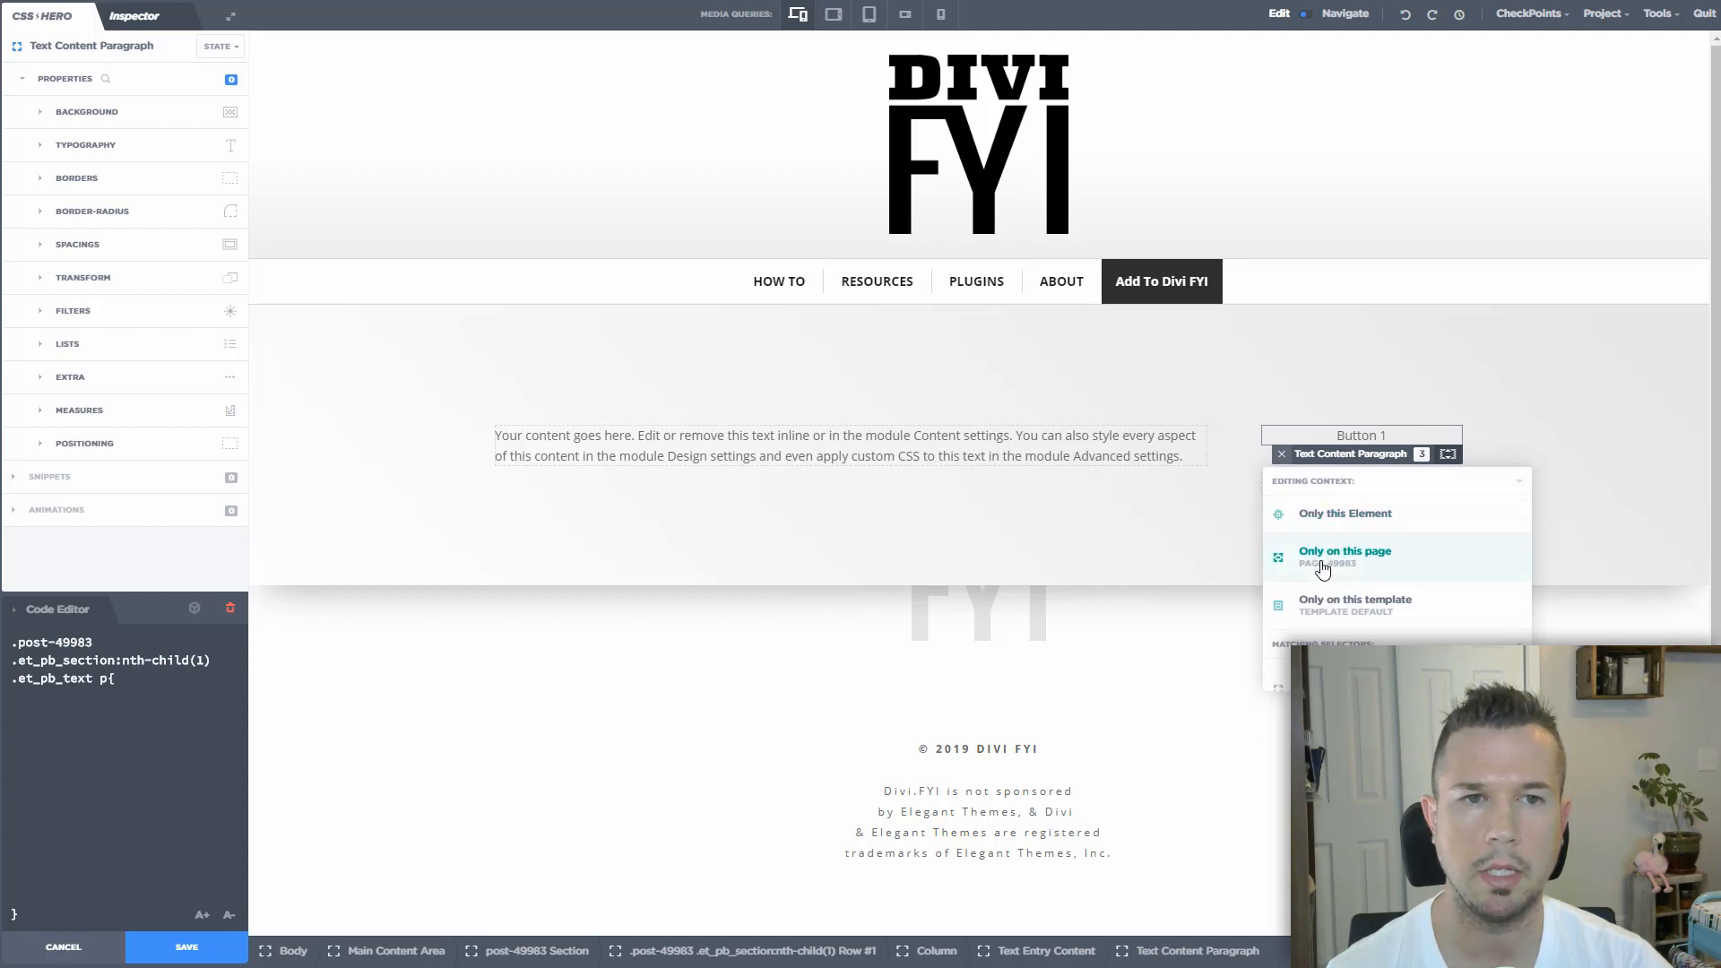
{"action": "scroll", "coordinate": [1331, 623], "scroll_direction": "down", "scroll_amount": 1}
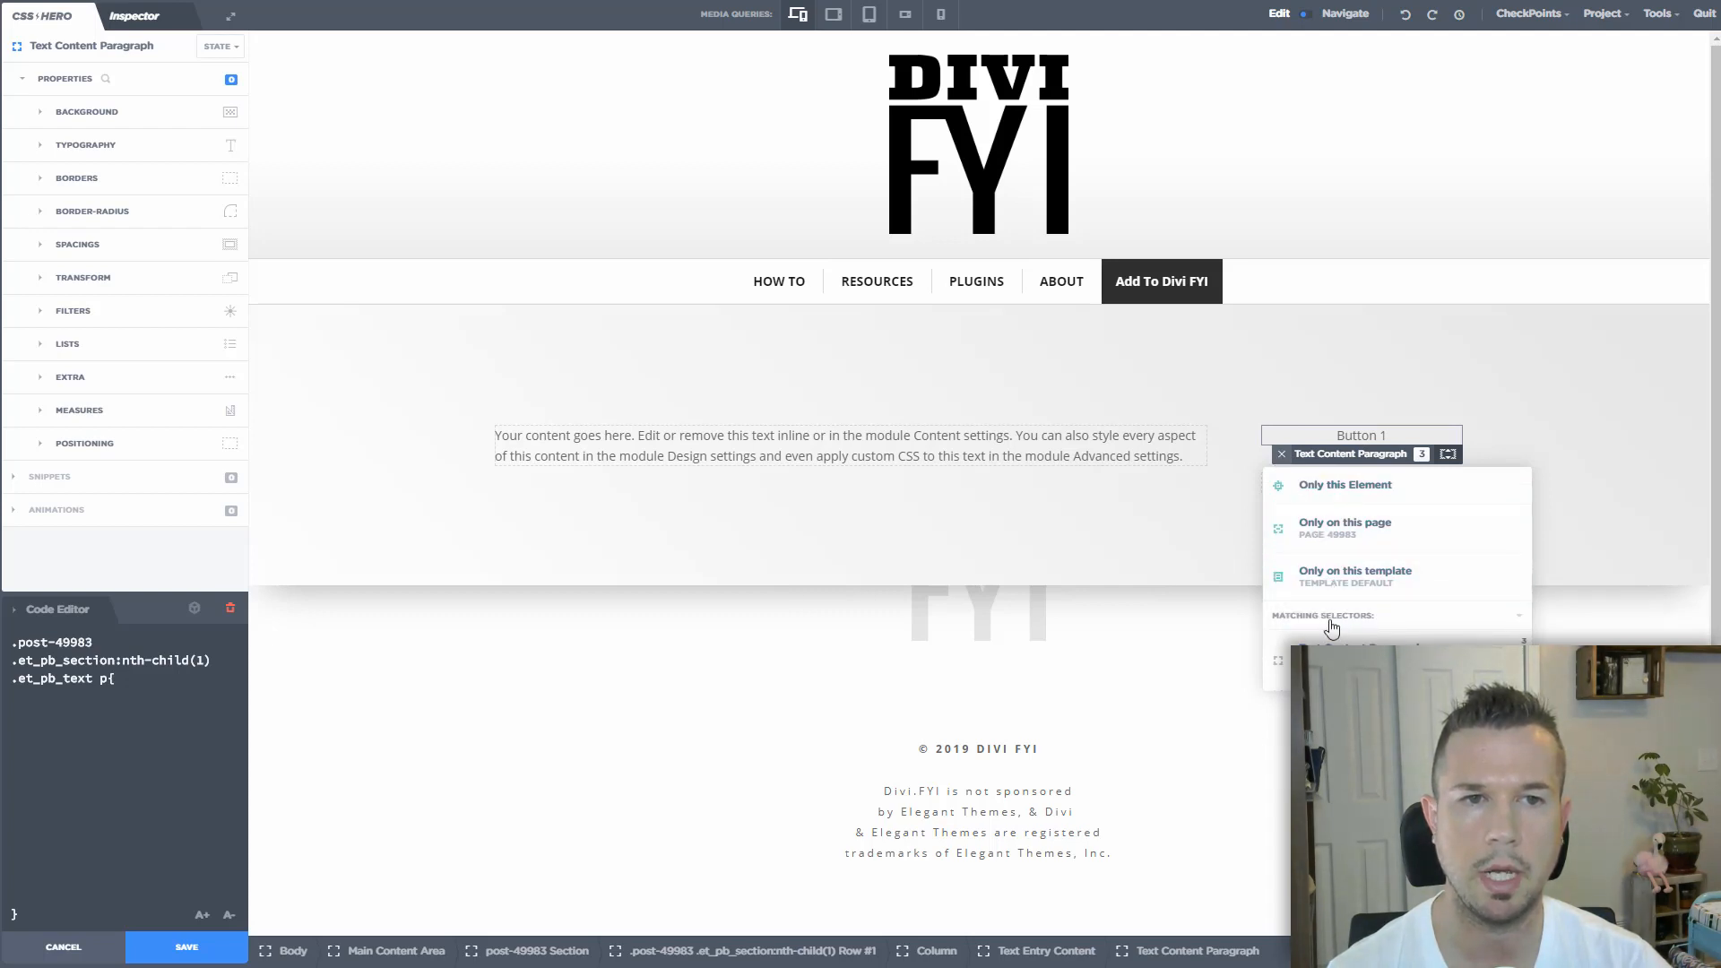
{"action": "scroll", "coordinate": [1332, 627], "scroll_direction": "up", "scroll_amount": 1}
{"action": "left_click", "coordinate": [1330, 515]}
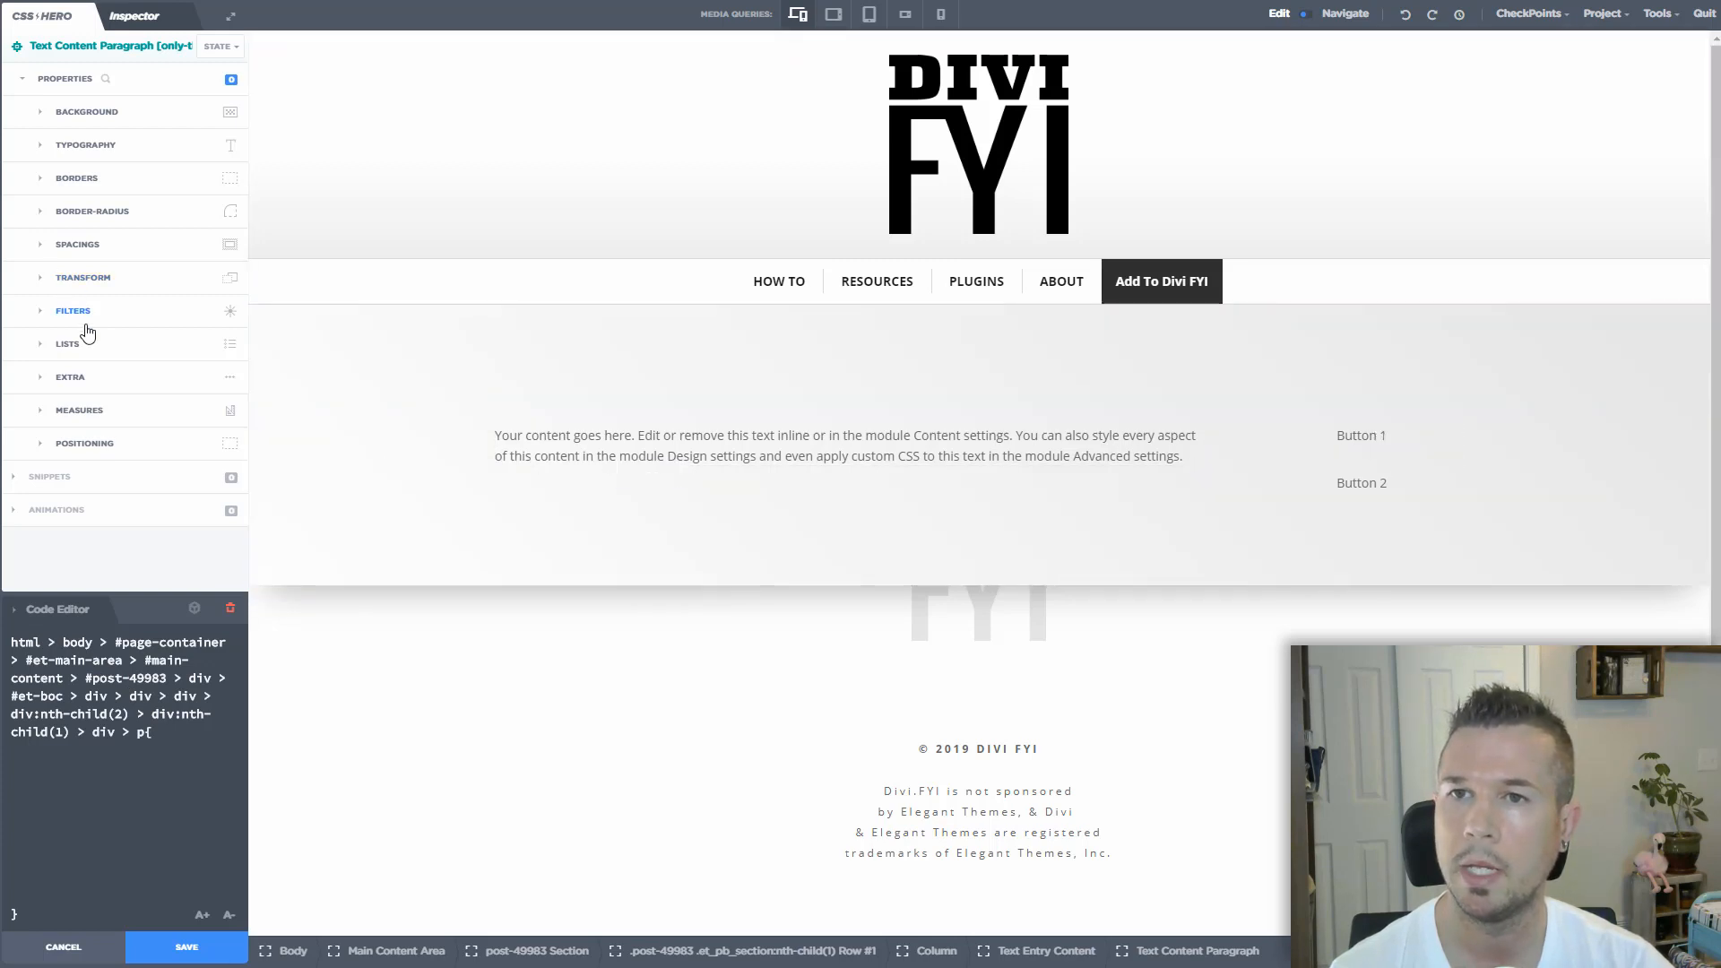
Find the .btn-traditional style among the button snippets and apply it to the "Button 1" paragraph
{"action": "left_click", "coordinate": [56, 483]}
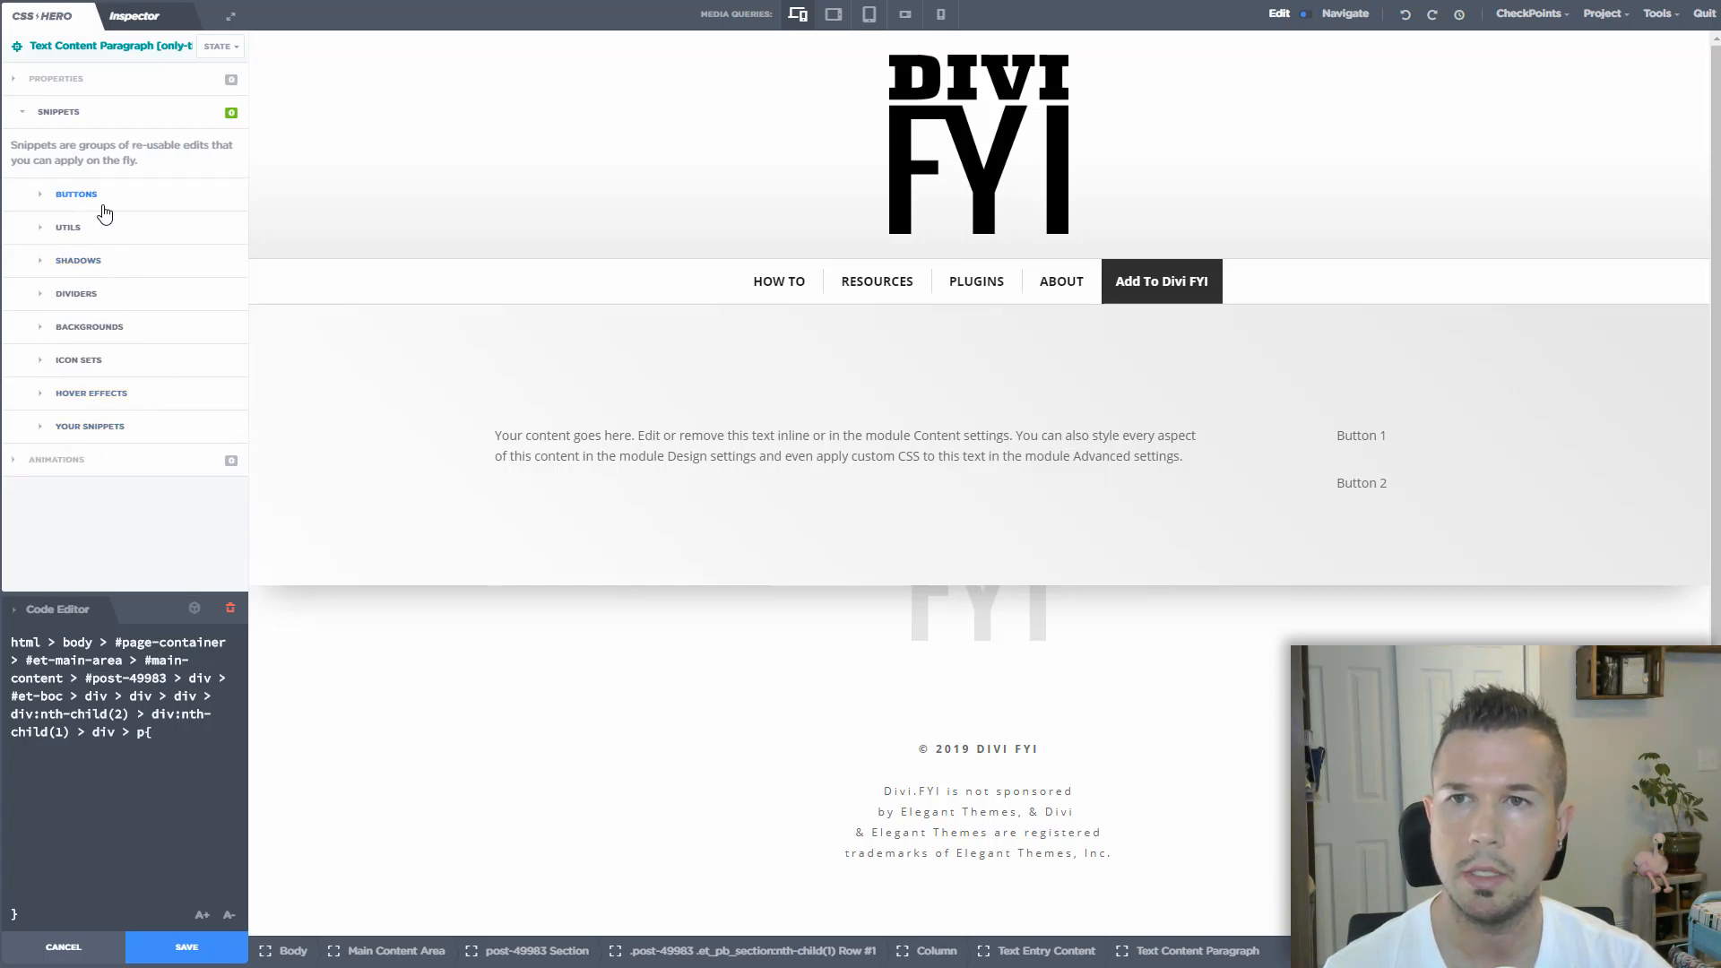
{"action": "left_click", "coordinate": [76, 194]}
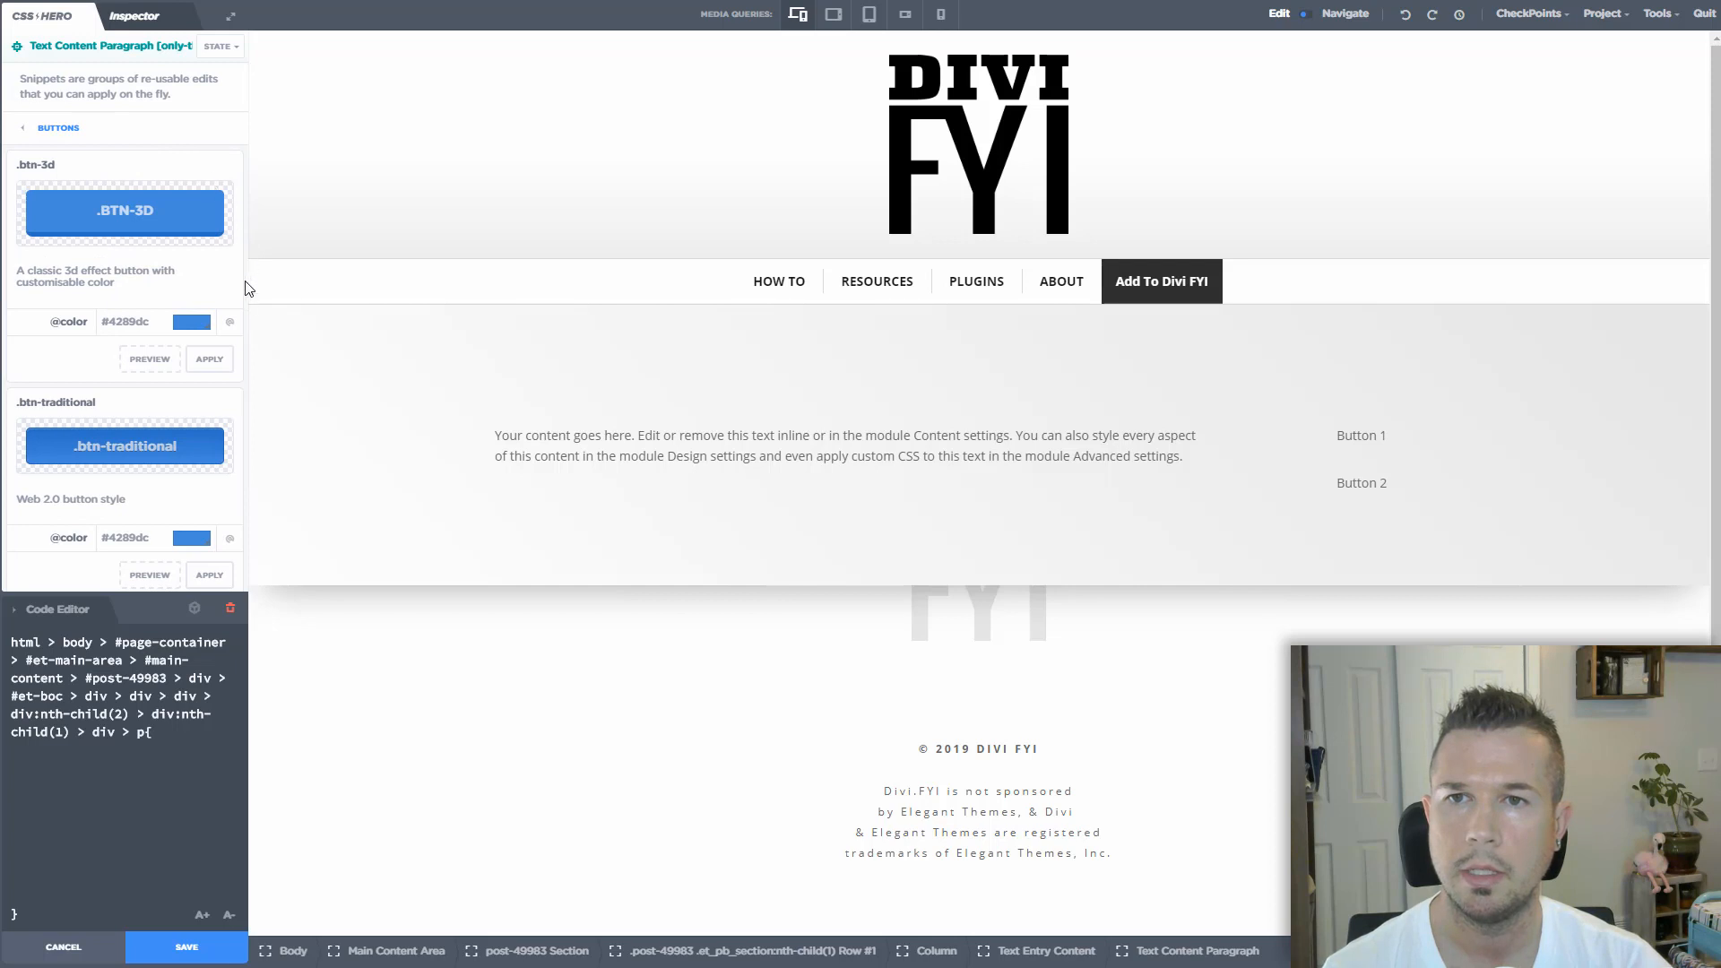
{"action": "scroll", "coordinate": [239, 294], "scroll_direction": "down", "scroll_amount": 6}
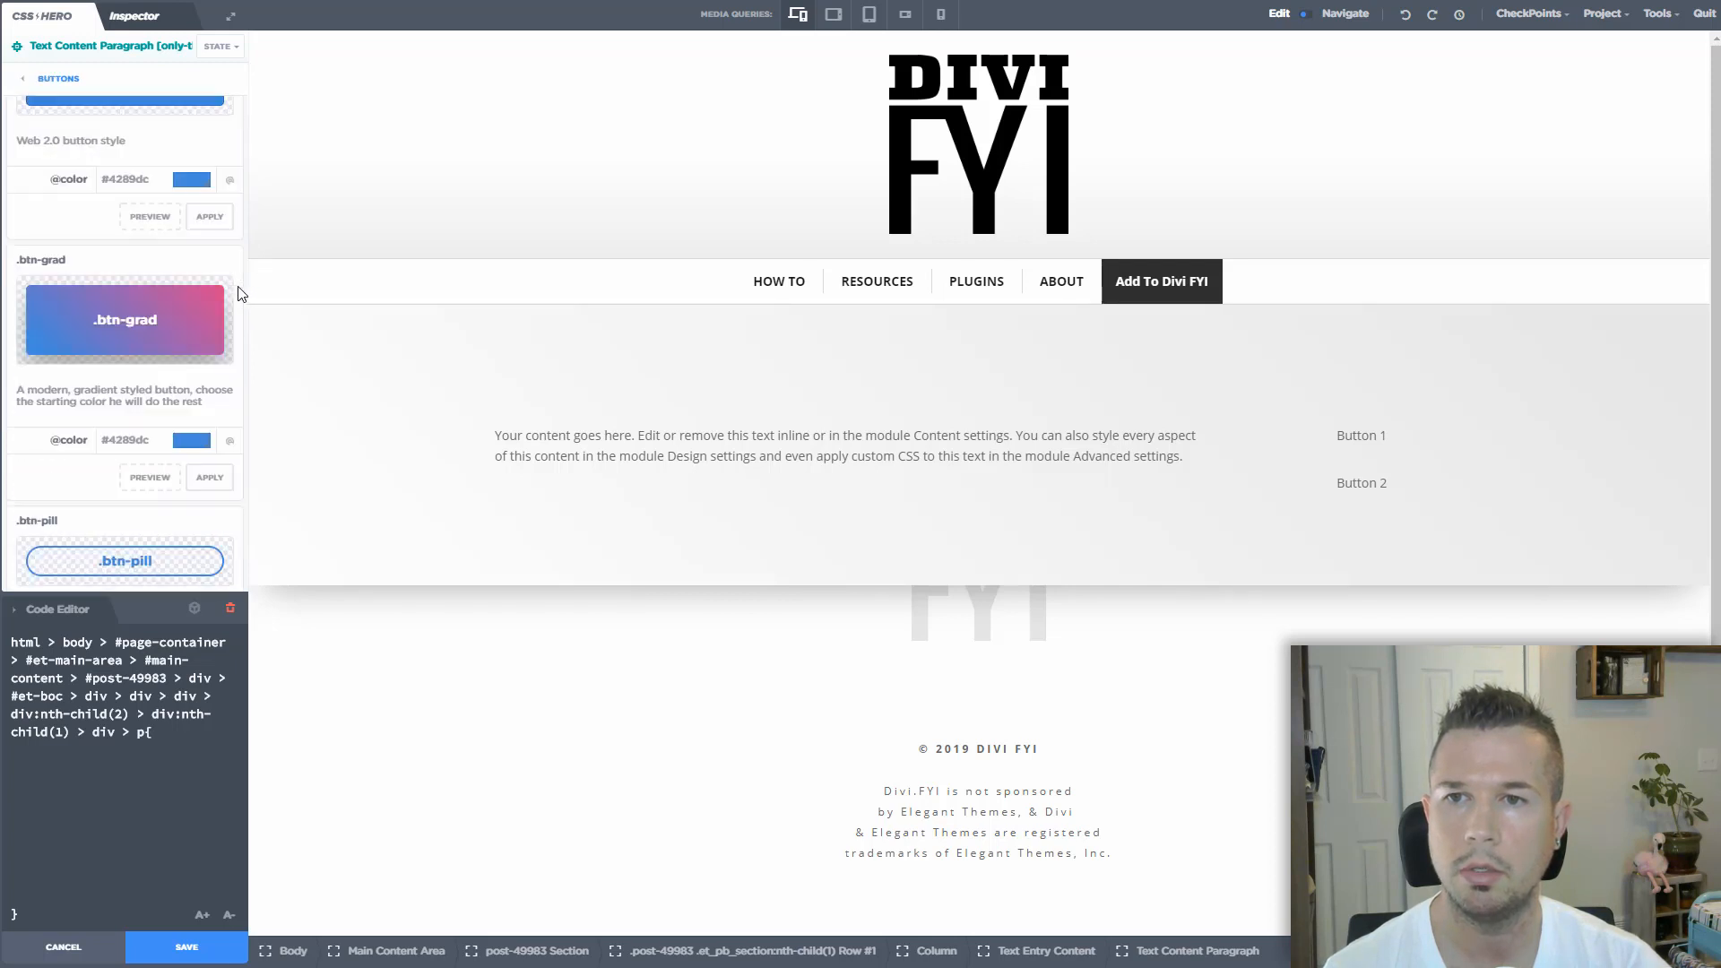
{"action": "scroll", "coordinate": [237, 294], "scroll_direction": "up", "scroll_amount": 6}
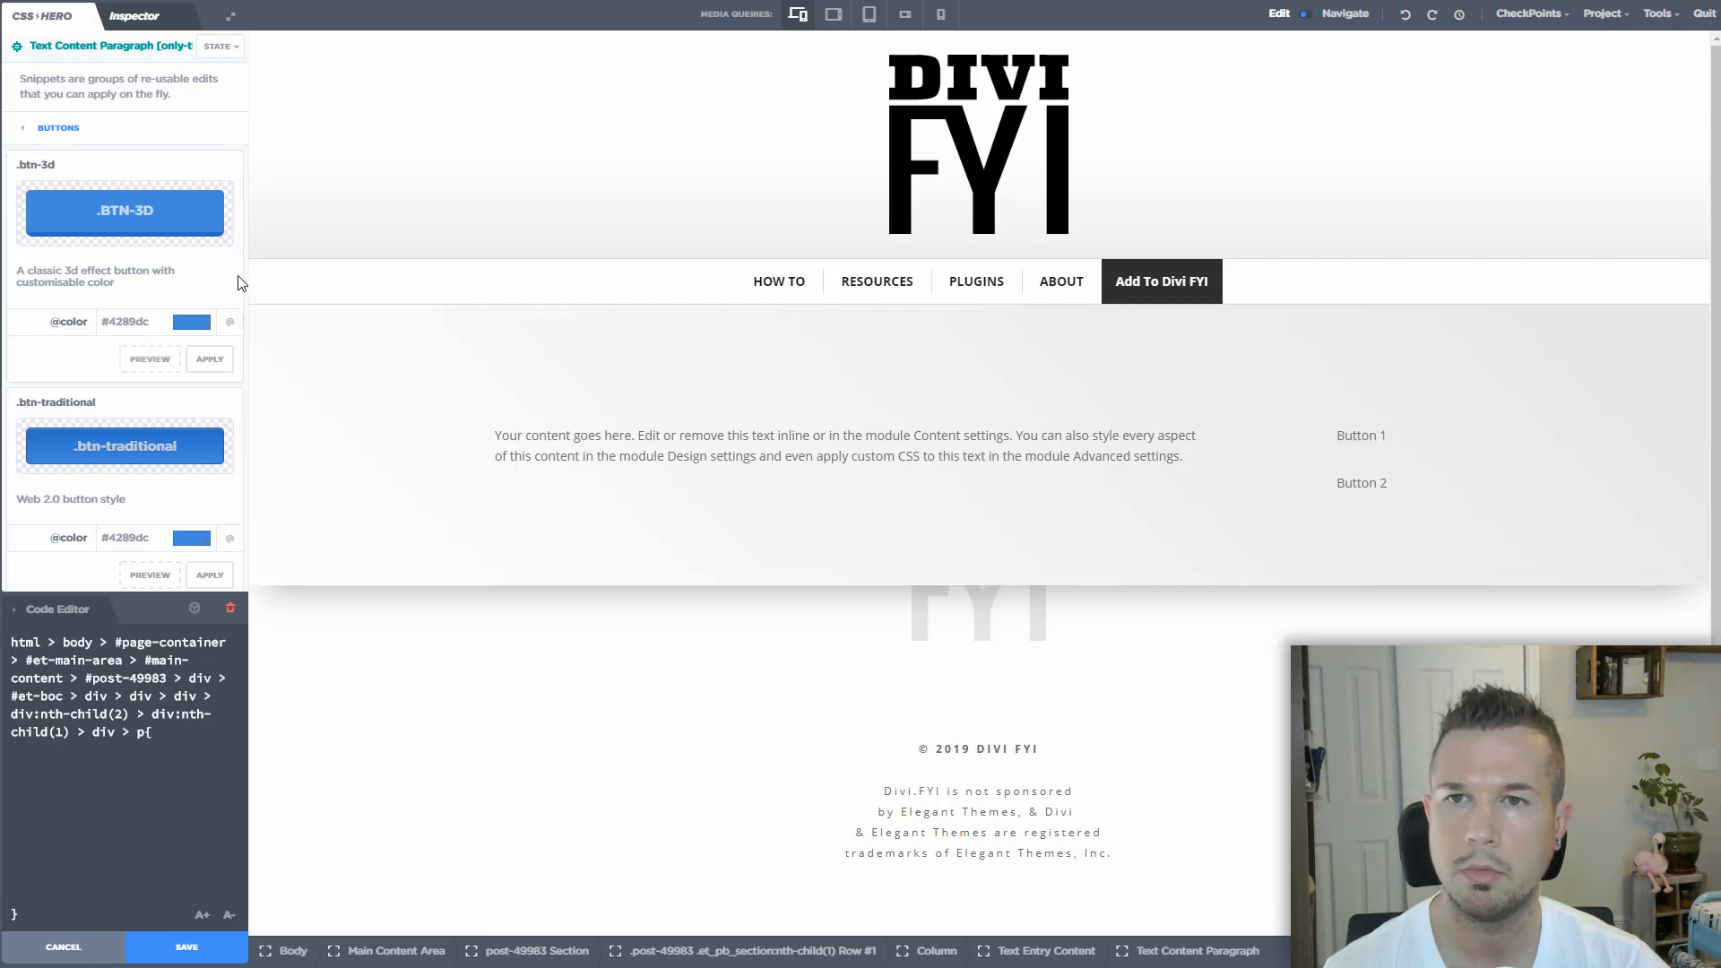
{"action": "scroll", "coordinate": [239, 280], "scroll_direction": "down", "scroll_amount": 2}
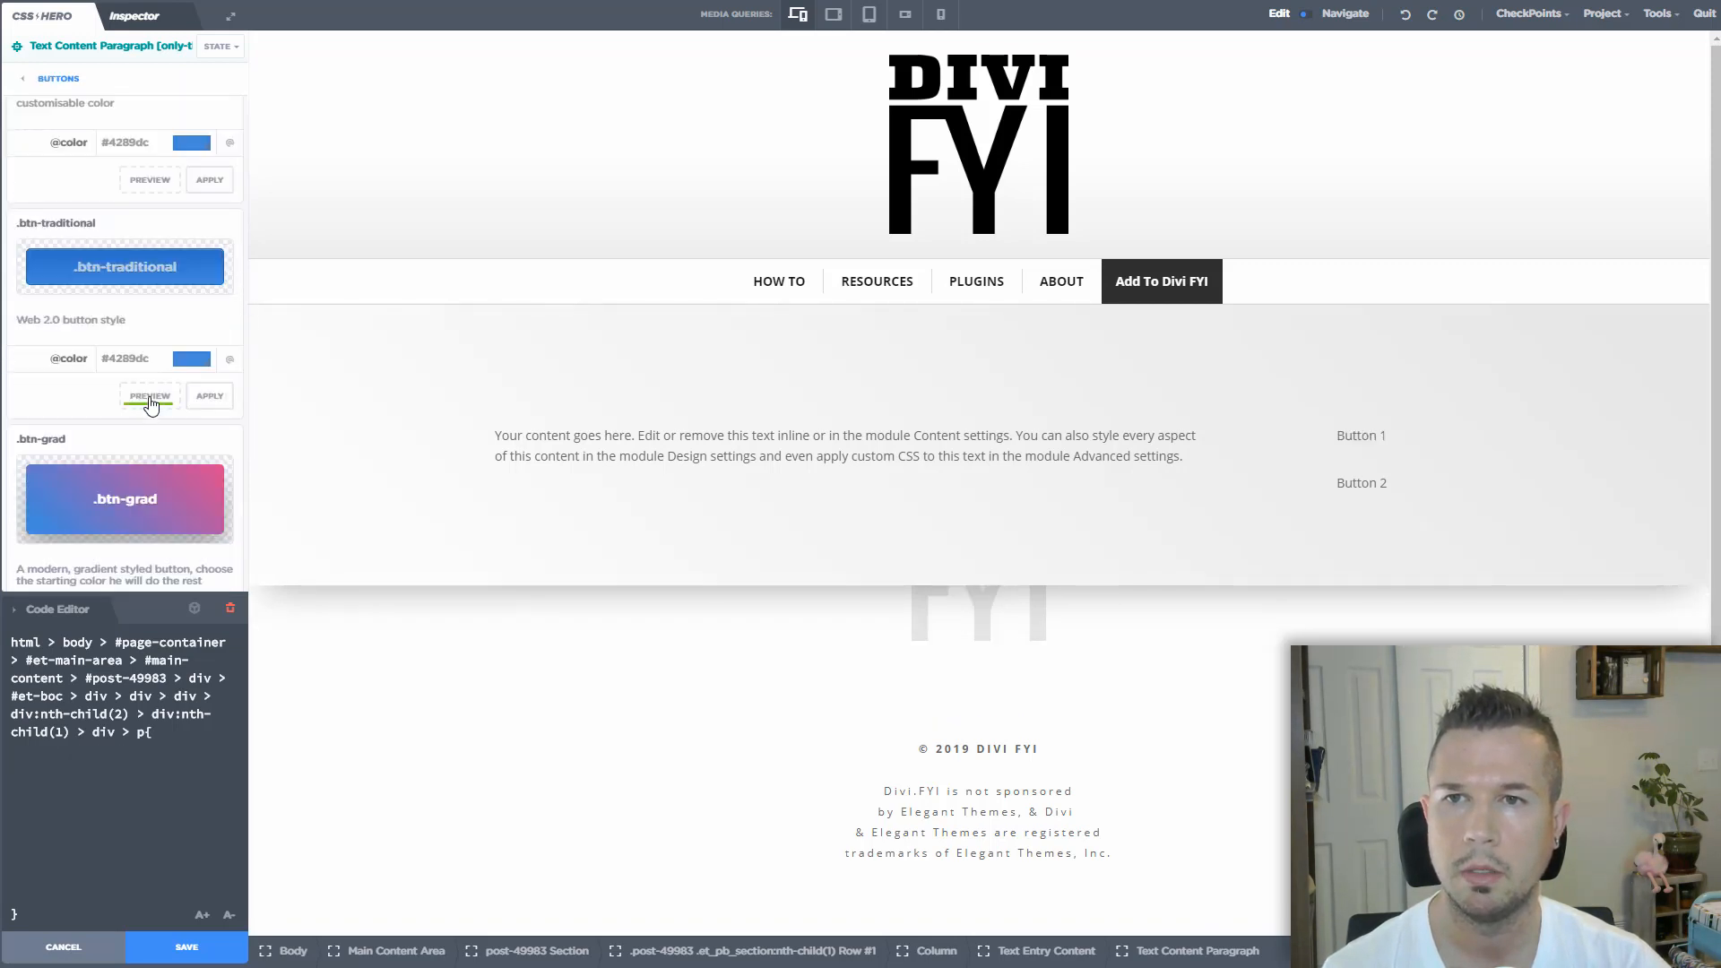
{"action": "mouse_move", "coordinate": [150, 404]}
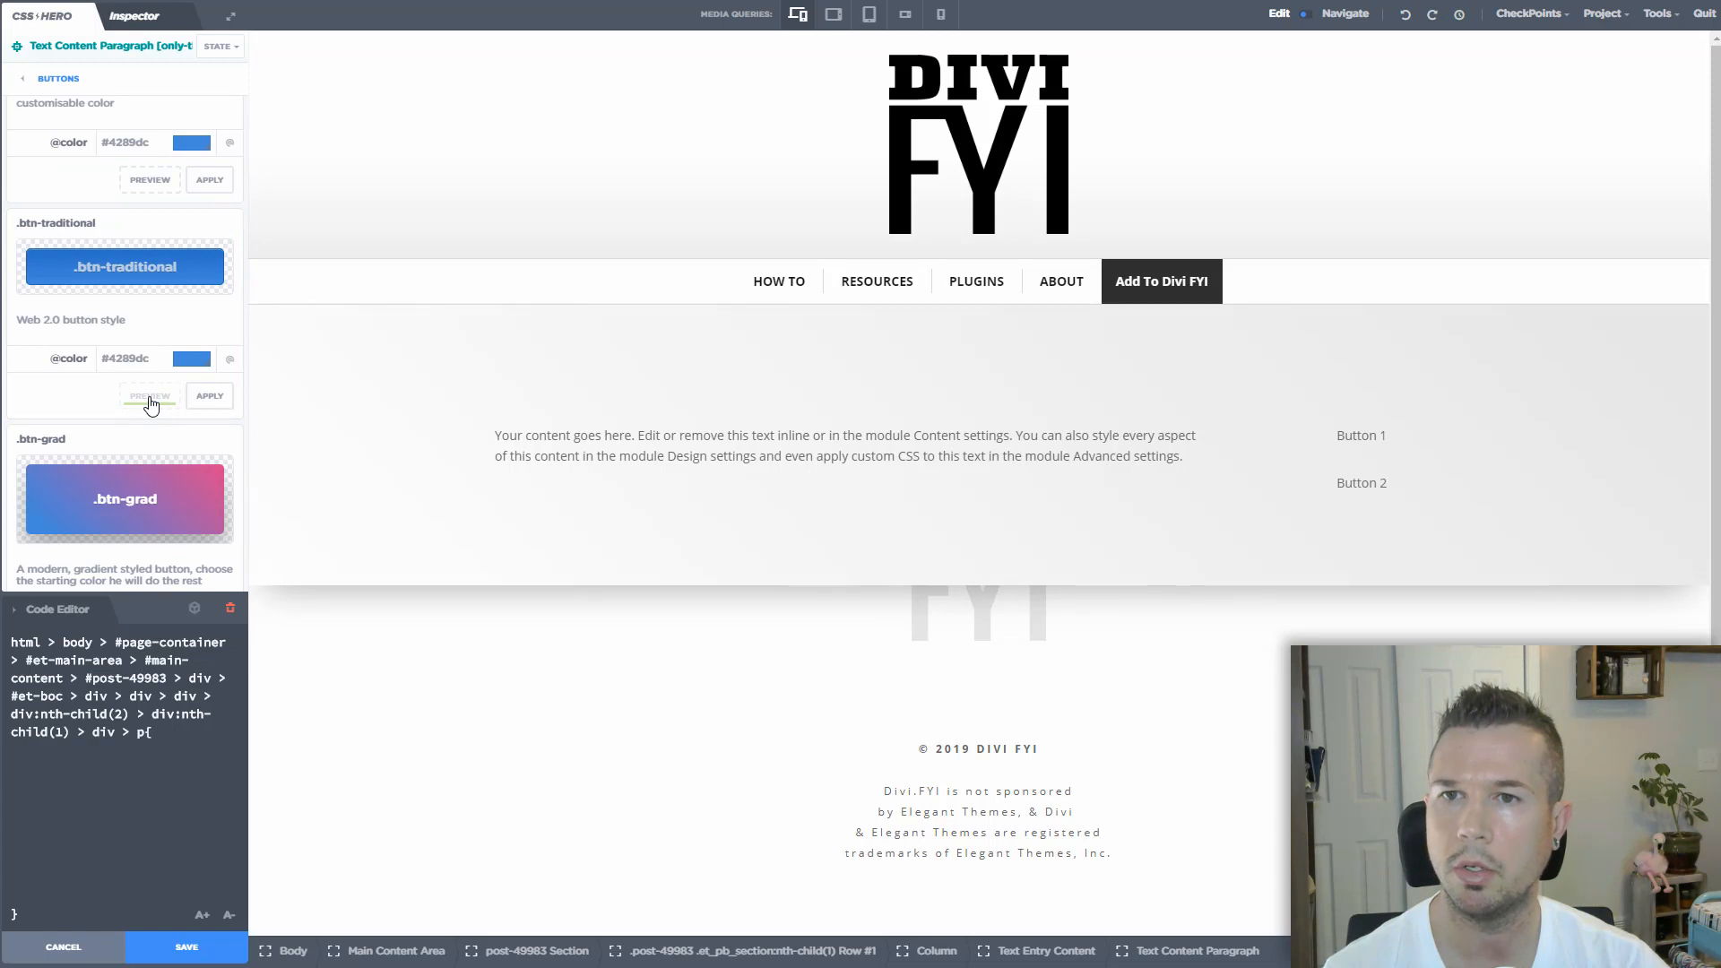
{"action": "left_click", "coordinate": [210, 395]}
Try the .btn-grad and .btn-pill snippets on the "Button 1" paragraph
{"action": "scroll", "coordinate": [225, 326], "scroll_direction": "down", "scroll_amount": 3}
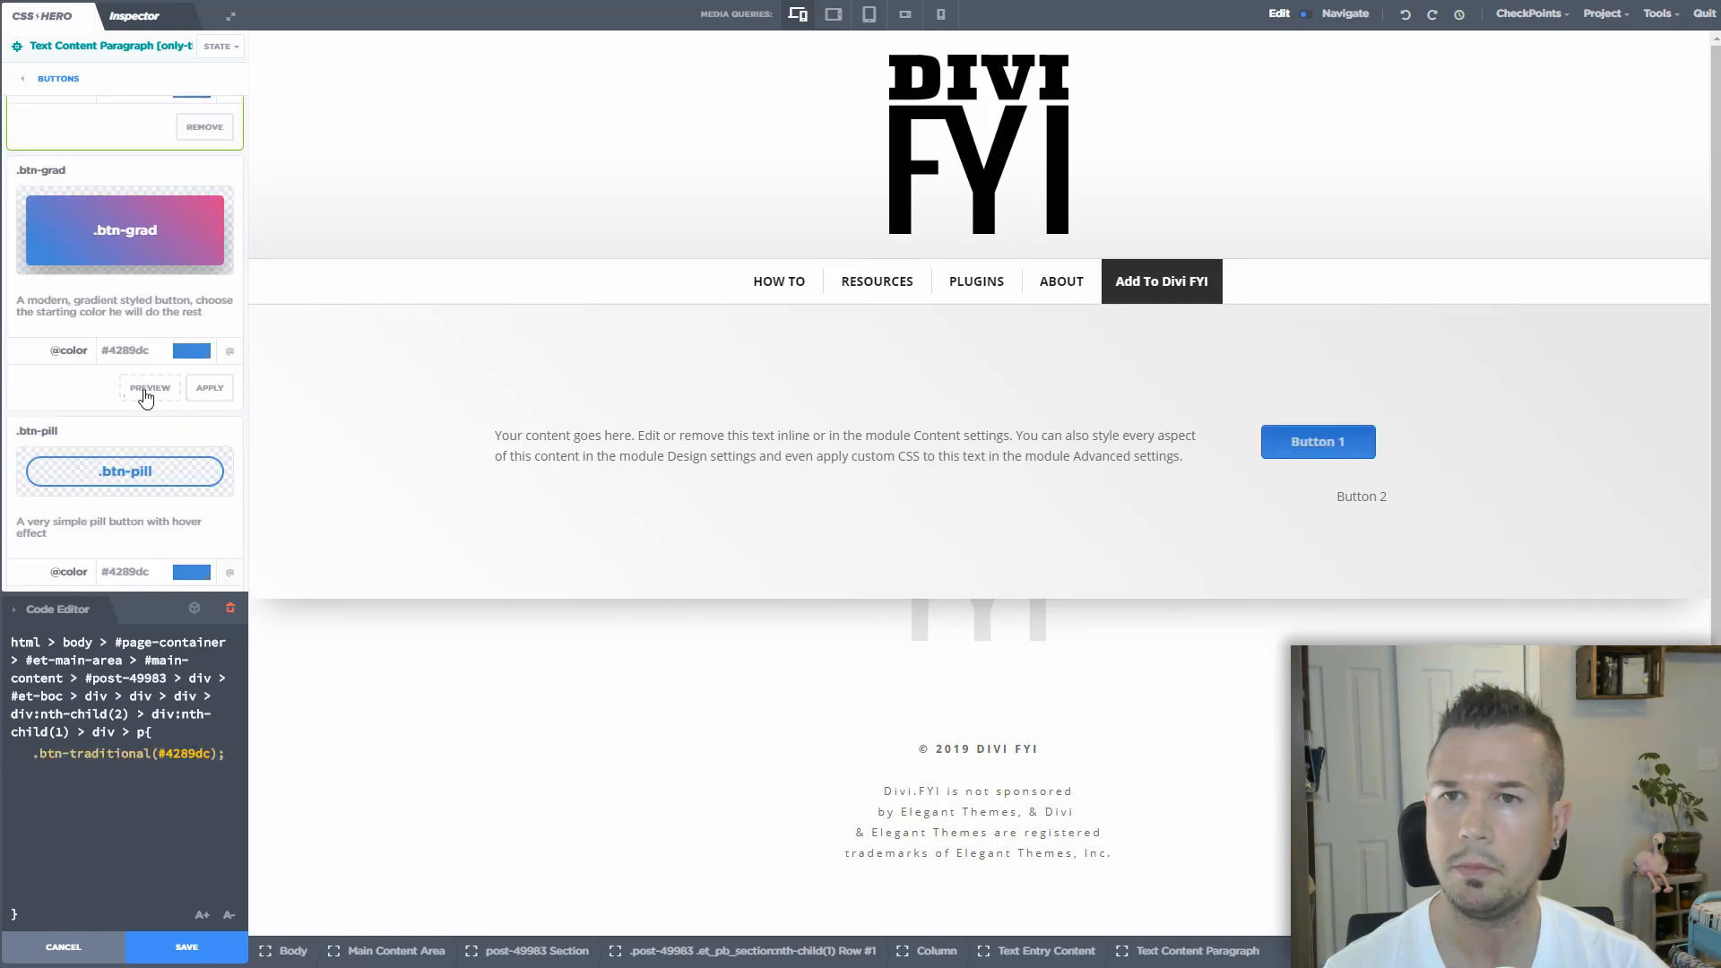
{"action": "mouse_move", "coordinate": [146, 396]}
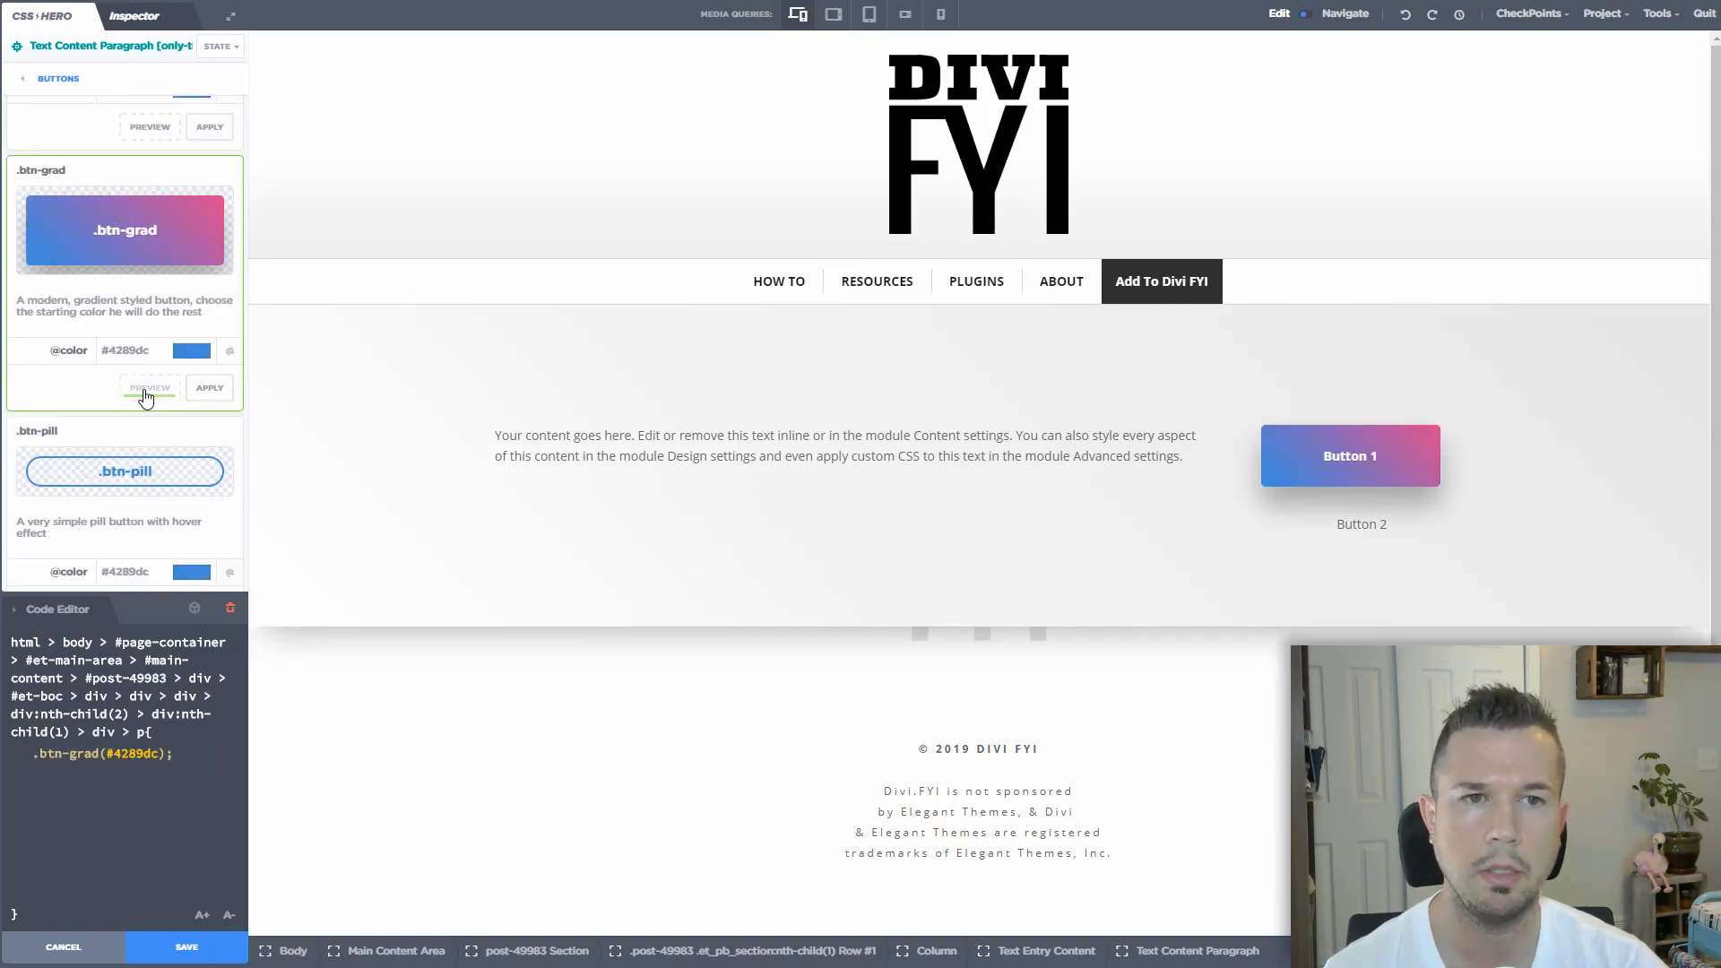
{"action": "scroll", "coordinate": [242, 334], "scroll_direction": "down", "scroll_amount": 3}
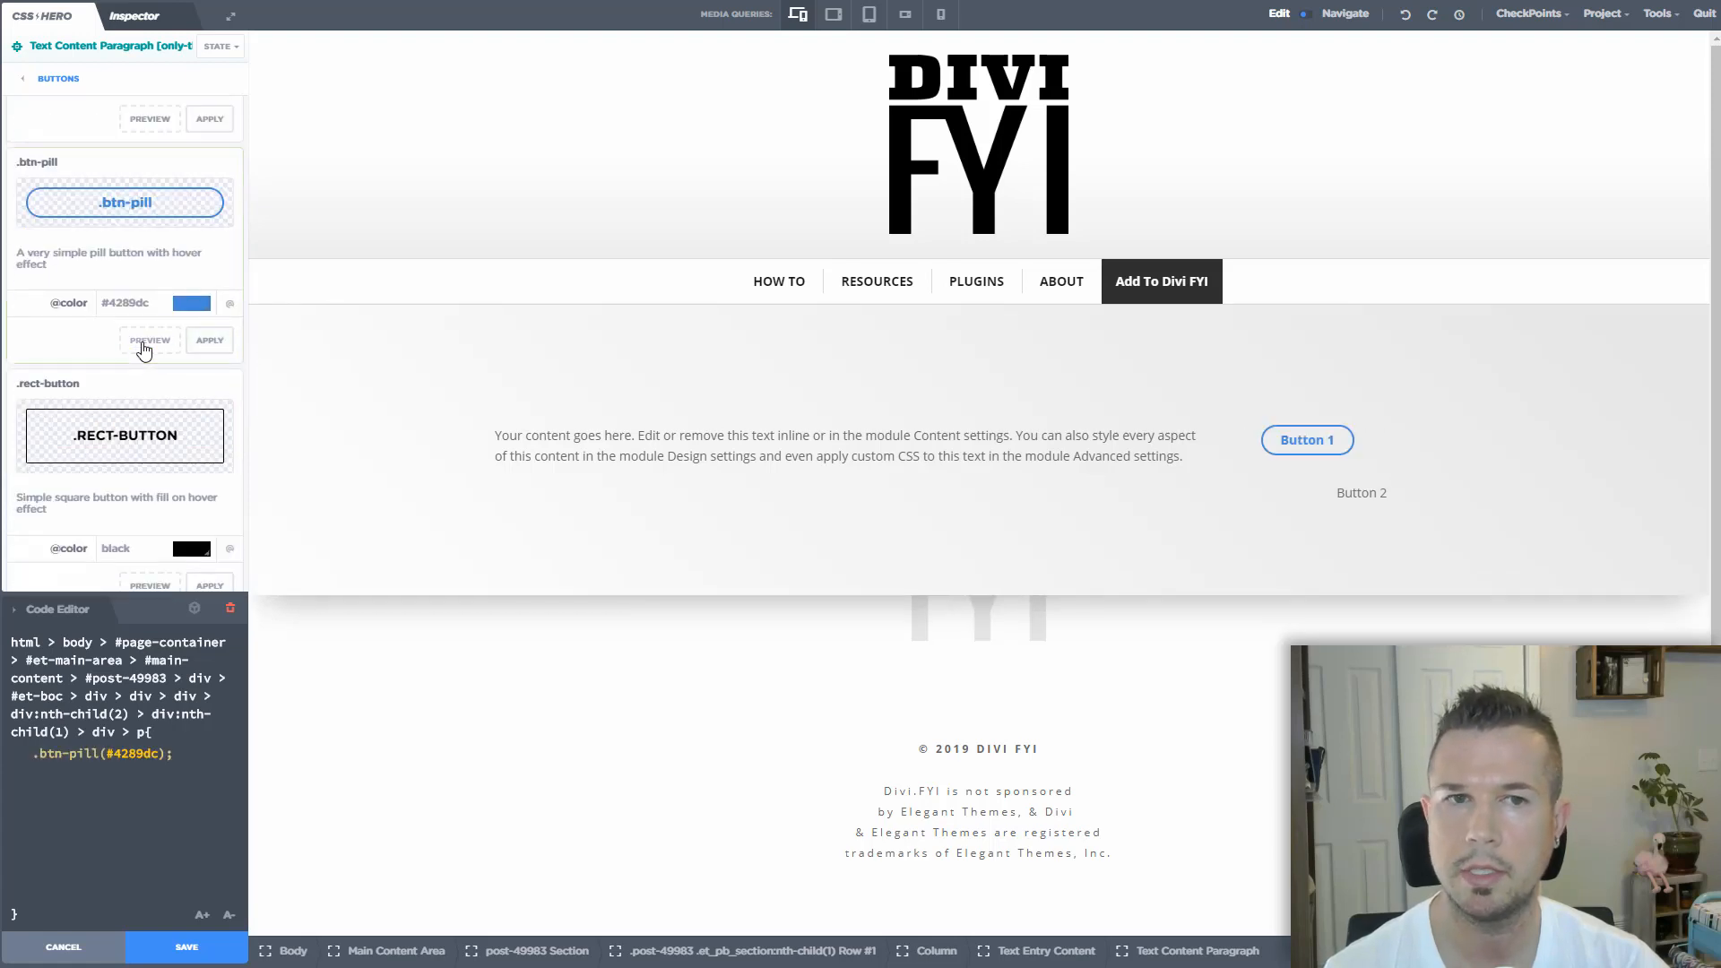
{"action": "left_click", "coordinate": [210, 340]}
Switch the "Button 1" paragraph back to the .btn-traditional snippet
{"action": "scroll", "coordinate": [234, 404], "scroll_direction": "up", "scroll_amount": 6}
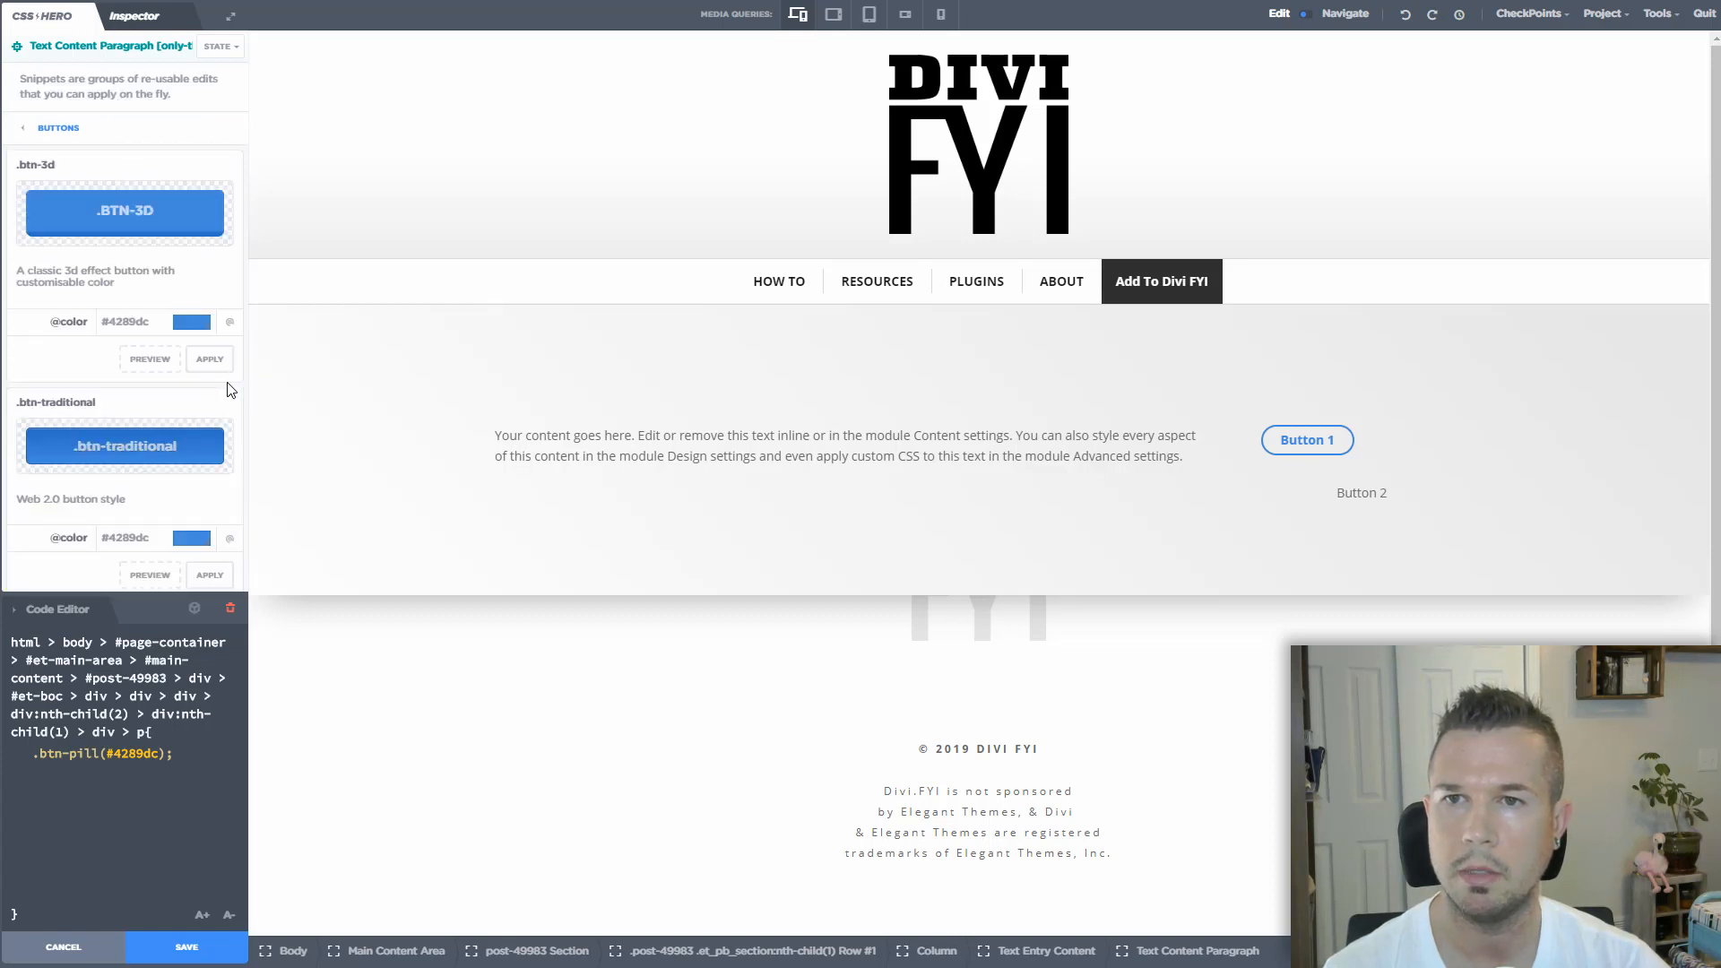
{"action": "scroll", "coordinate": [227, 388], "scroll_direction": "down", "scroll_amount": 2}
{"action": "scroll", "coordinate": [213, 401], "scroll_direction": "down", "scroll_amount": 1}
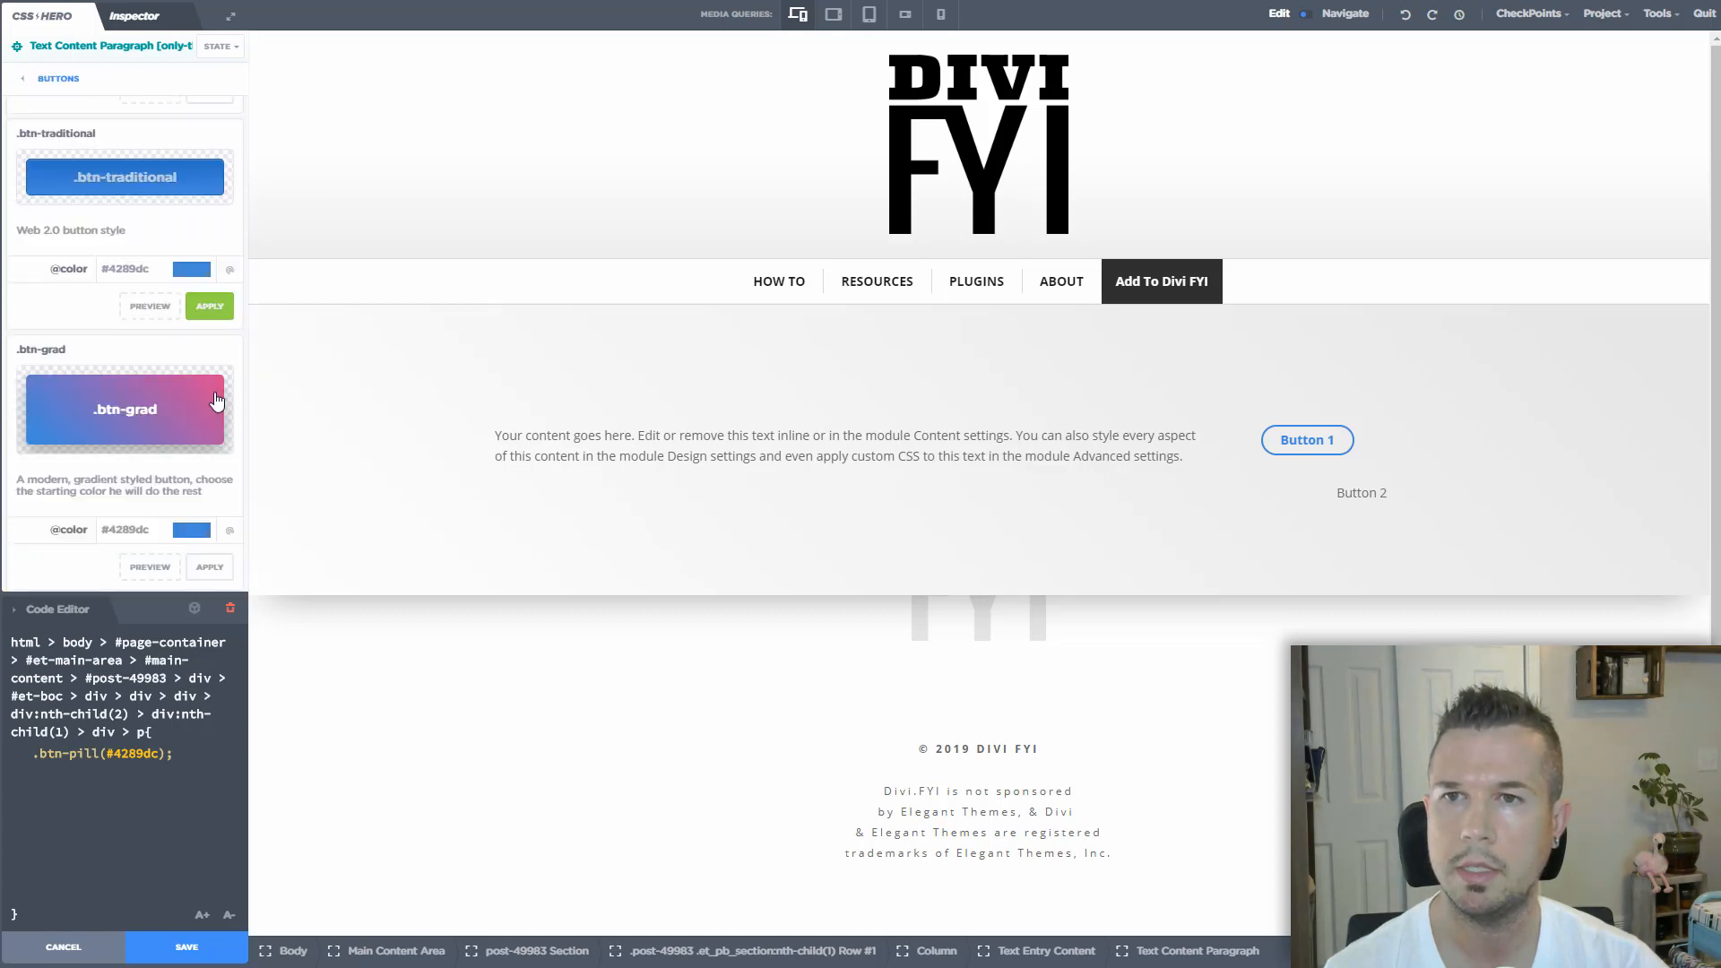
{"action": "scroll", "coordinate": [193, 358], "scroll_direction": "down", "scroll_amount": 1}
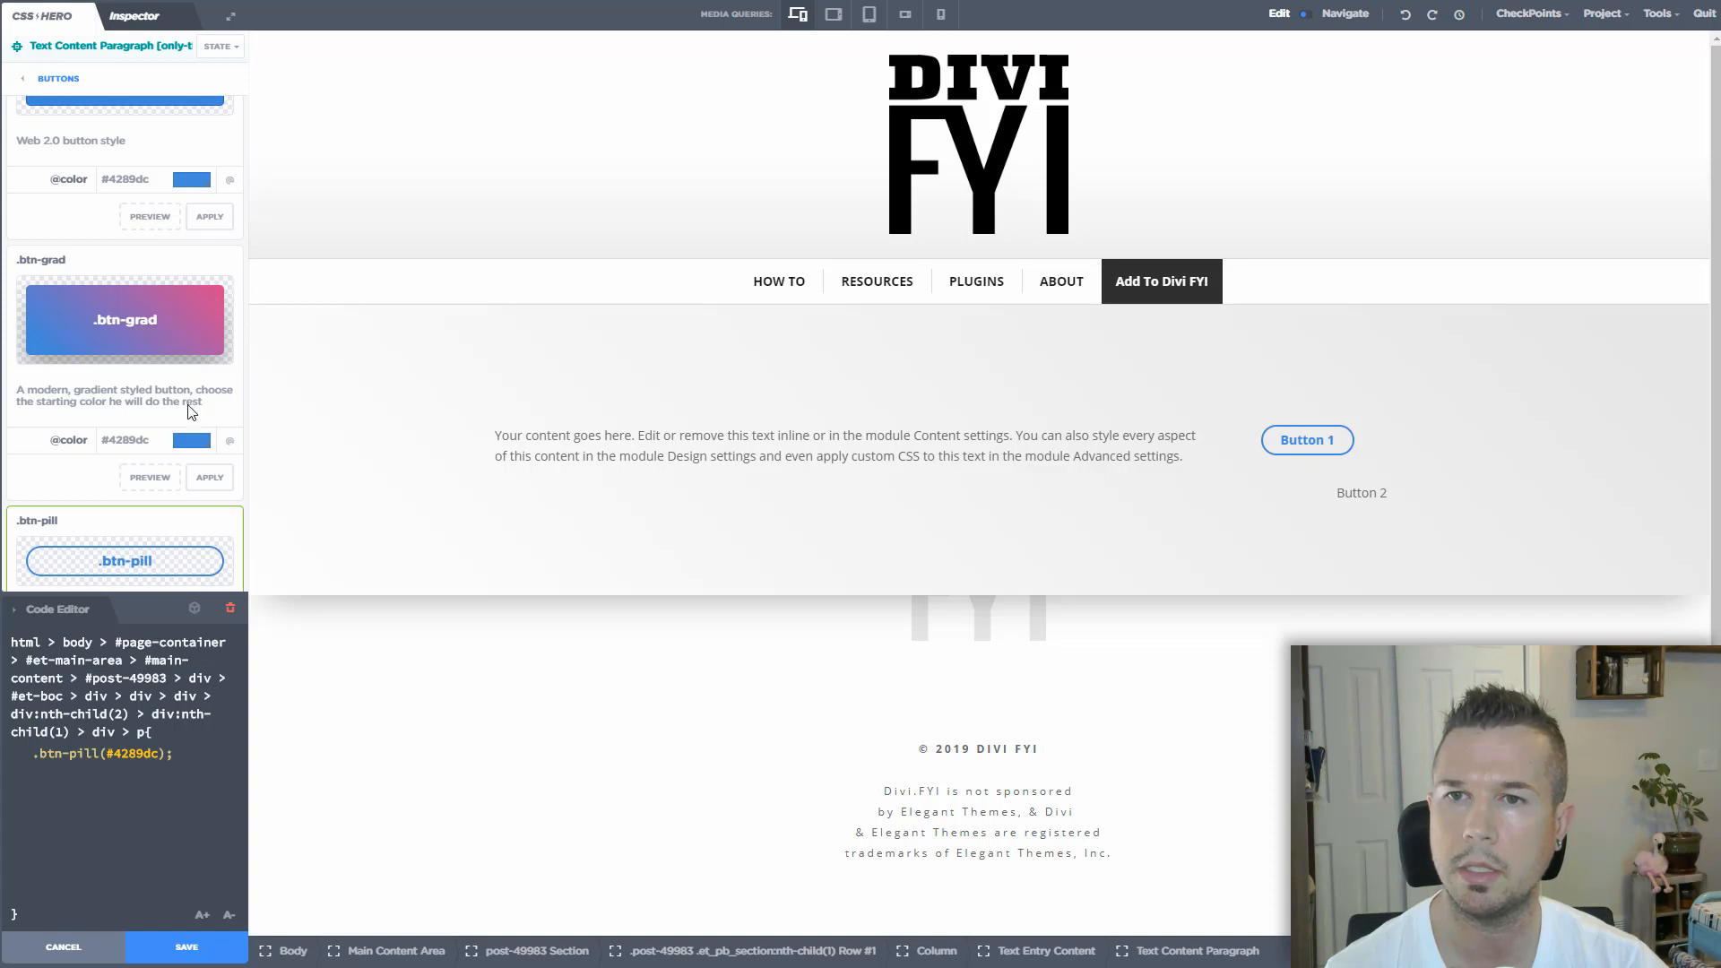
{"action": "scroll", "coordinate": [244, 262], "scroll_direction": "up", "scroll_amount": 2}
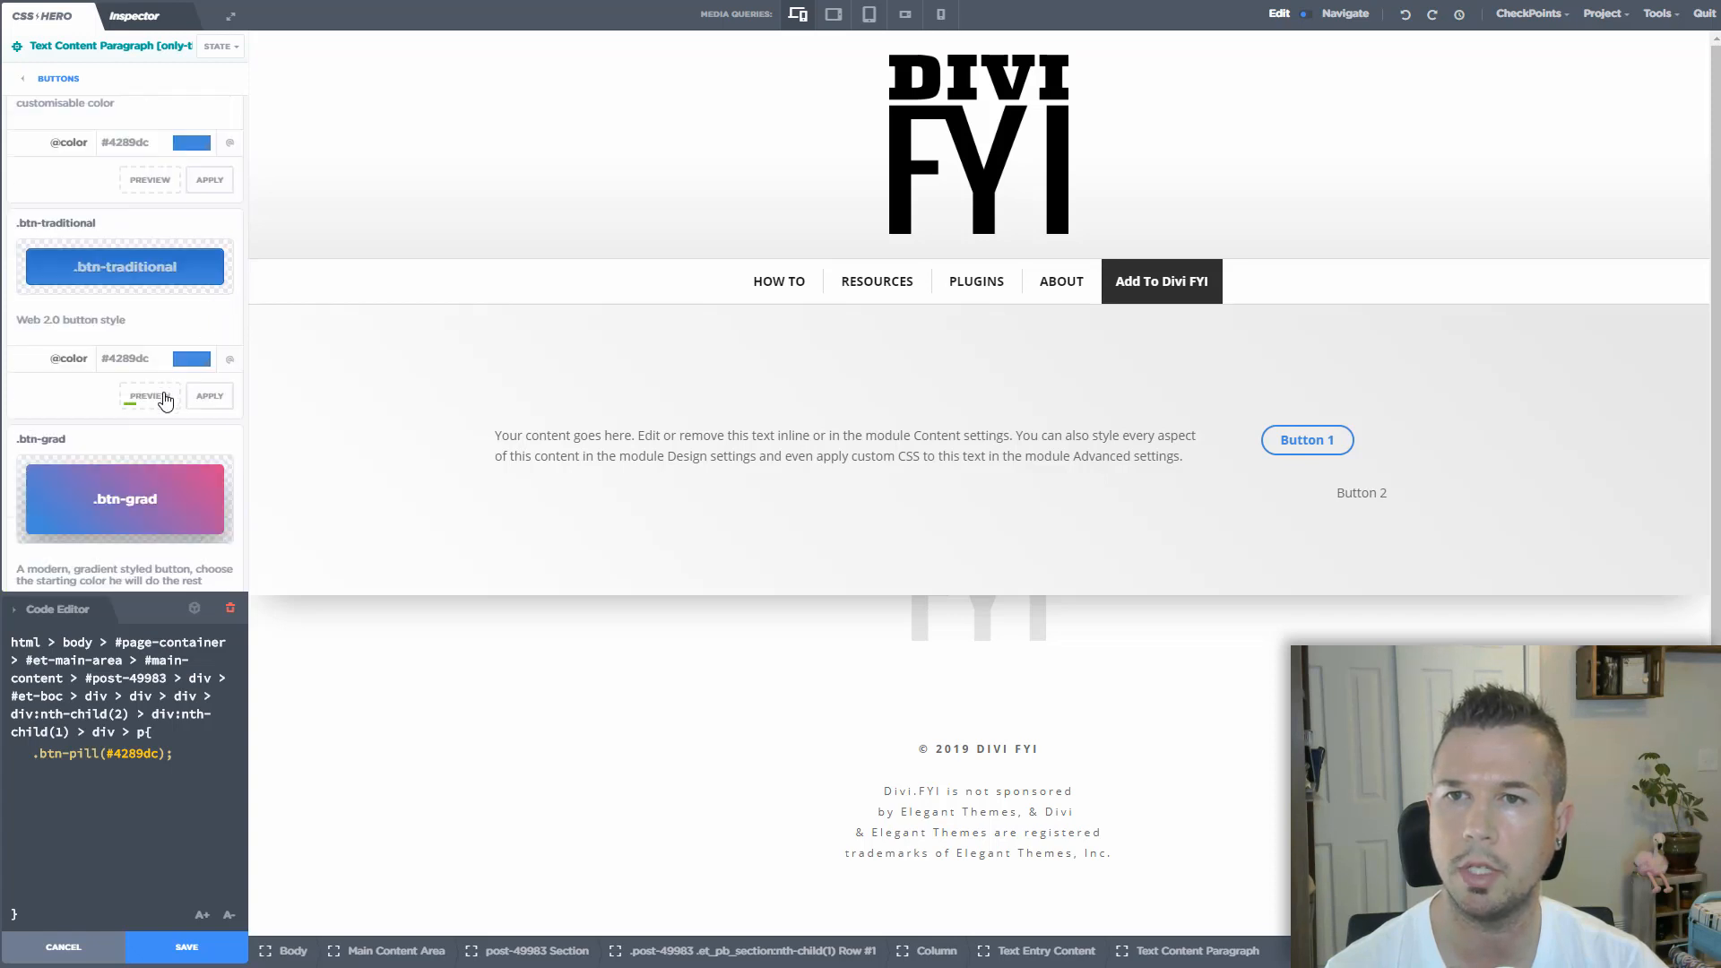
{"action": "left_click", "coordinate": [195, 399]}
{"action": "left_click", "coordinate": [207, 397]}
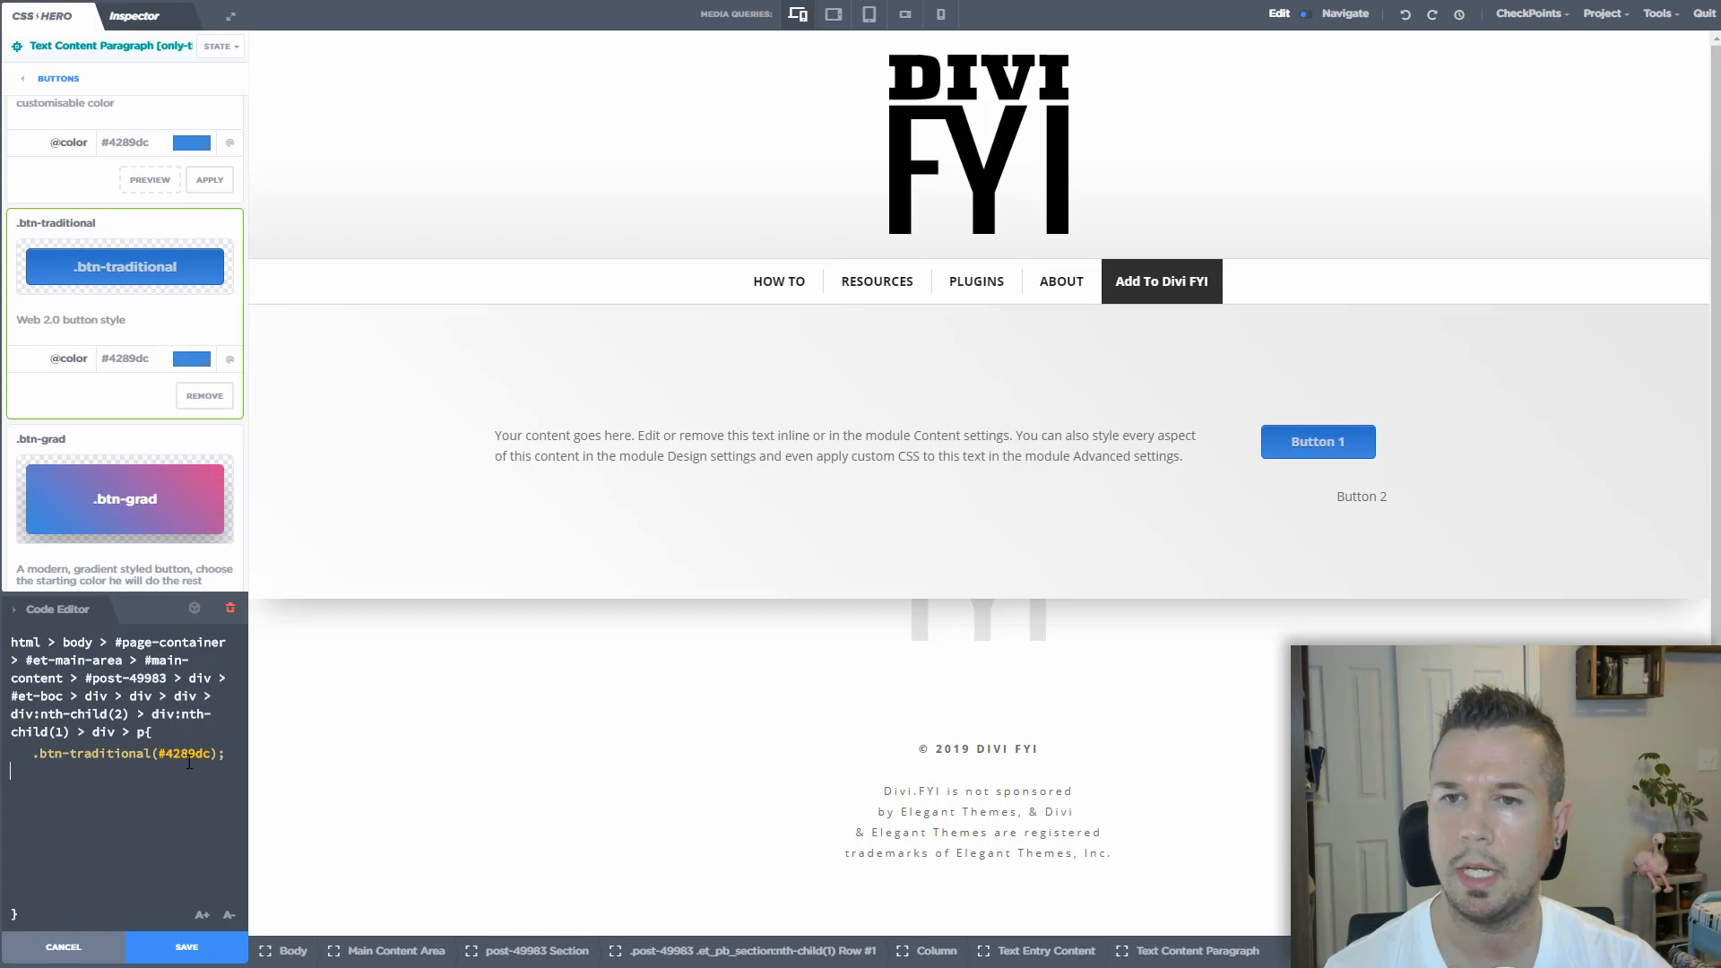
{"action": "left_click_drag", "start_coordinate": [222, 755], "coordinate": [31, 758]}
{"action": "left_click", "coordinate": [66, 798]}
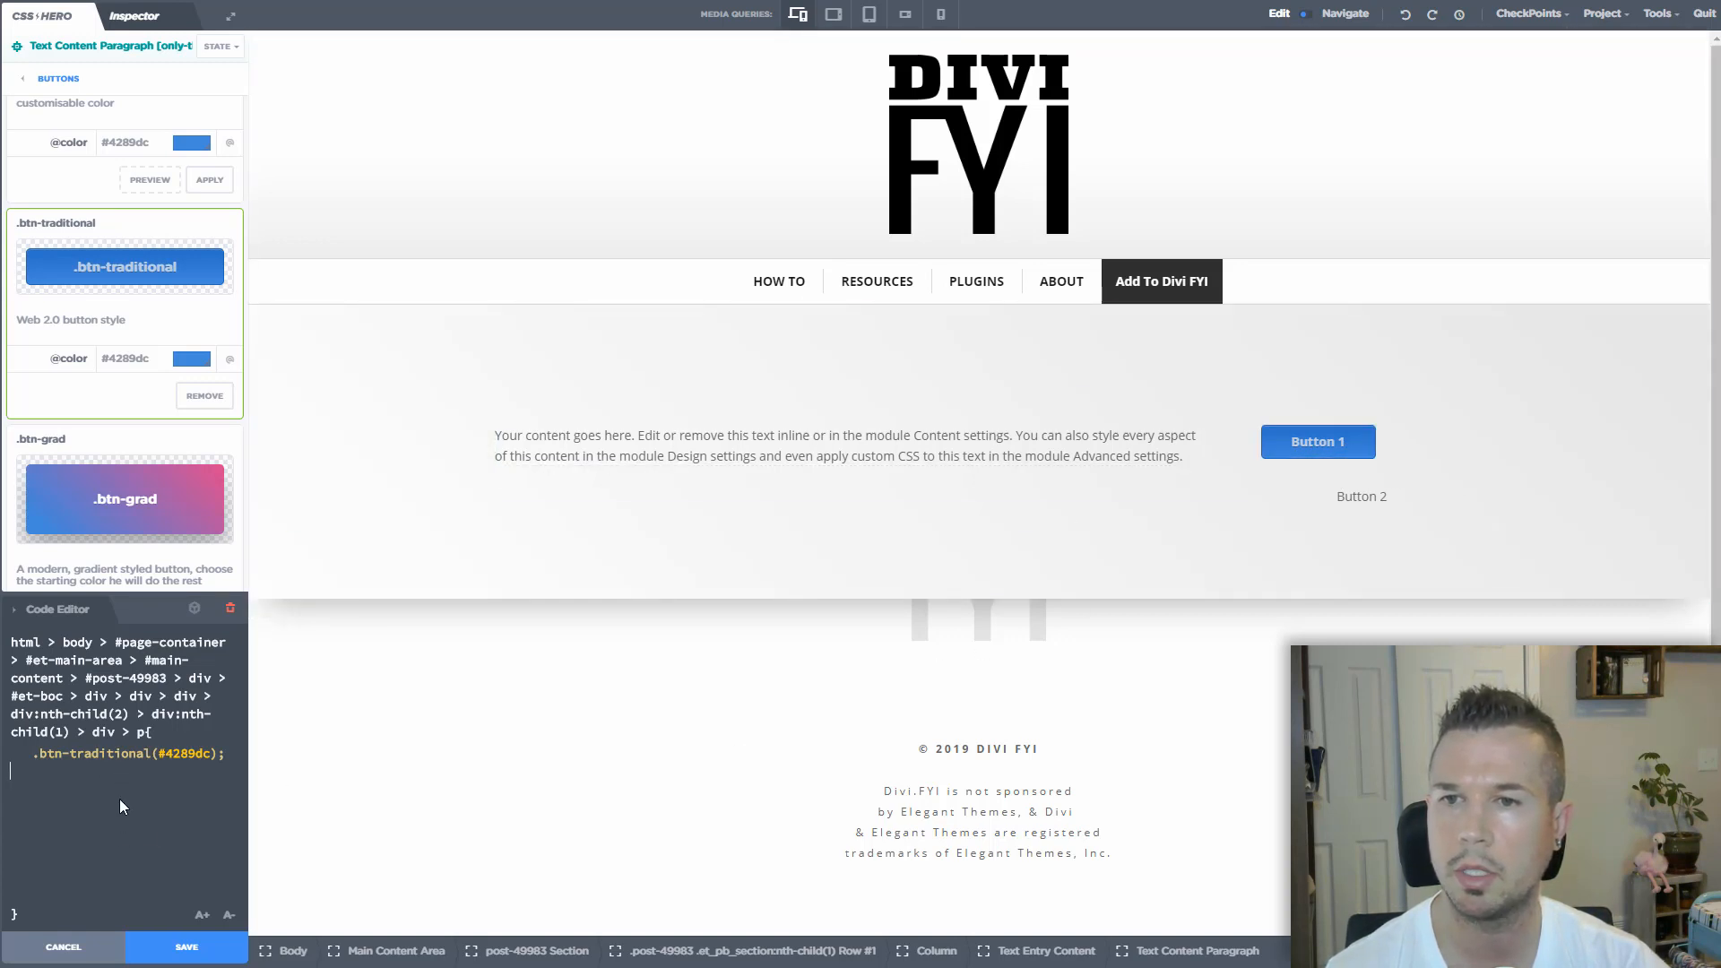
{"action": "left_click_drag", "start_coordinate": [154, 766], "coordinate": [32, 751]}
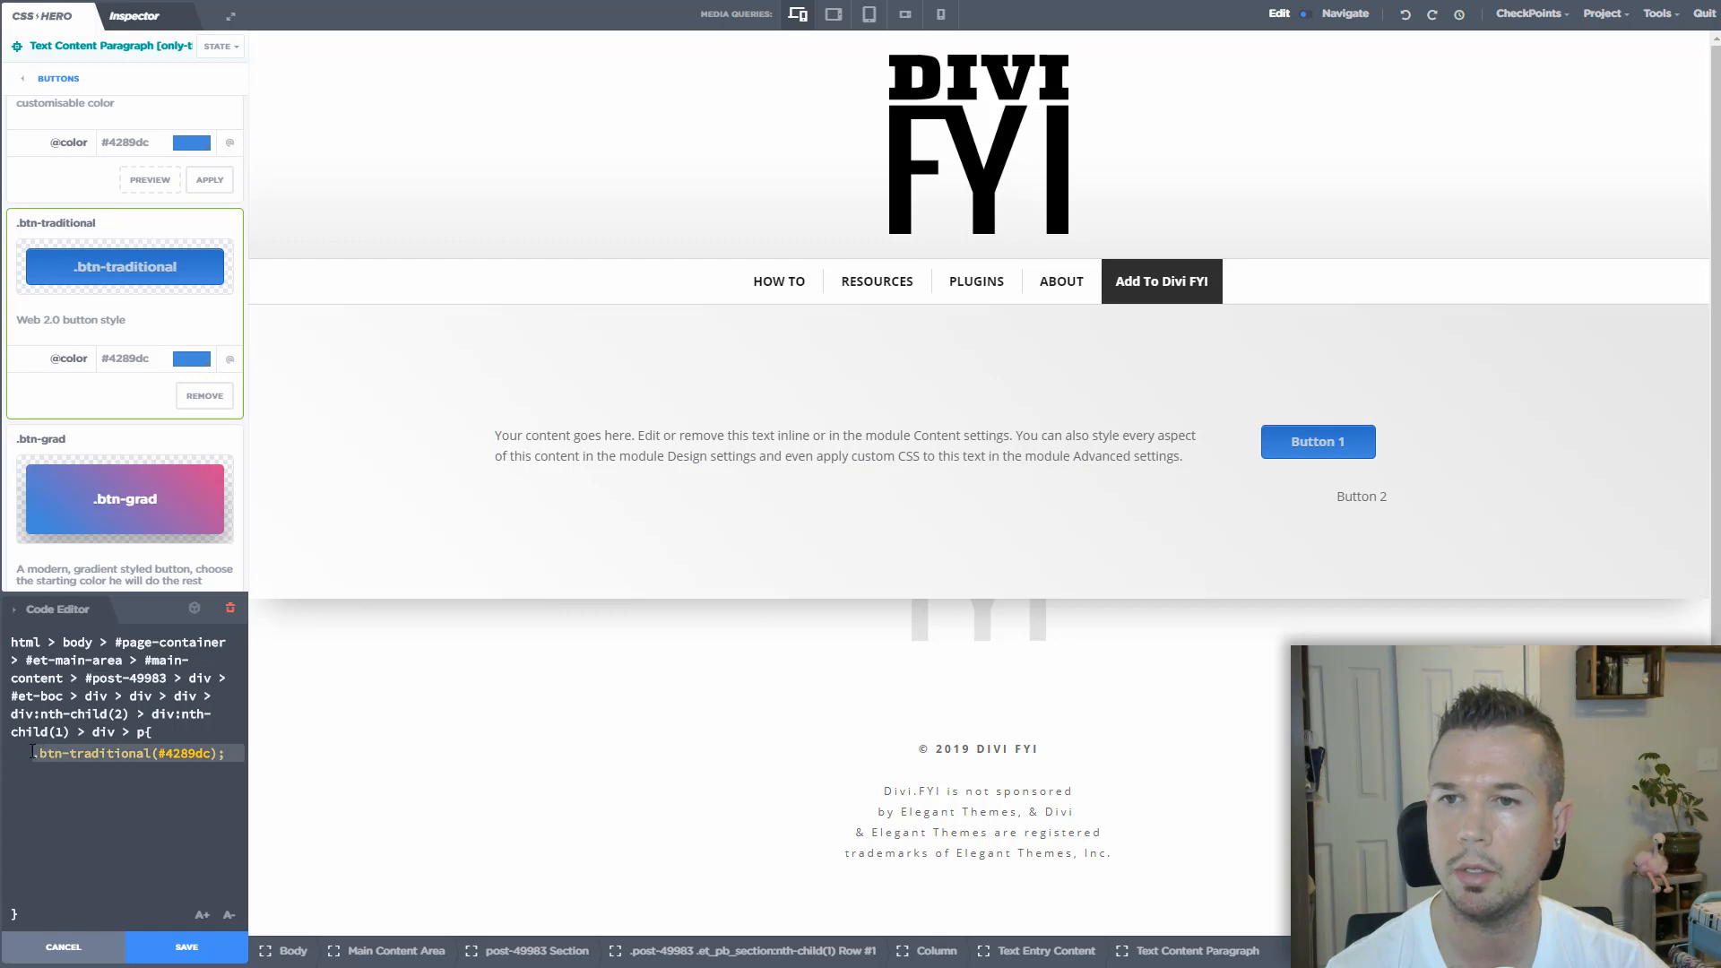
{"action": "left_click", "coordinate": [56, 819]}
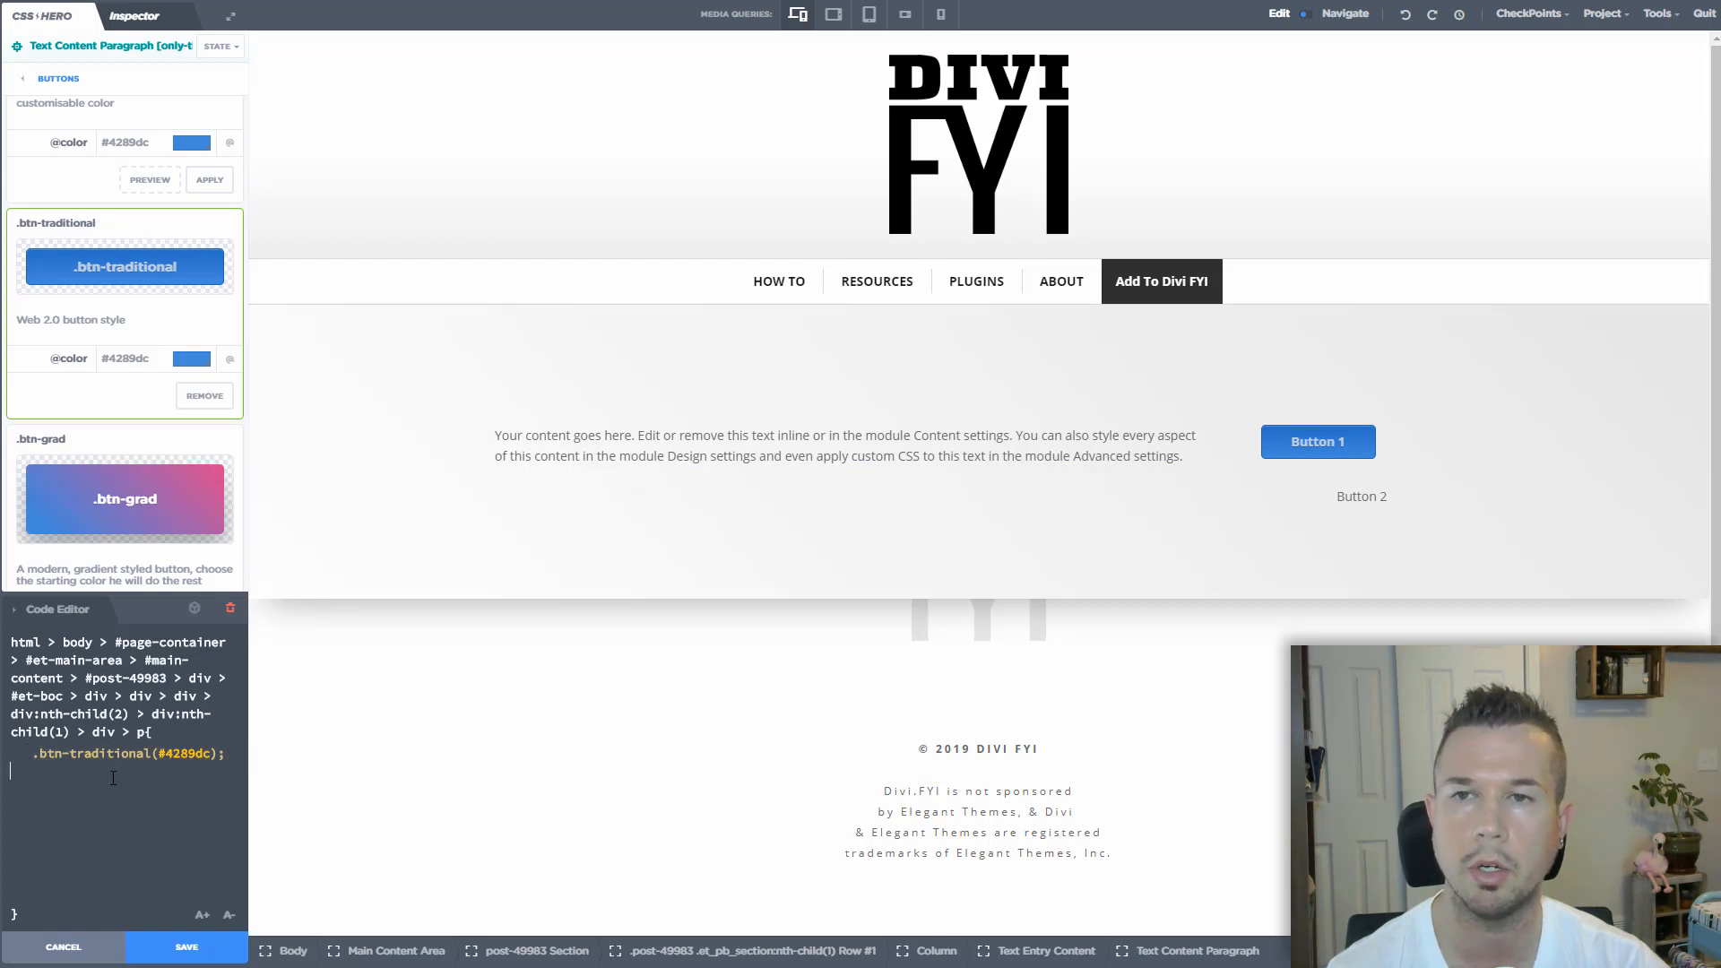
{"action": "double_click", "coordinate": [184, 752]}
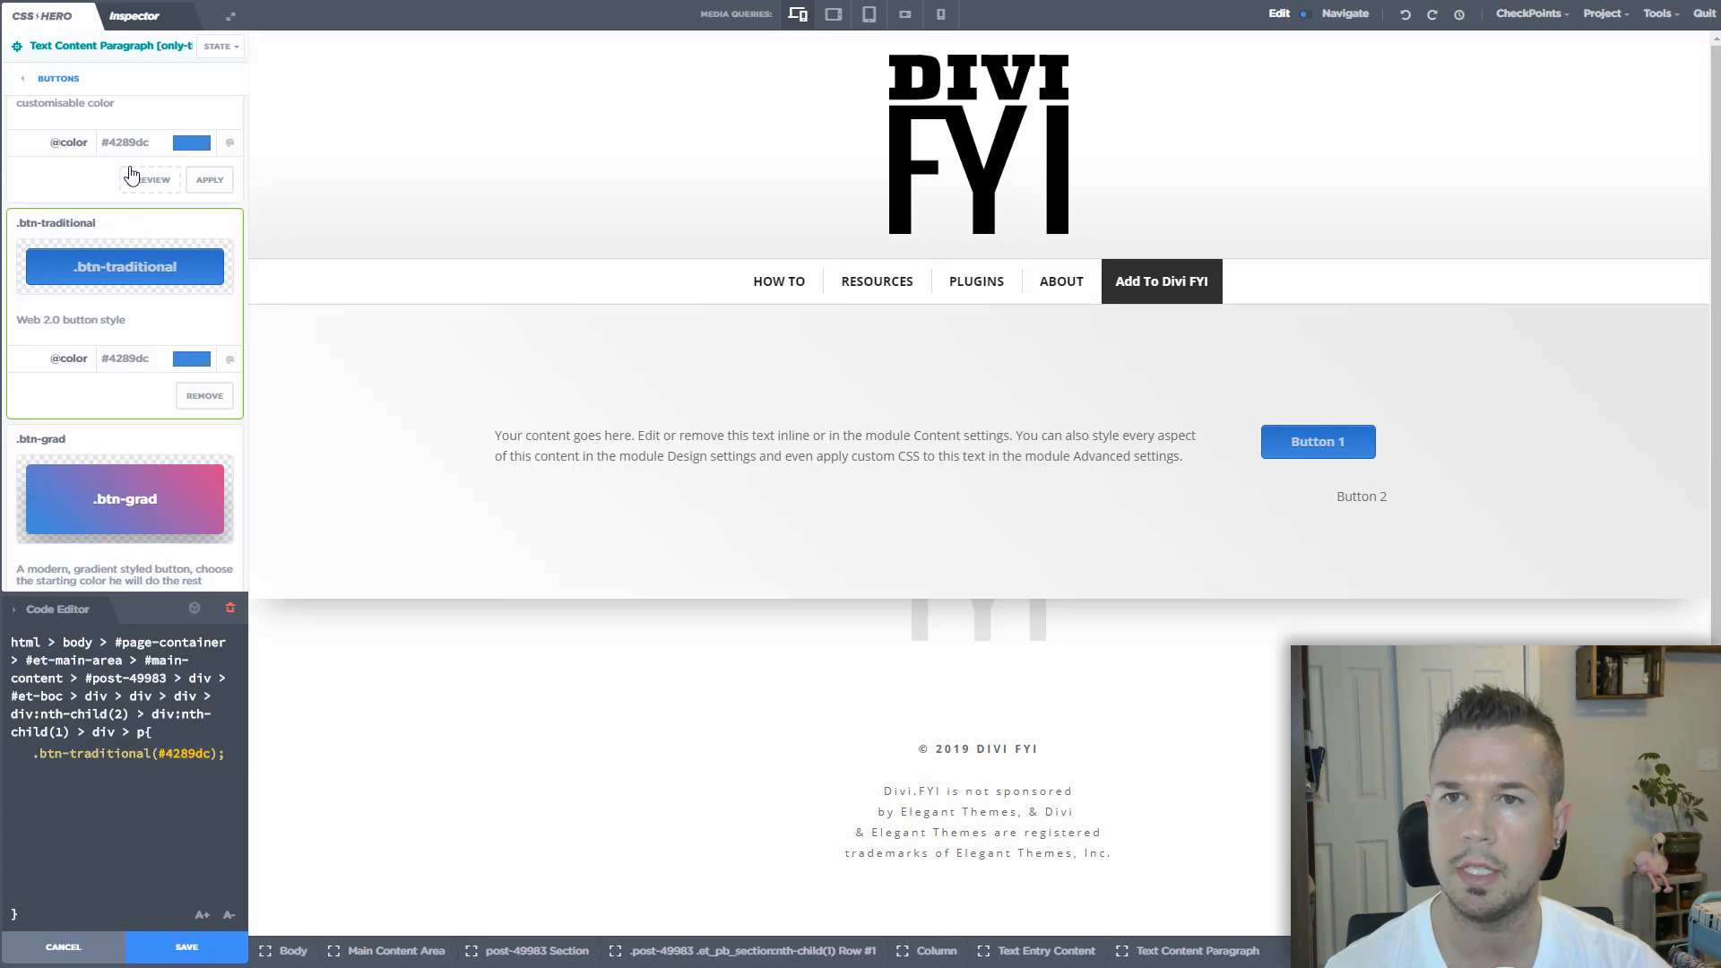
Set the color of the .btn-traditional snippet to purple-blue, rgb(71,0,255)
{"action": "double_click", "coordinate": [128, 356]}
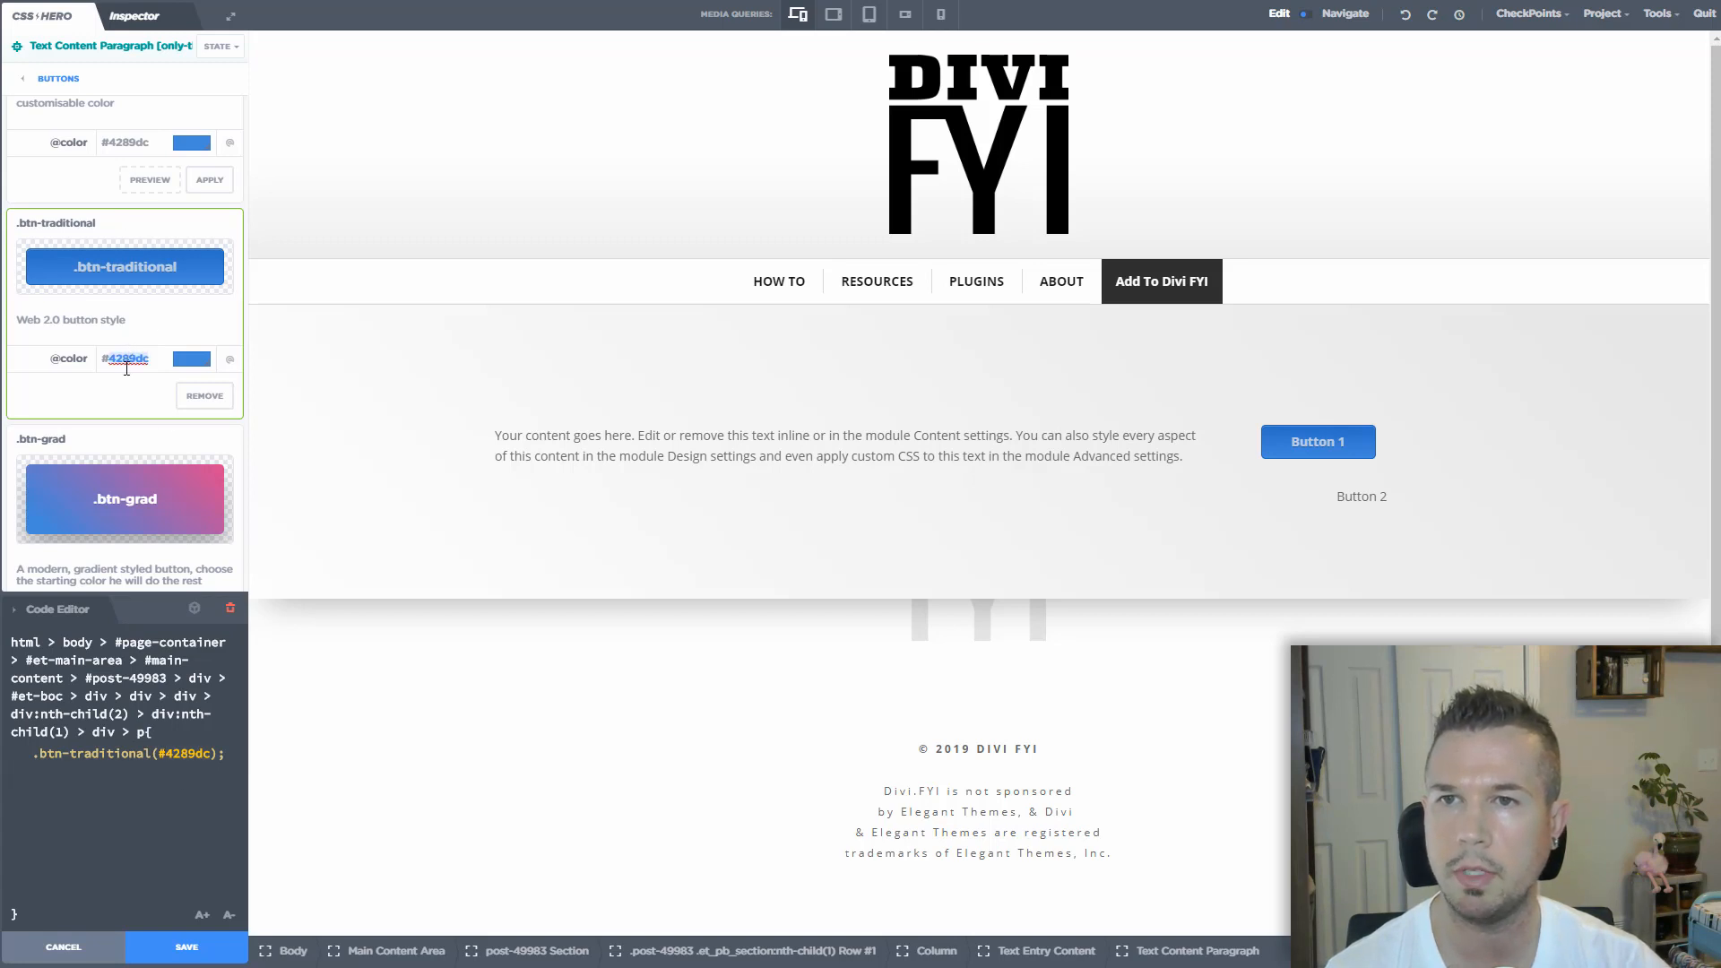
{"action": "left_click", "coordinate": [204, 361]}
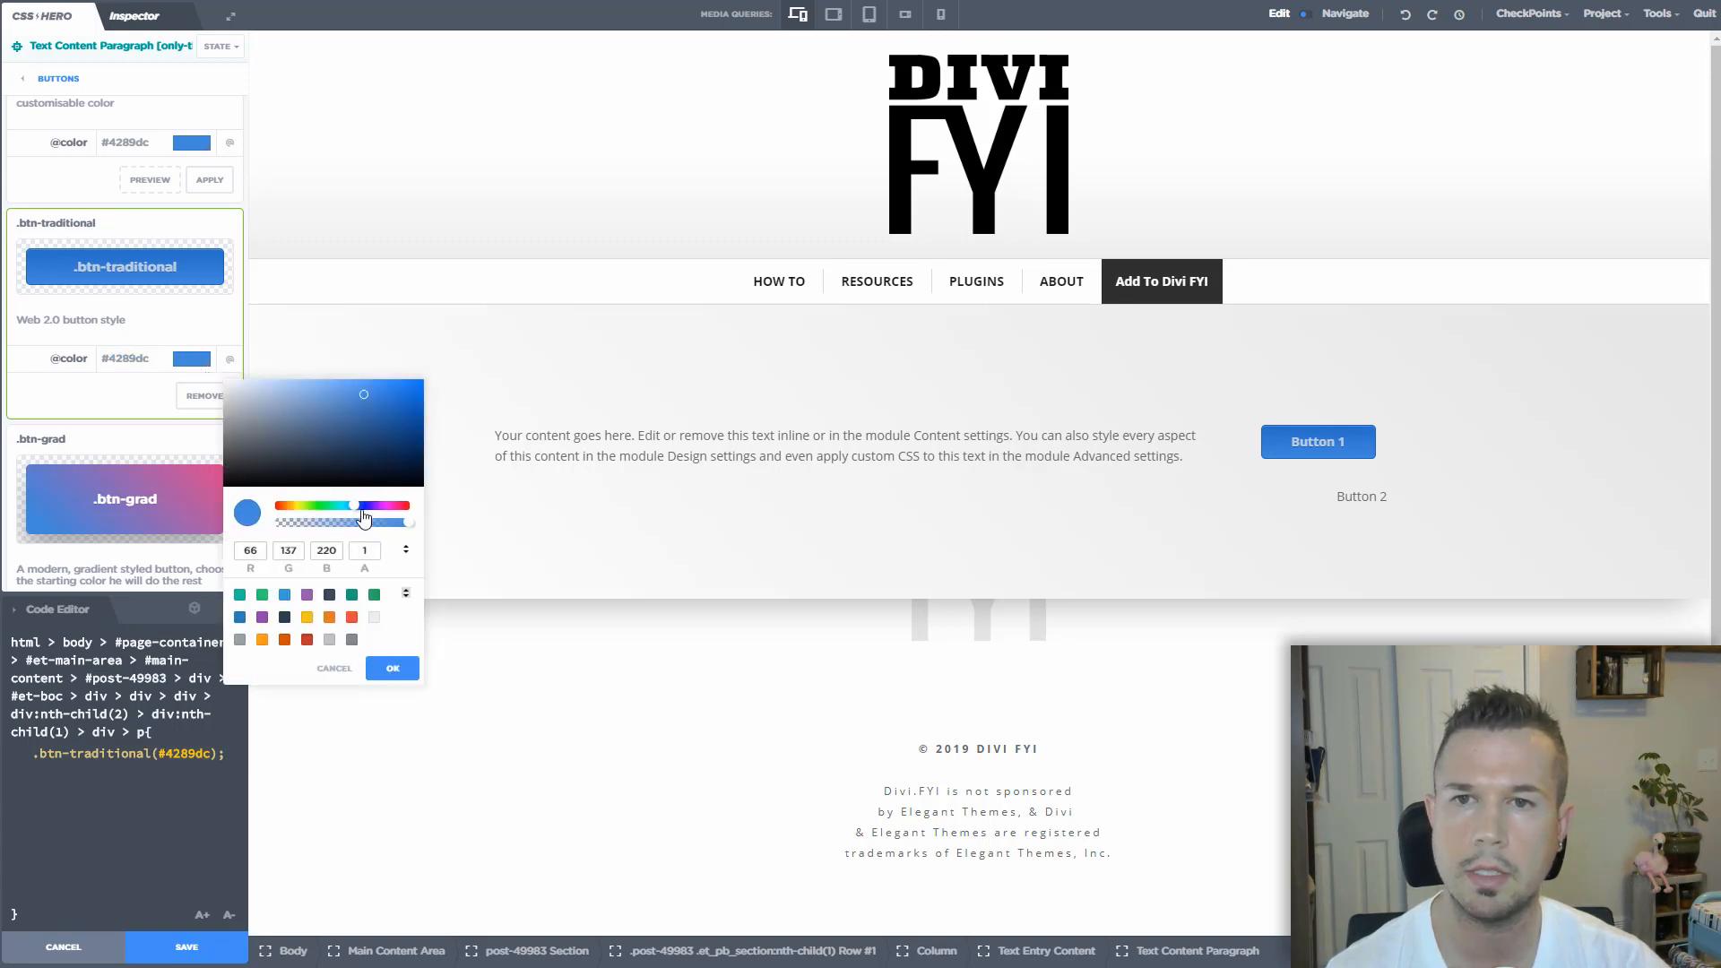
{"action": "left_click_drag", "start_coordinate": [355, 507], "coordinate": [371, 513]}
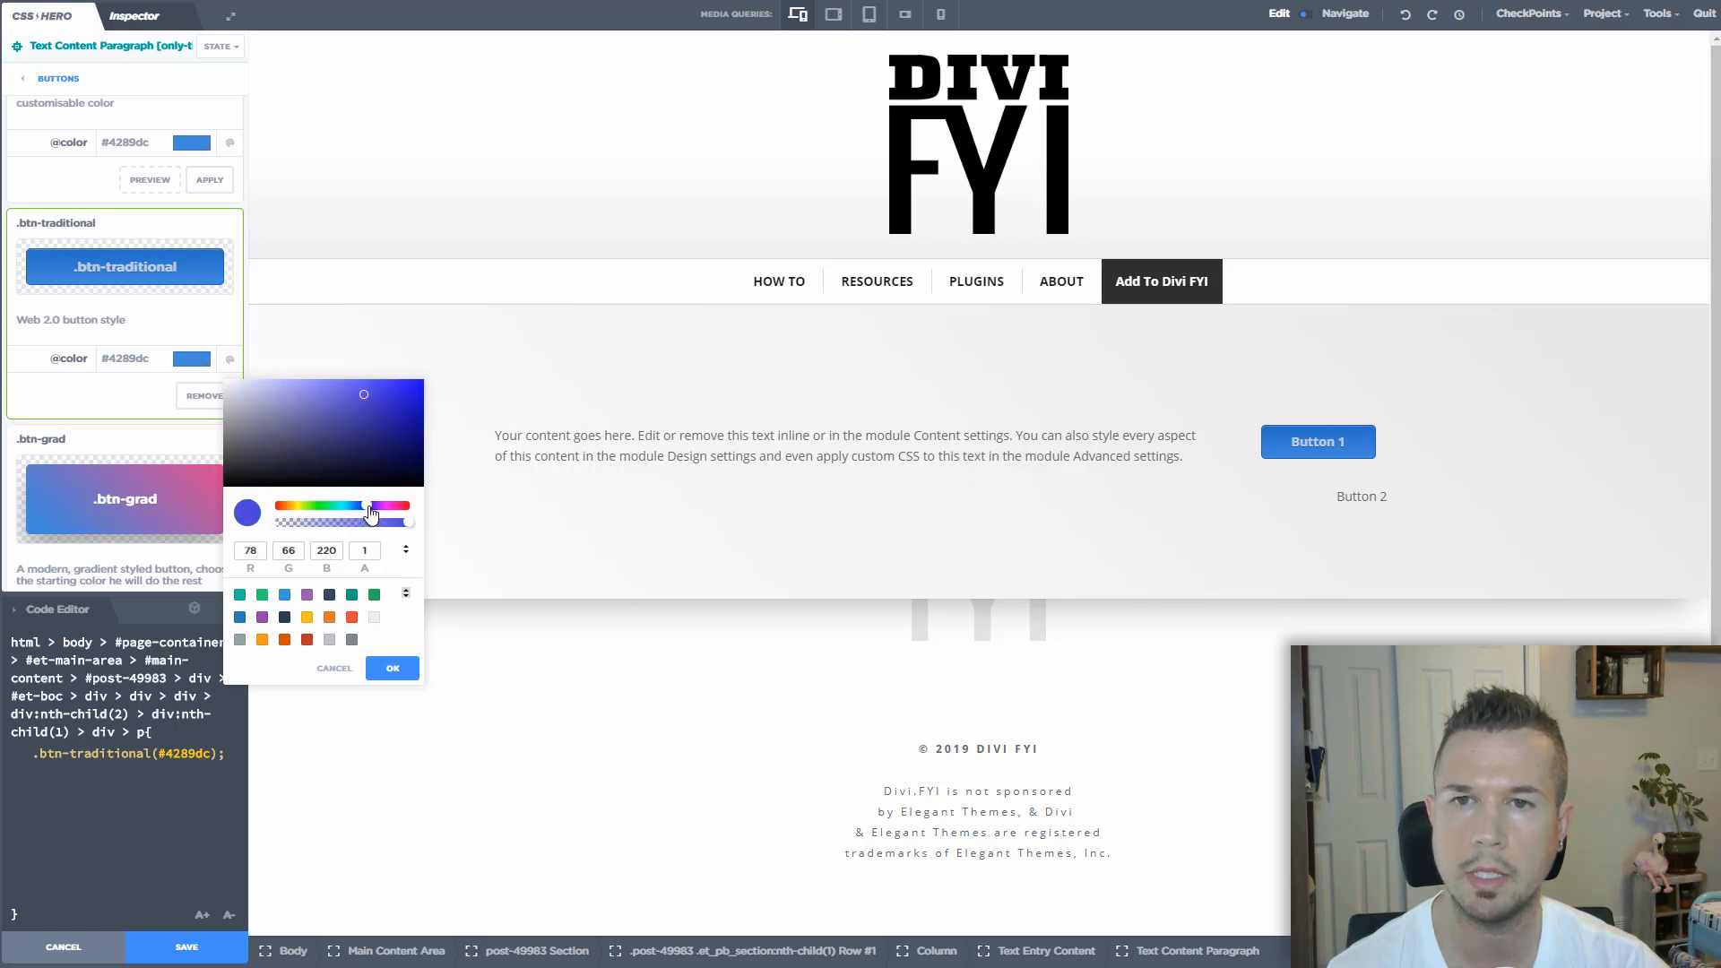
{"action": "left_click_drag", "start_coordinate": [368, 433], "coordinate": [429, 374]}
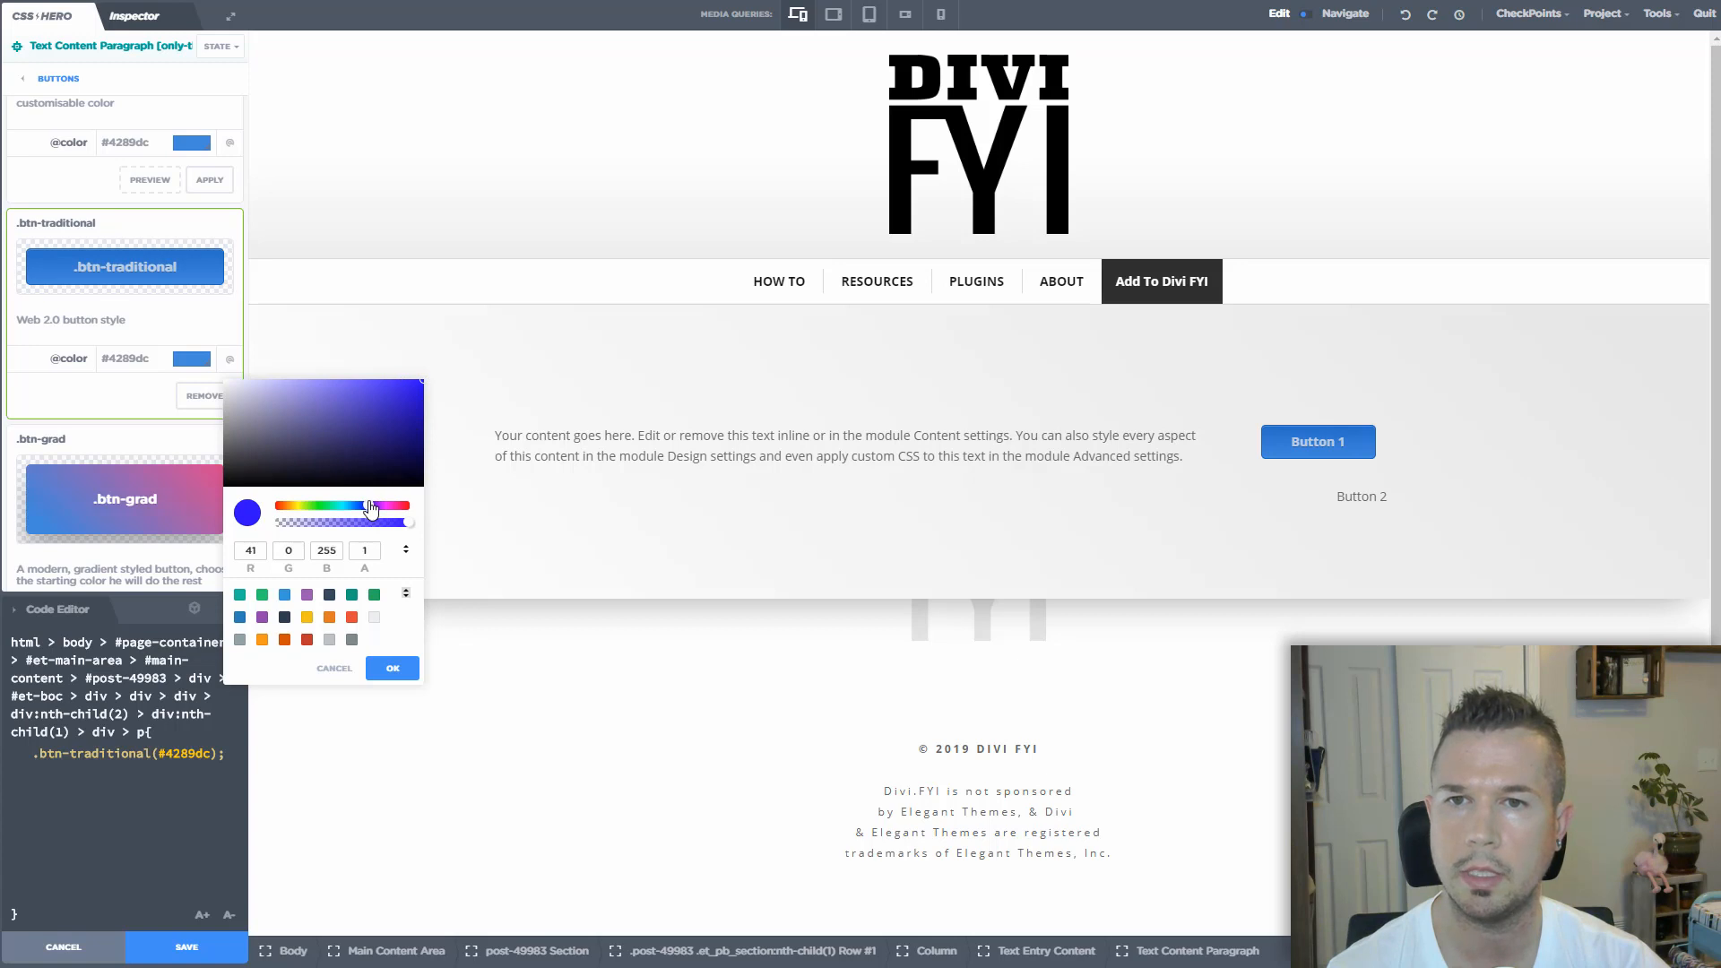
{"action": "left_click", "coordinate": [397, 659]}
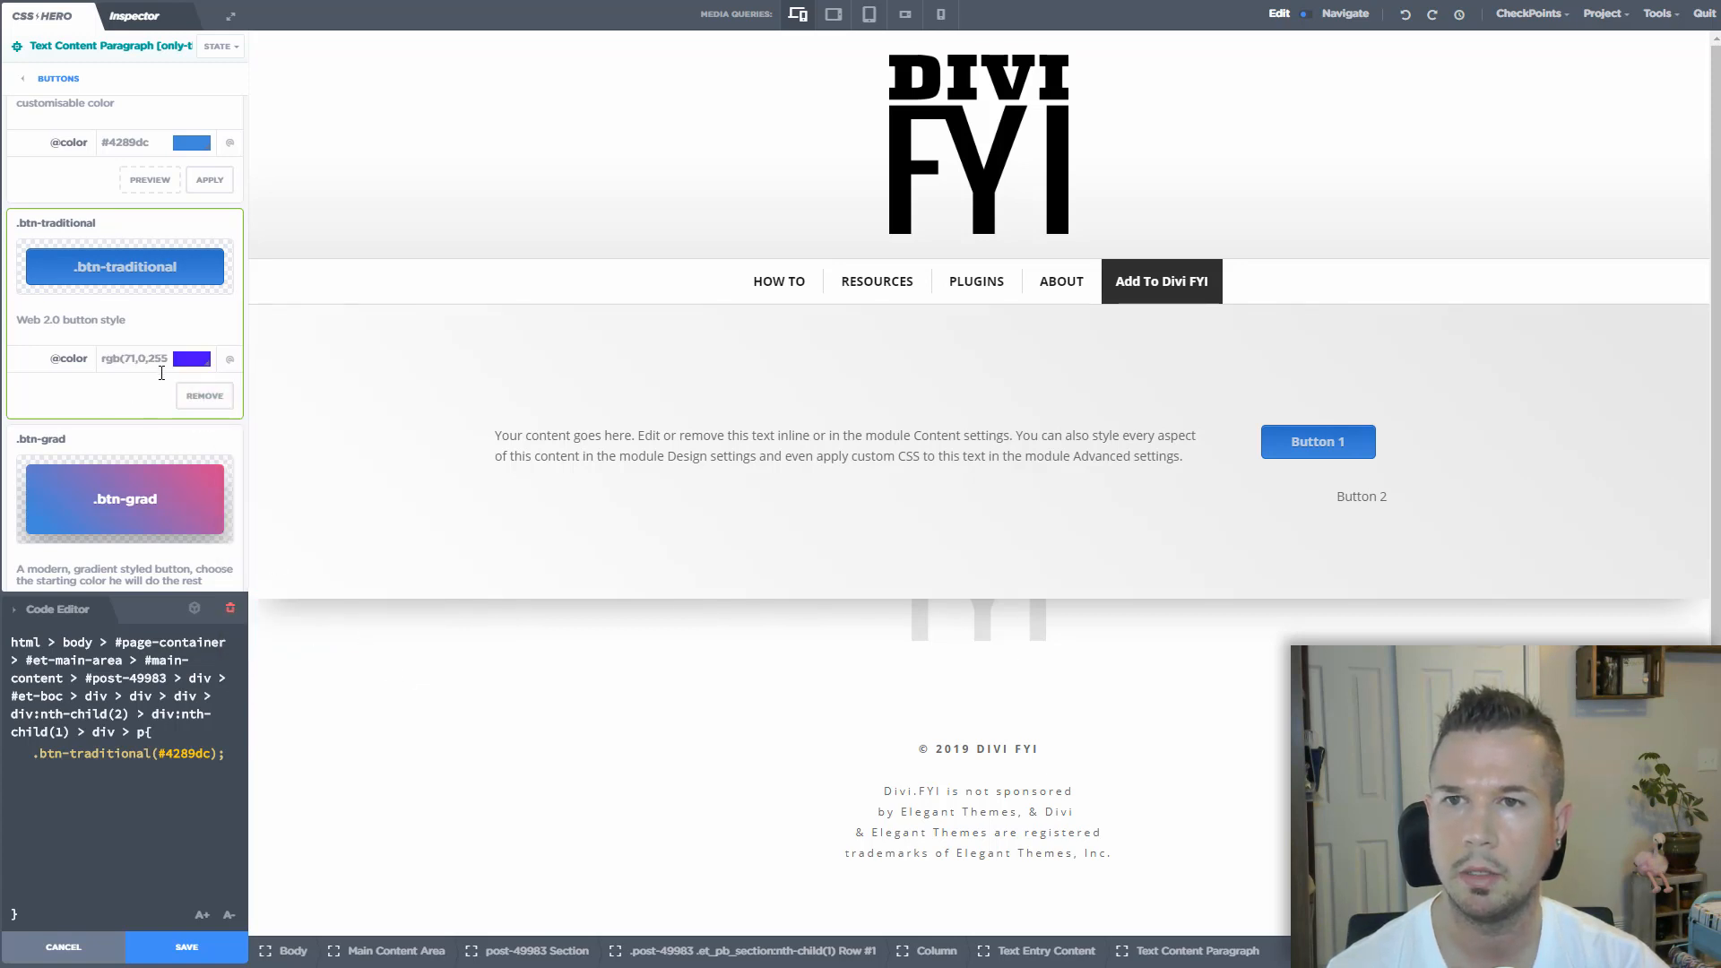
{"action": "left_click", "coordinate": [189, 360]}
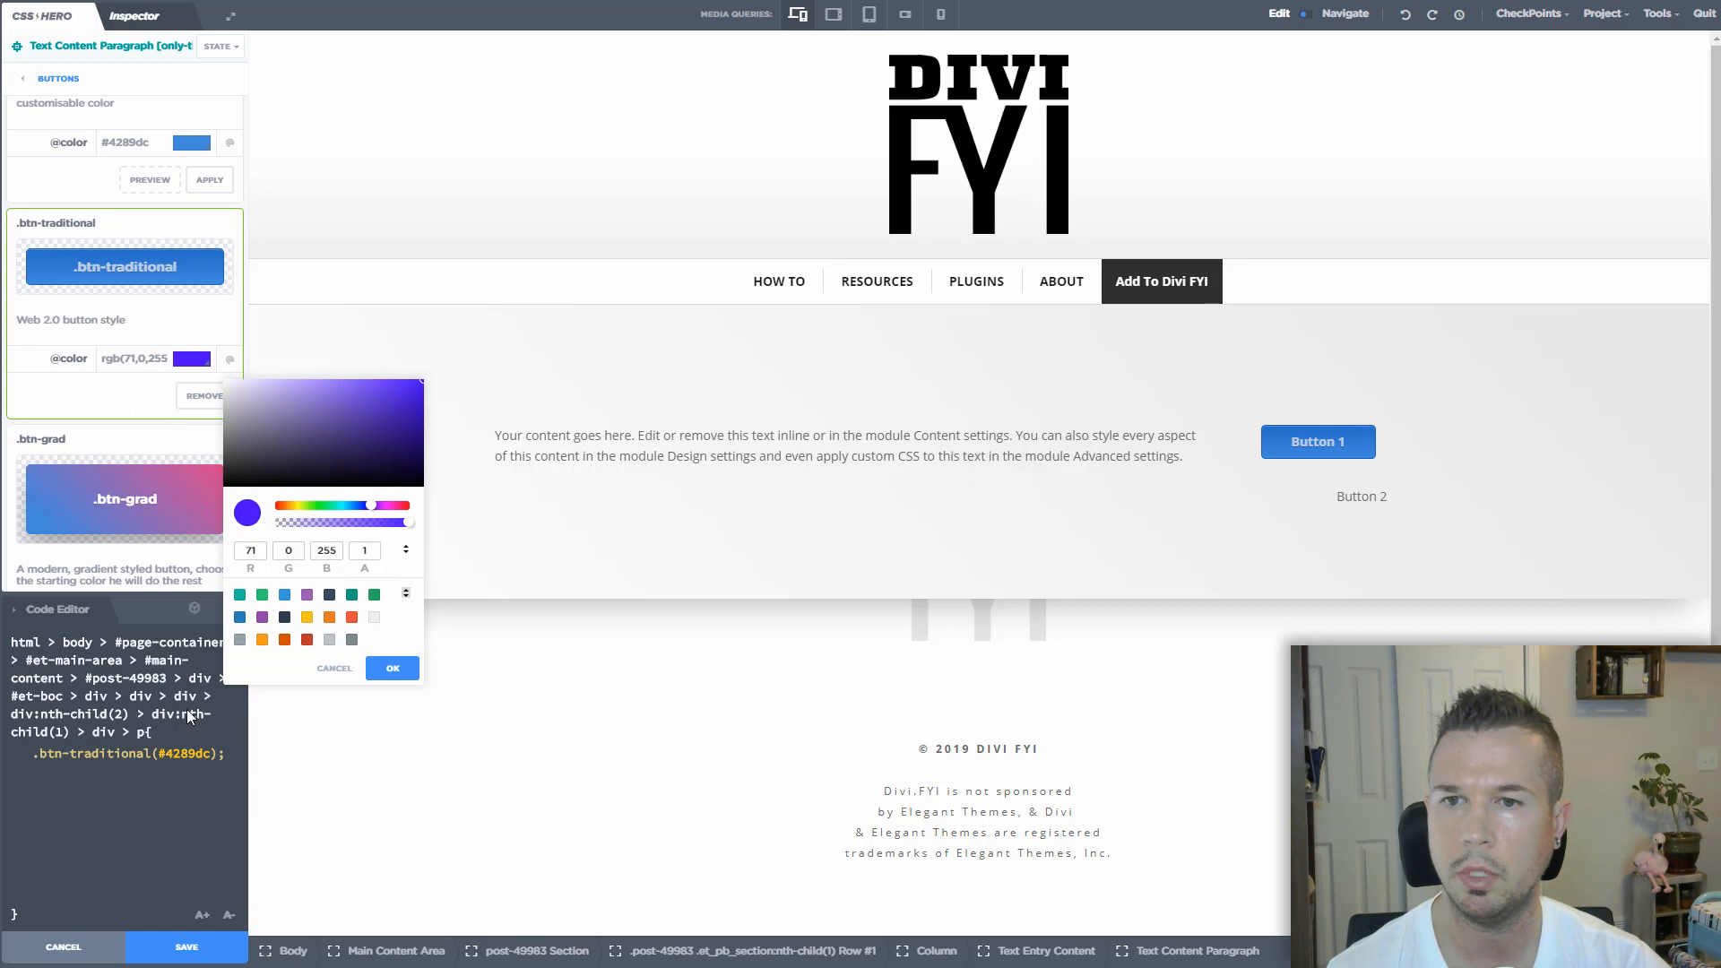
{"action": "left_click", "coordinate": [393, 668]}
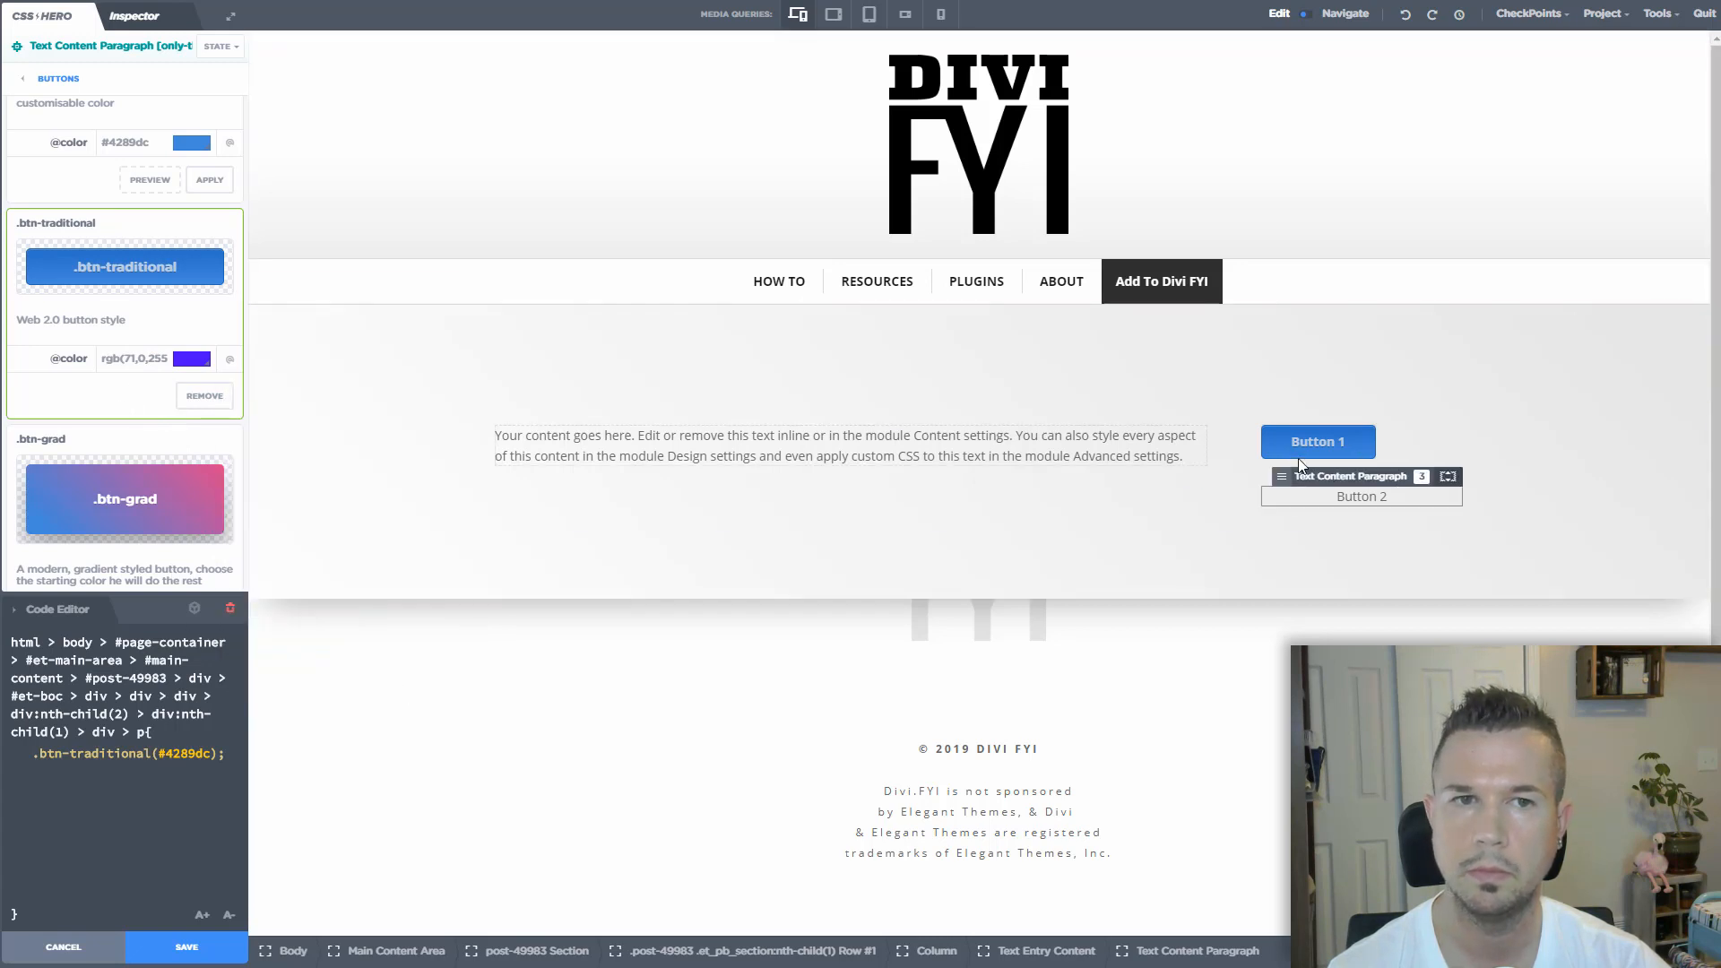
Remove the .btn-traditional snippet from "Button 1" and reapply it with the chosen color
{"action": "left_click", "coordinate": [204, 395]}
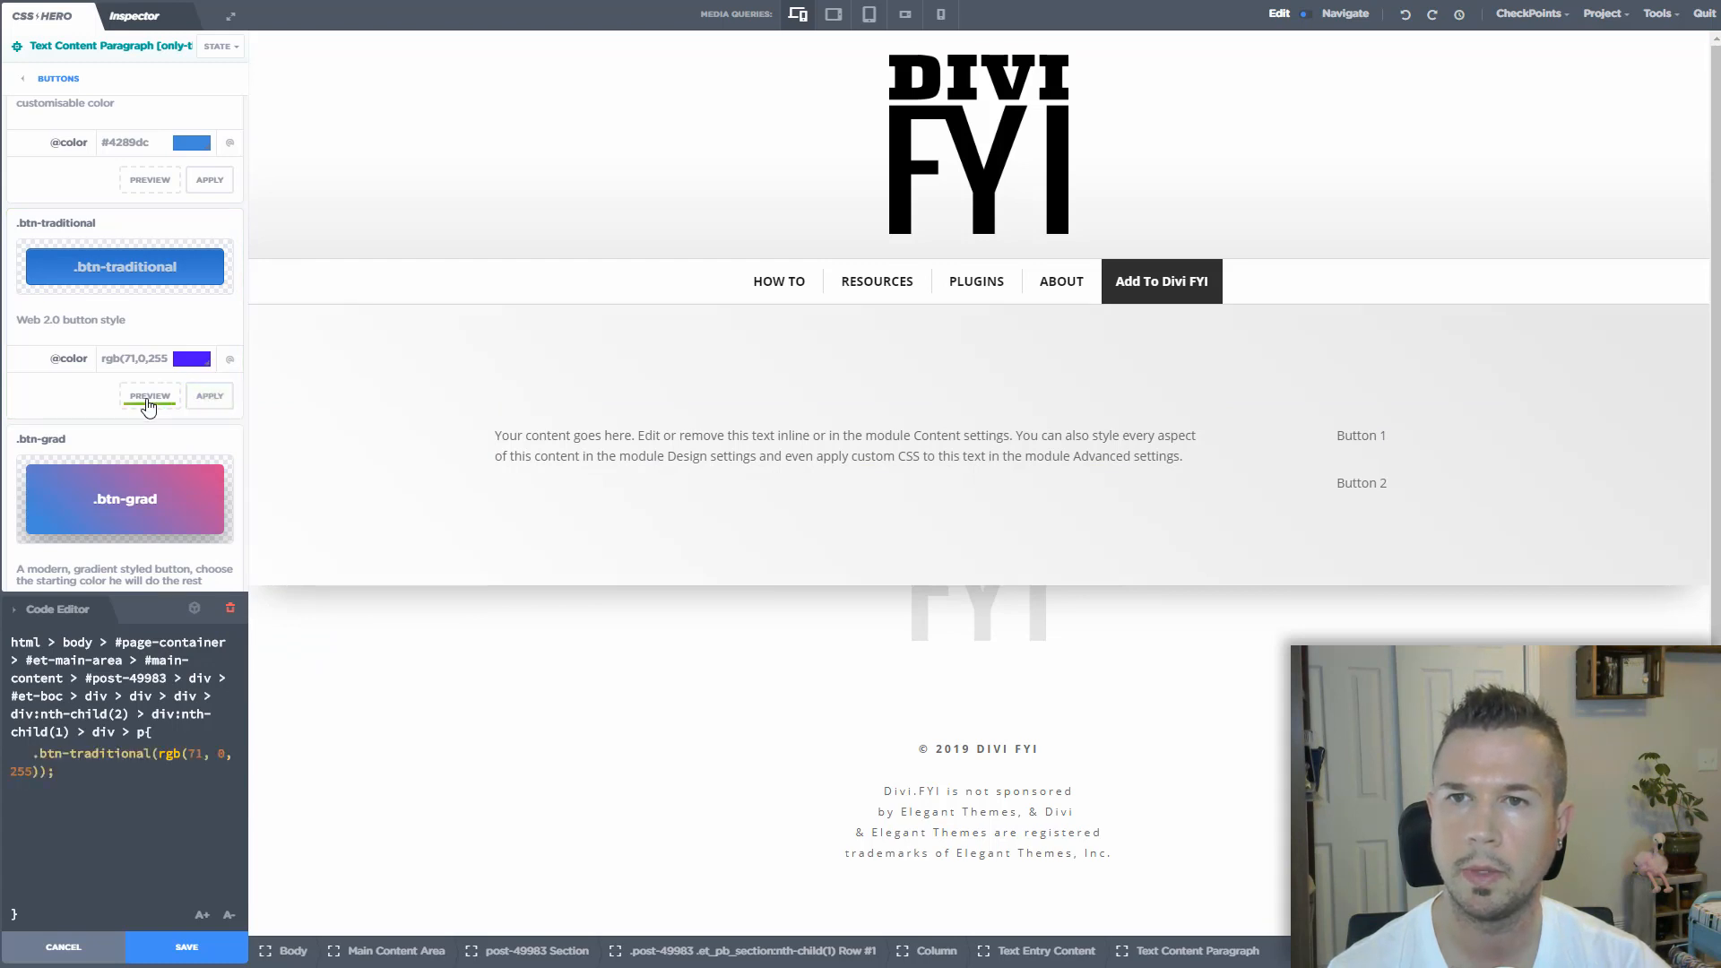
{"action": "left_click", "coordinate": [192, 398]}
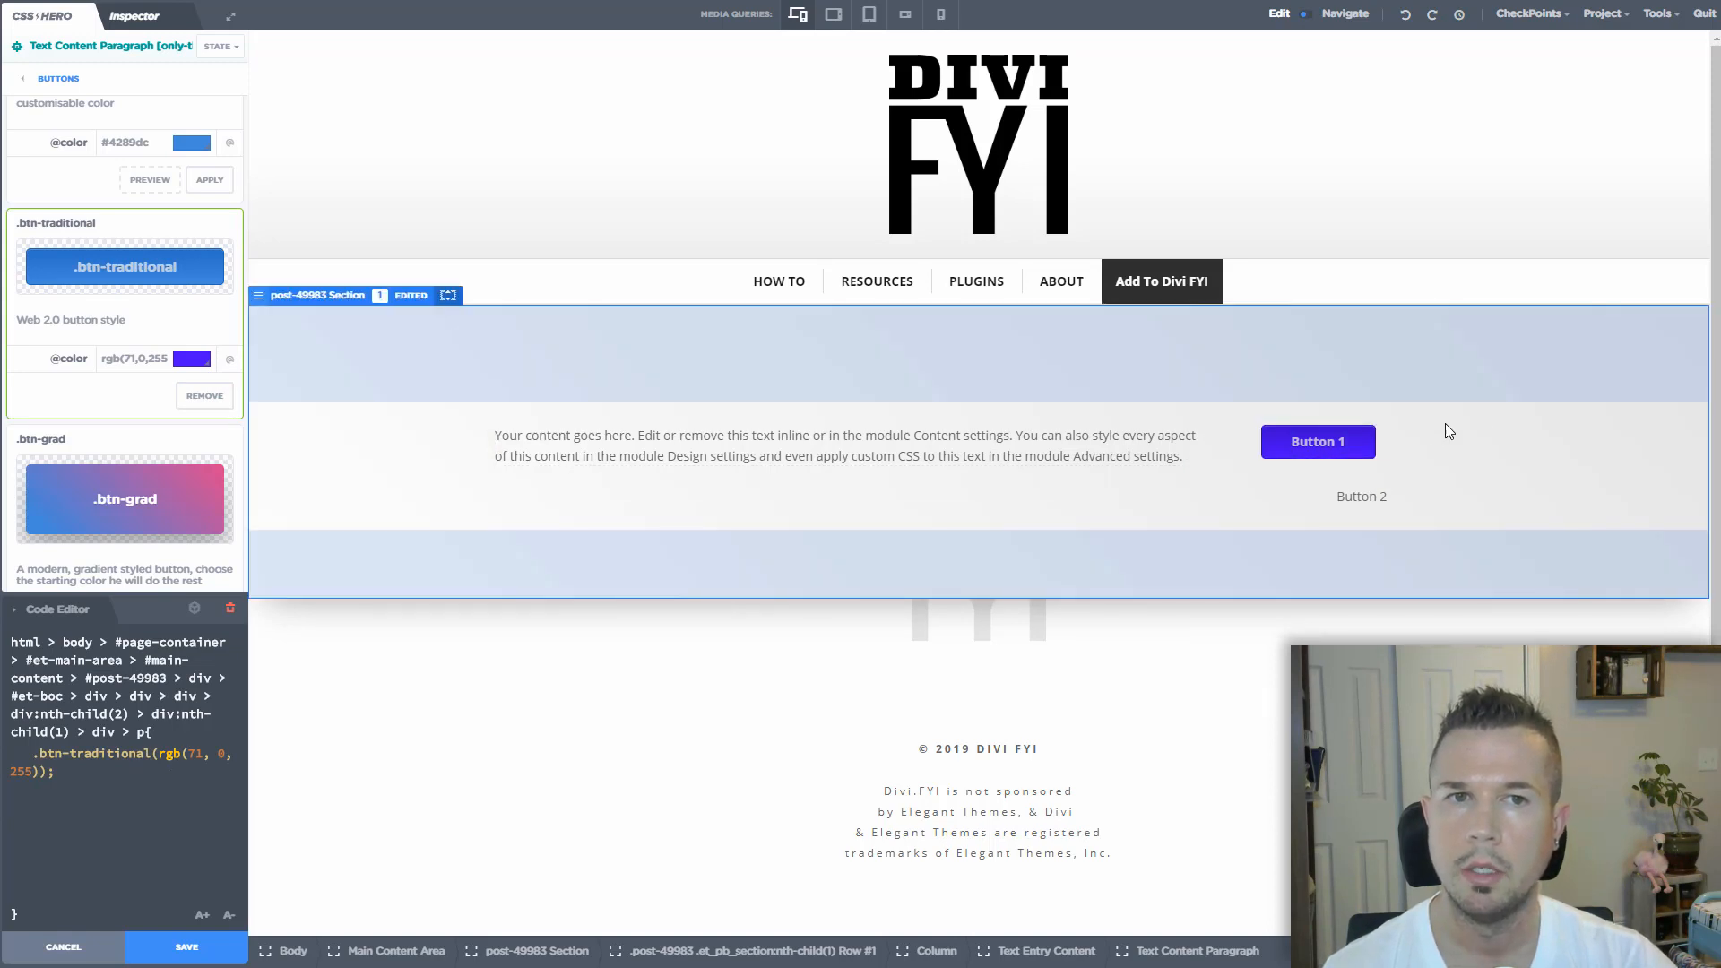
{"action": "left_click", "coordinate": [89, 797]}
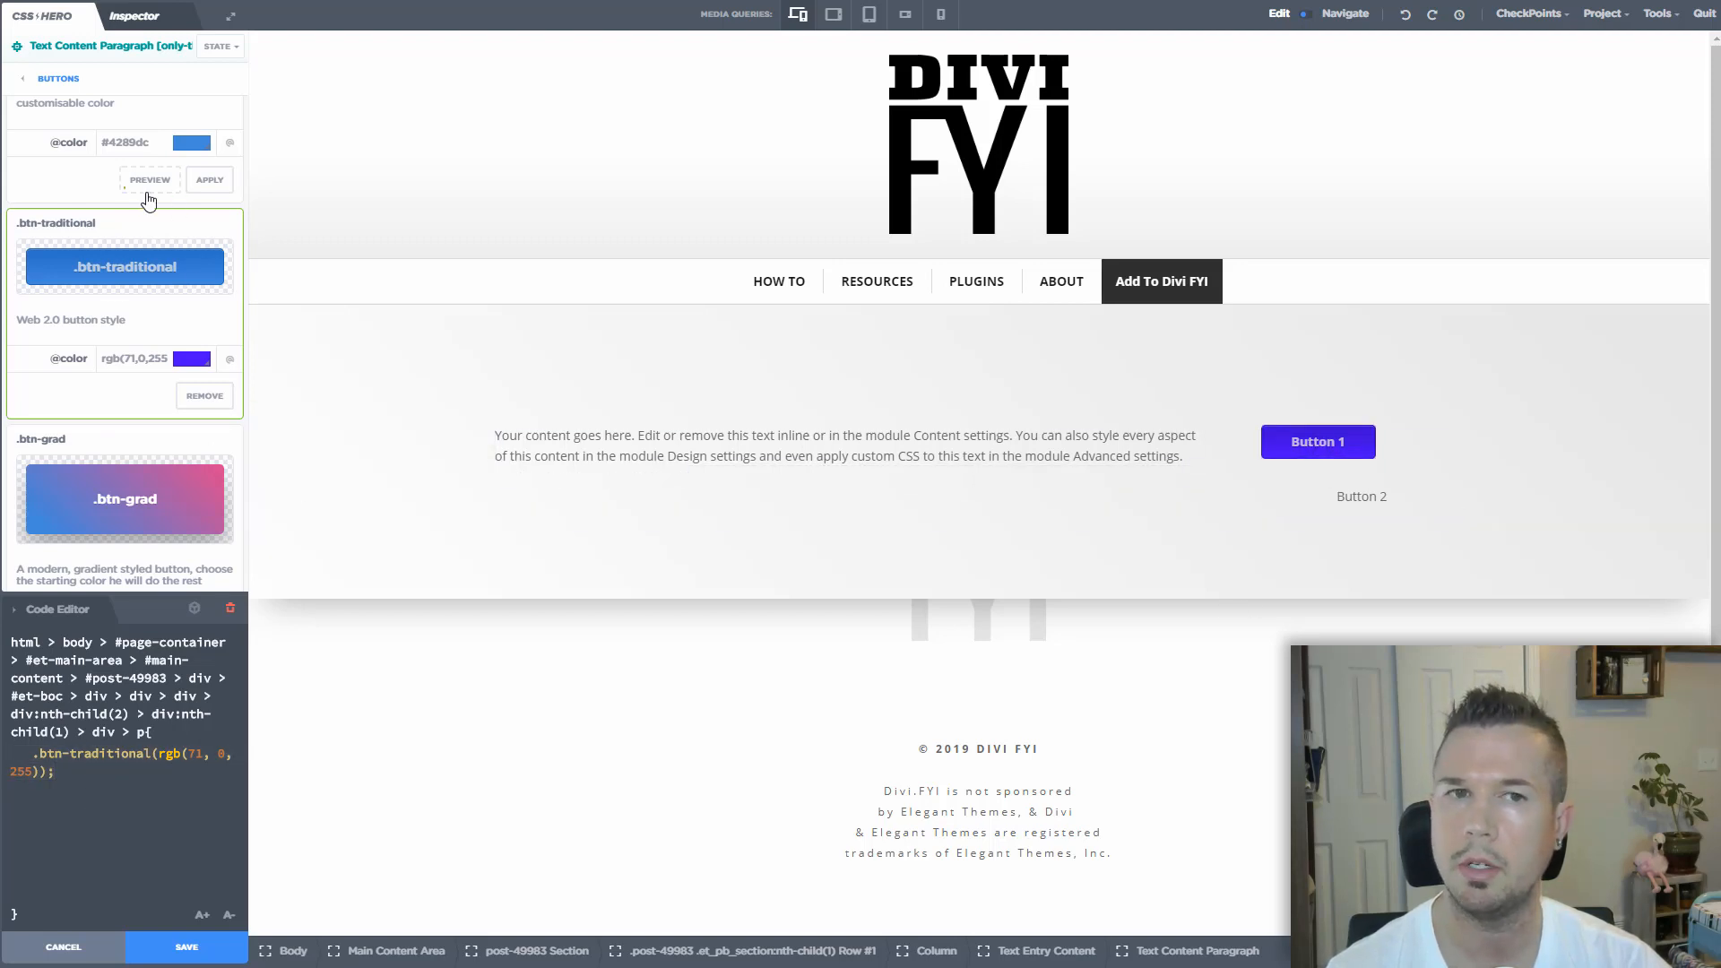
Set the typography color of the "Button 1" paragraph to white, rgb(255,255,255)
{"action": "scroll", "coordinate": [139, 224], "scroll_direction": "up", "scroll_amount": 2}
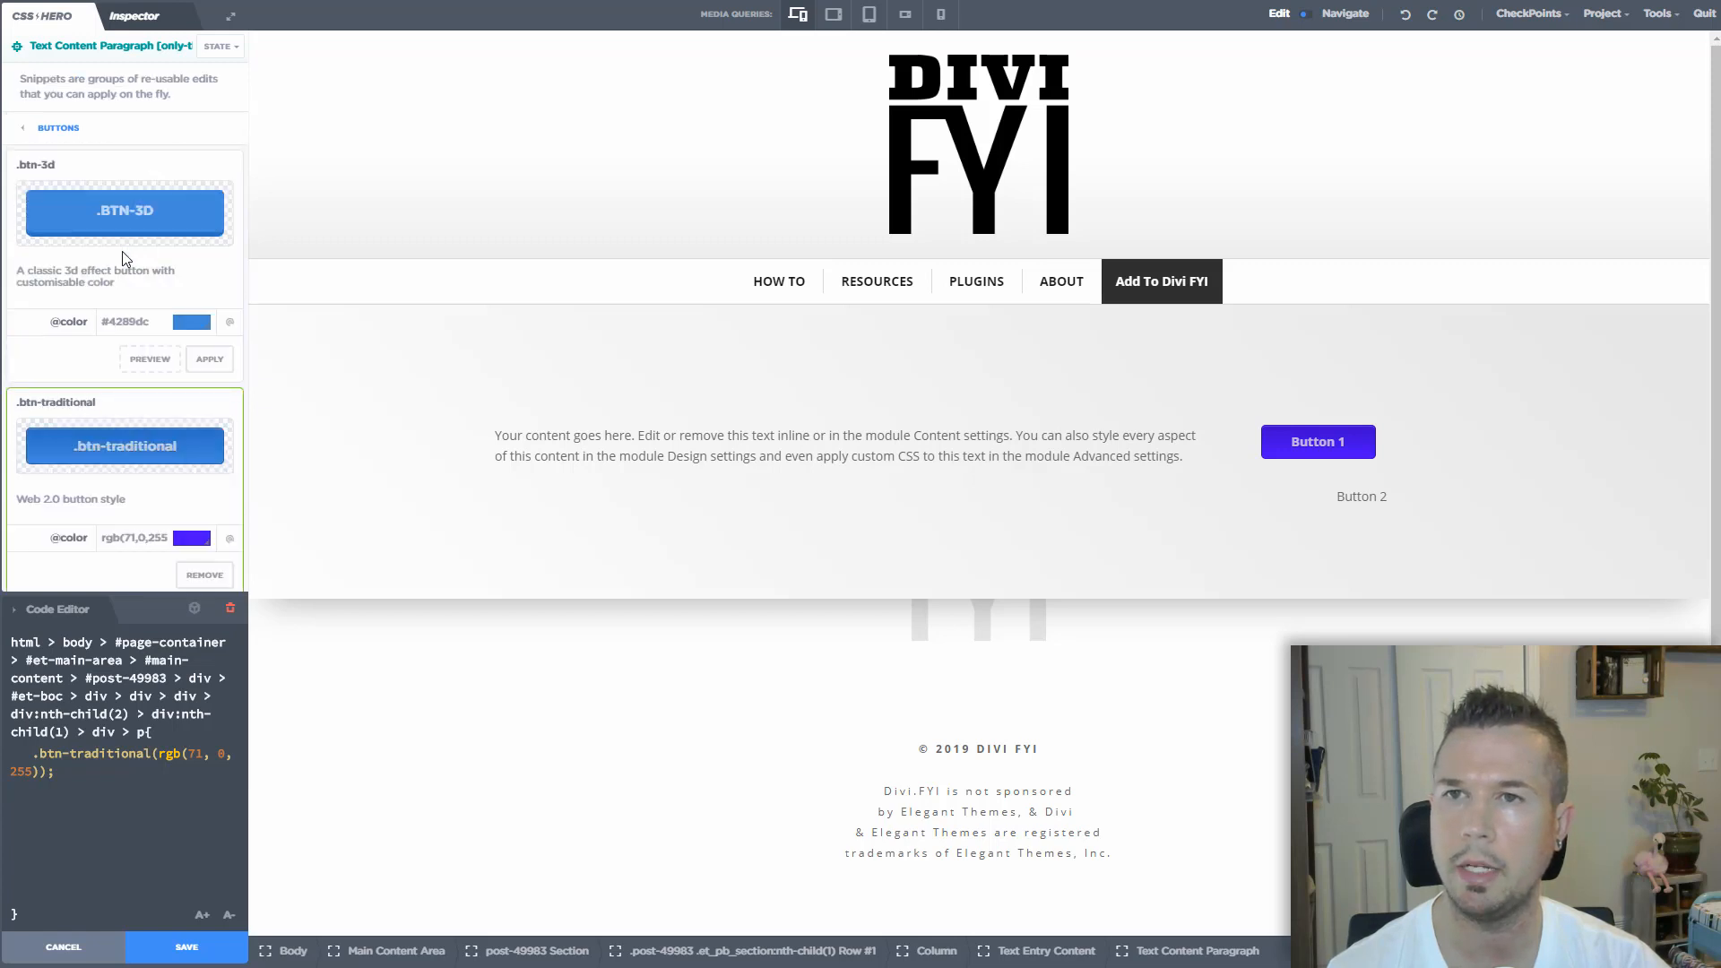
{"action": "left_click", "coordinate": [24, 133]}
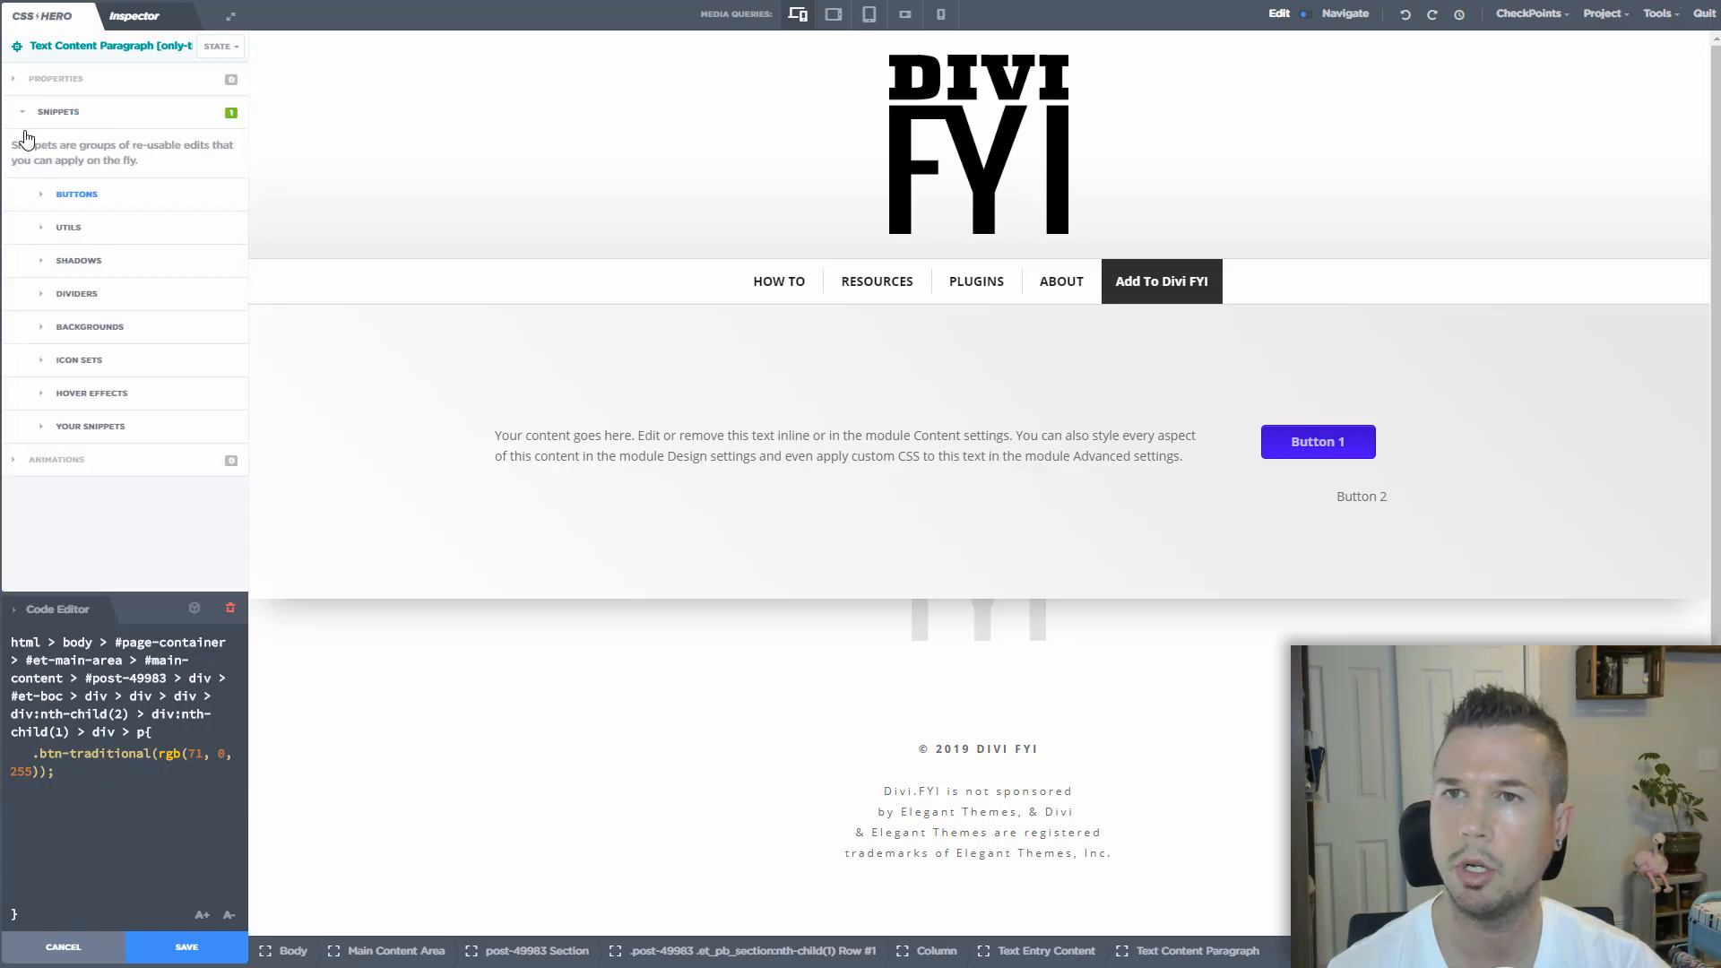
{"action": "left_click", "coordinate": [15, 82]}
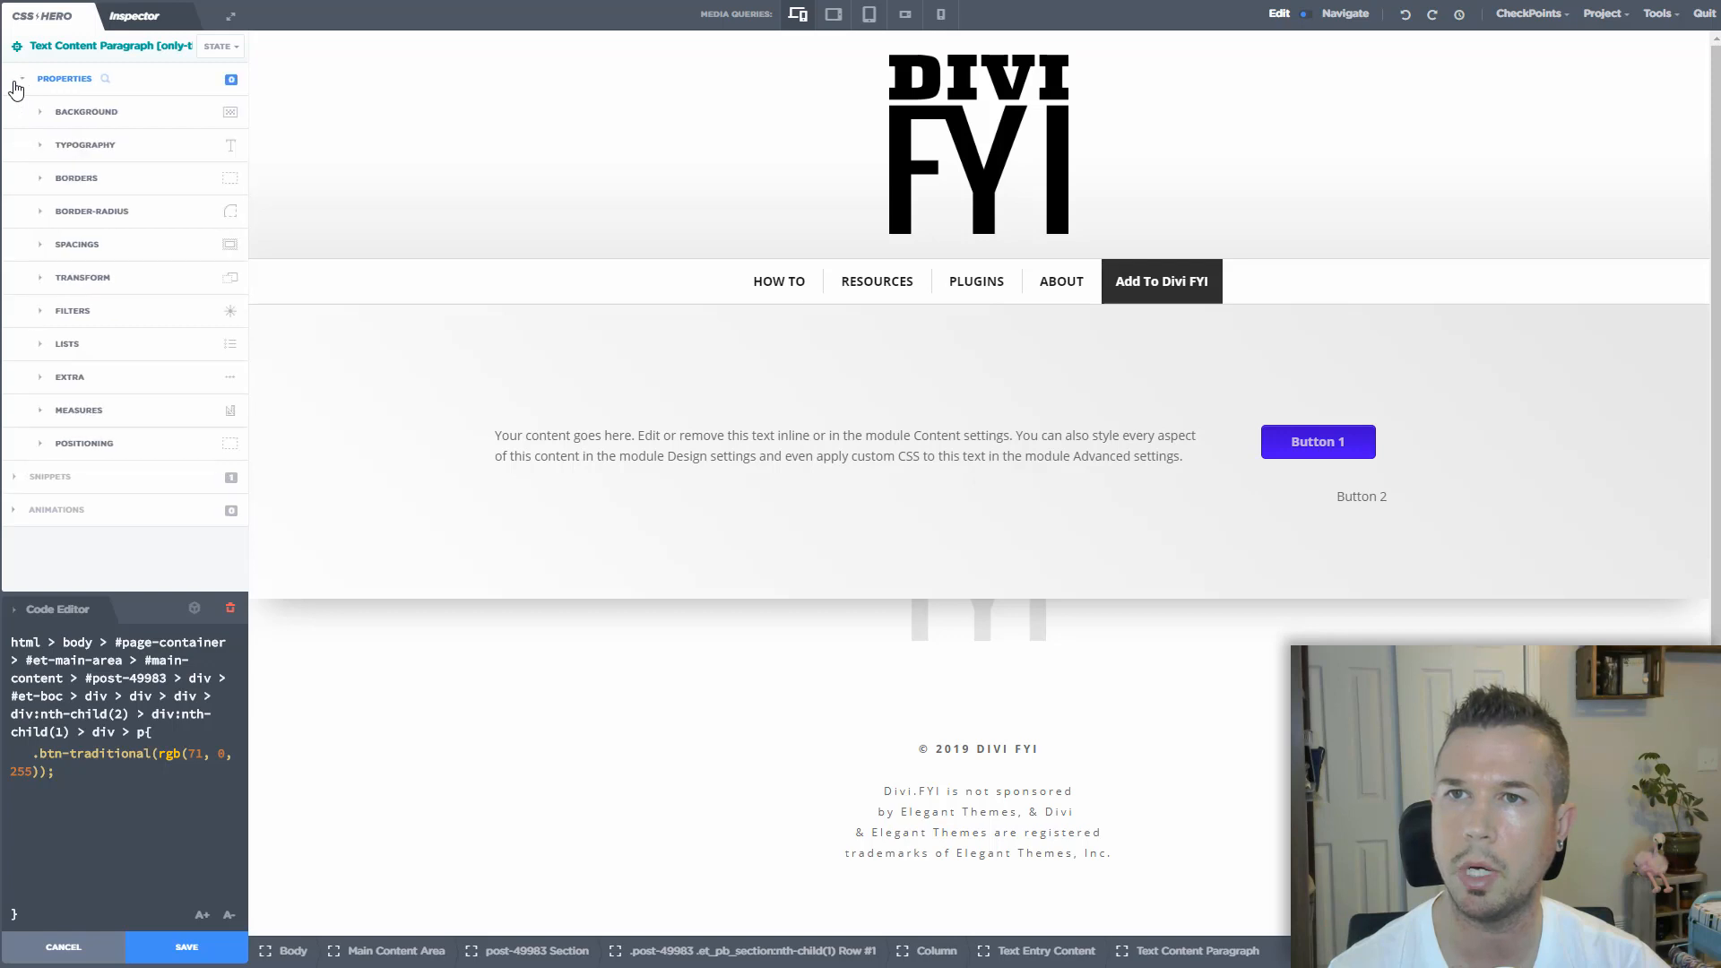
{"action": "left_click", "coordinate": [92, 150]}
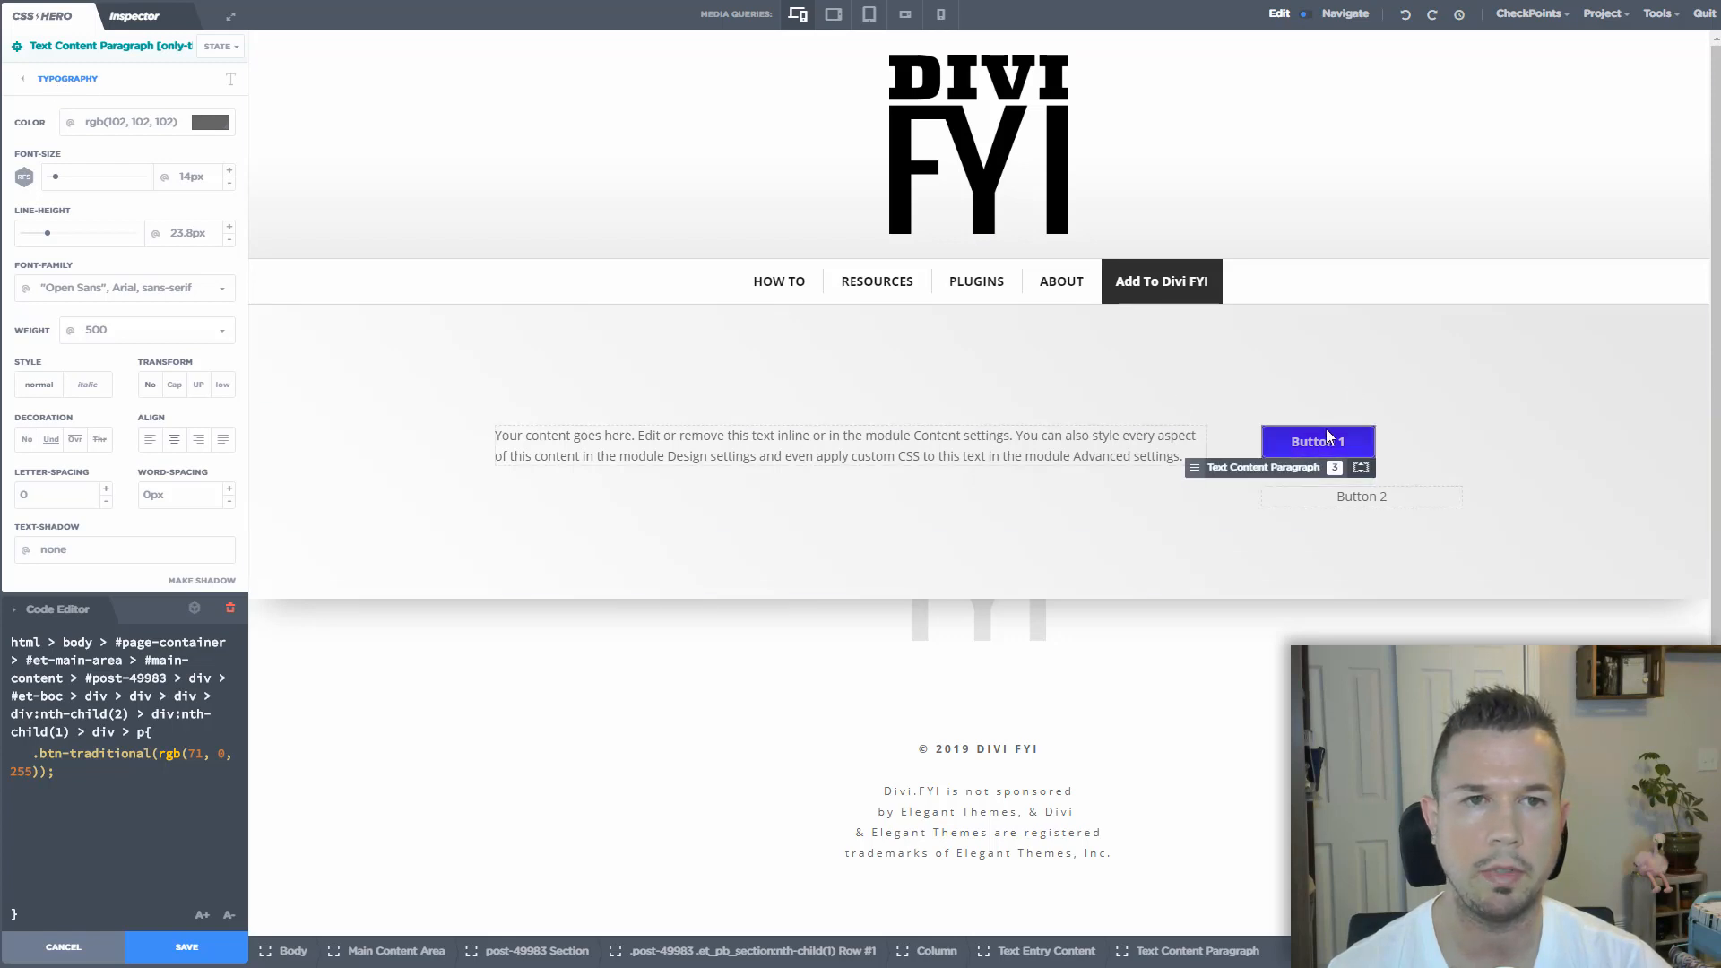
{"action": "left_click", "coordinate": [215, 127]}
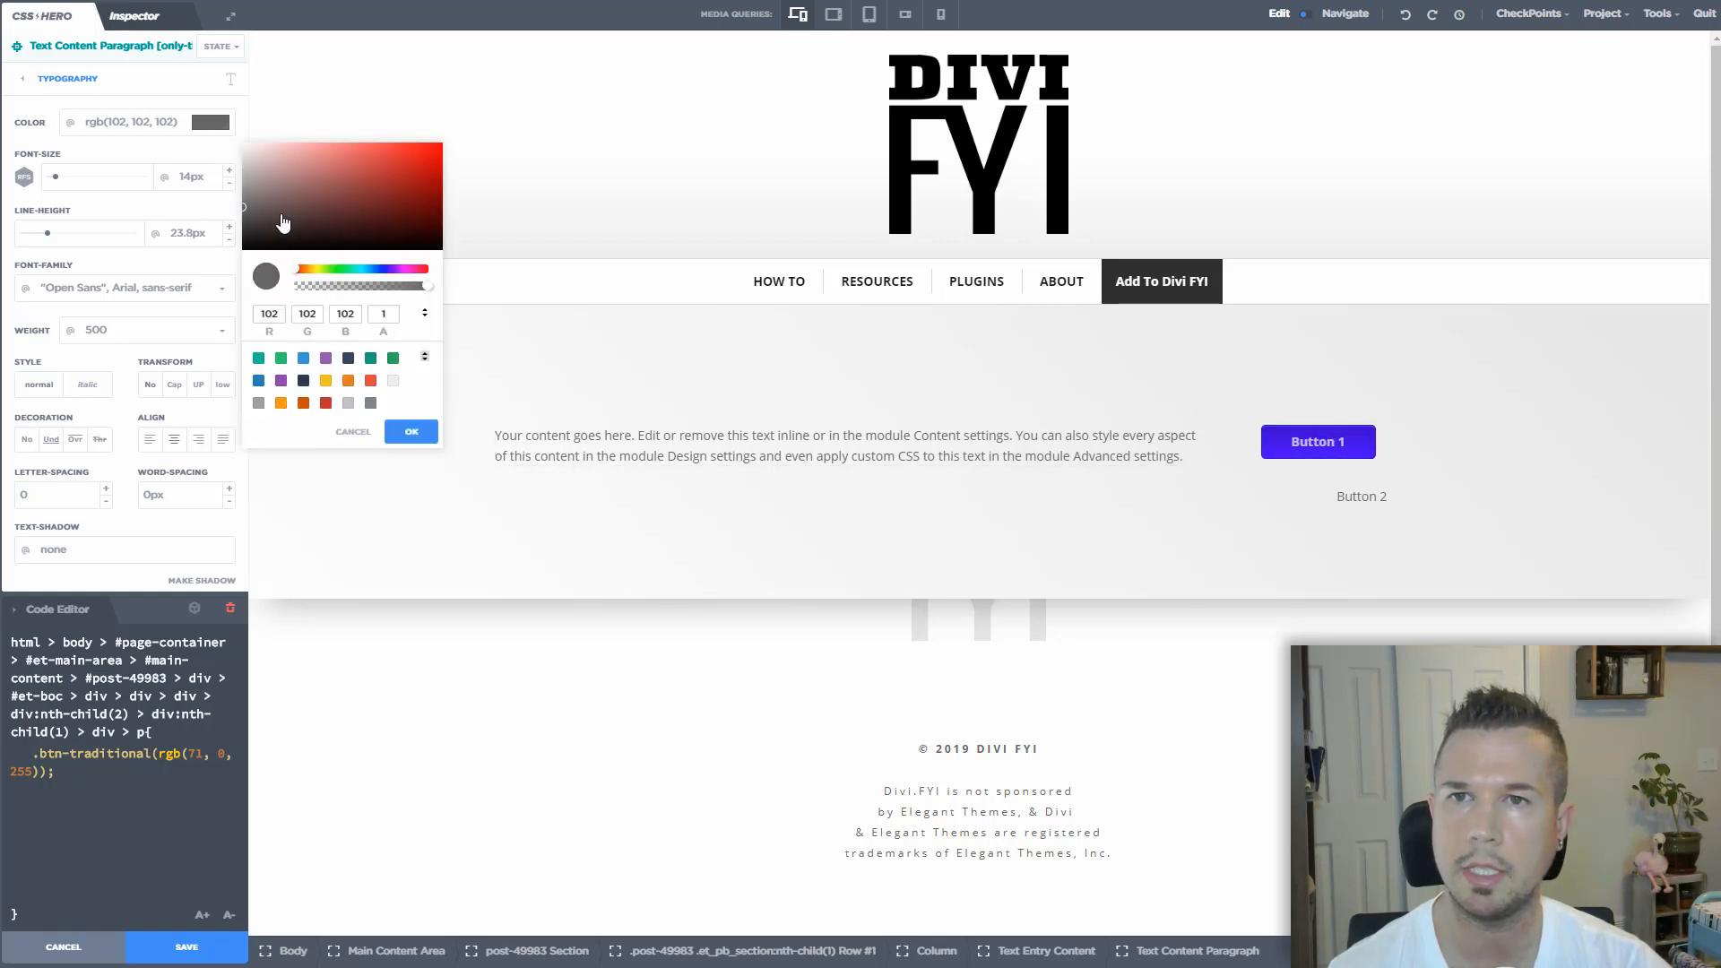
{"action": "left_click_drag", "start_coordinate": [279, 215], "coordinate": [226, 126]}
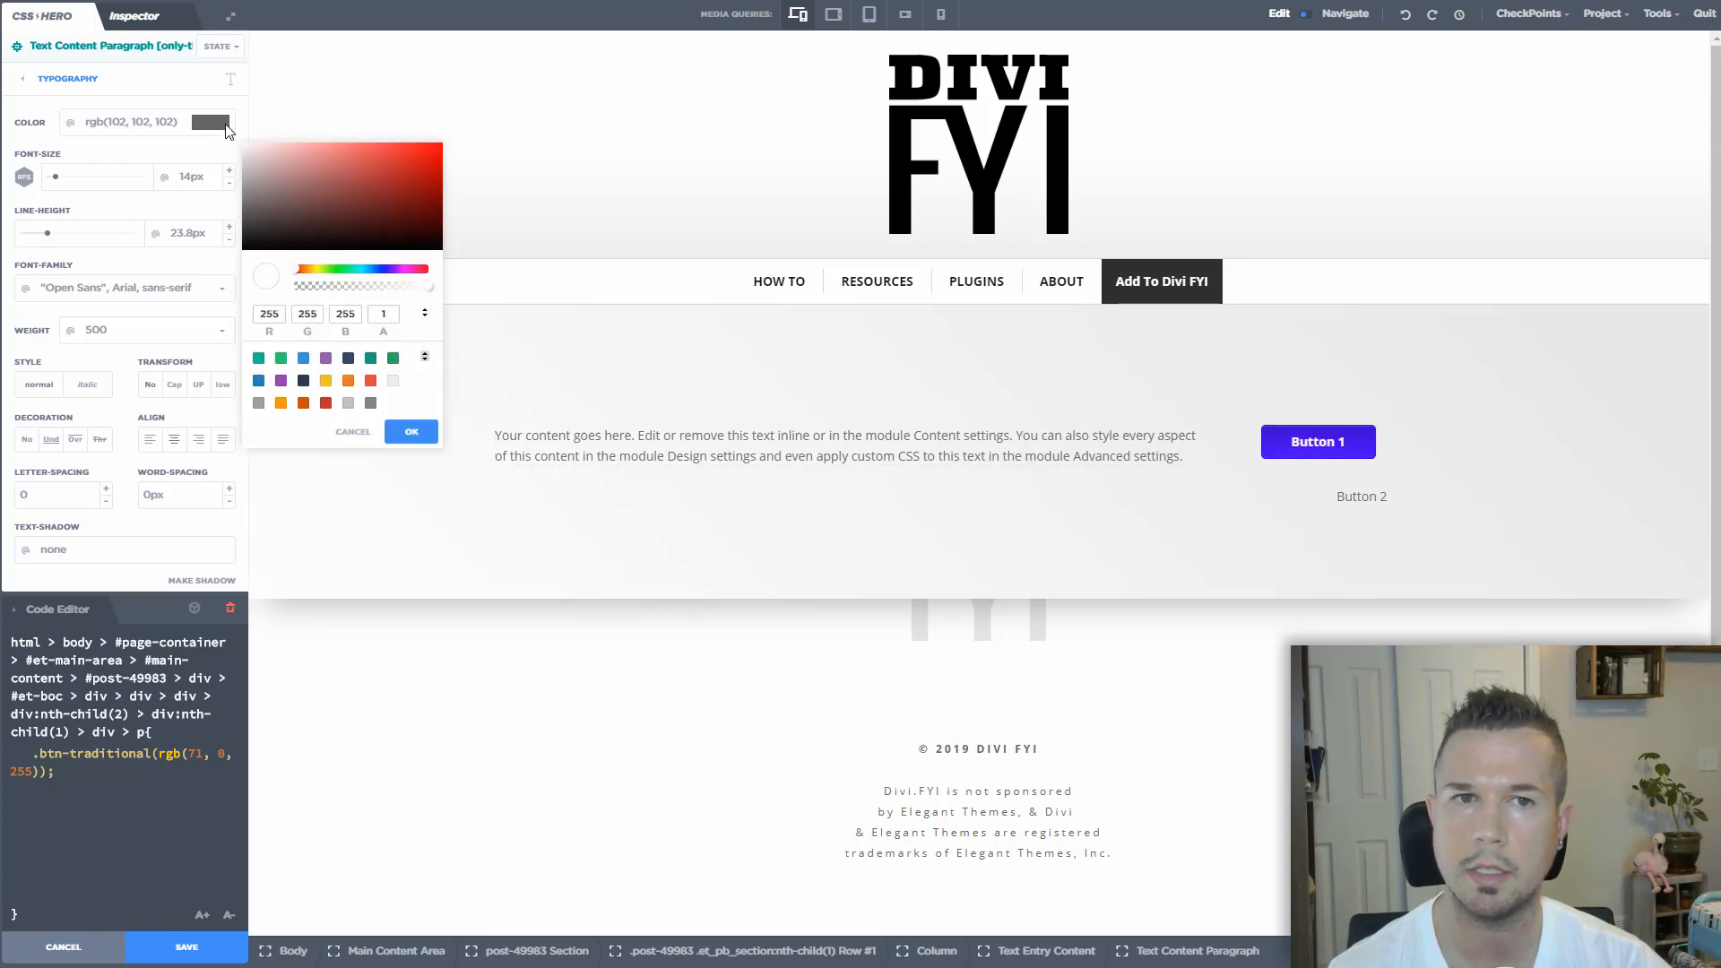
{"action": "left_click", "coordinate": [411, 431]}
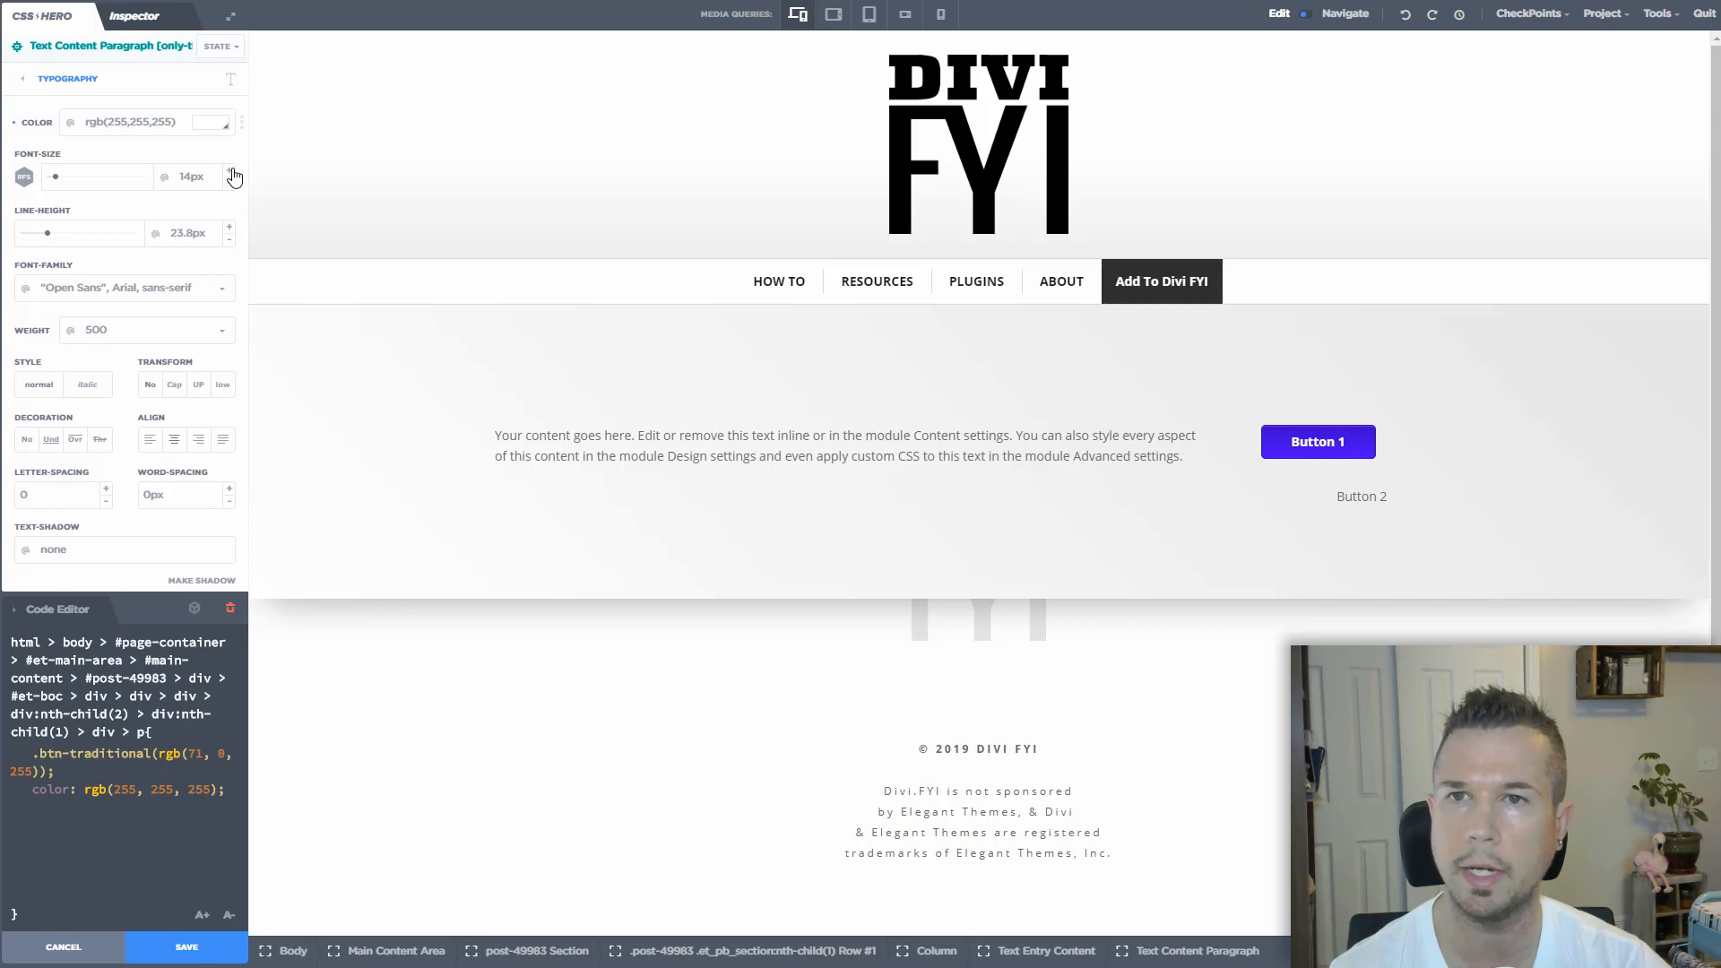
Set the font size of the "Button 1" paragraph to 21px
{"action": "left_click_drag", "start_coordinate": [231, 171], "coordinate": [232, 190]}
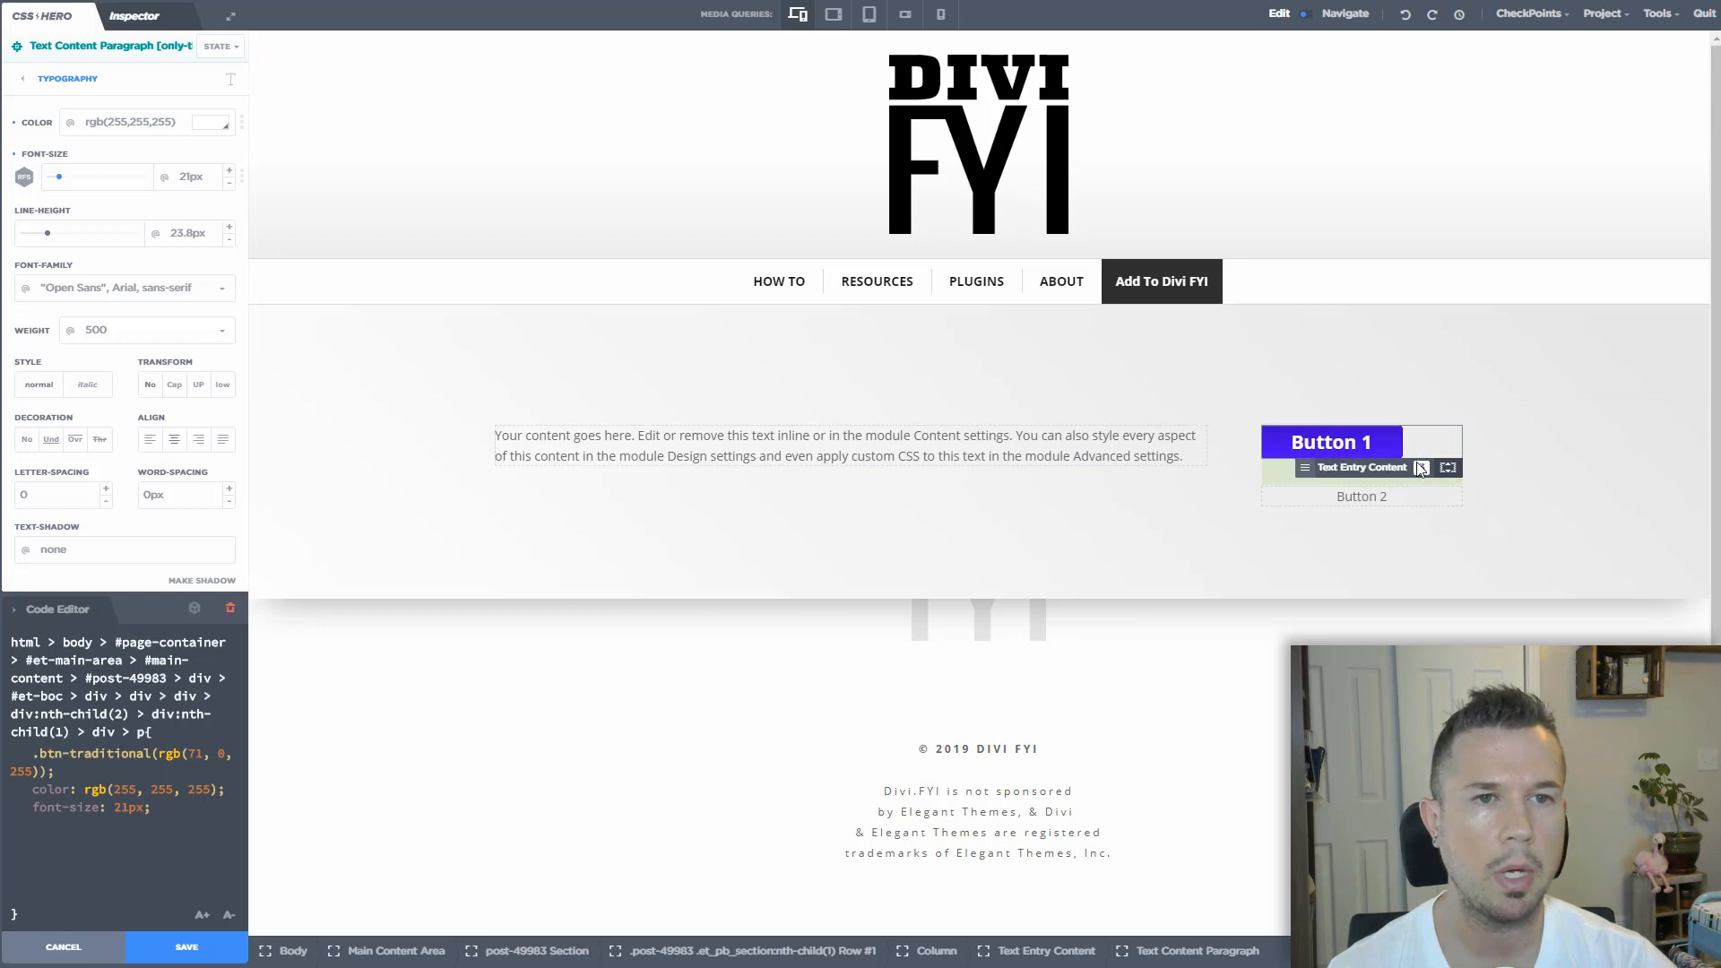
{"action": "left_click", "coordinate": [20, 80]}
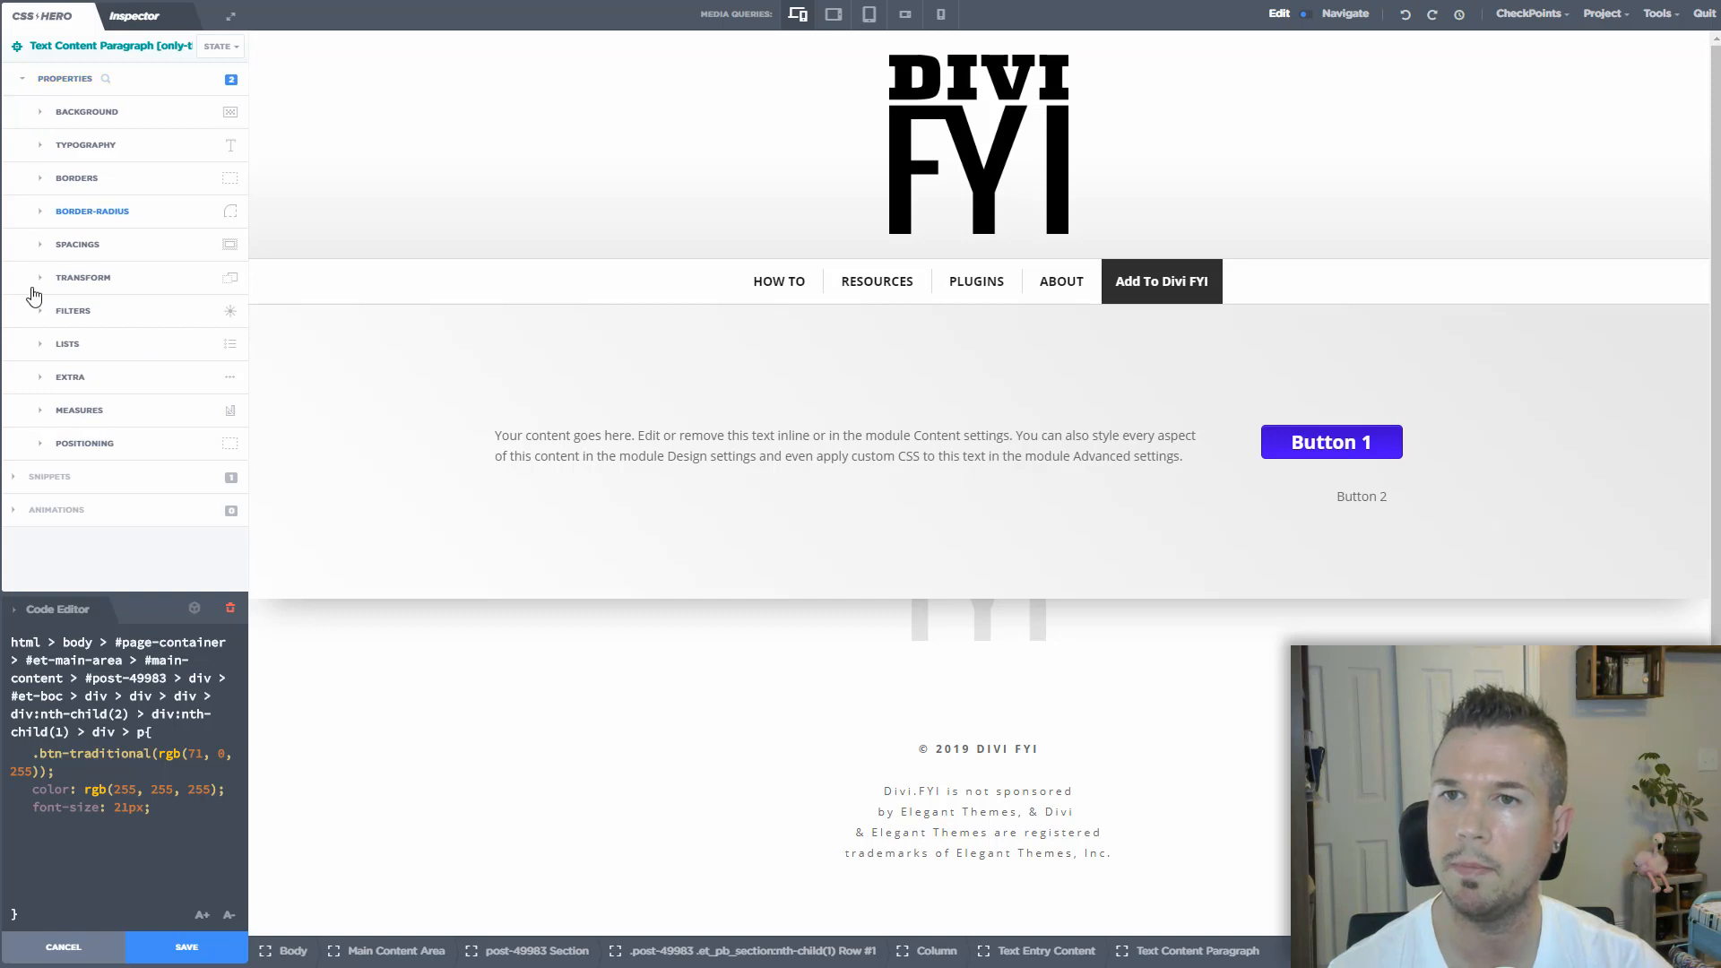
Try floating the "Button 1" paragraph to the left, and return its float to none
{"action": "left_click", "coordinate": [42, 450]}
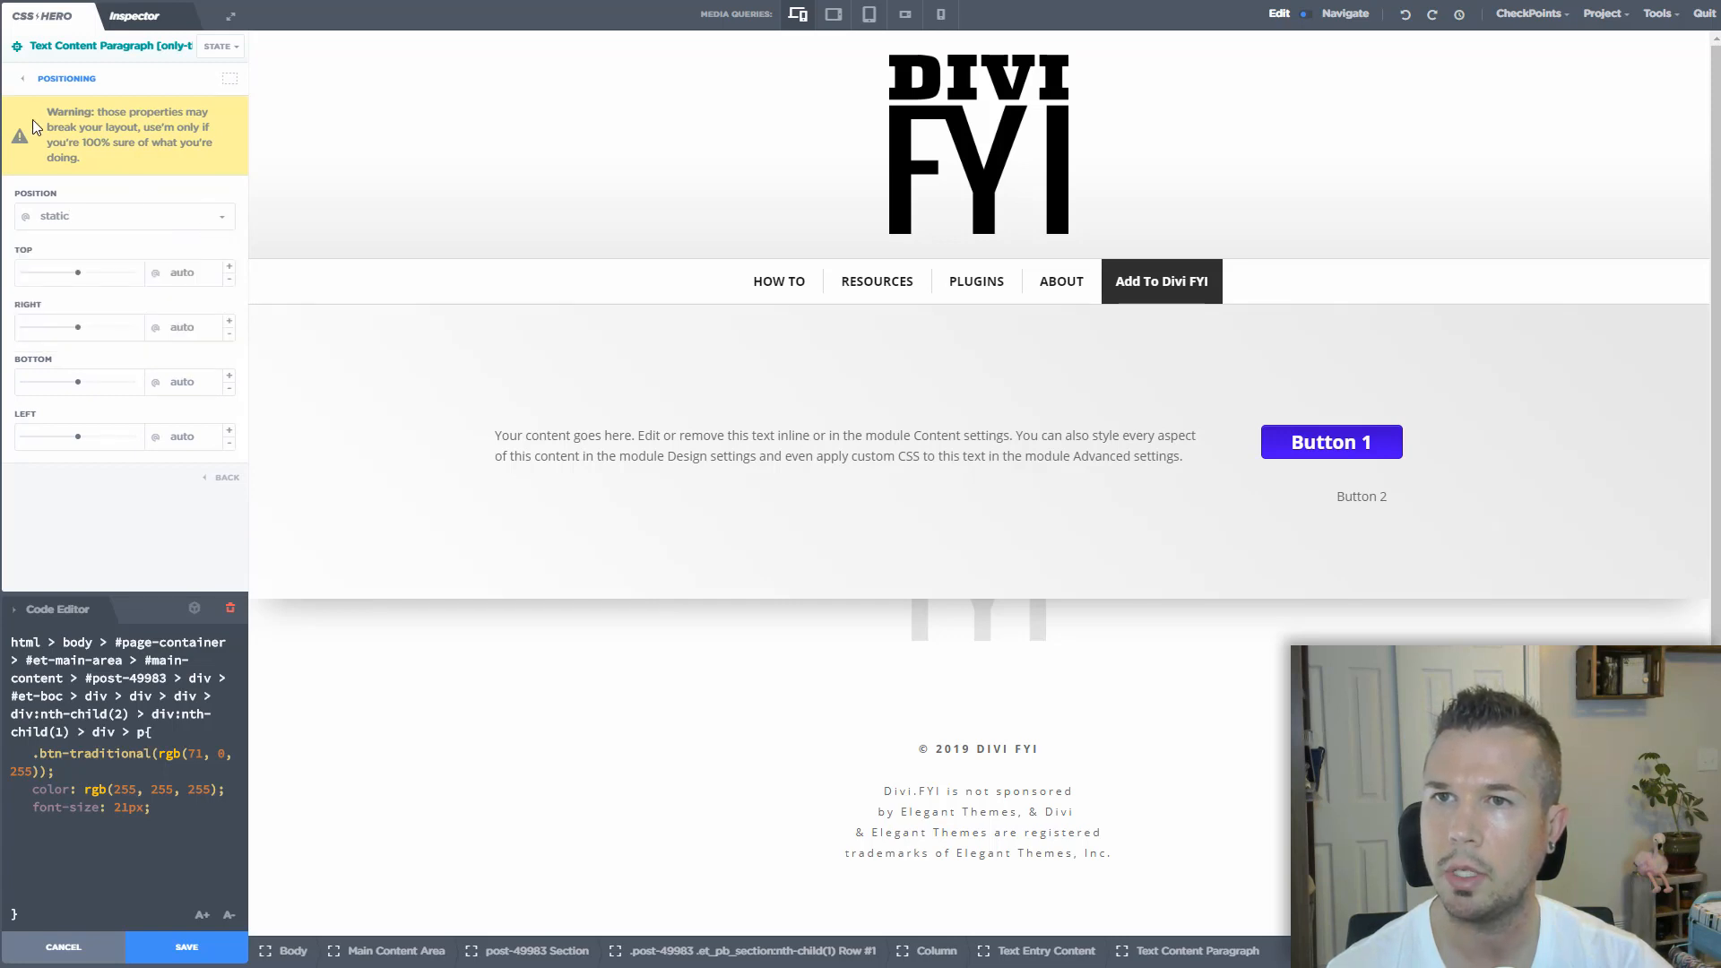
{"action": "left_click", "coordinate": [18, 79]}
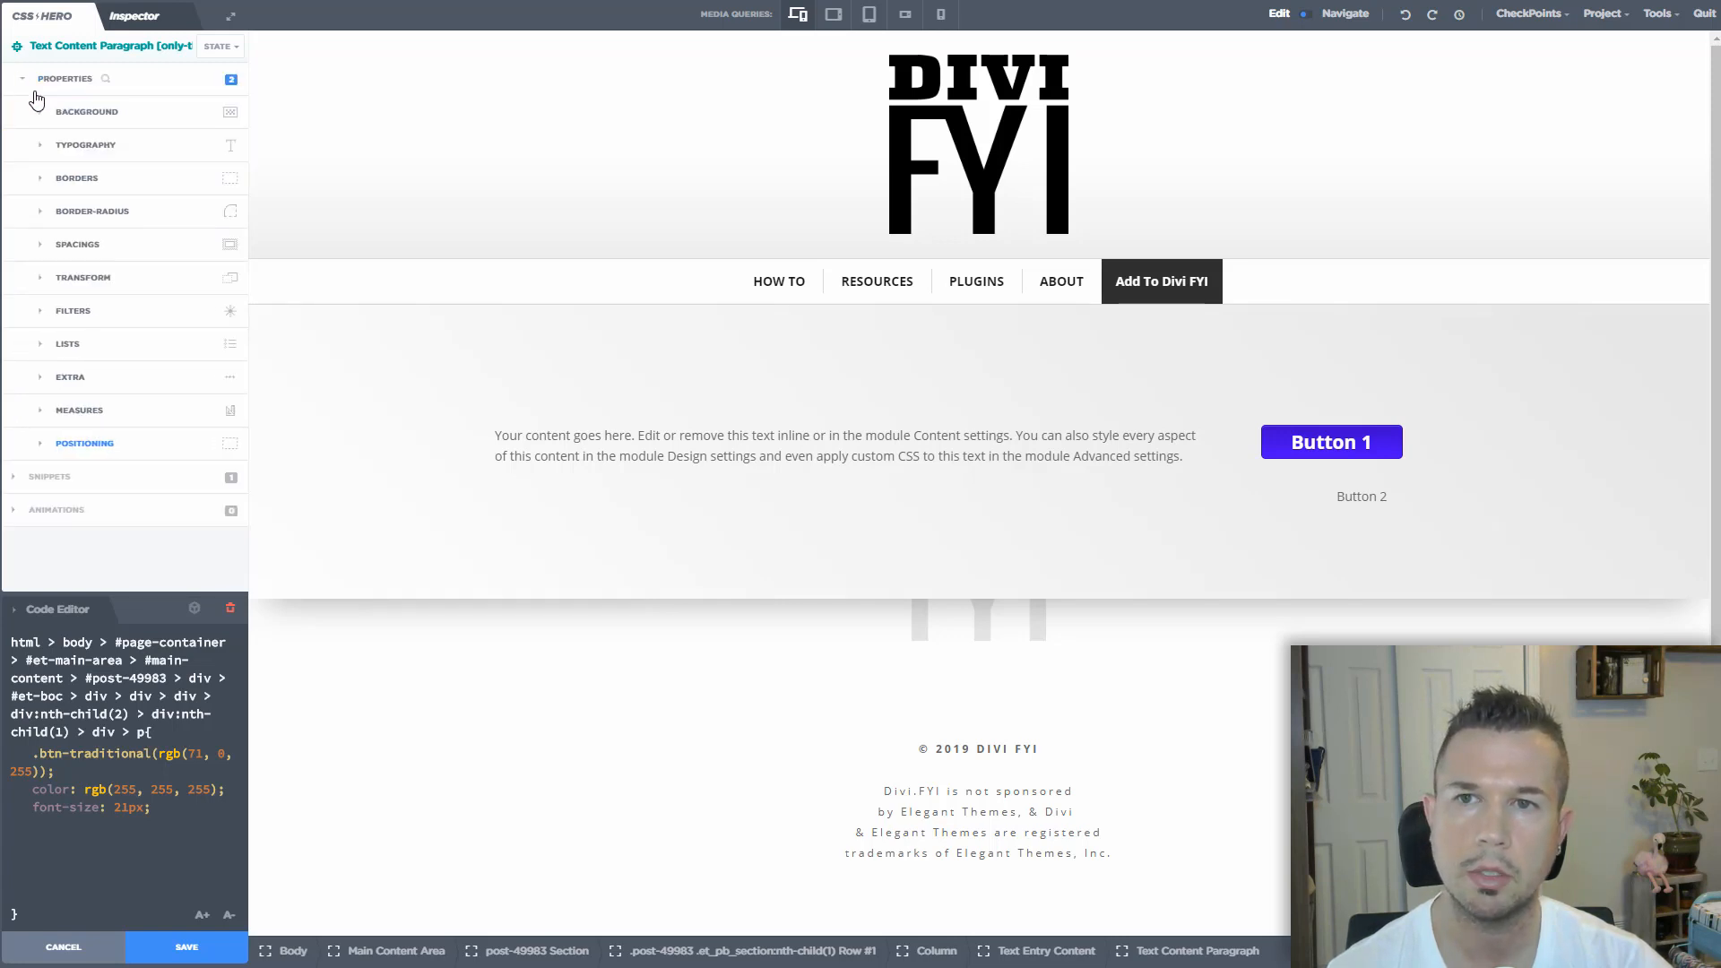
{"action": "left_click", "coordinate": [41, 383]}
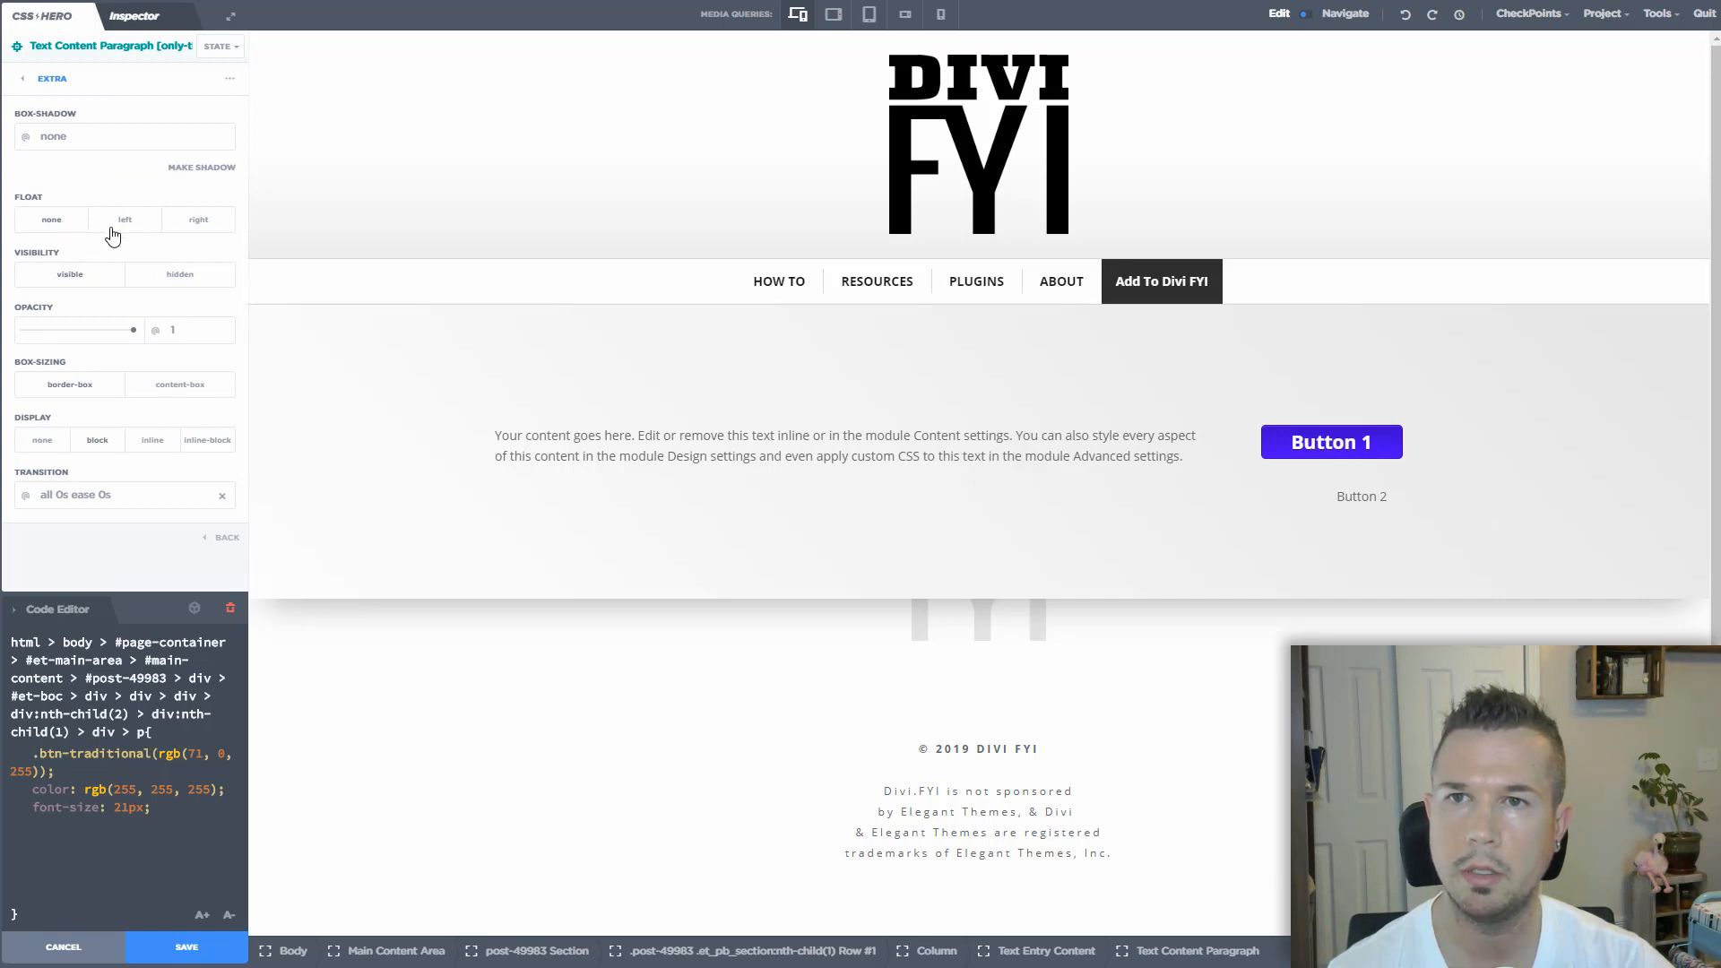
{"action": "left_click", "coordinate": [203, 225]}
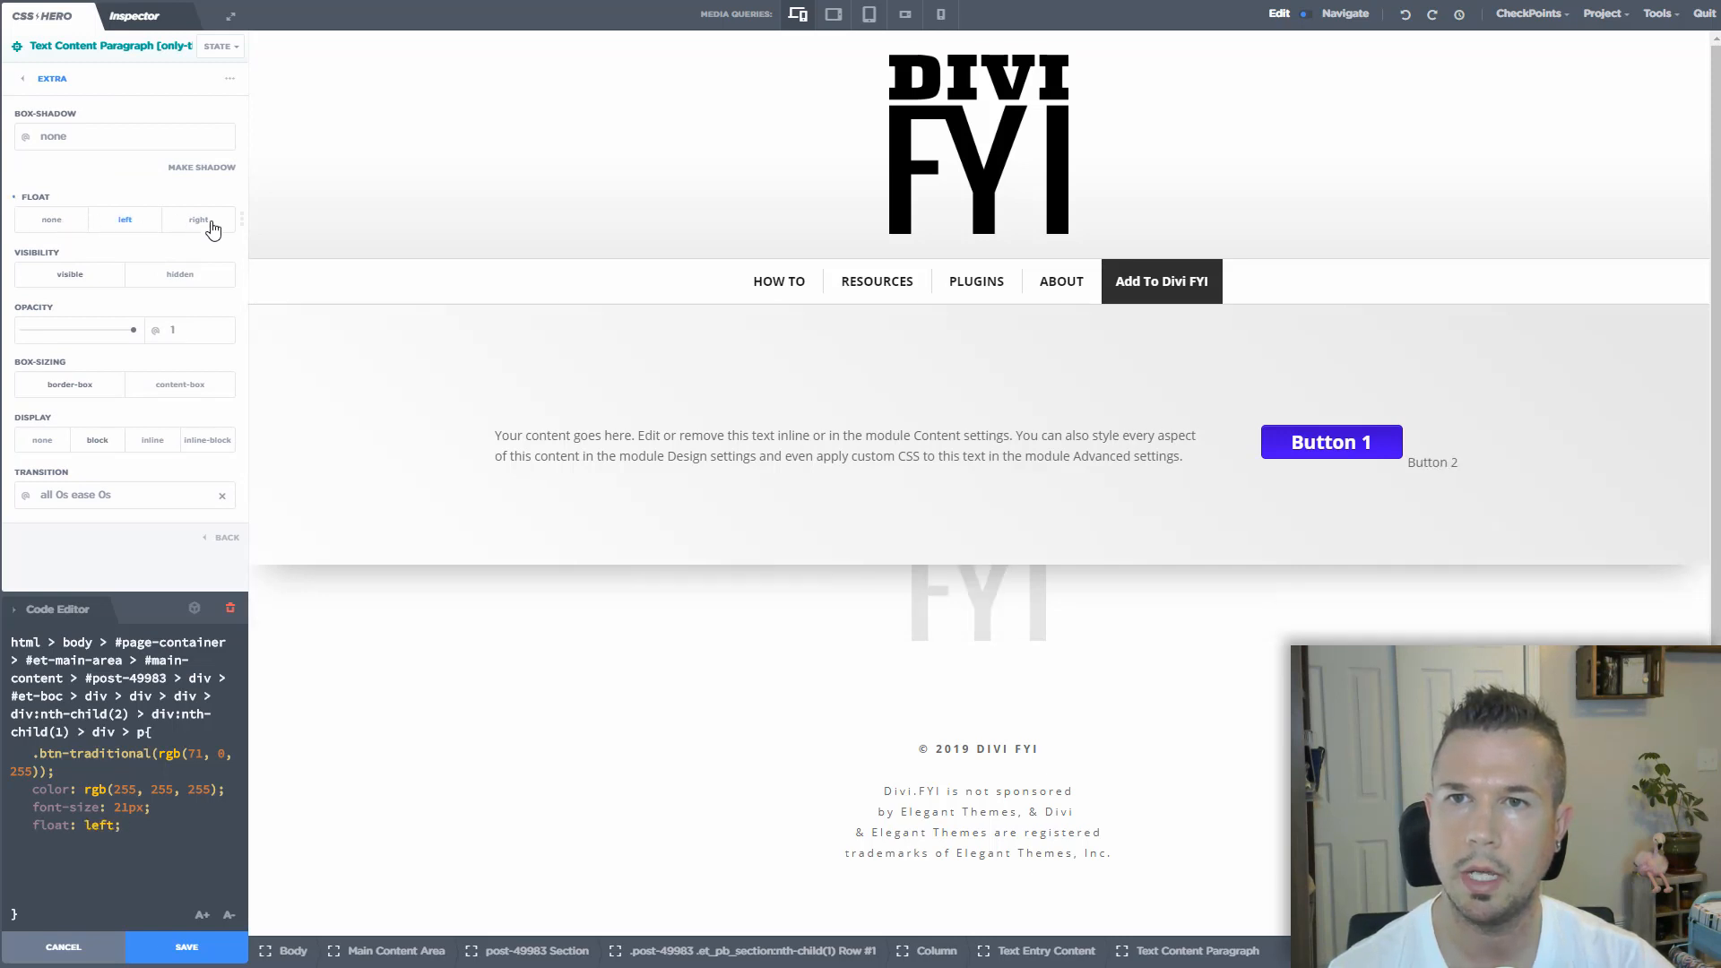
{"action": "left_click", "coordinate": [51, 219]}
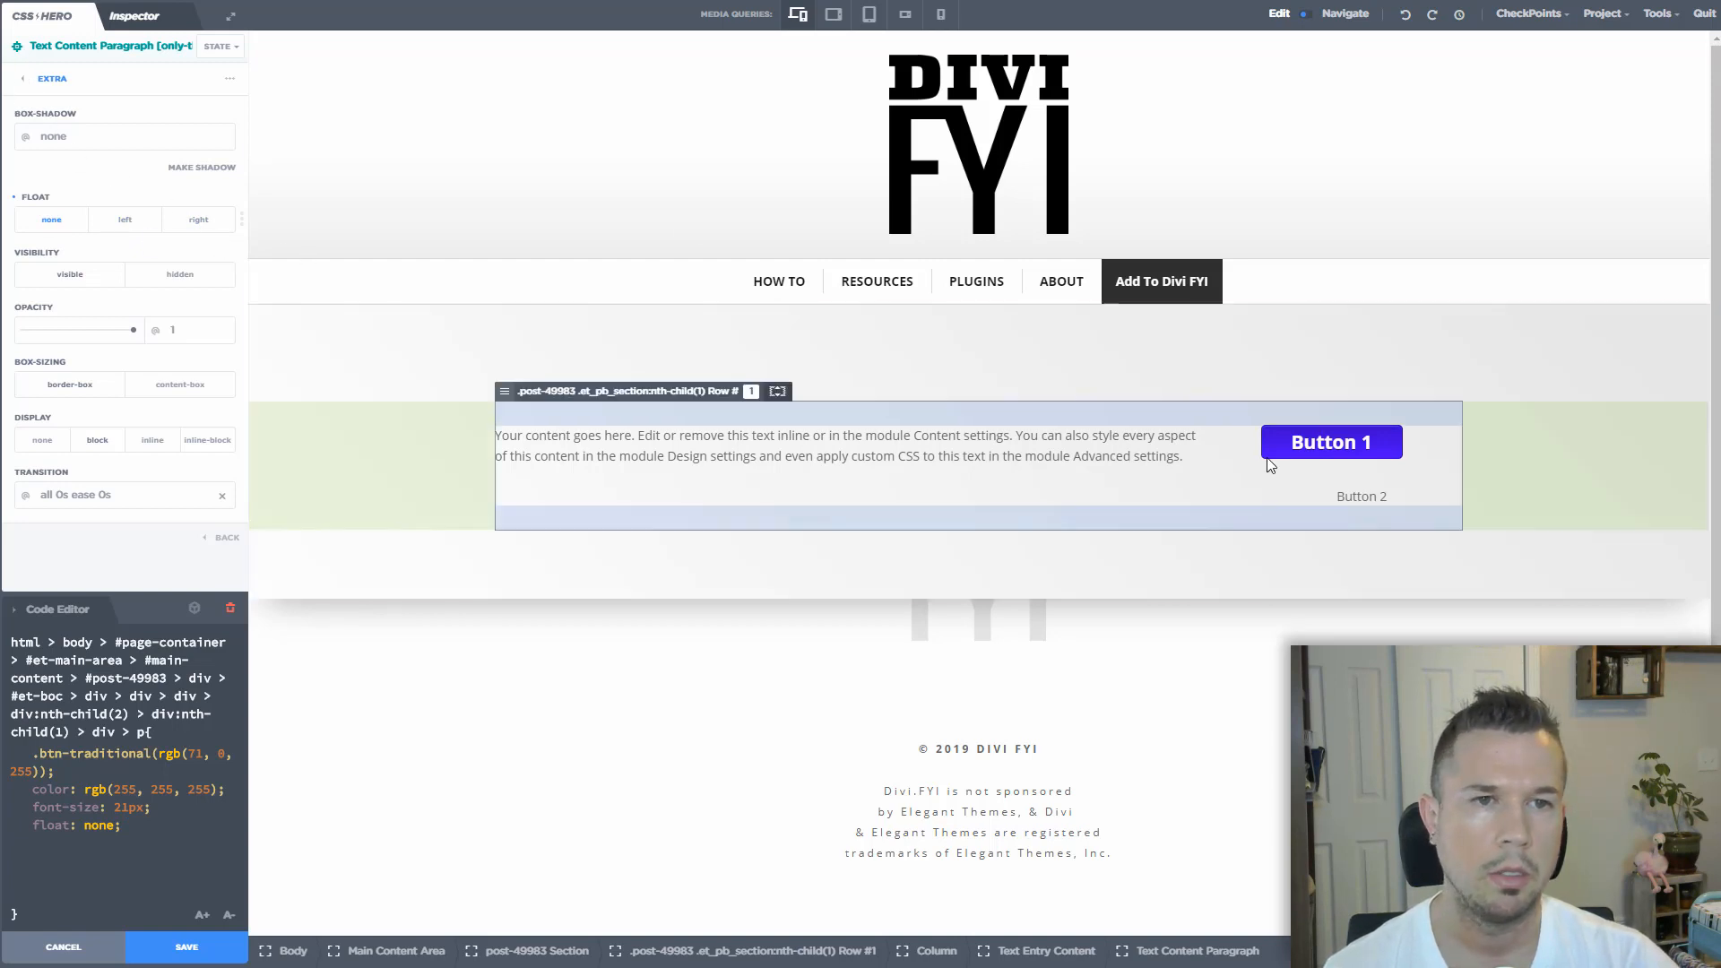
Target only the "Button 2" paragraph element and add a linear background gradient starting with gray, rgb(94,94,94)
{"action": "left_click", "coordinate": [1279, 480]}
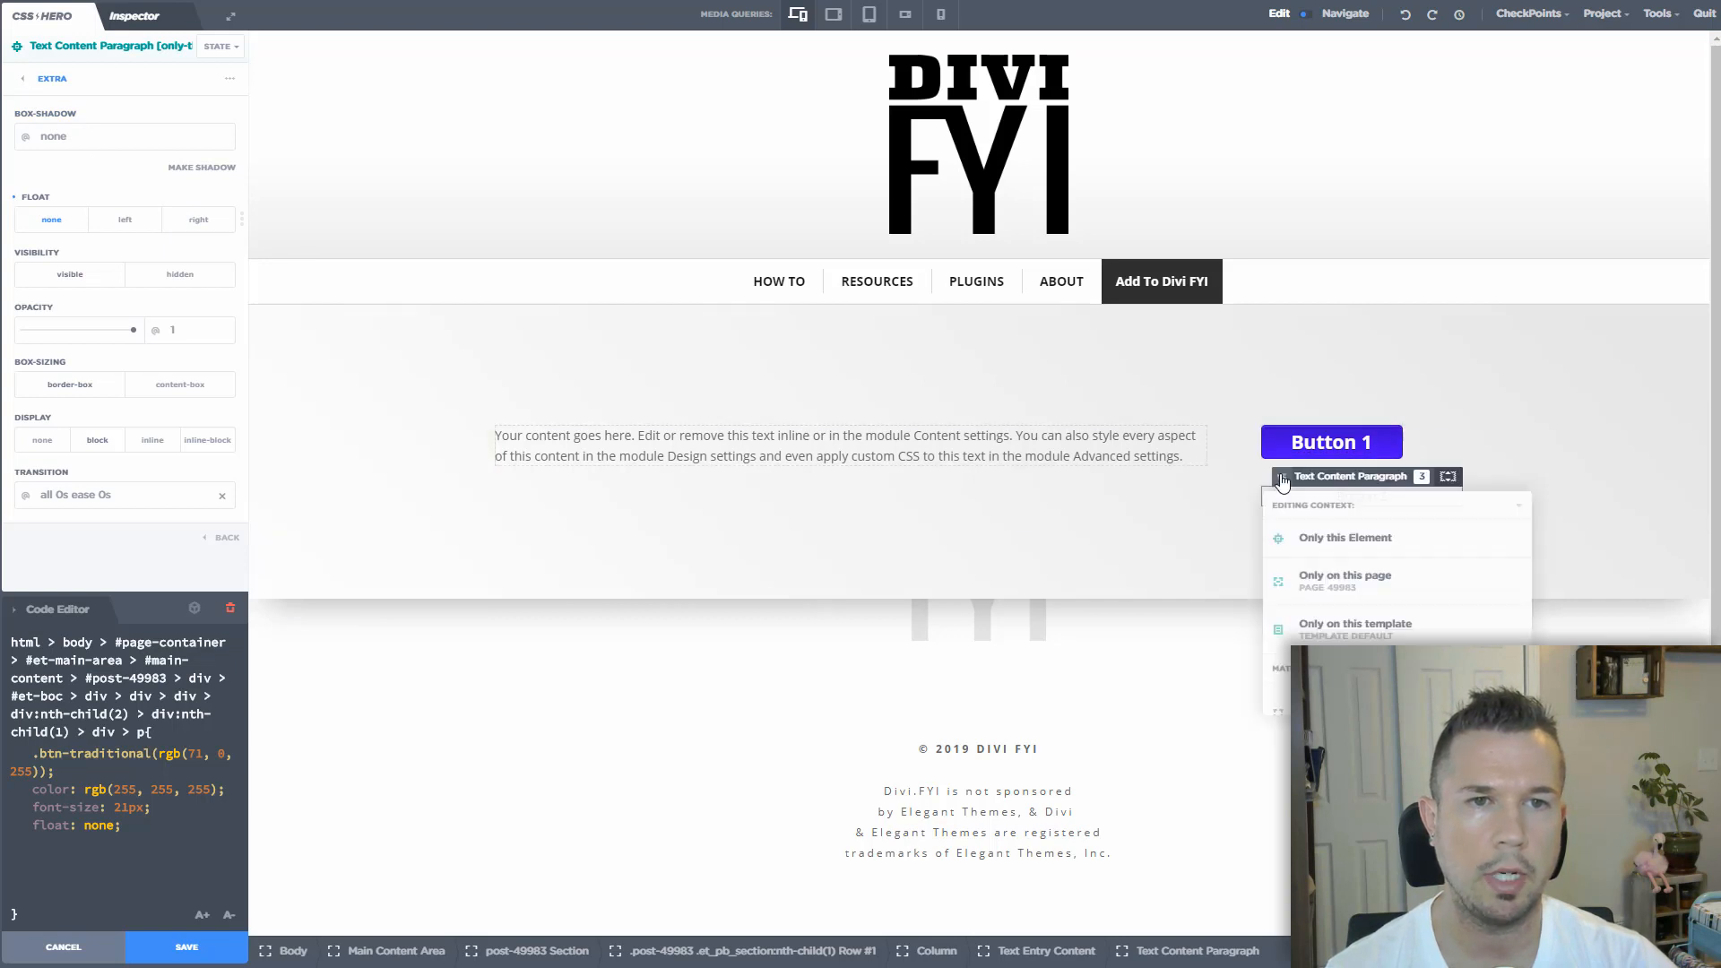
{"action": "left_click", "coordinate": [1307, 541]}
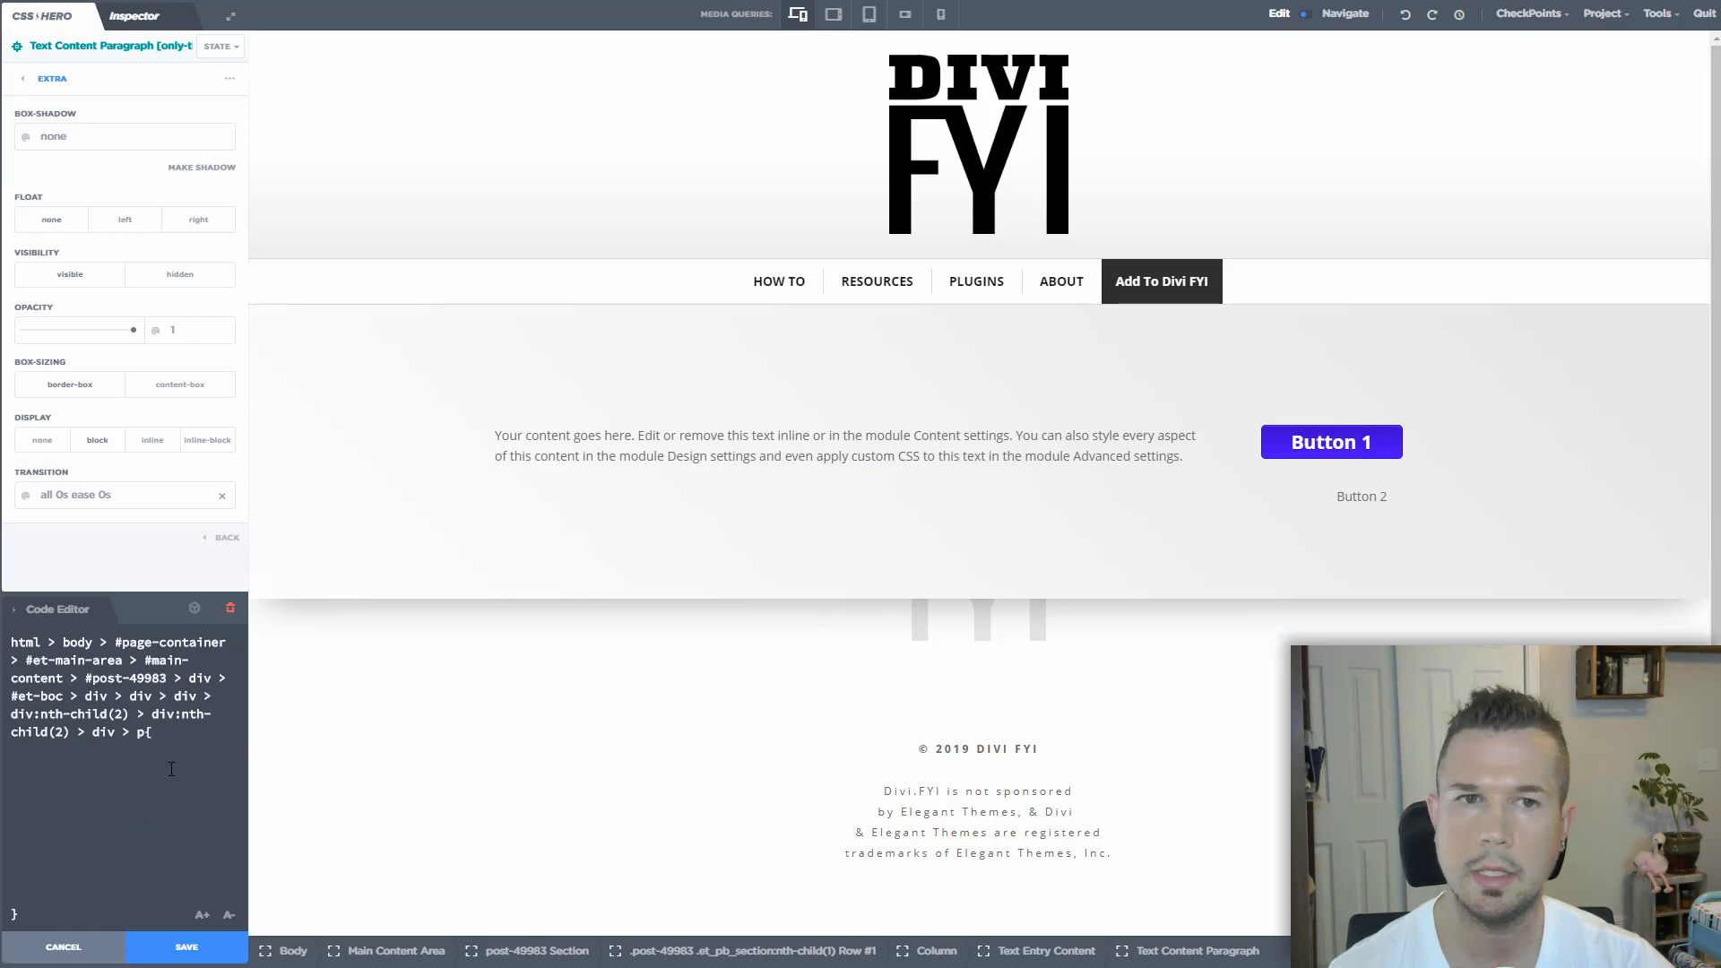
{"action": "left_click", "coordinate": [21, 83]}
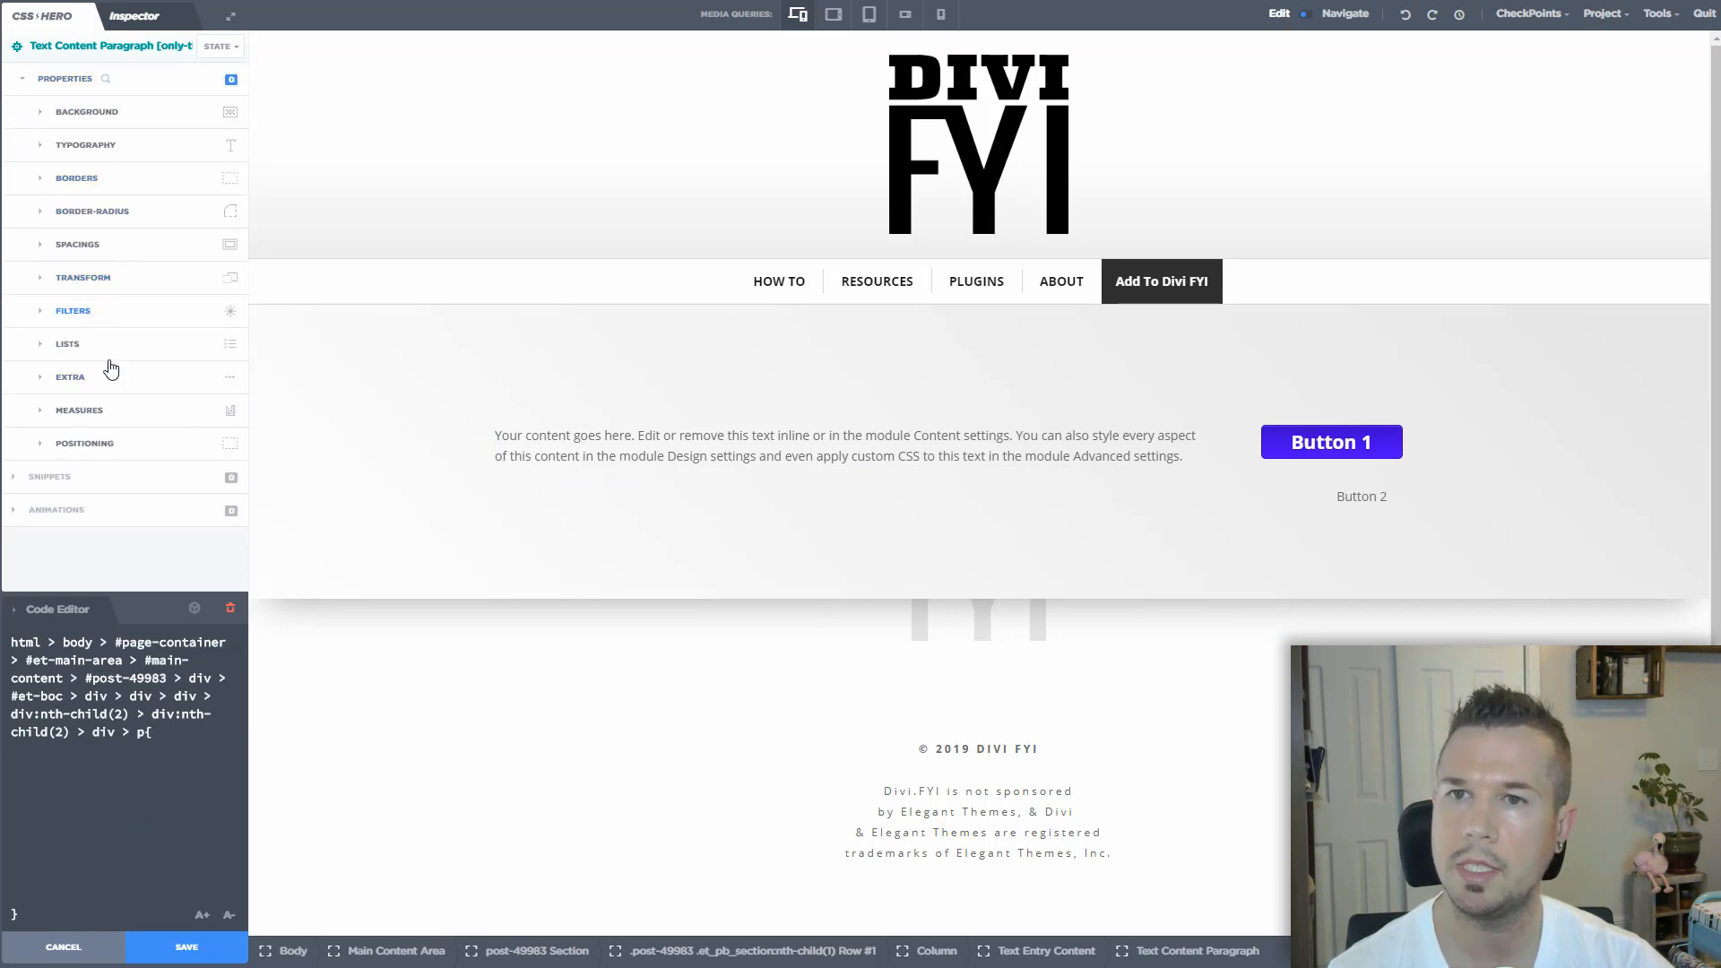
{"action": "left_click", "coordinate": [139, 810]}
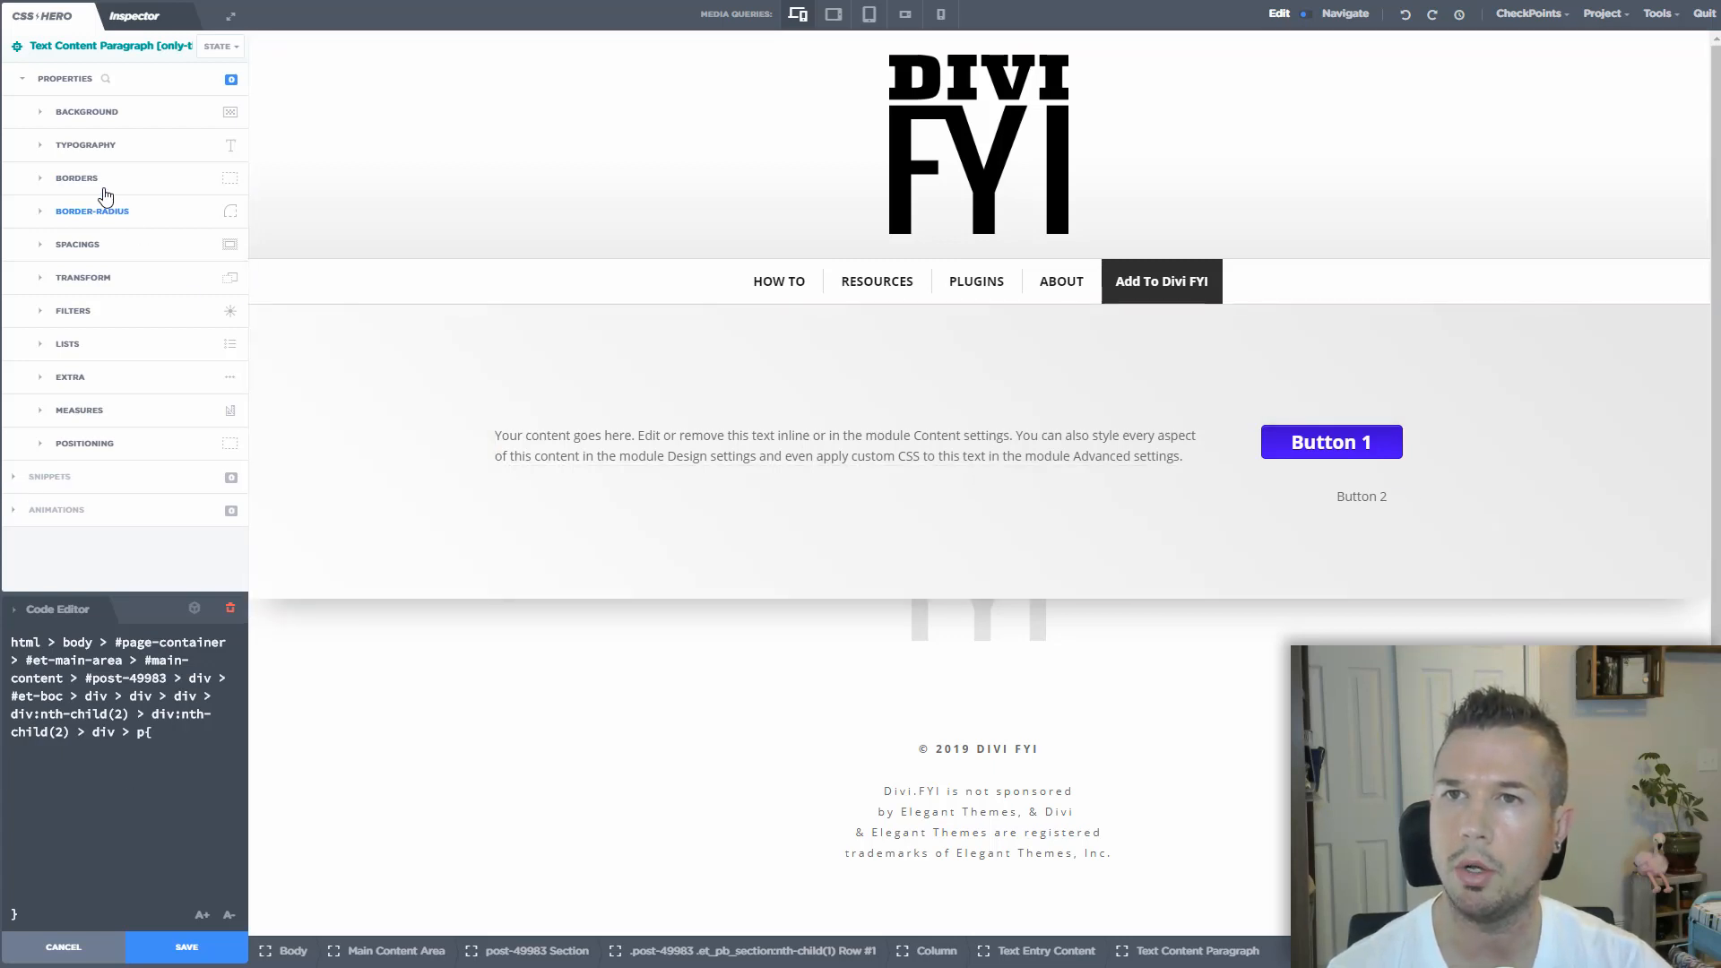
{"action": "left_click", "coordinate": [39, 120]}
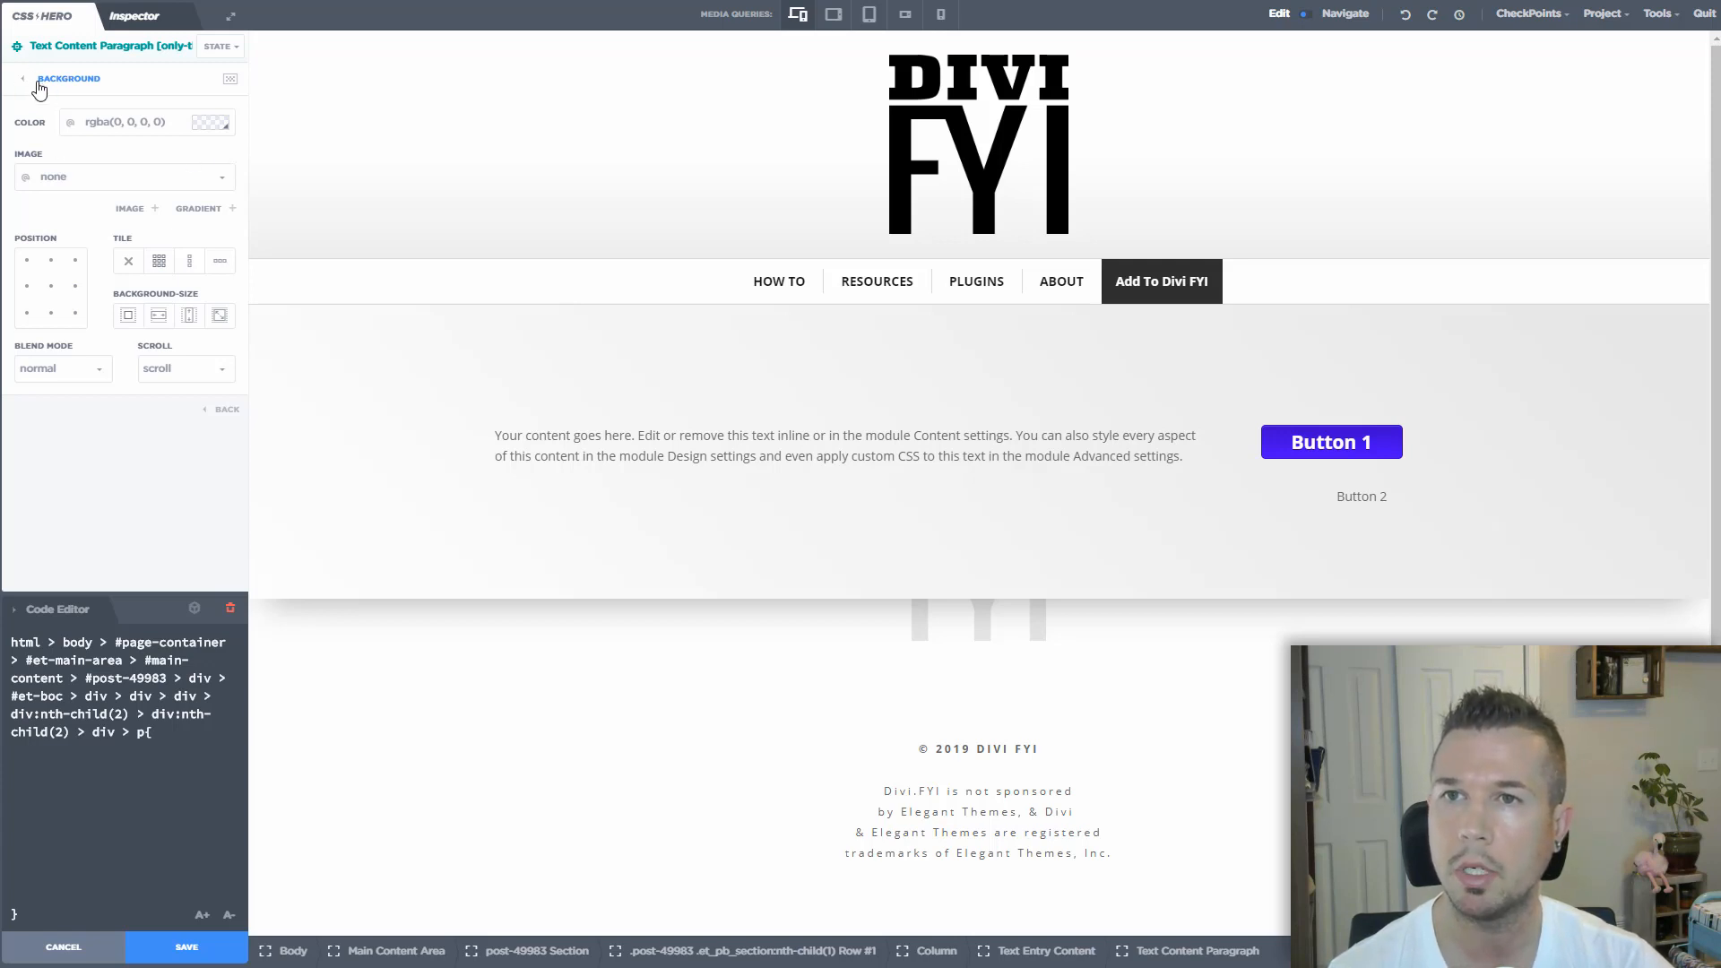
{"action": "left_click", "coordinate": [199, 209]}
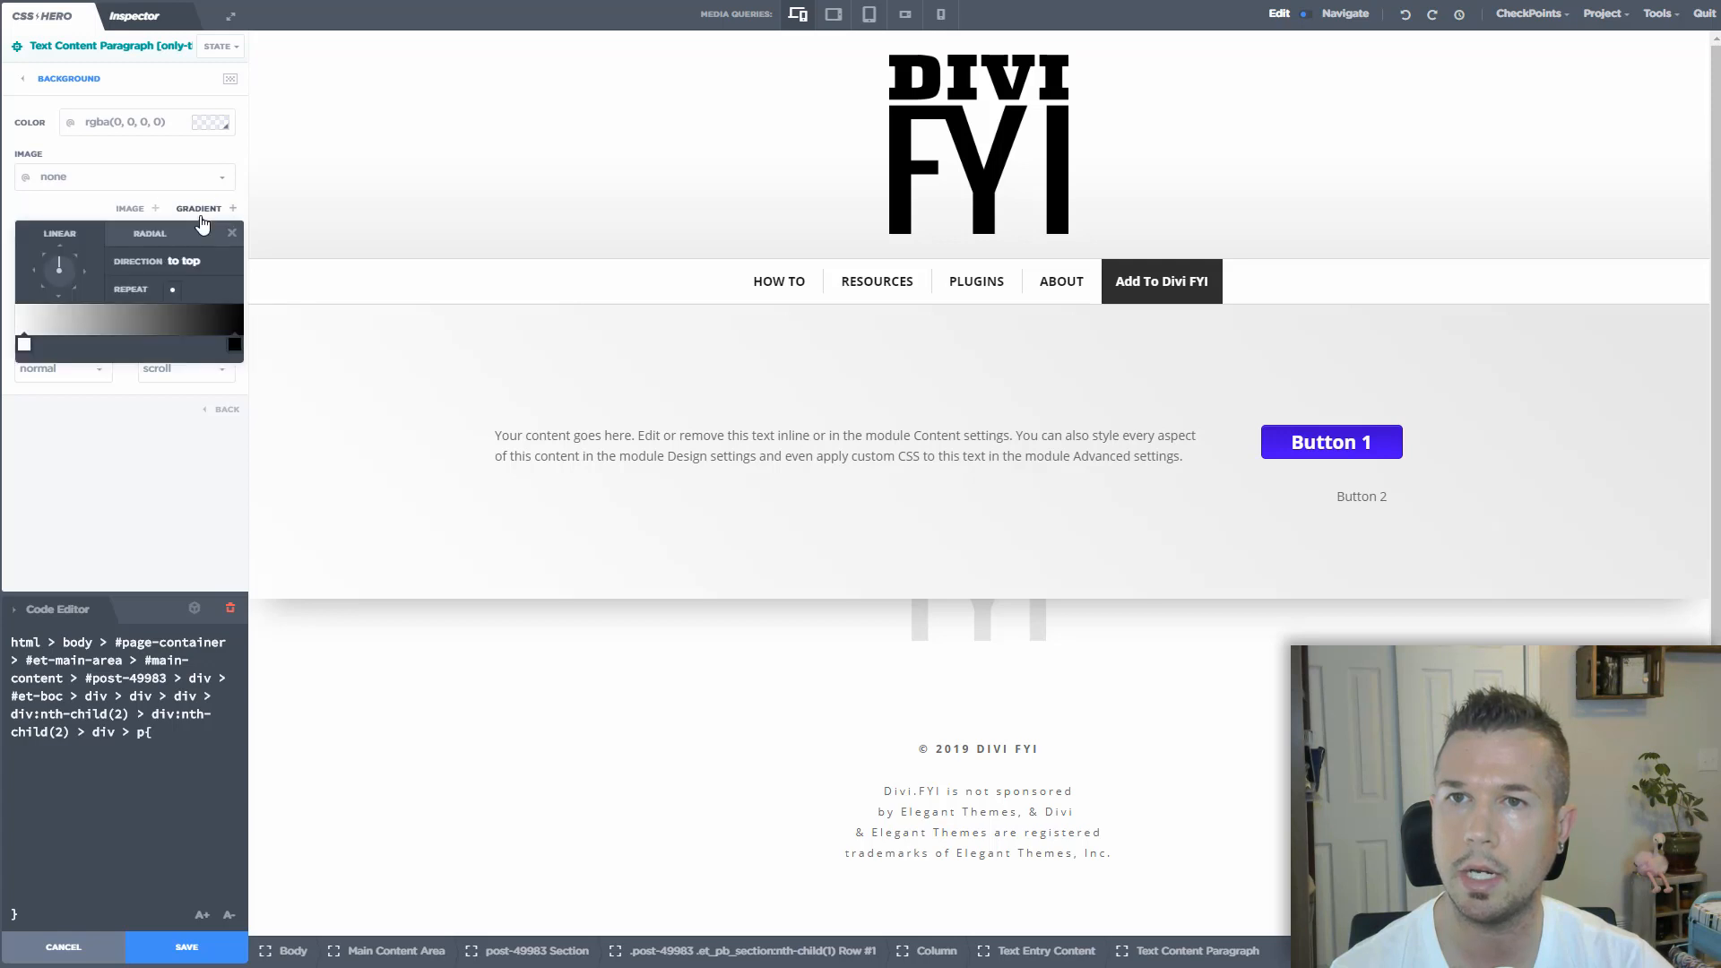
{"action": "left_click", "coordinate": [20, 342]}
{"action": "left_click_drag", "start_coordinate": [35, 389], "coordinate": [24, 434]}
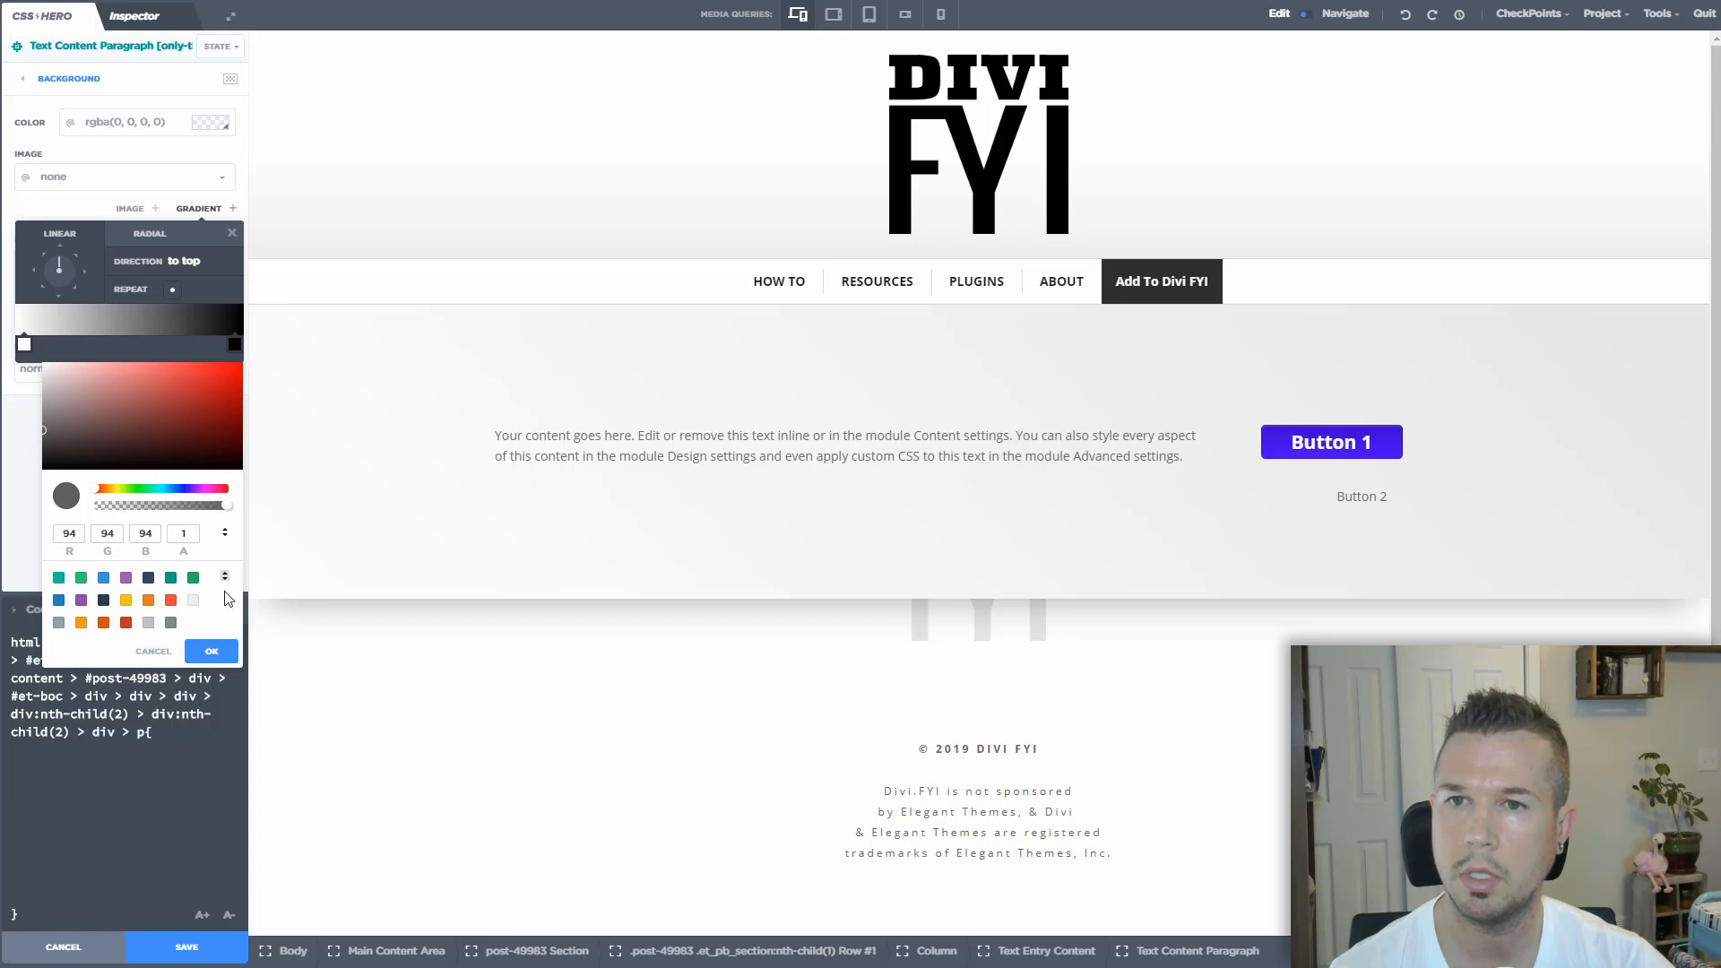
{"action": "left_click", "coordinate": [211, 651]}
Set the end color of the "Button 2" gradient to blue, rgb(21,0,255), and its direction to 90deg
{"action": "left_click", "coordinate": [234, 346]}
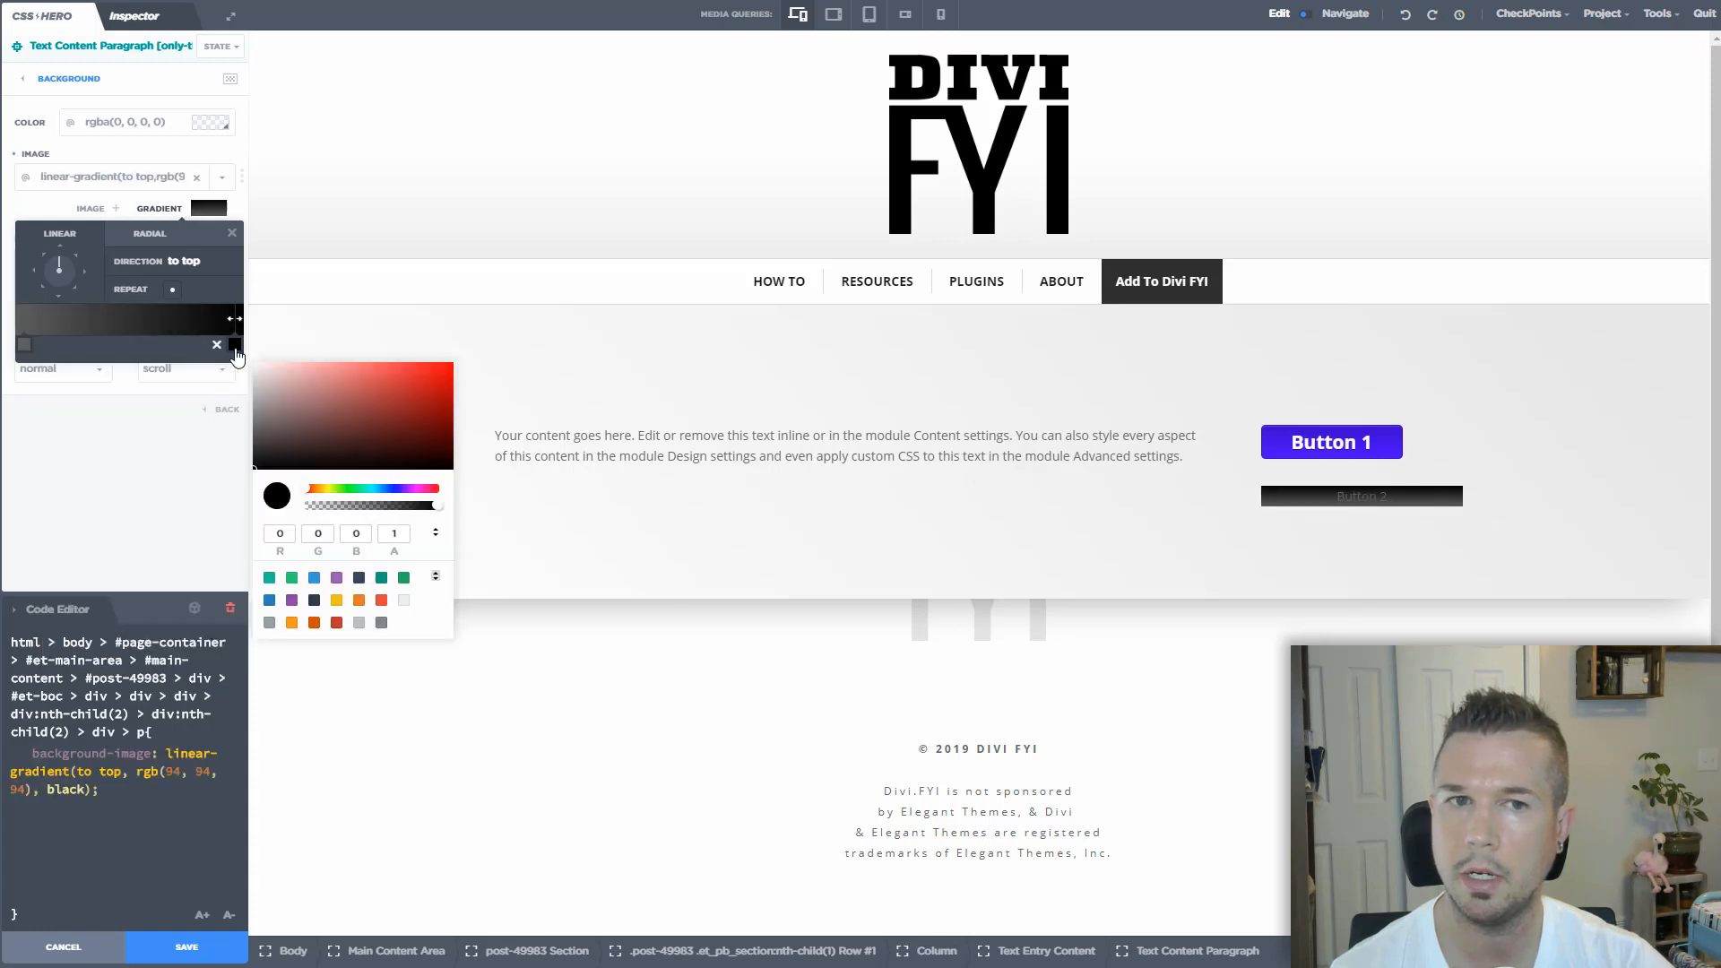
{"action": "left_click", "coordinate": [392, 489]}
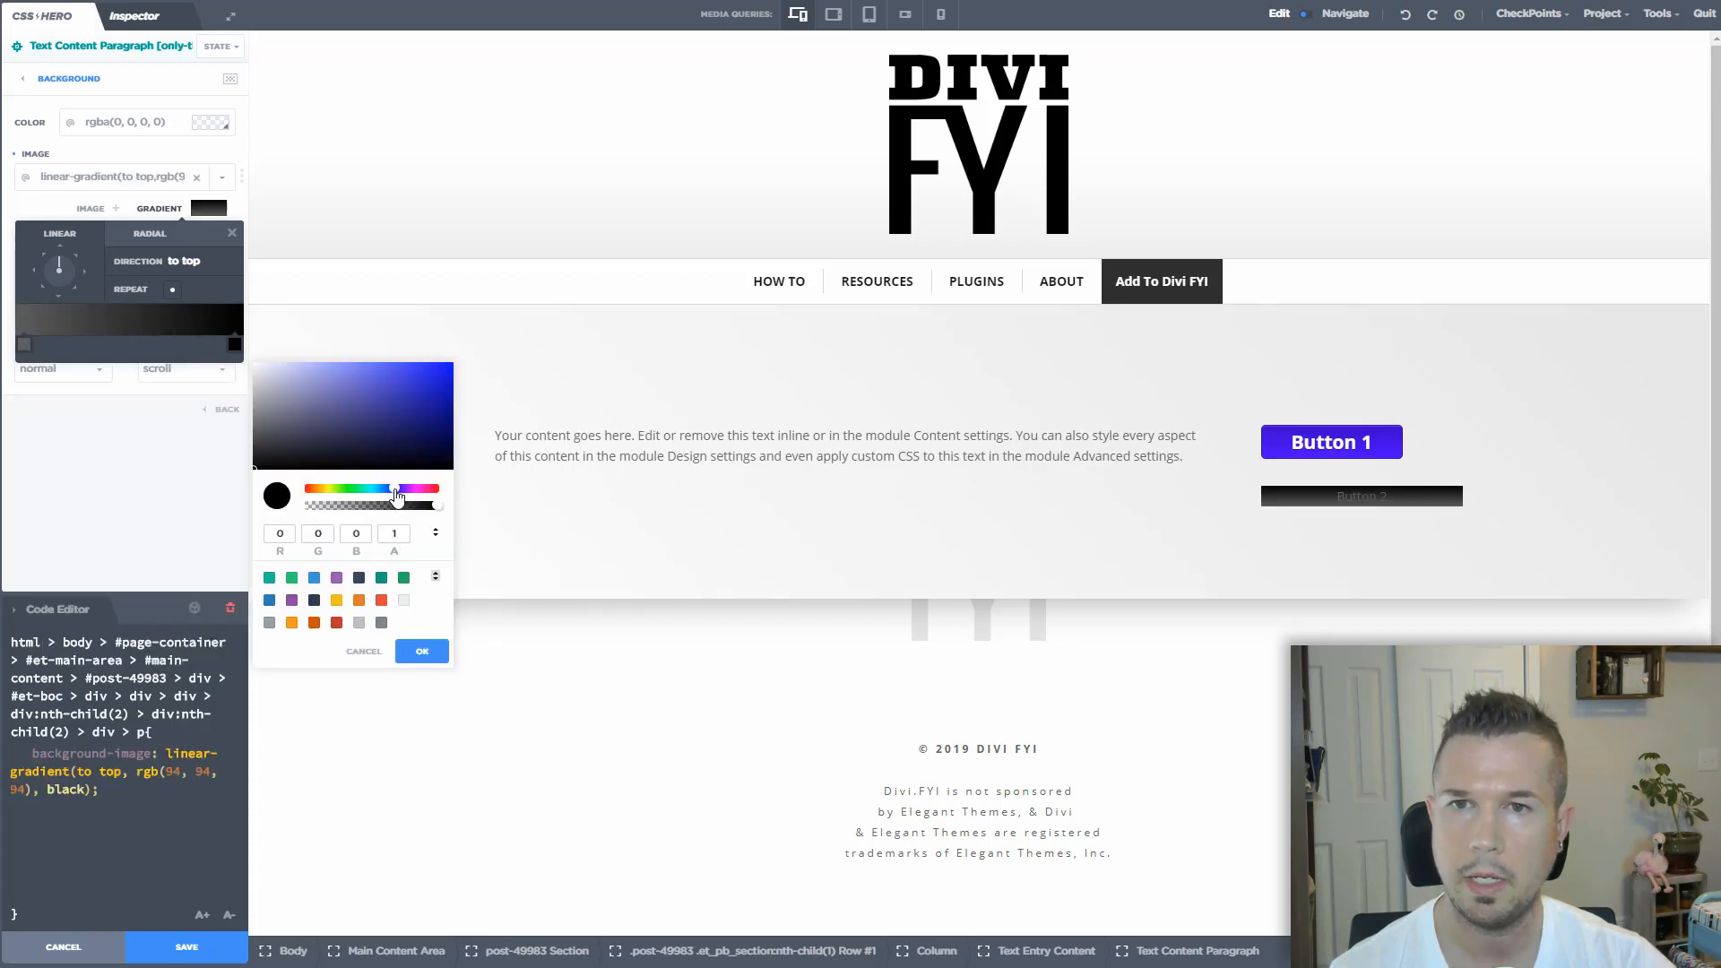
{"action": "left_click_drag", "start_coordinate": [401, 414], "coordinate": [454, 362]}
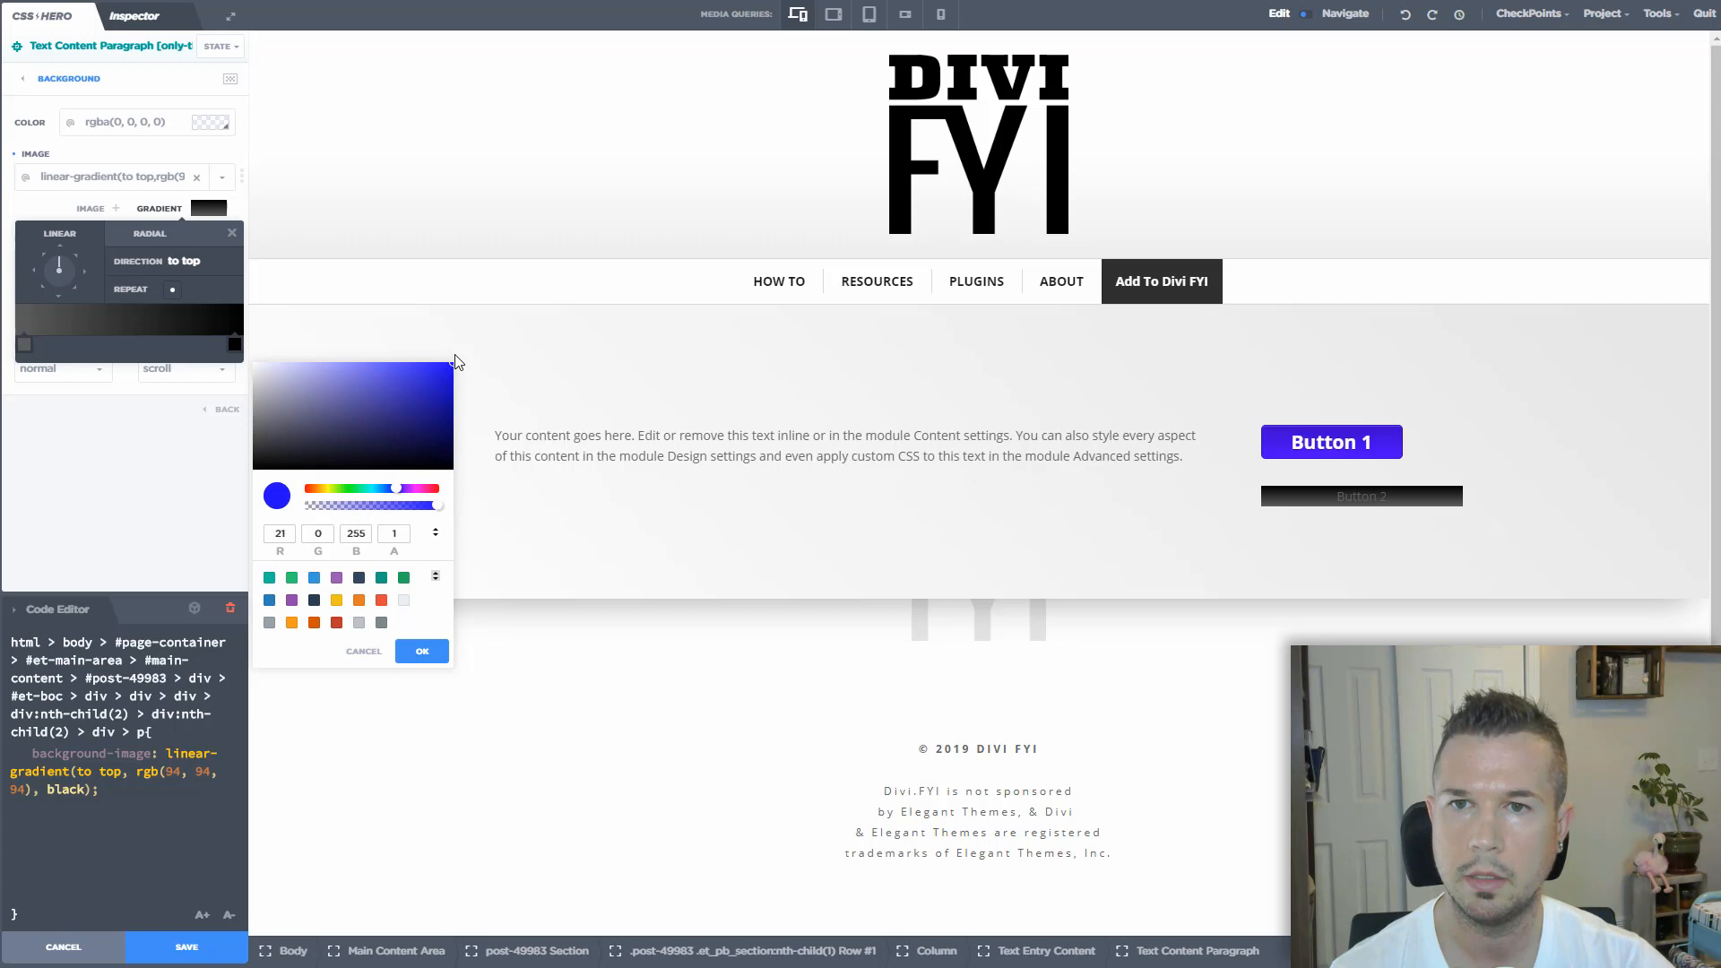
{"action": "left_click", "coordinate": [418, 657]}
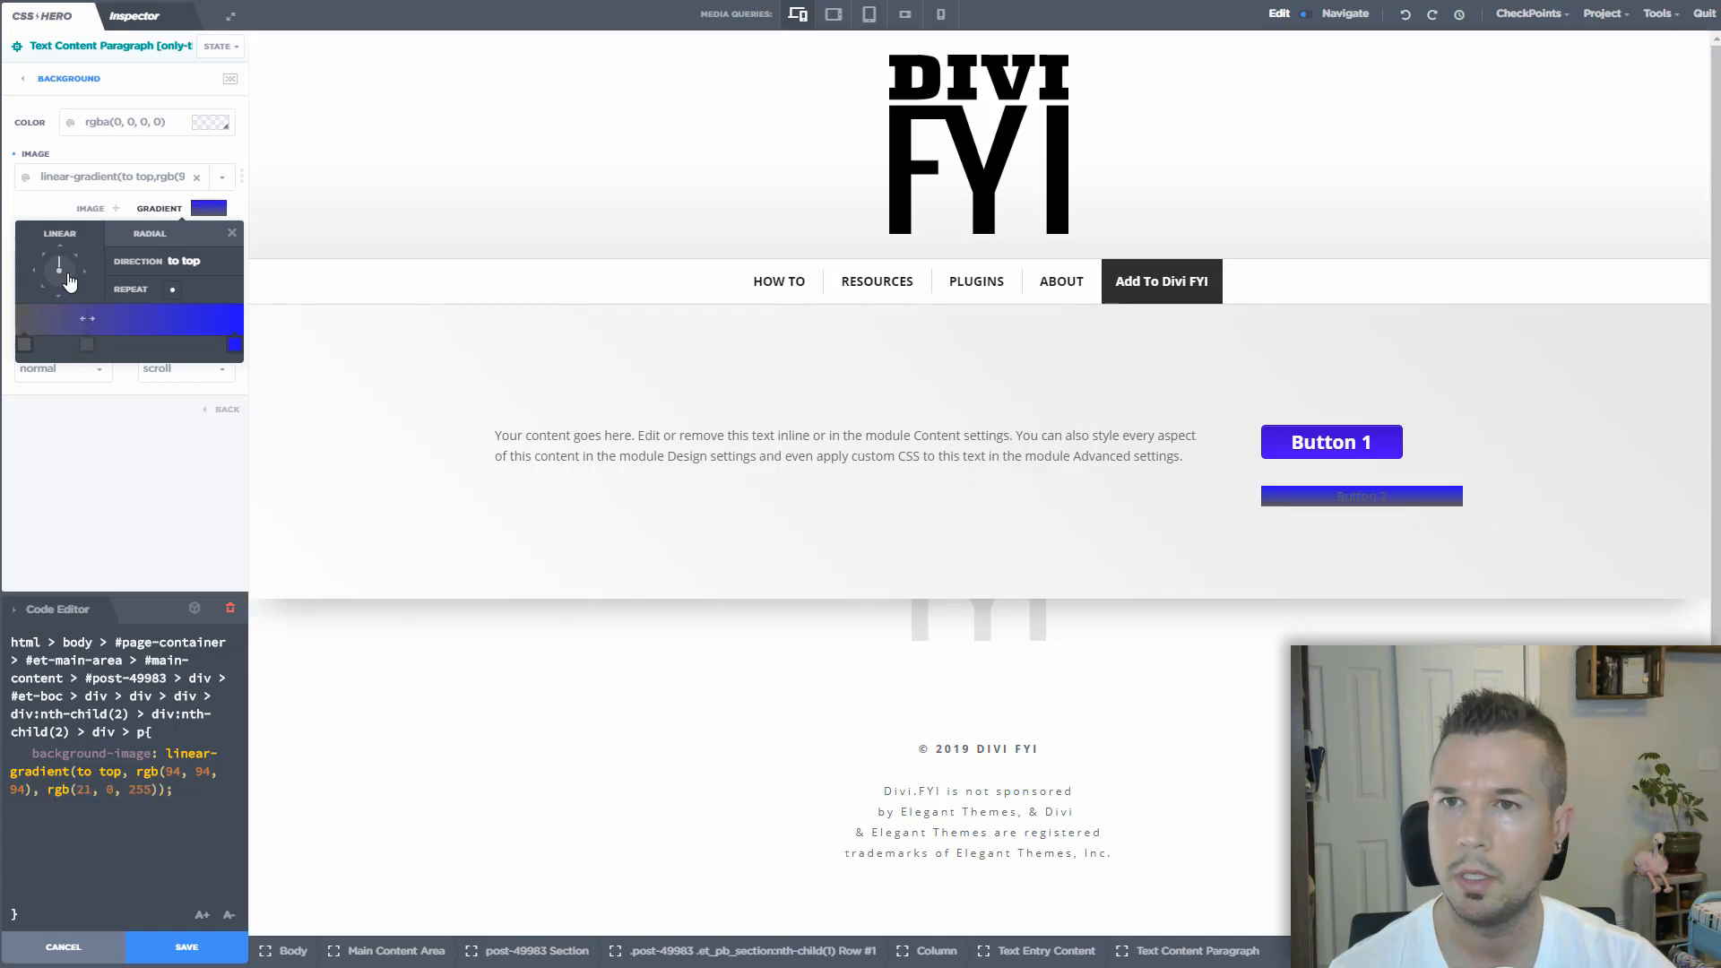
{"action": "left_click_drag", "start_coordinate": [61, 268], "coordinate": [86, 279]}
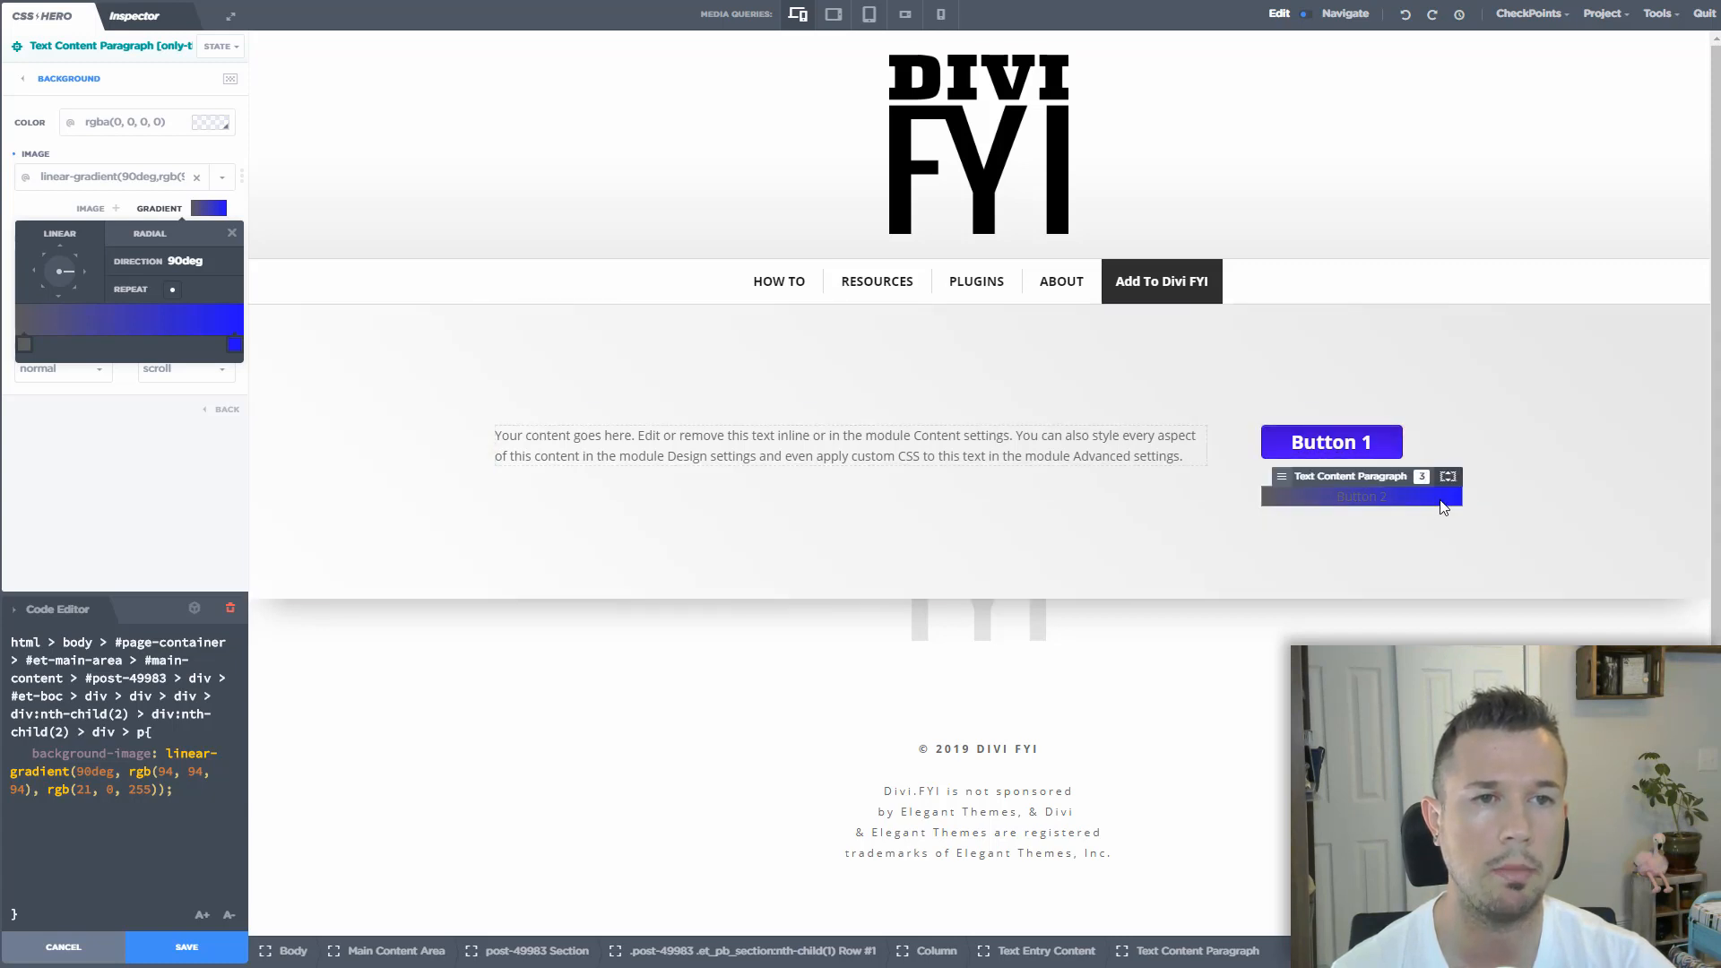
Add 17px of top padding and 13px of bottom padding to the "Button 2" paragraph
{"action": "left_click", "coordinate": [1448, 477]}
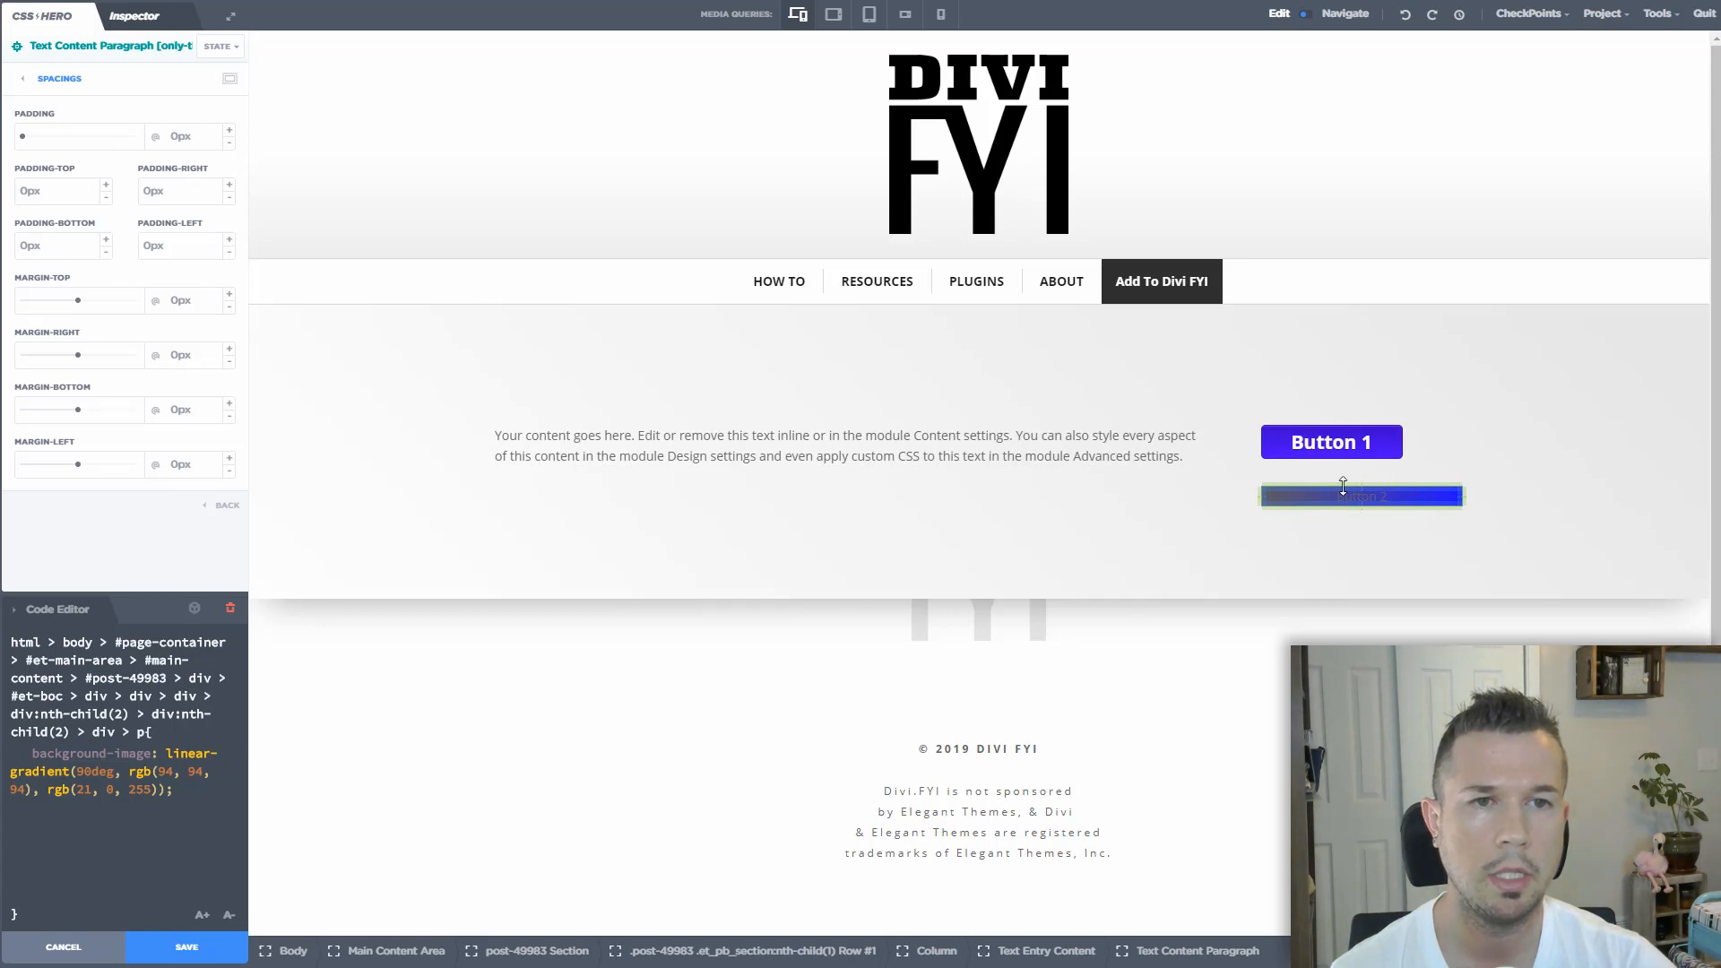
{"action": "left_click_drag", "start_coordinate": [1336, 488], "coordinate": [1342, 499]}
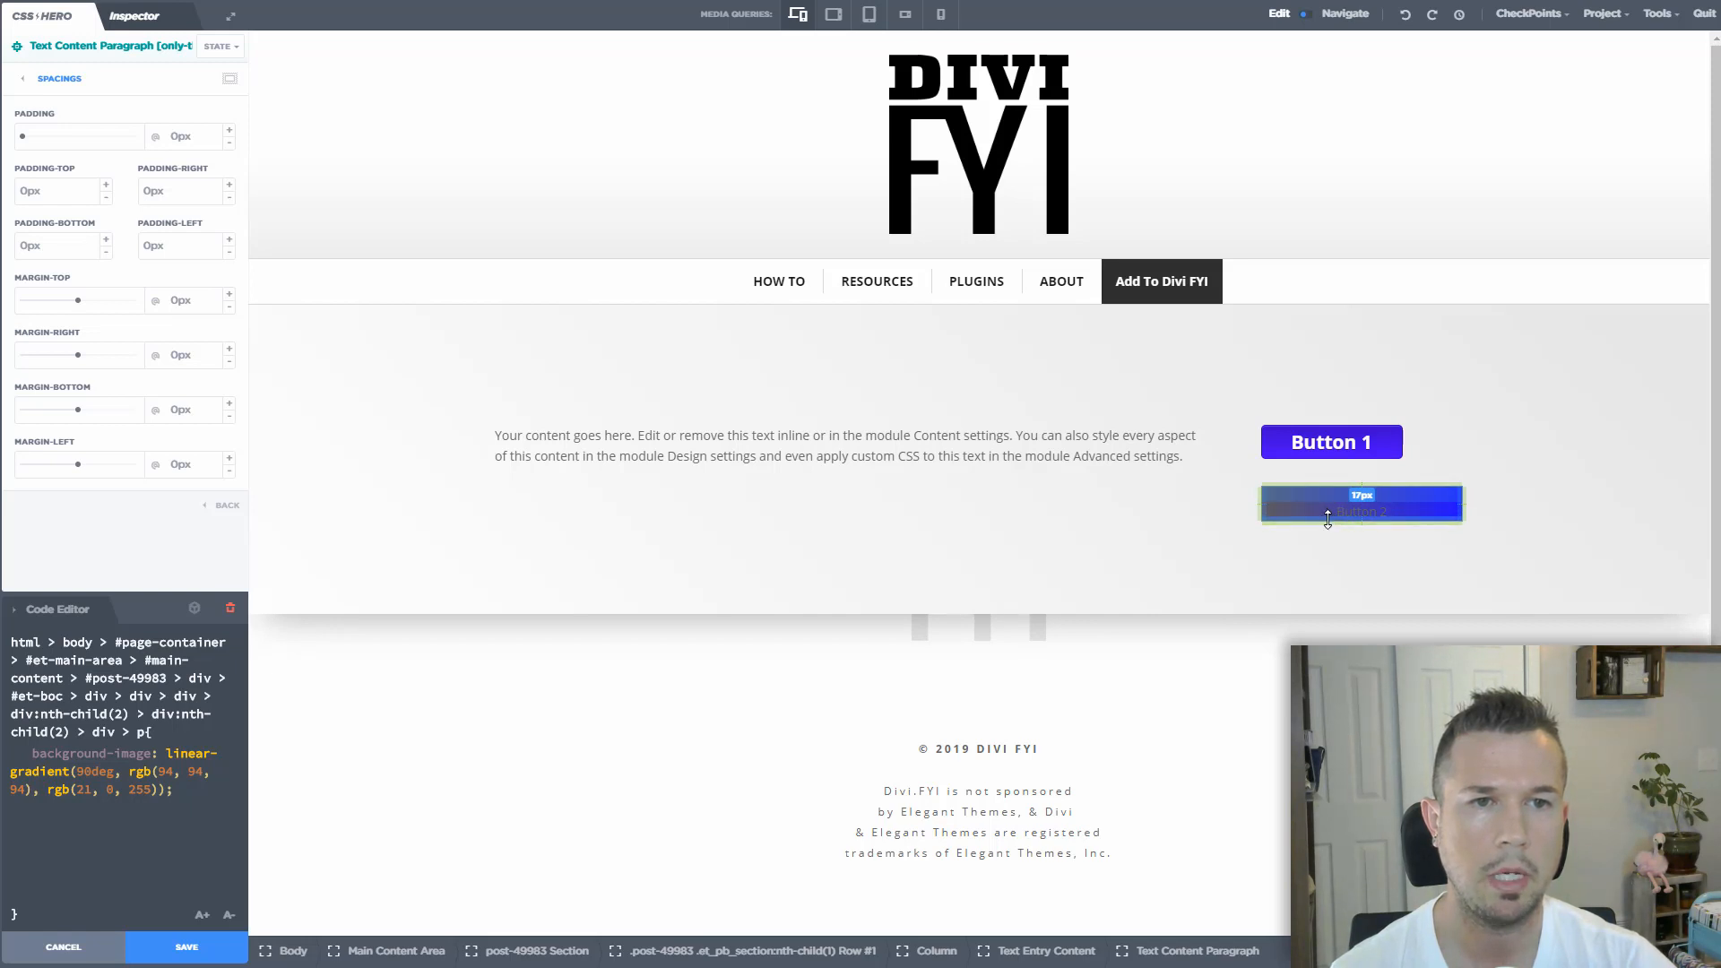
{"action": "mouse_move", "coordinate": [1326, 510]}
{"action": "left_mouse_down"}
{"action": "mouse_move", "coordinate": [1327, 536]}
{"action": "mouse_move", "coordinate": [1336, 509]}
{"action": "left_mouse_up"}
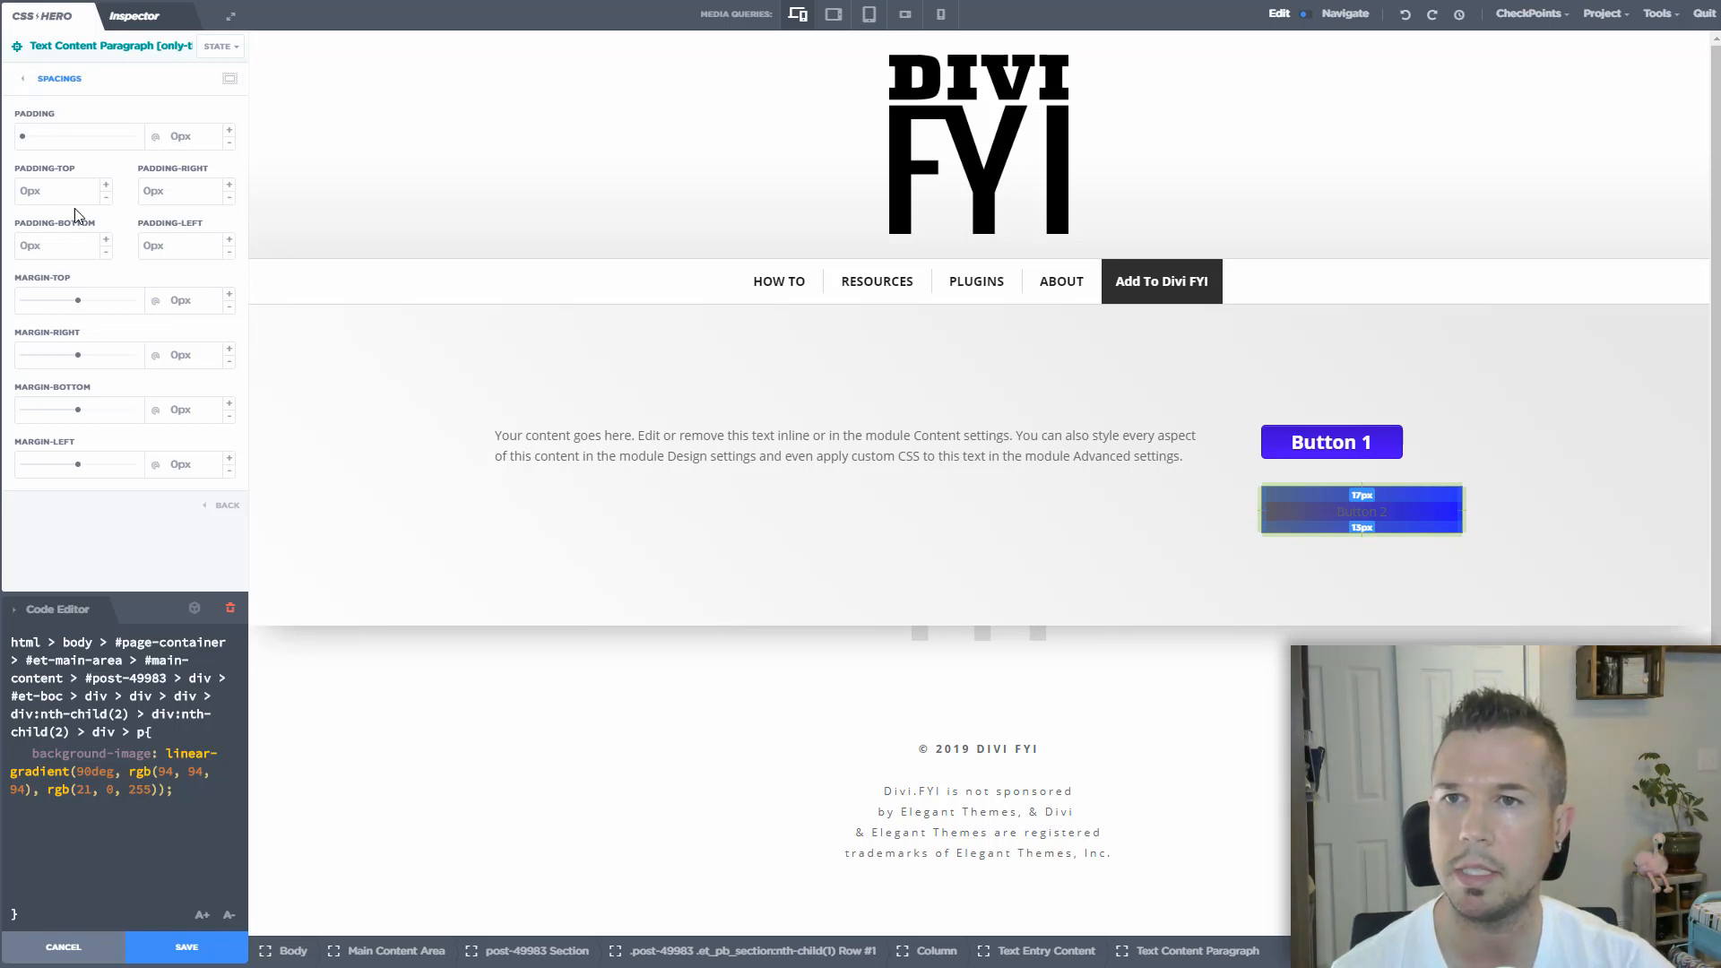
{"action": "left_click", "coordinate": [211, 793]}
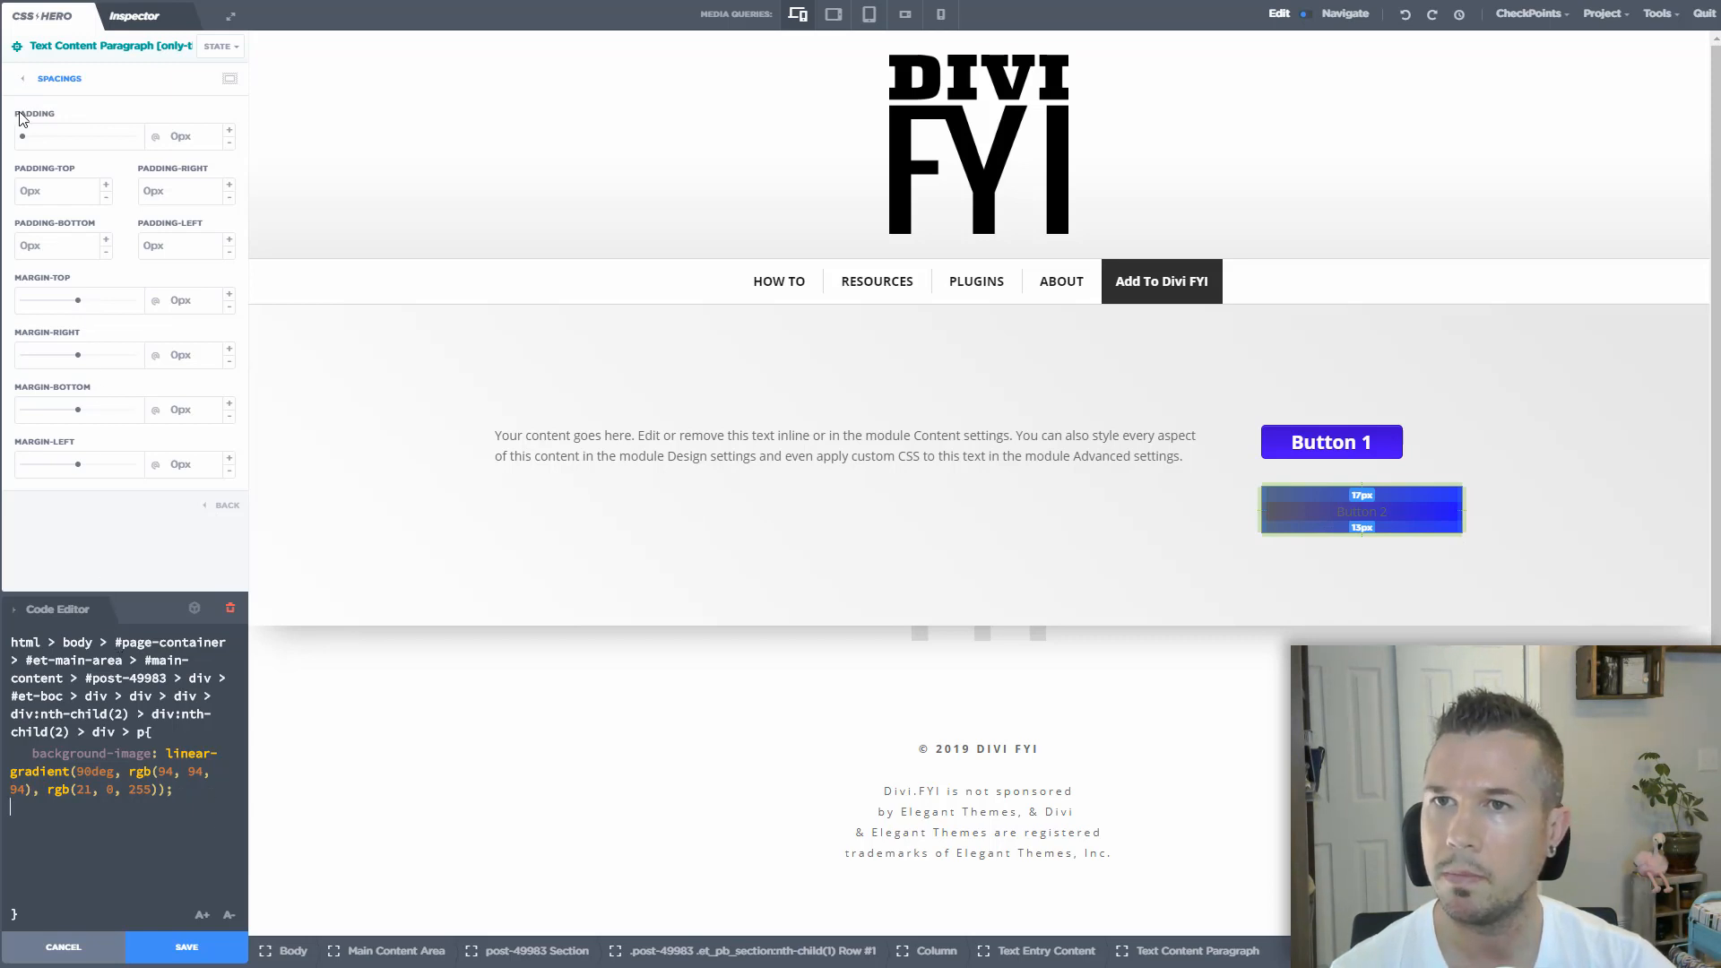
{"action": "left_click", "coordinate": [20, 84]}
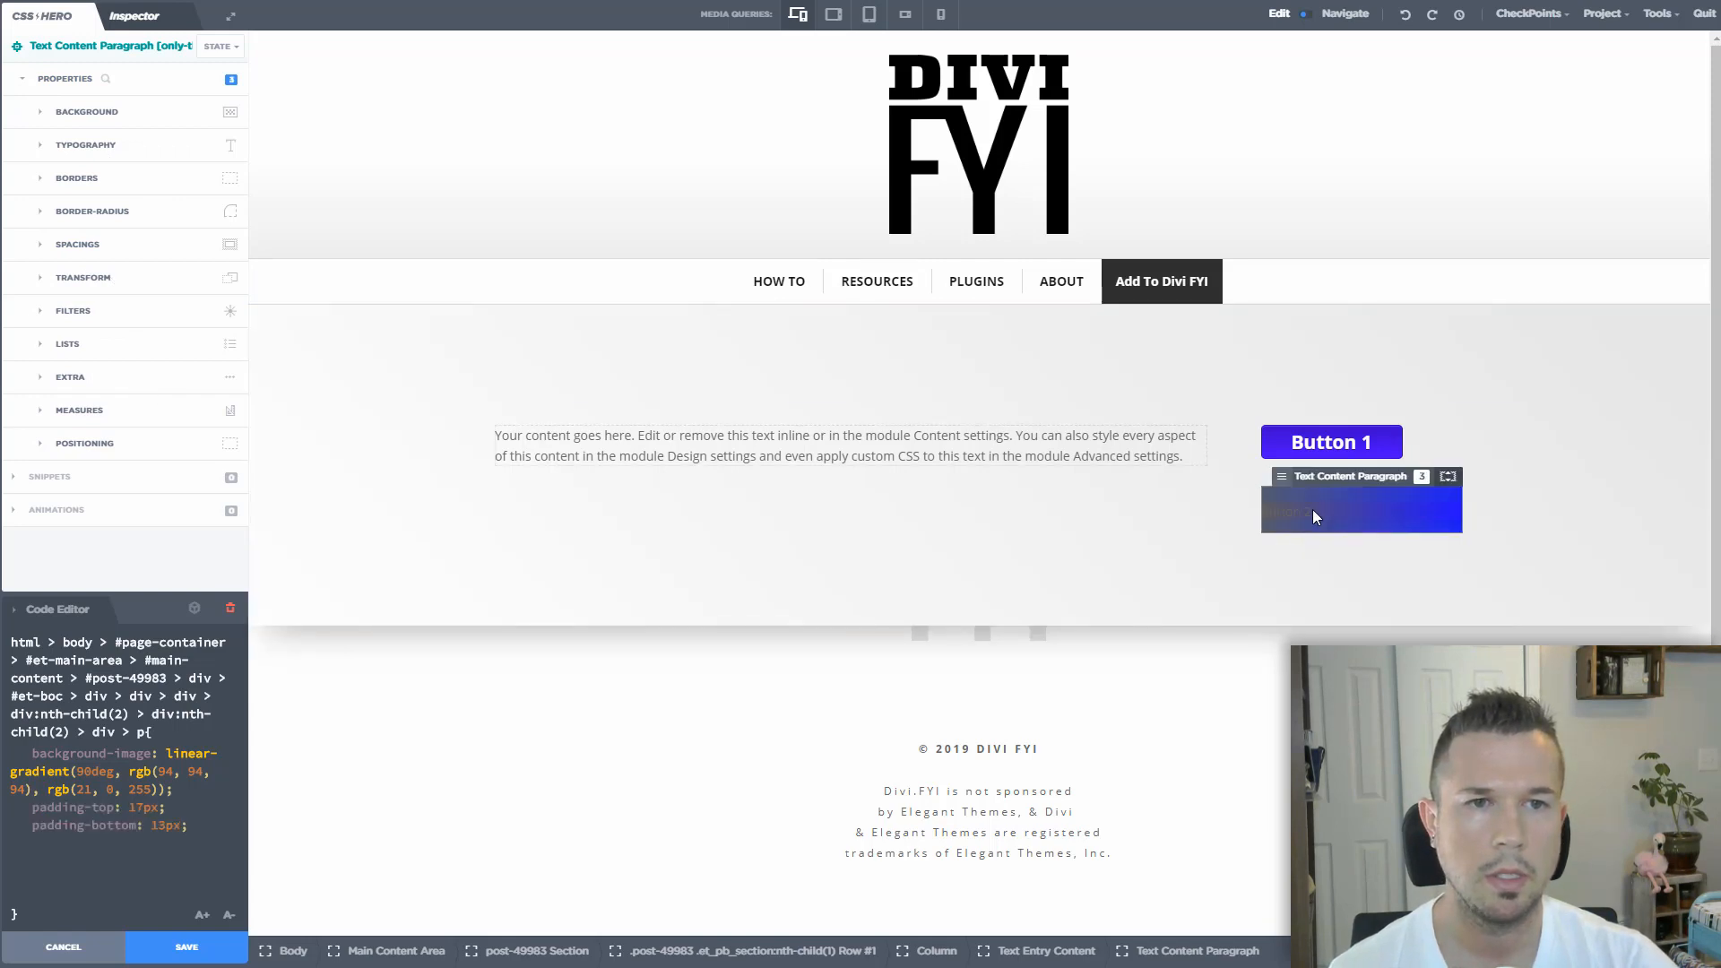
Change padding-bottom in the "Button 2" paragraph's CSS code to 17px
{"action": "left_click", "coordinate": [1293, 499]}
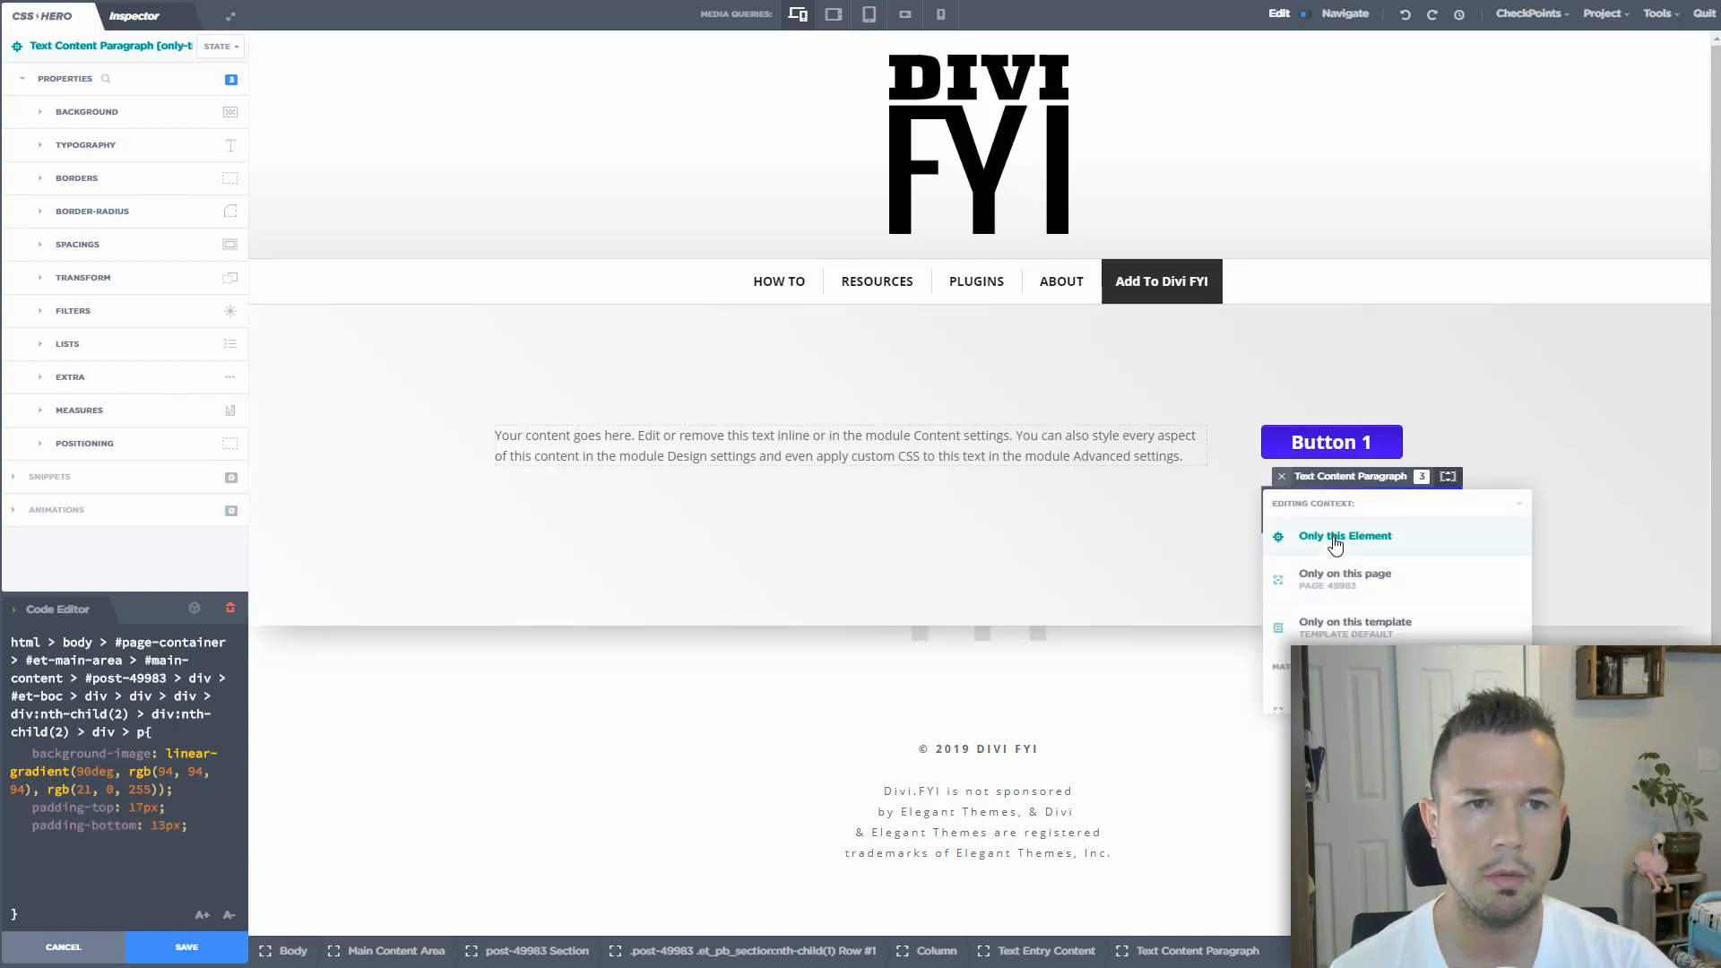
{"action": "left_click", "coordinate": [1337, 544]}
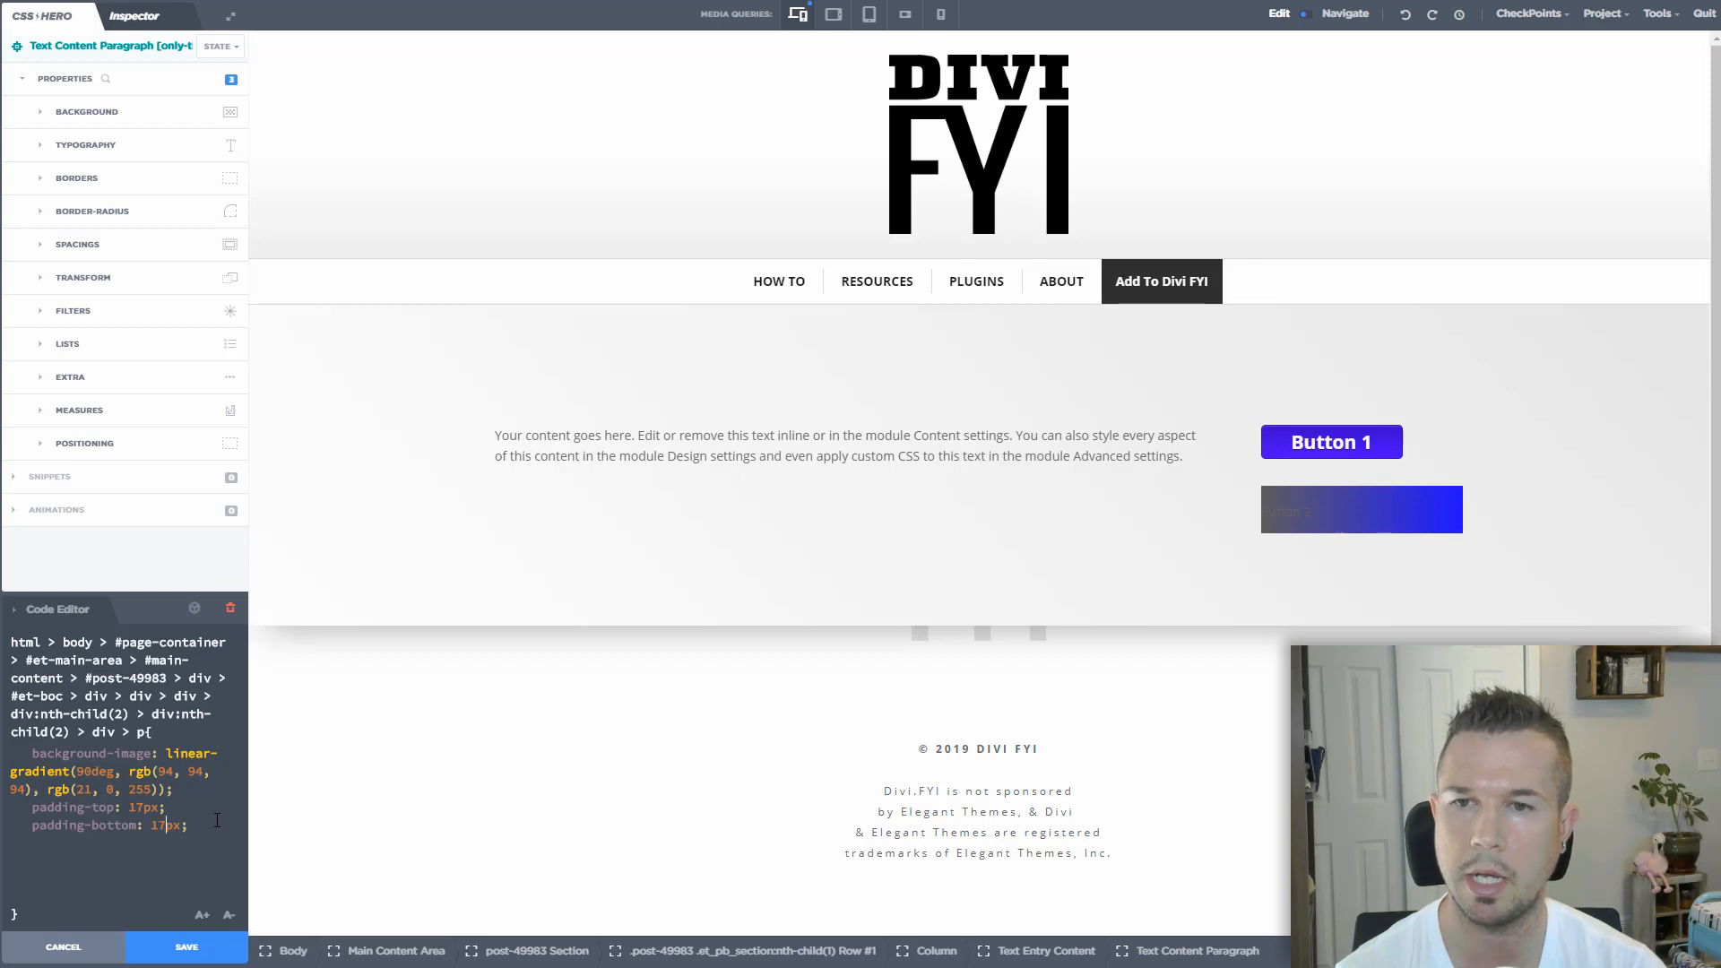
{"action": "key", "text": "Up"}
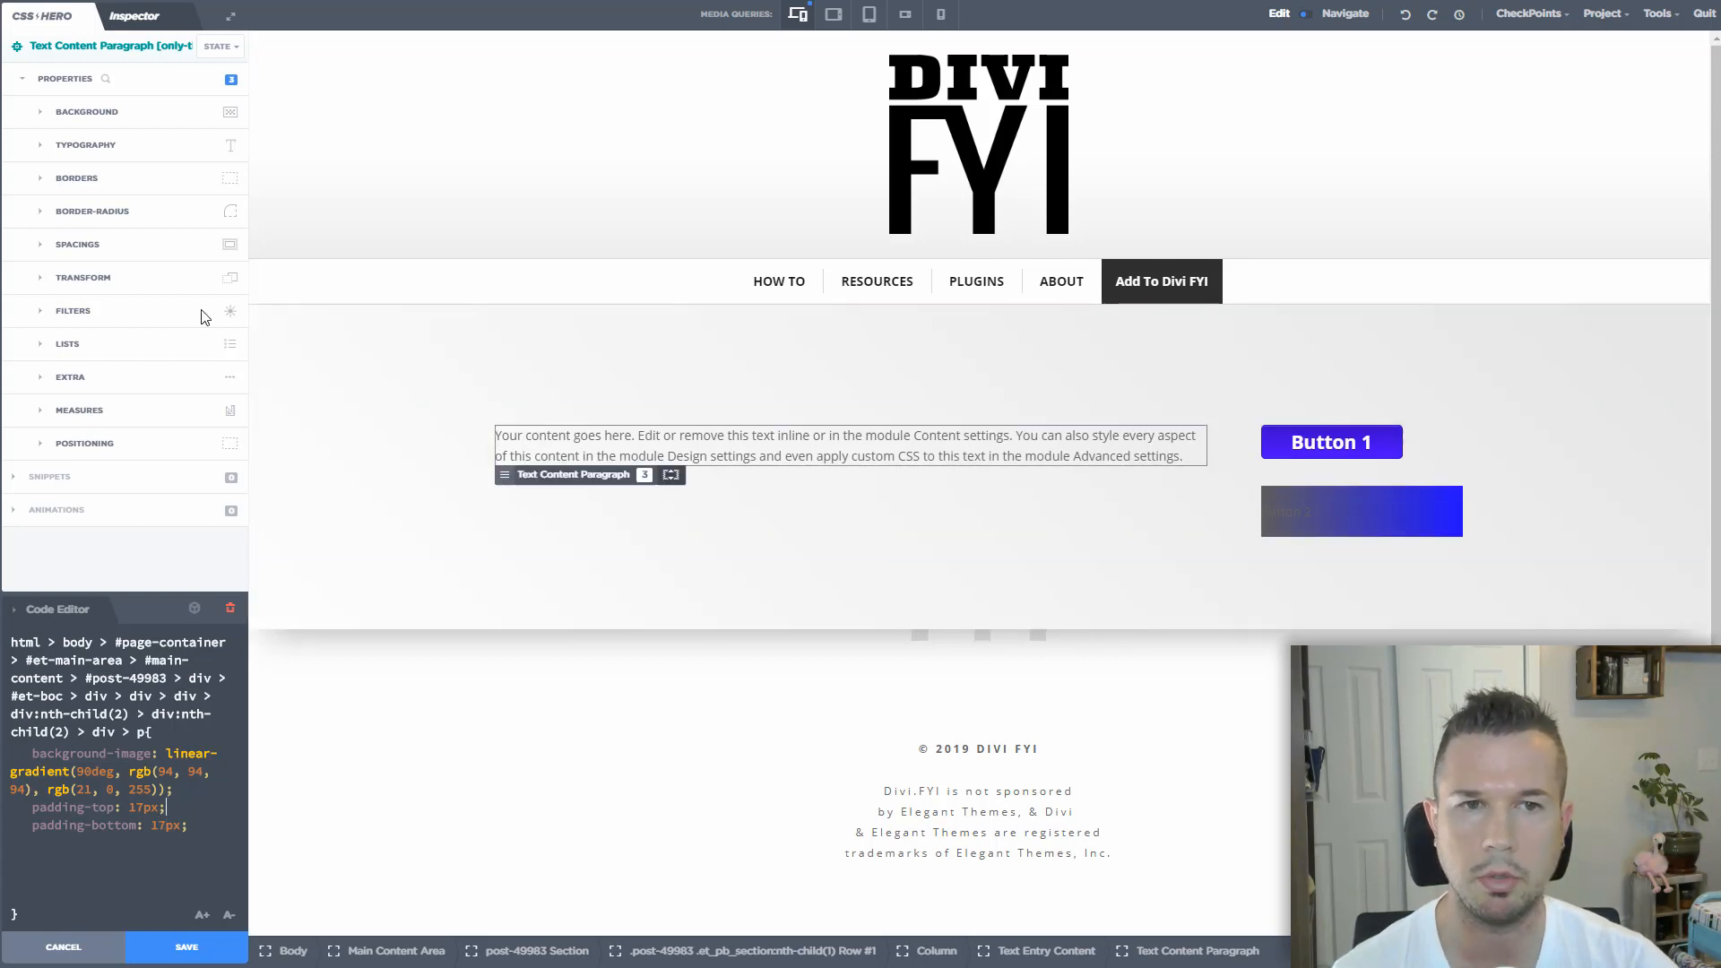
Make the "Button 2" paragraph's text white, rgb(255,255,255), and center-align it
{"action": "left_click", "coordinate": [42, 149]}
{"action": "left_click", "coordinate": [210, 126]}
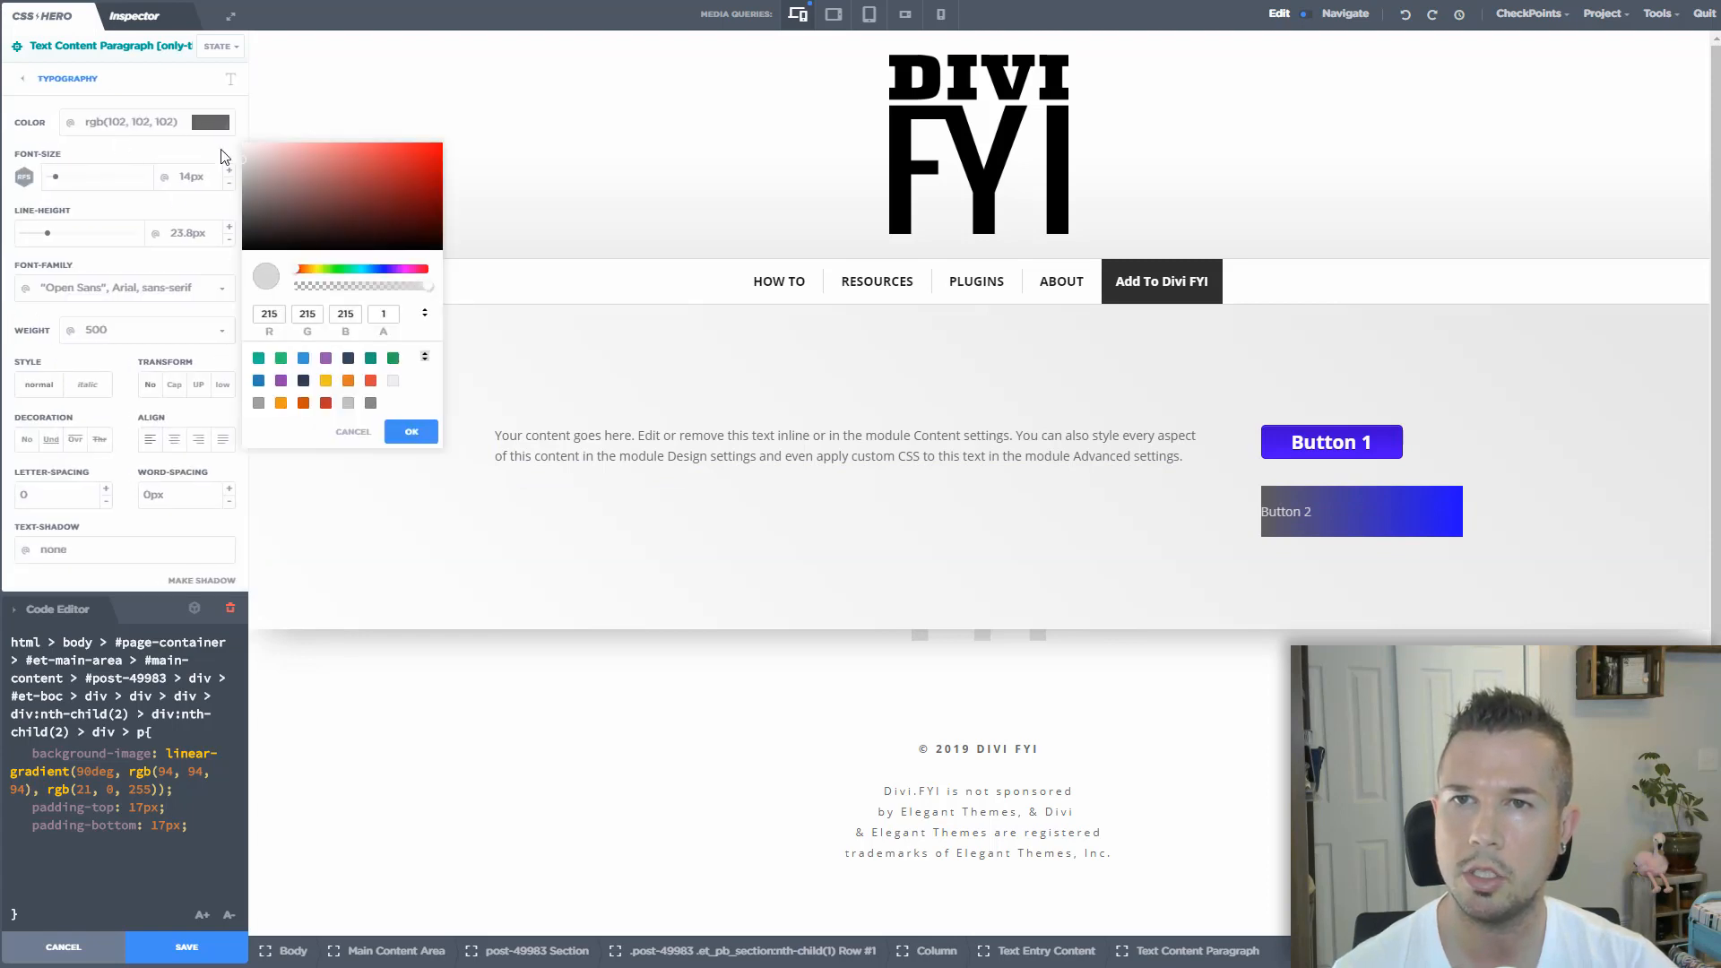
{"action": "left_click_drag", "start_coordinate": [221, 150], "coordinate": [219, 144]}
{"action": "left_click", "coordinate": [421, 434]}
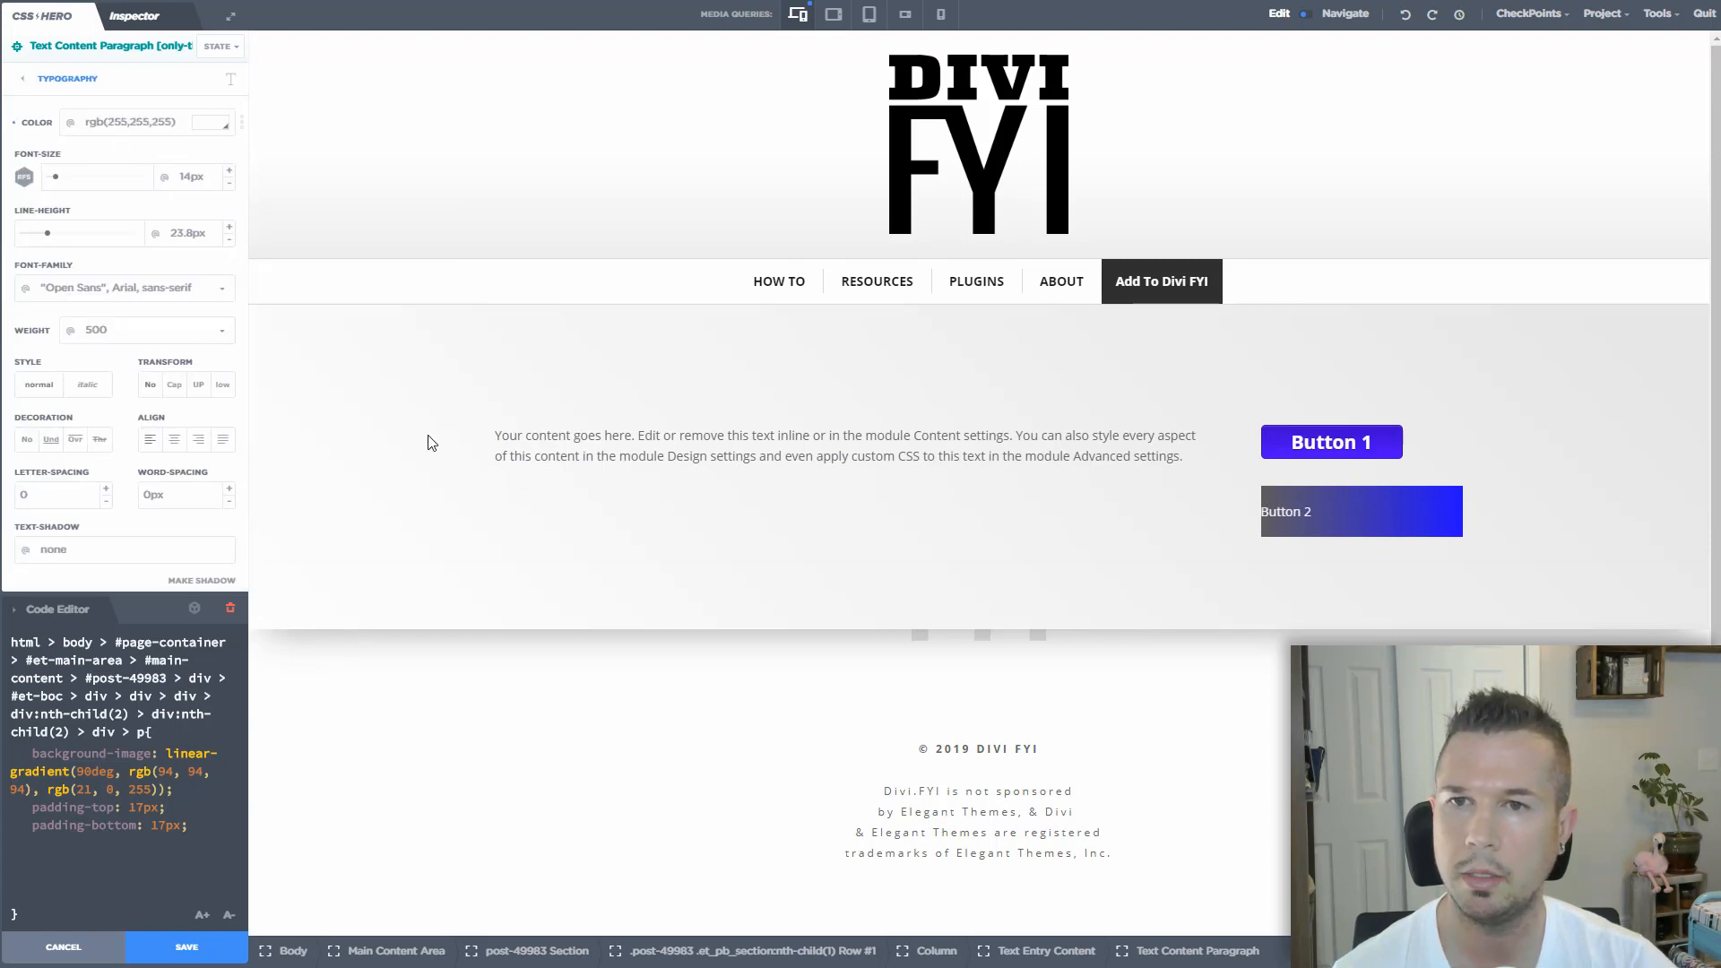
{"action": "left_click", "coordinate": [179, 443]}
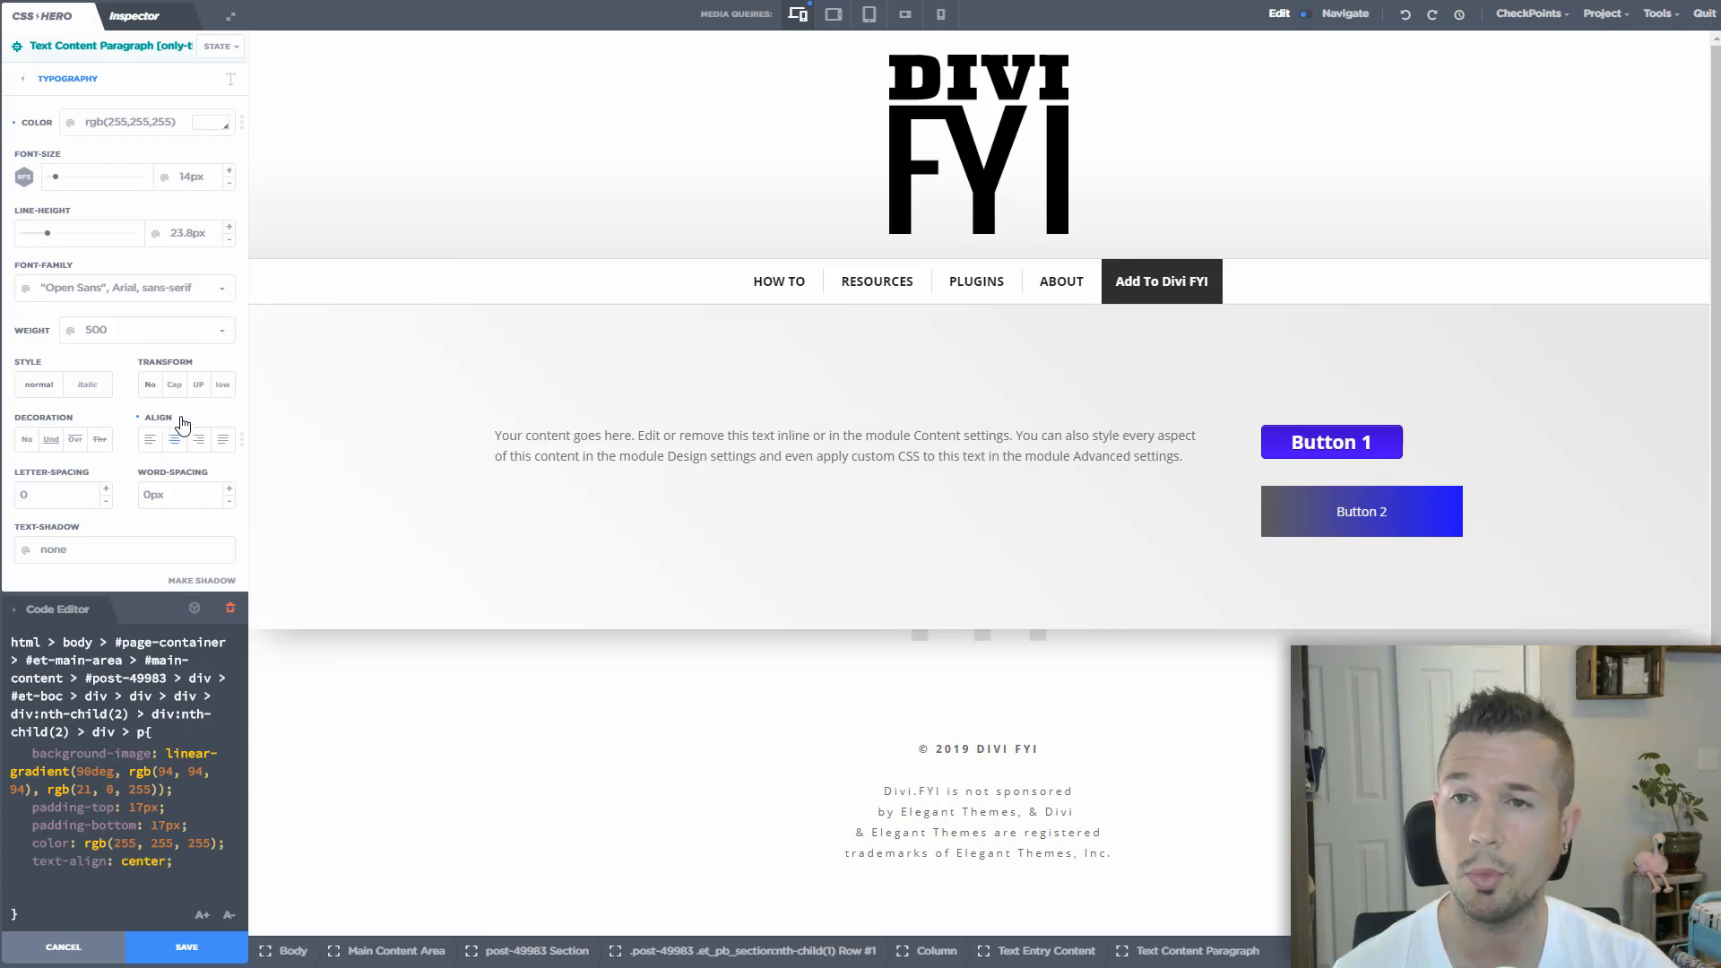
Set the font size of the "Button 2" paragraph to 26px
{"action": "left_click", "coordinate": [231, 173]}
{"action": "left_click", "coordinate": [230, 173]}
{"action": "left_click", "coordinate": [231, 173]}
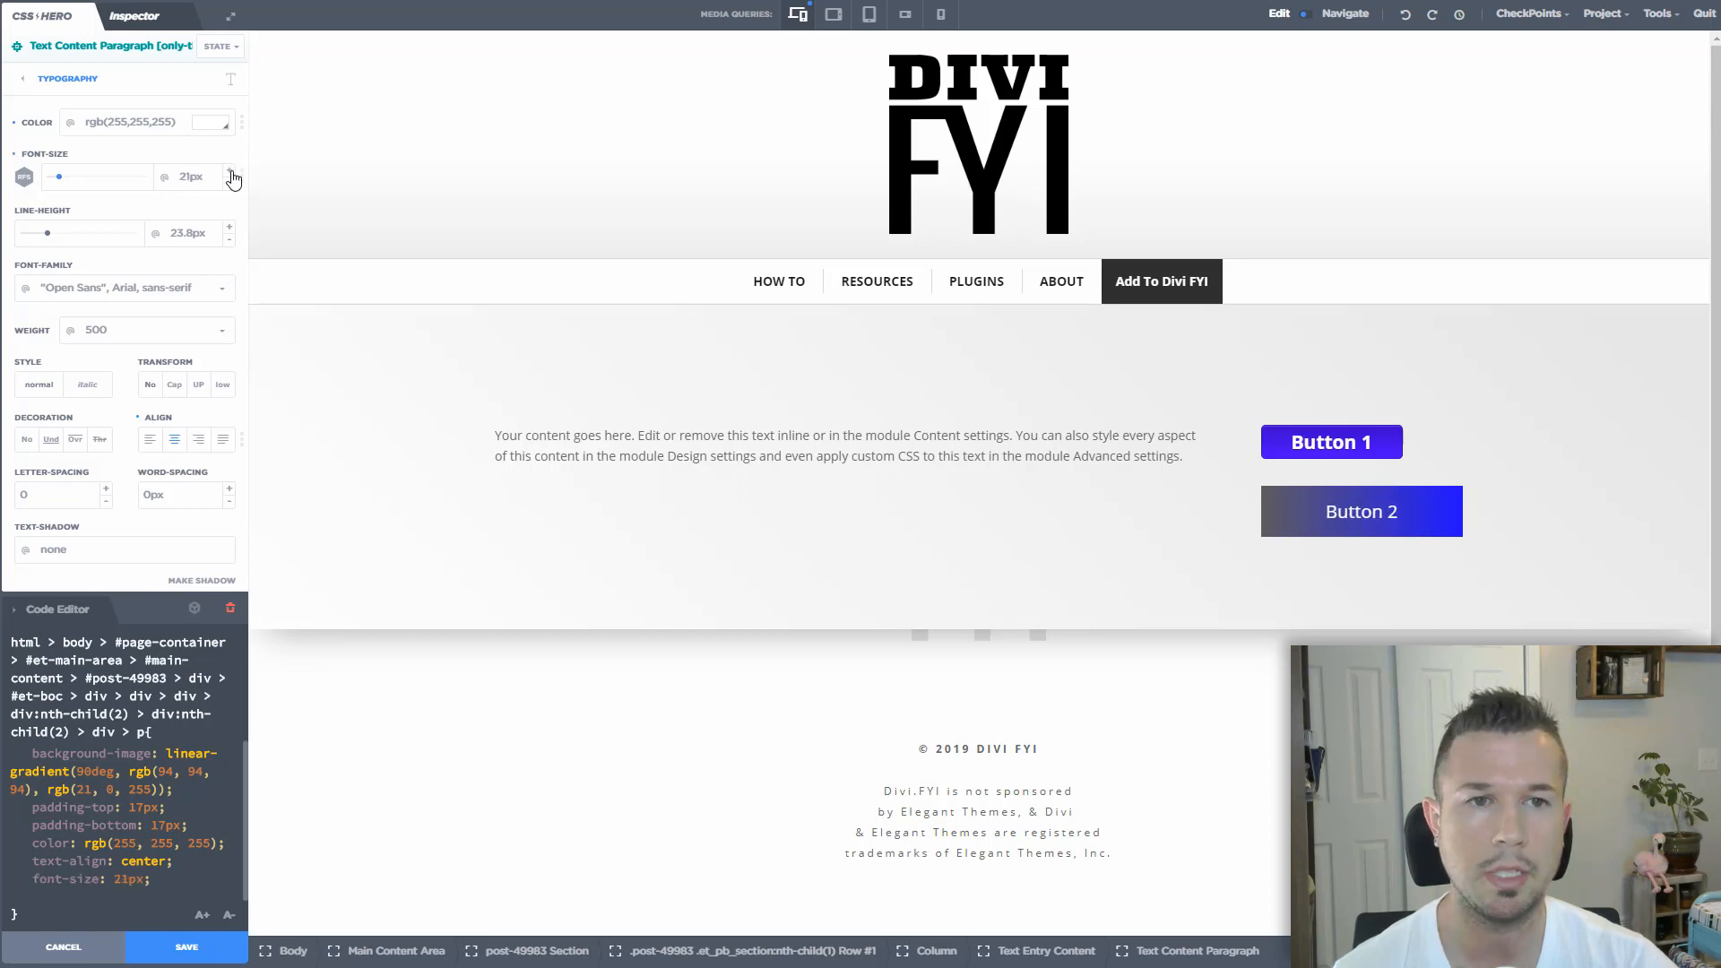
{"action": "left_click", "coordinate": [231, 173]}
{"action": "left_click", "coordinate": [231, 173]}
{"action": "left_click", "coordinate": [231, 173]}
{"action": "left_click", "coordinate": [230, 173]}
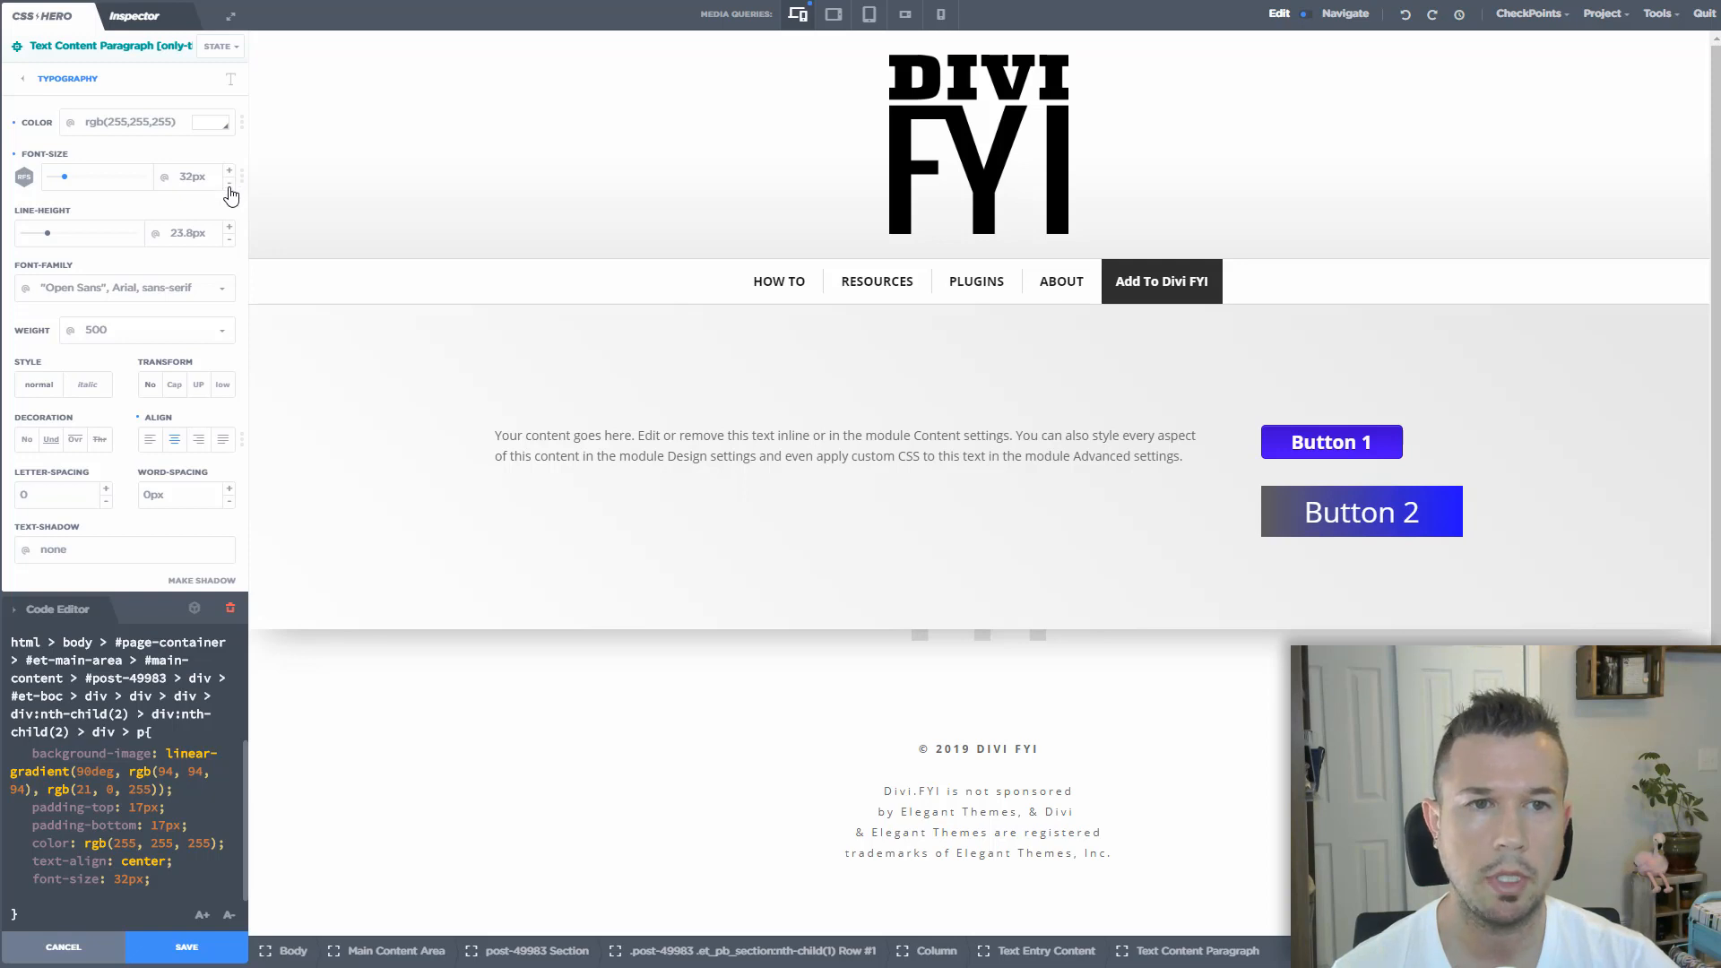
{"action": "left_click", "coordinate": [230, 186]}
{"action": "left_click", "coordinate": [231, 185]}
{"action": "left_click", "coordinate": [230, 186]}
{"action": "left_click", "coordinate": [230, 185]}
{"action": "left_click", "coordinate": [231, 185]}
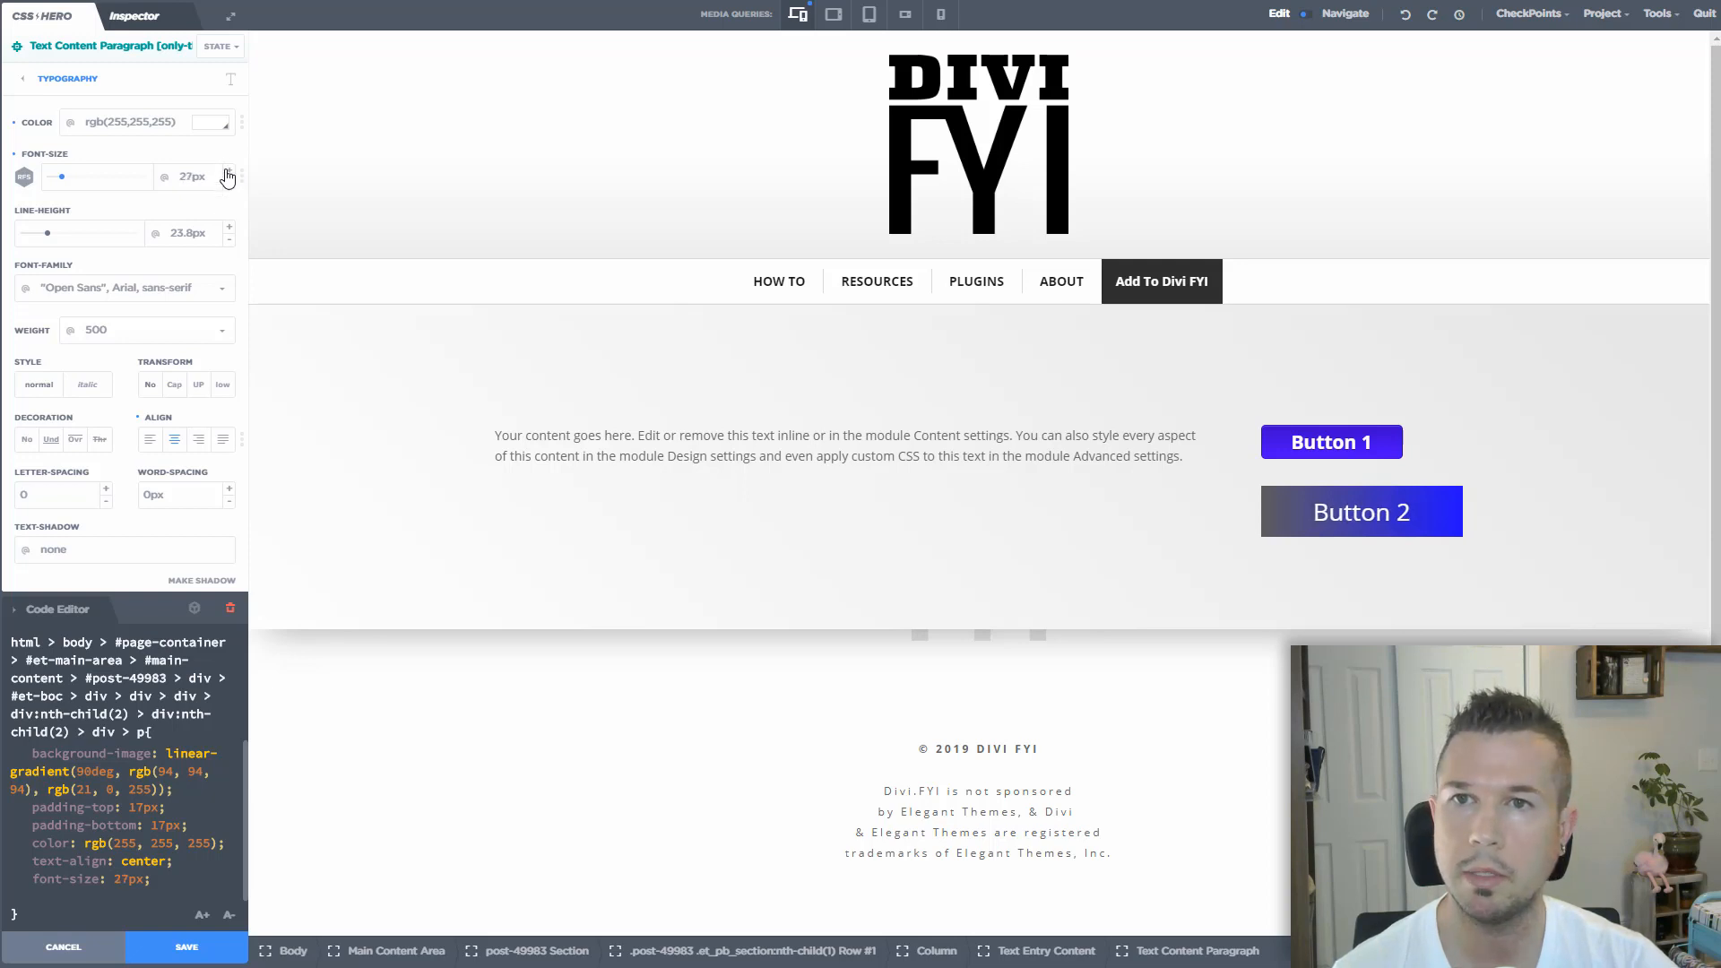
{"action": "left_click", "coordinate": [231, 186]}
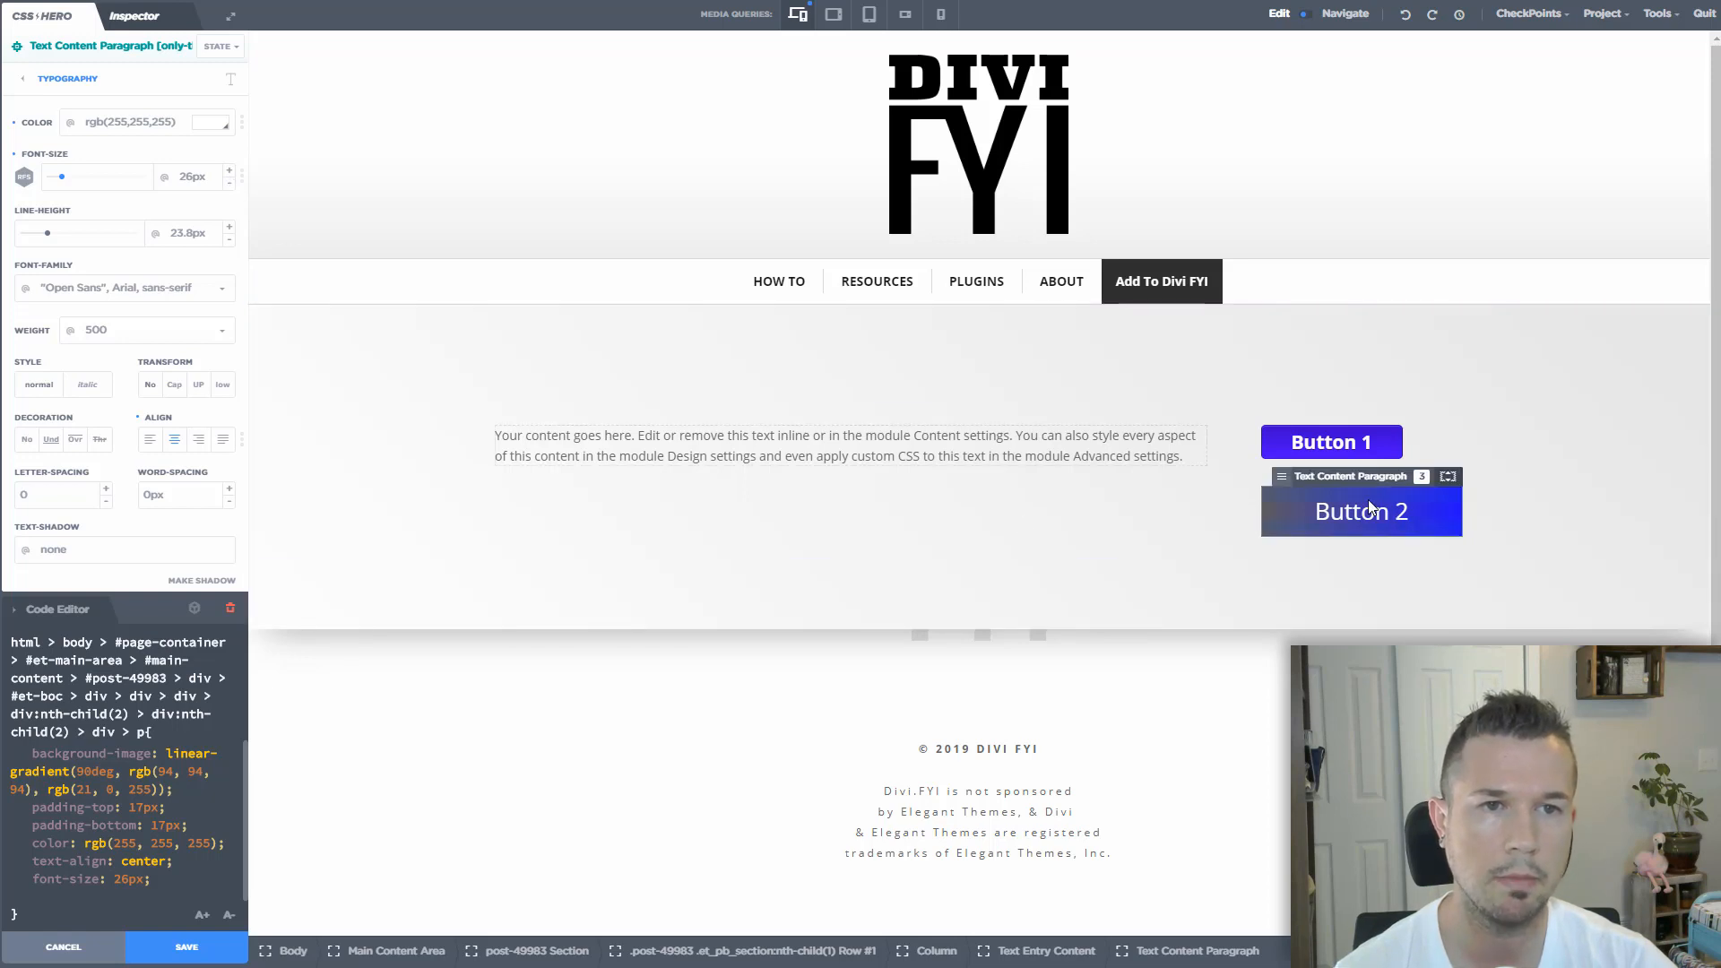
{"action": "left_click", "coordinate": [24, 83]}
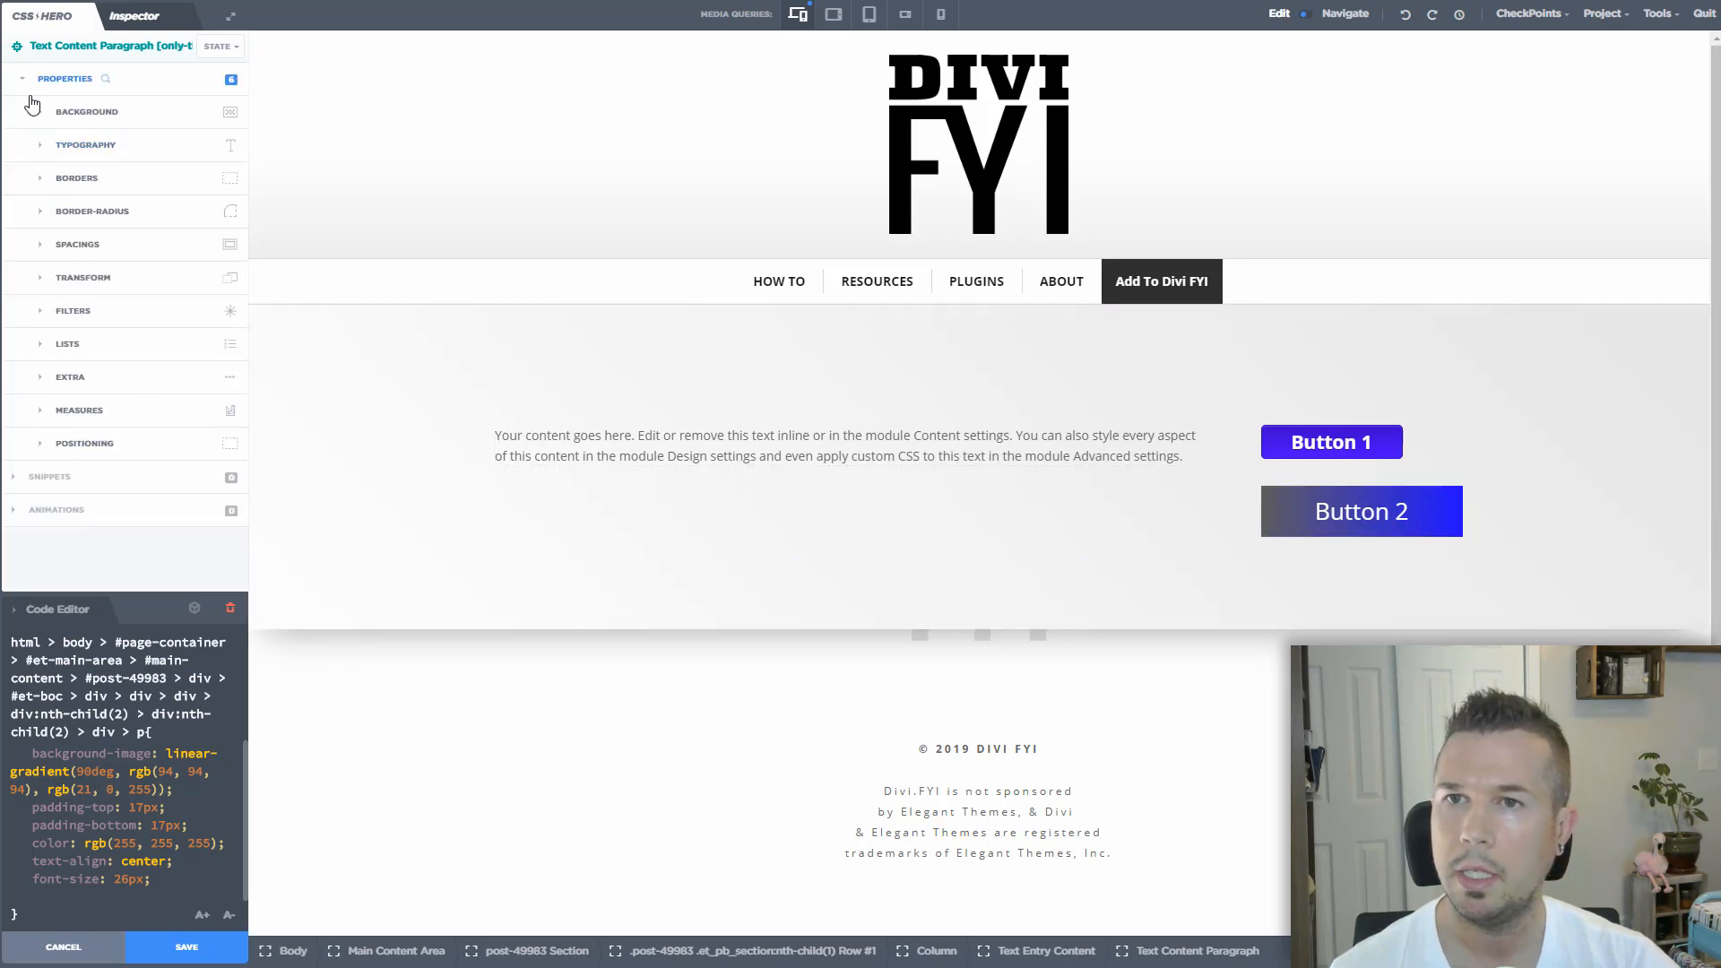
Round the corners of the "Button 2" paragraph with a 25px border radius
{"action": "left_click", "coordinate": [38, 180]}
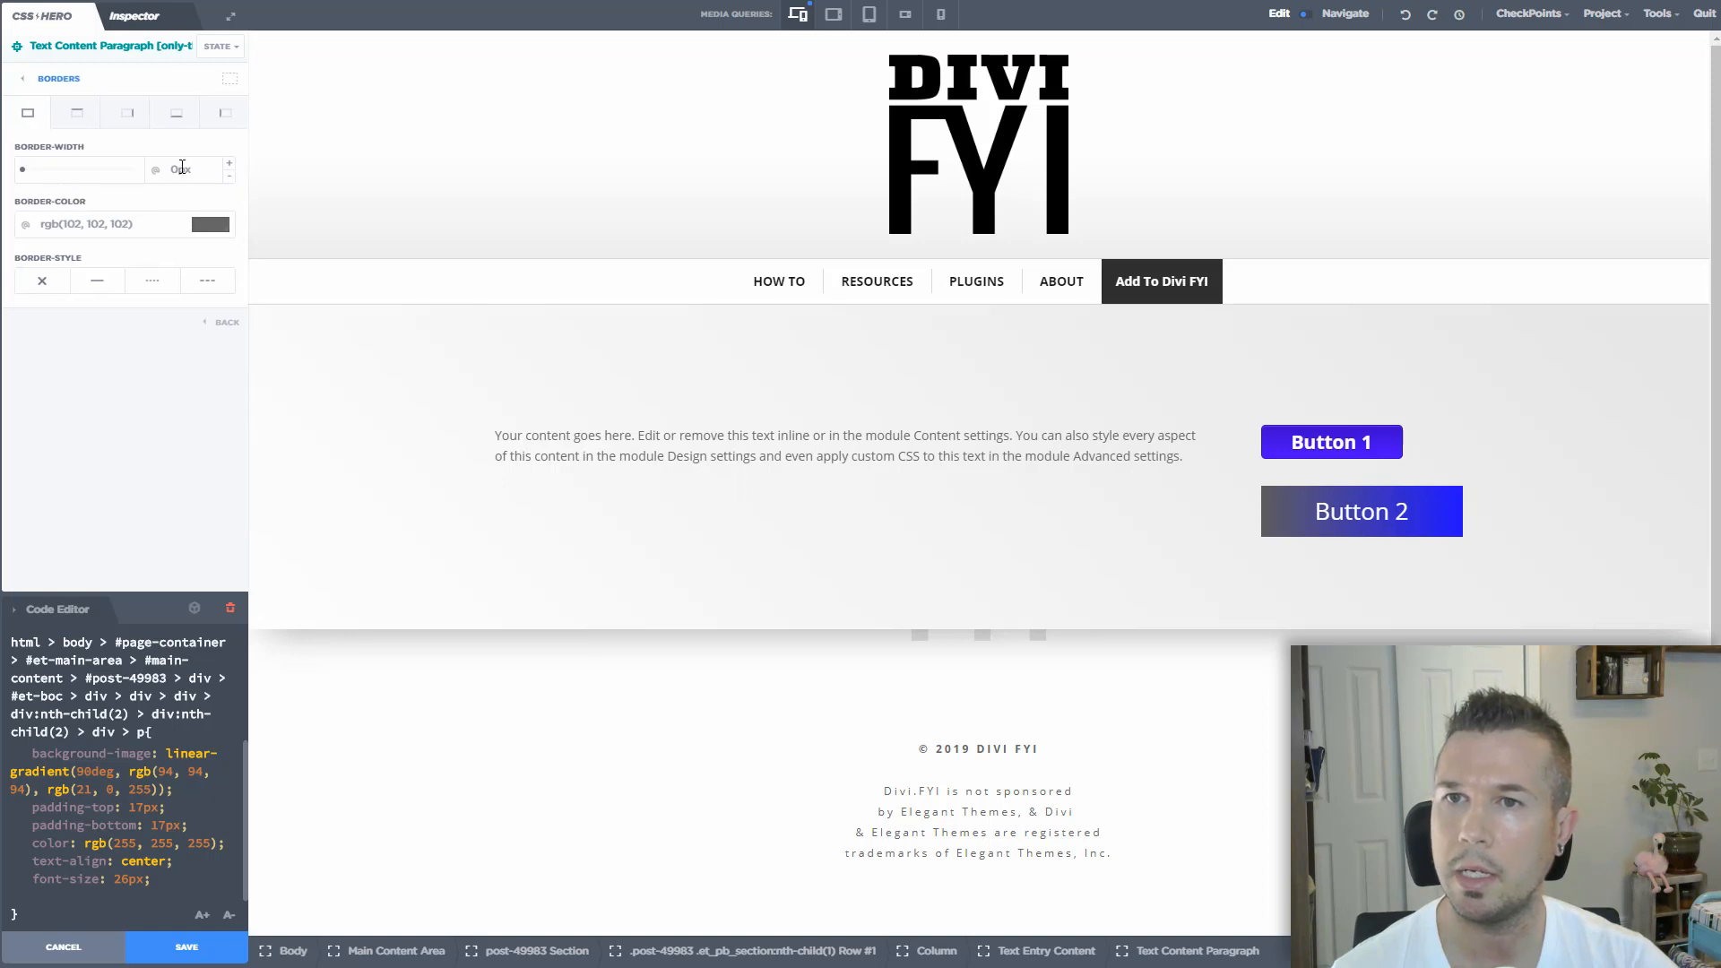
{"action": "left_click", "coordinate": [22, 79]}
{"action": "left_click", "coordinate": [92, 212]}
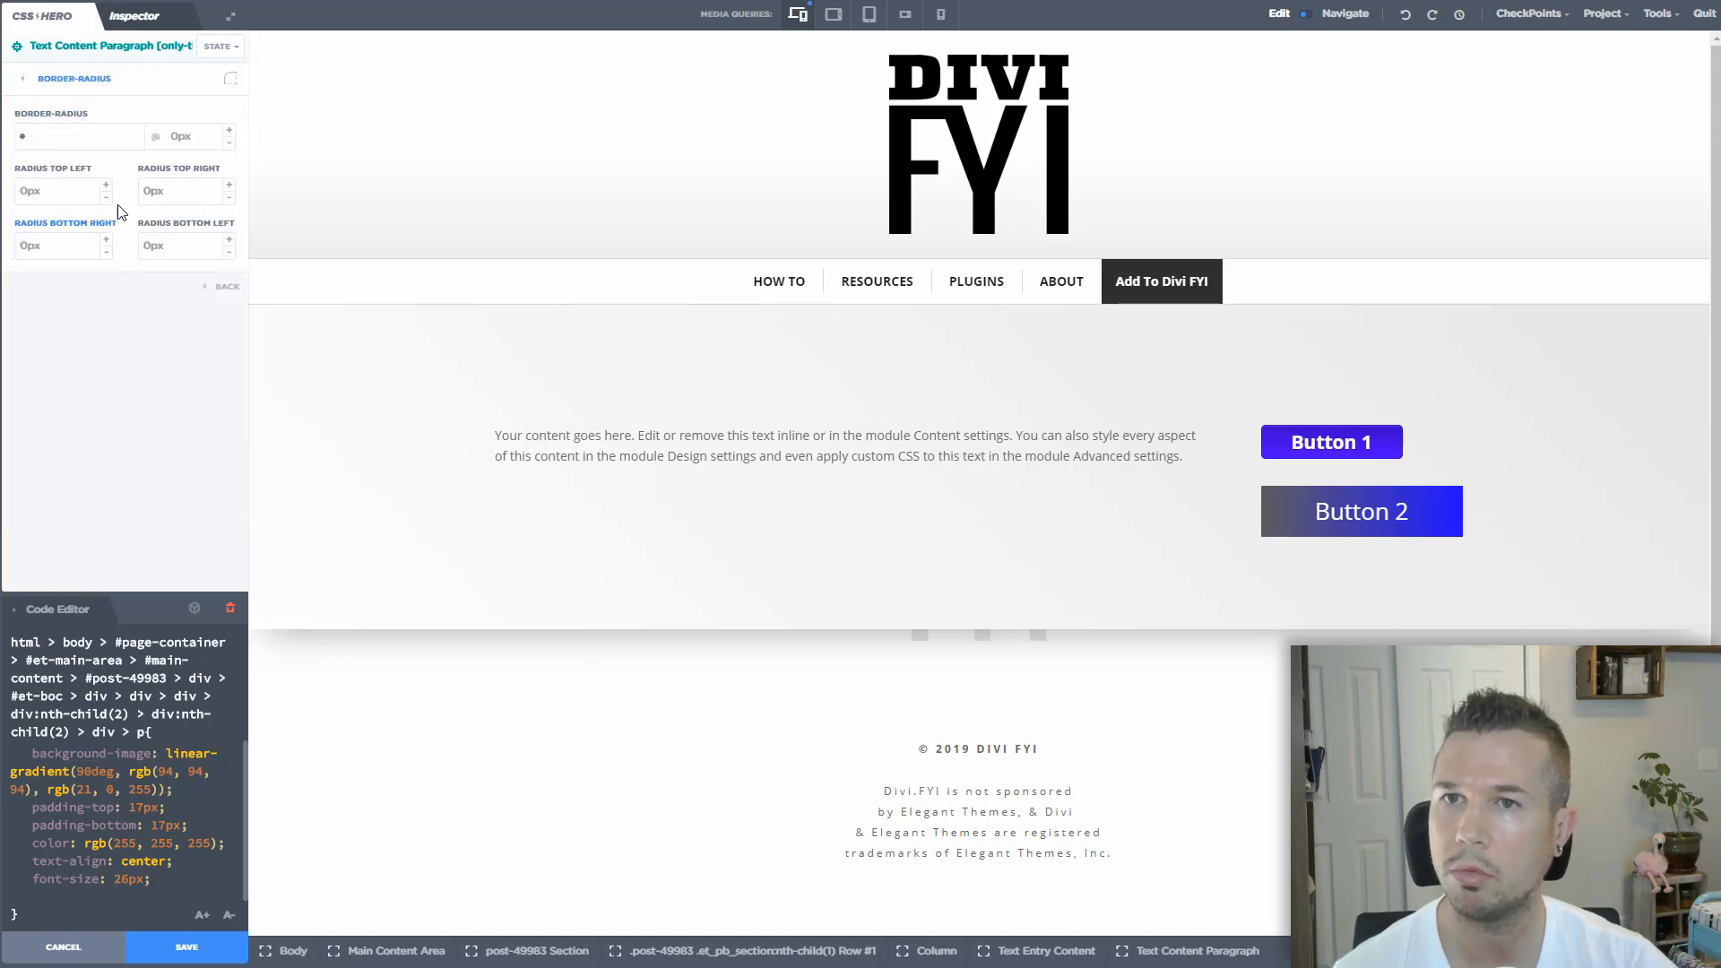
{"action": "left_click", "coordinate": [230, 131]}
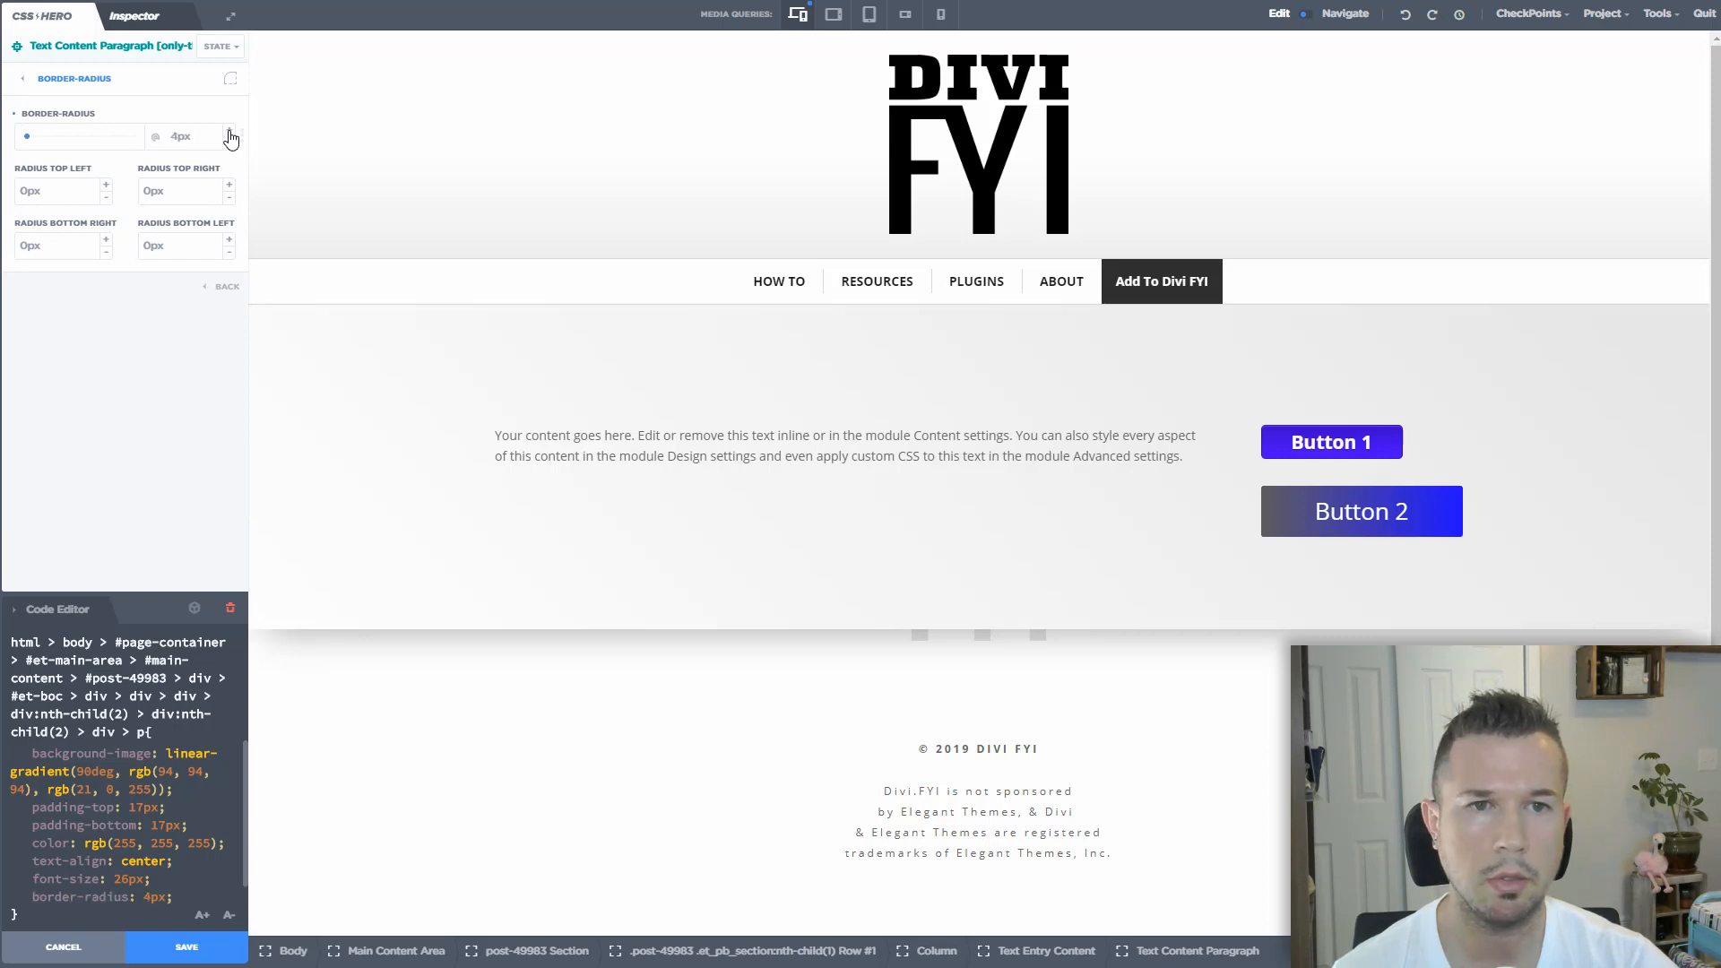
{"action": "left_click", "coordinate": [230, 132]}
{"action": "left_click", "coordinate": [229, 131]}
{"action": "left_click", "coordinate": [229, 132]}
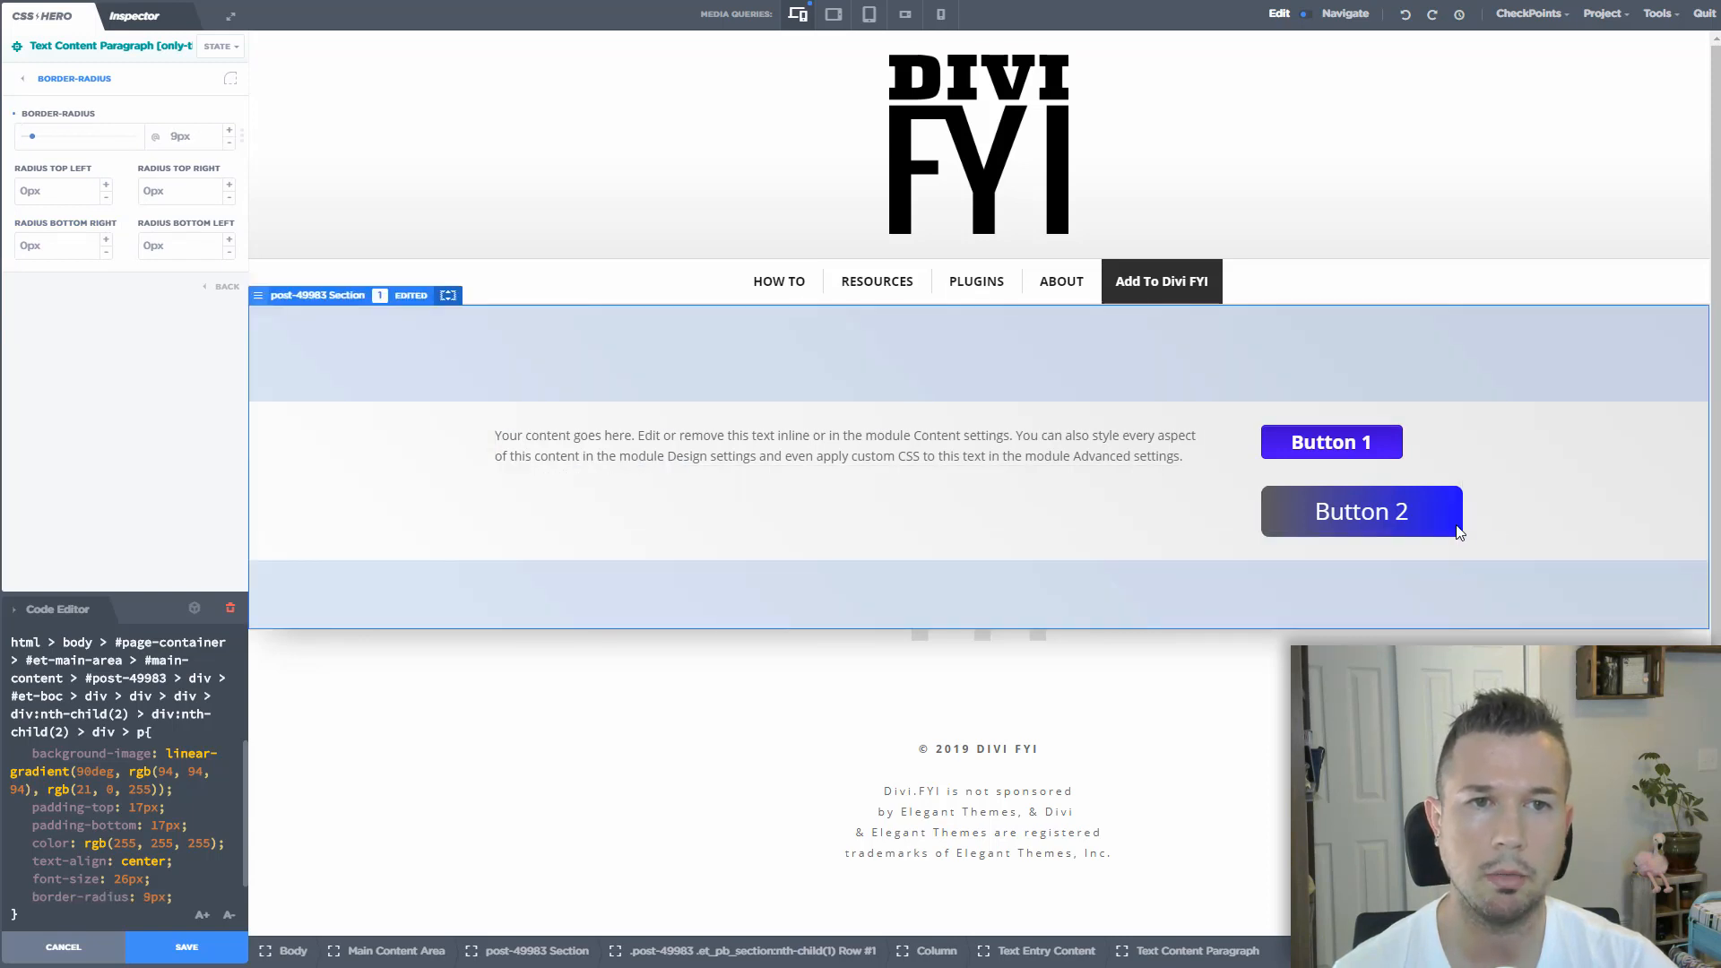
{"action": "left_click", "coordinate": [230, 132]}
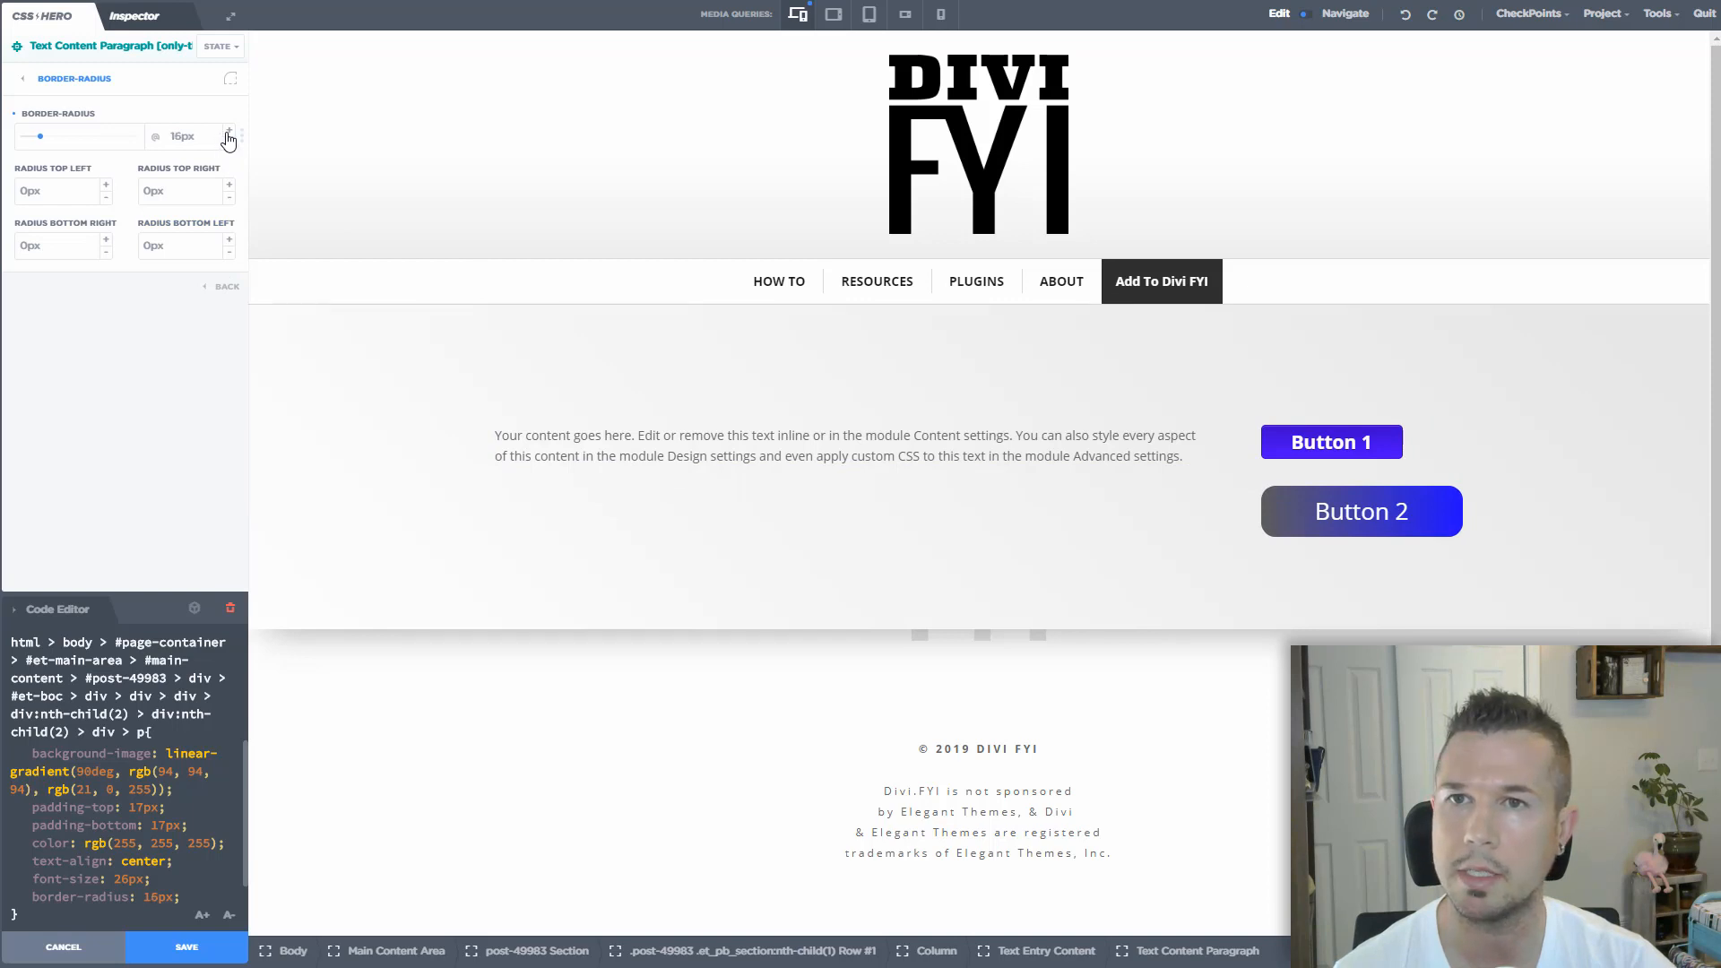
{"action": "left_click", "coordinate": [229, 132]}
{"action": "left_click", "coordinate": [230, 132]}
{"action": "left_click", "coordinate": [229, 132]}
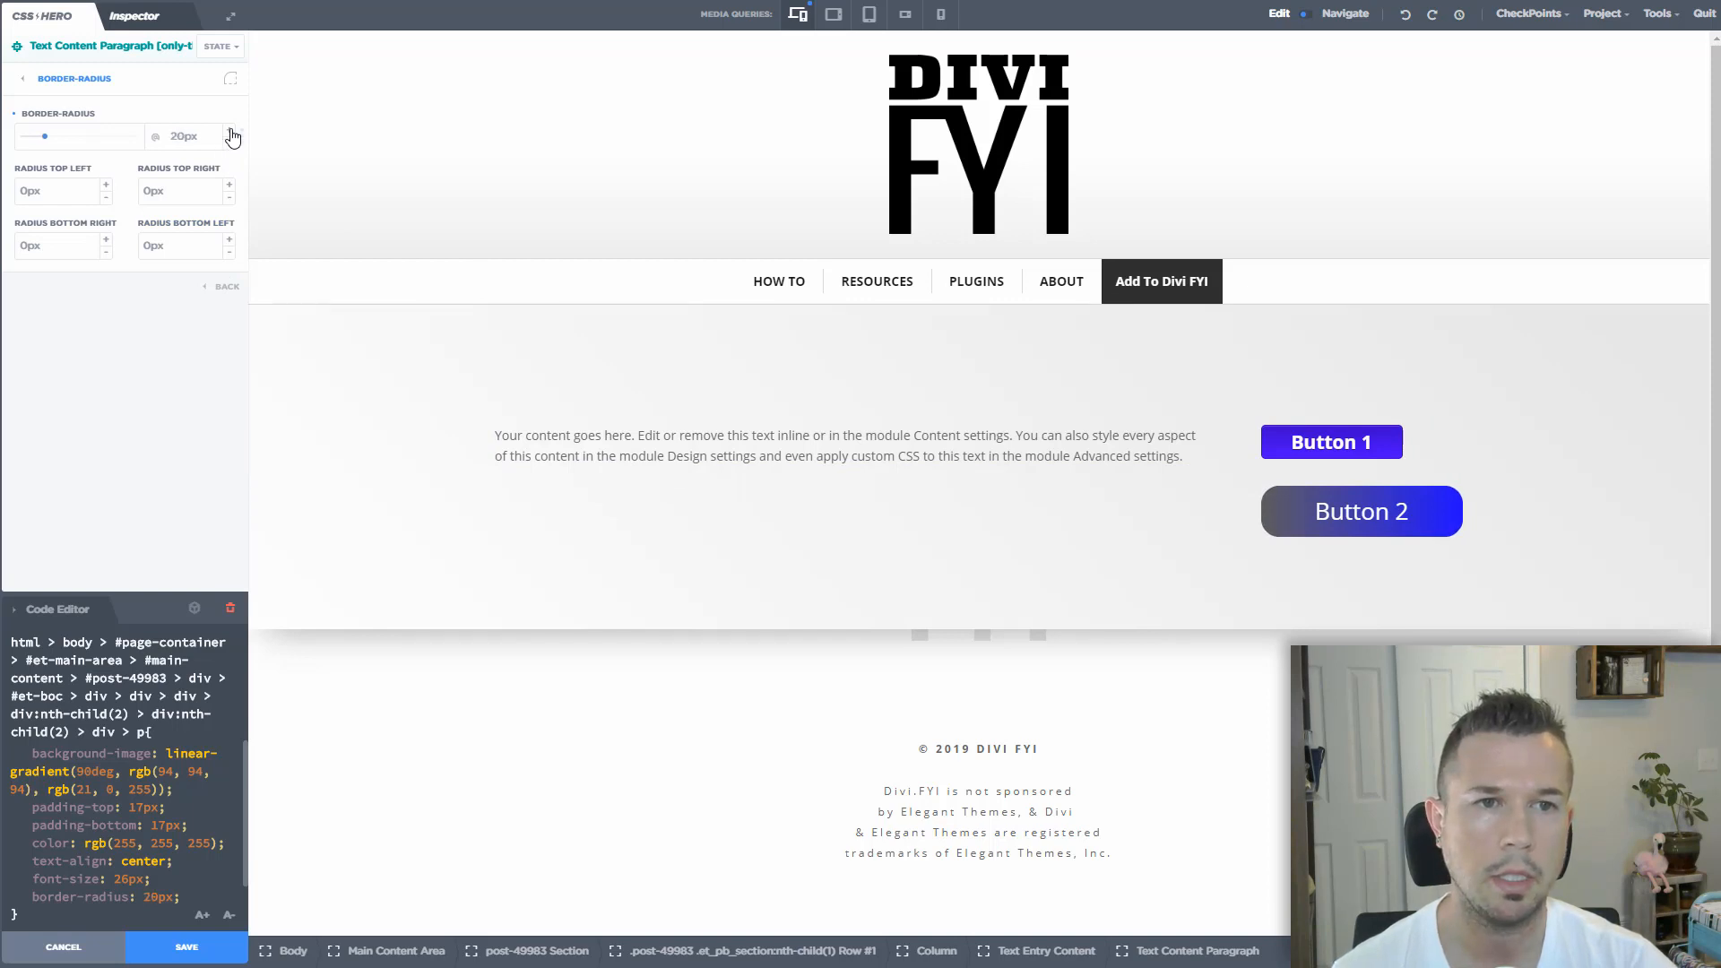
{"action": "left_click", "coordinate": [230, 131]}
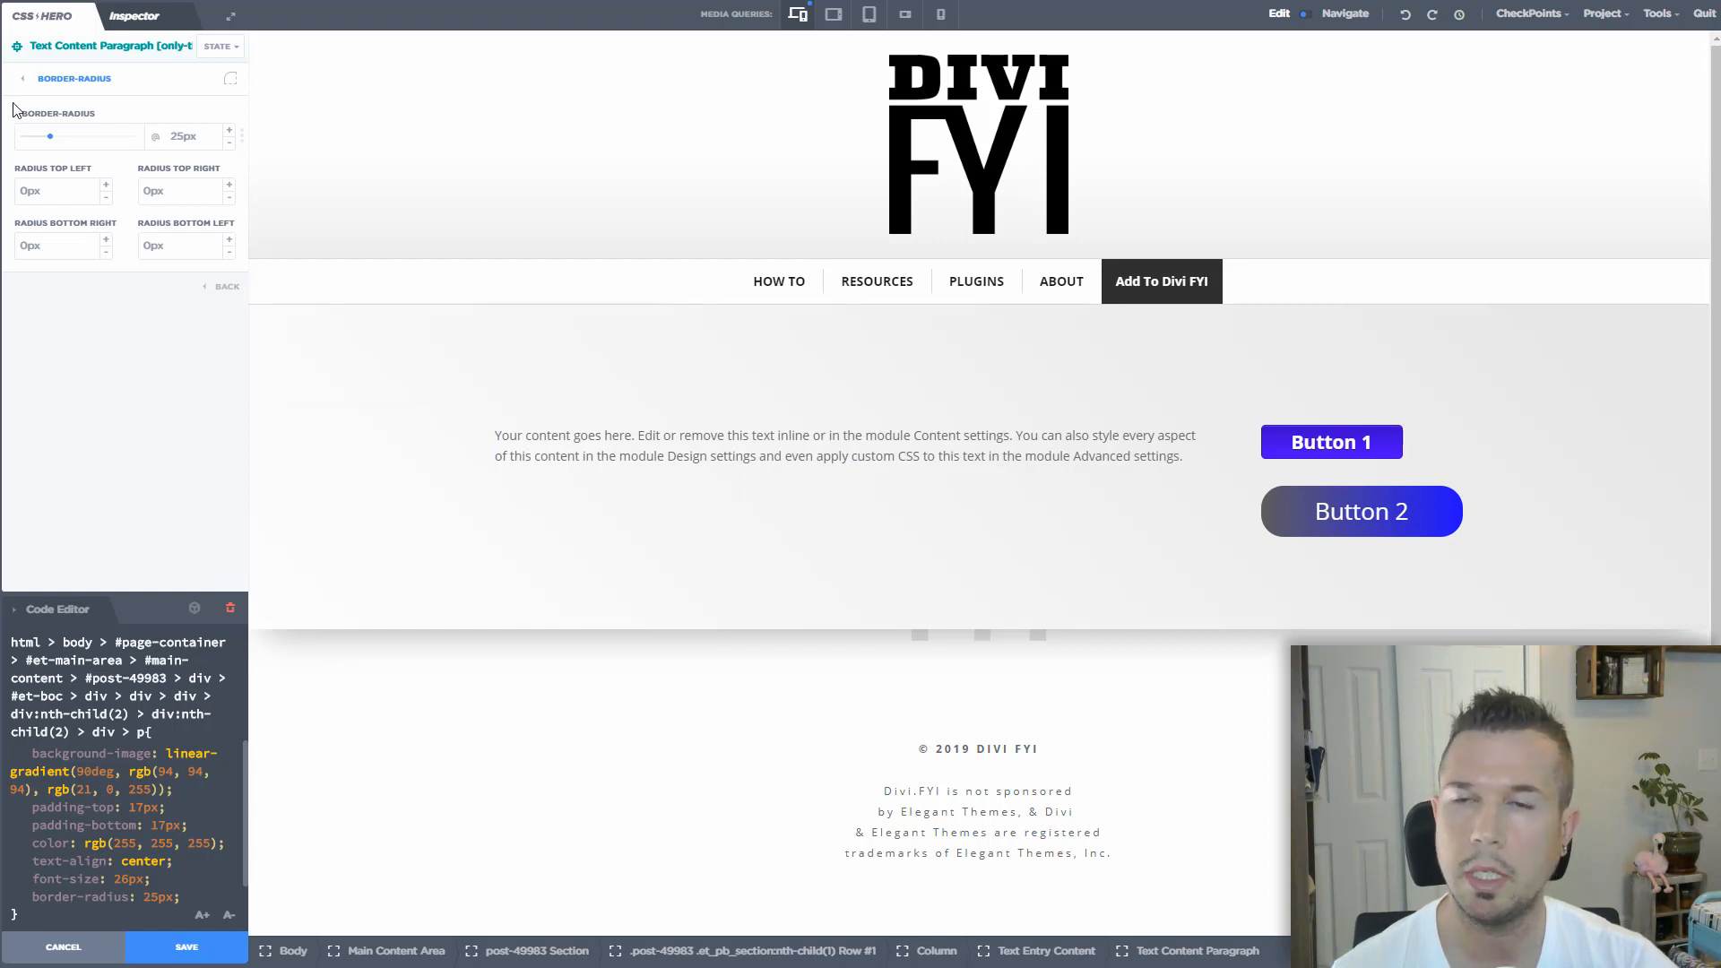
{"action": "left_click", "coordinate": [27, 80]}
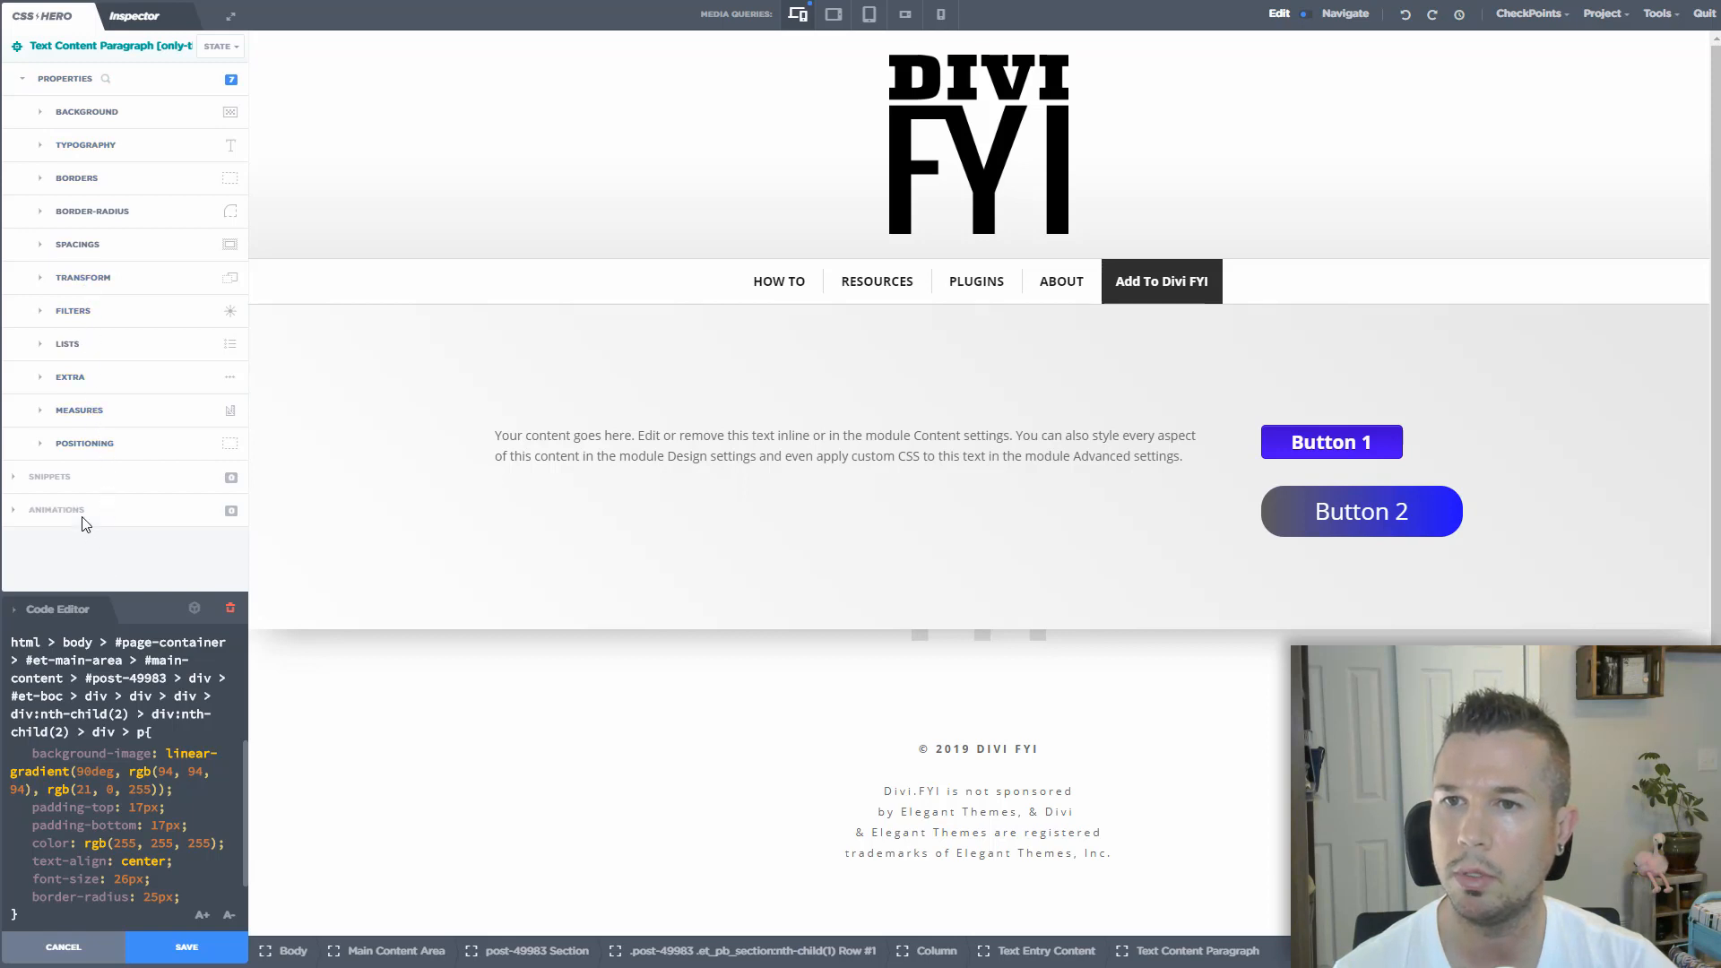
Add an outside box shadow to the "Button 2" paragraph with 0px offsets, 10px blur and 0px spread
{"action": "left_click", "coordinate": [105, 377]}
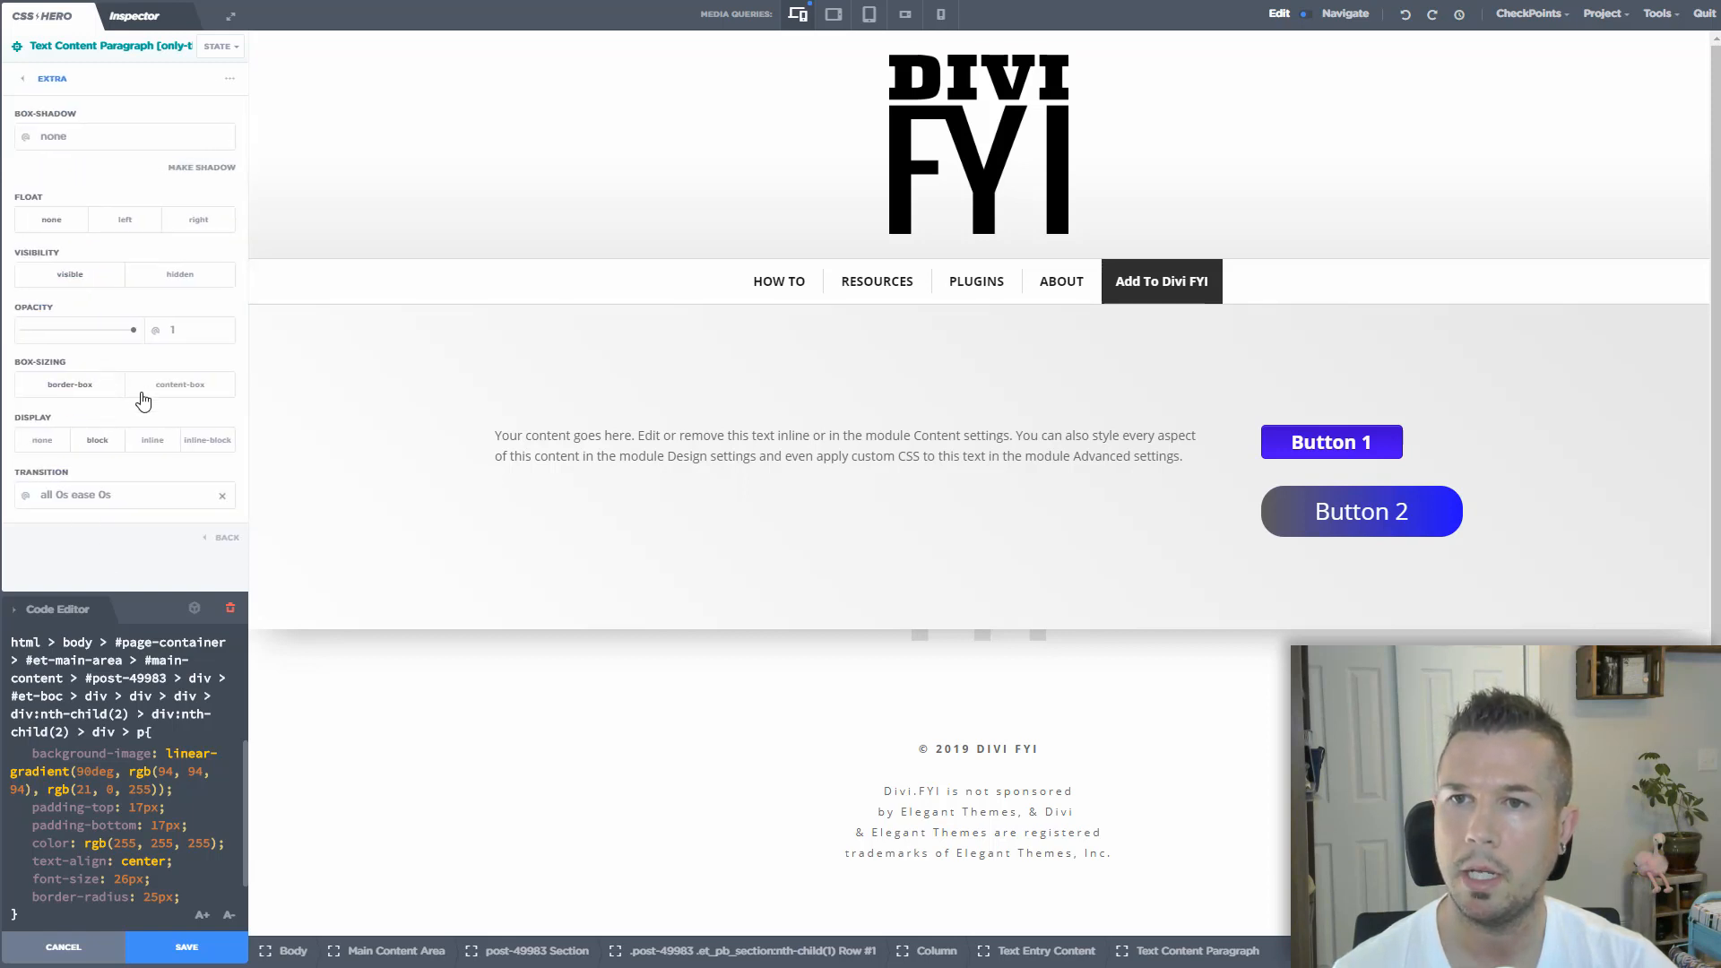
{"action": "scroll", "coordinate": [151, 408], "scroll_direction": "down", "scroll_amount": 2}
{"action": "scroll", "coordinate": [151, 411], "scroll_direction": "up", "scroll_amount": 2}
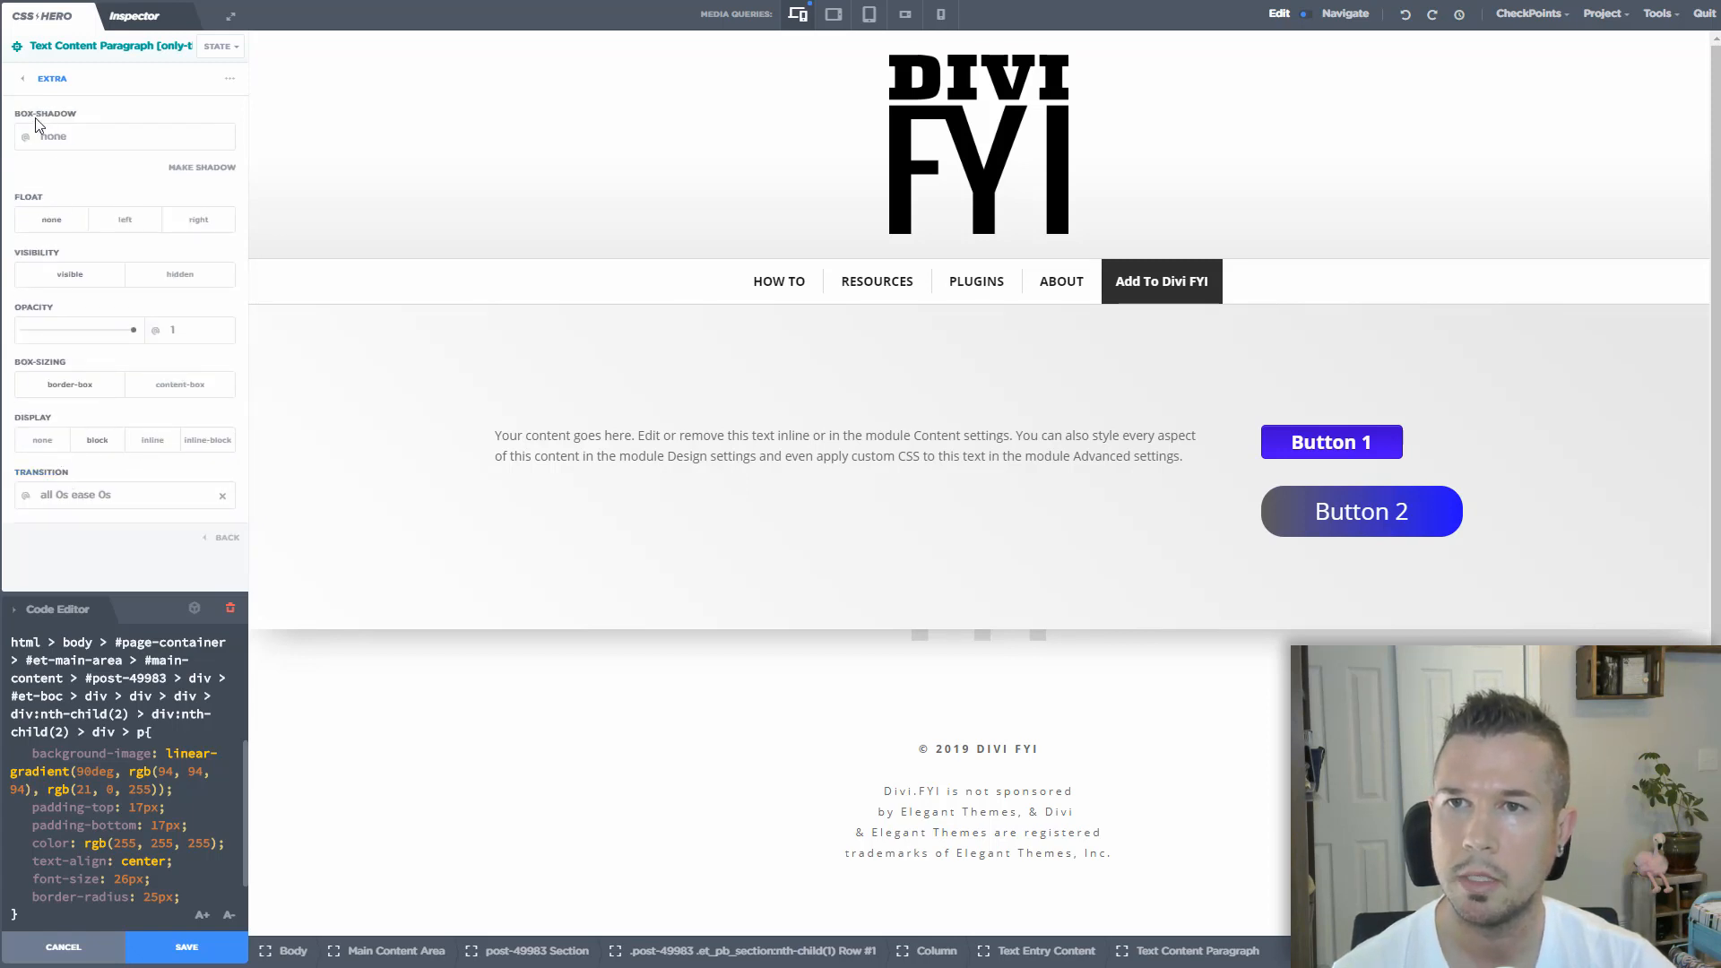
{"action": "left_click", "coordinate": [200, 168]}
{"action": "left_click_drag", "start_coordinate": [166, 254], "coordinate": [150, 245]}
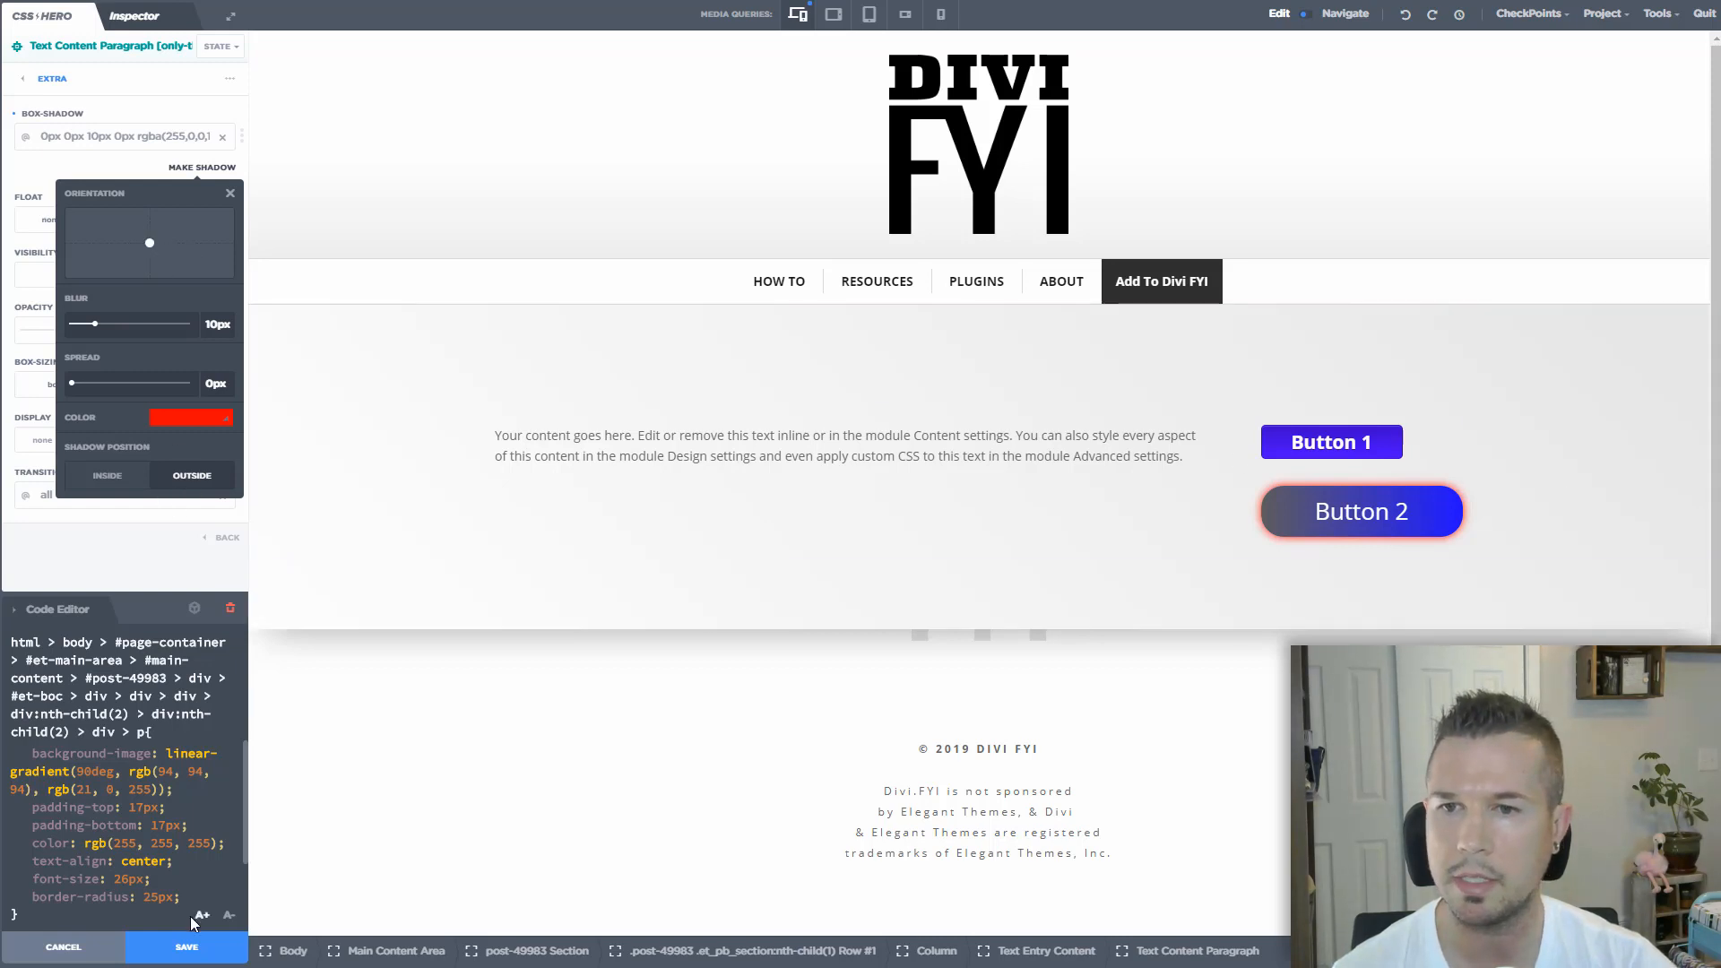
Change the "Button 2" box shadow color to semi-transparent black, rgba(0, 0, 0, 0.45)
{"action": "left_click", "coordinate": [188, 421]}
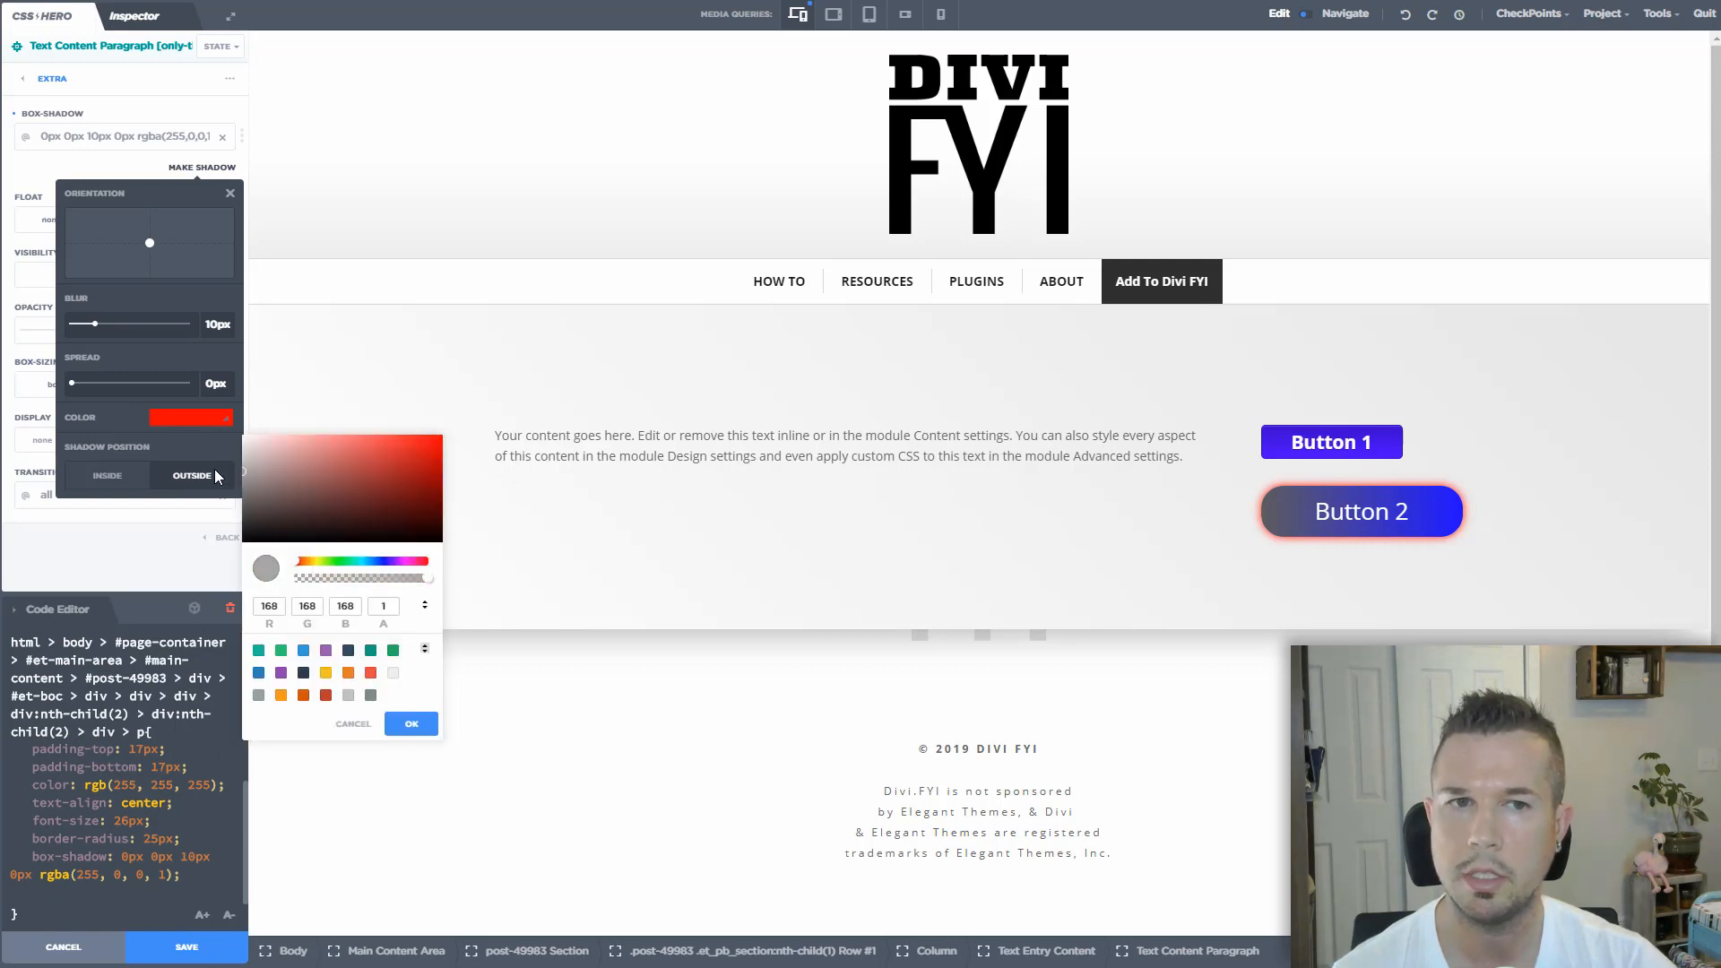
{"action": "mouse_move", "coordinate": [291, 488]}
{"action": "left_mouse_down"}
{"action": "mouse_move", "coordinate": [223, 497]}
{"action": "mouse_move", "coordinate": [187, 563]}
{"action": "left_mouse_up"}
{"action": "left_click_drag", "start_coordinate": [427, 578], "coordinate": [357, 583]}
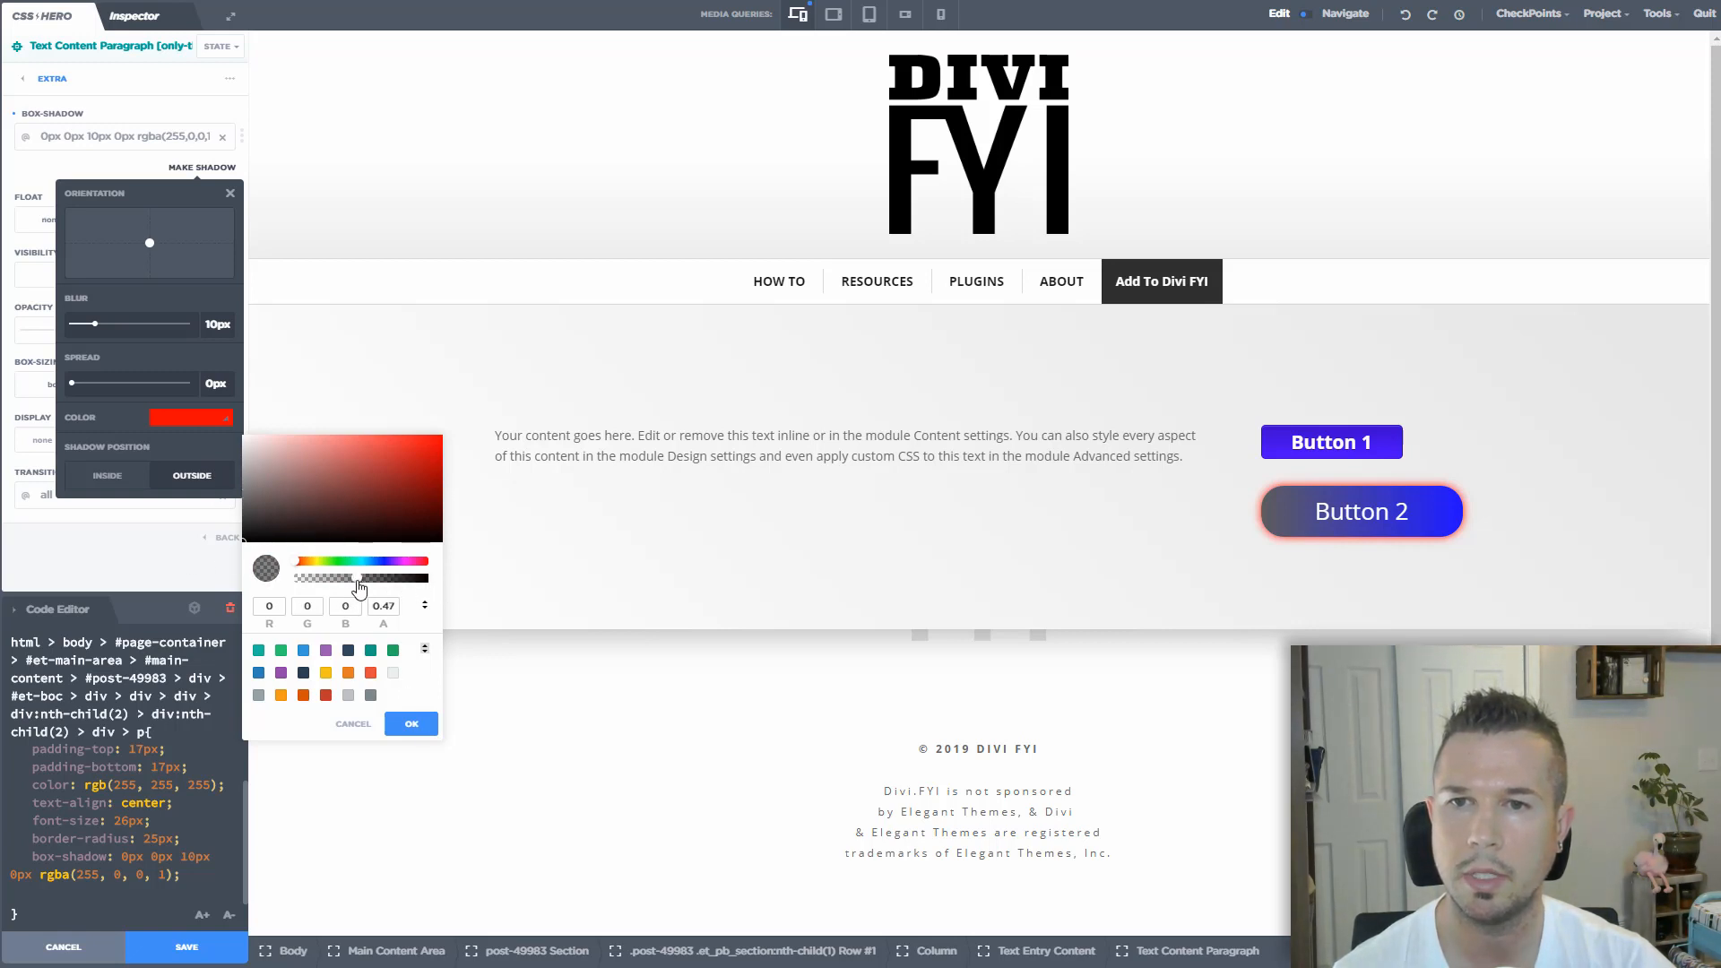
{"action": "left_click", "coordinate": [417, 730]}
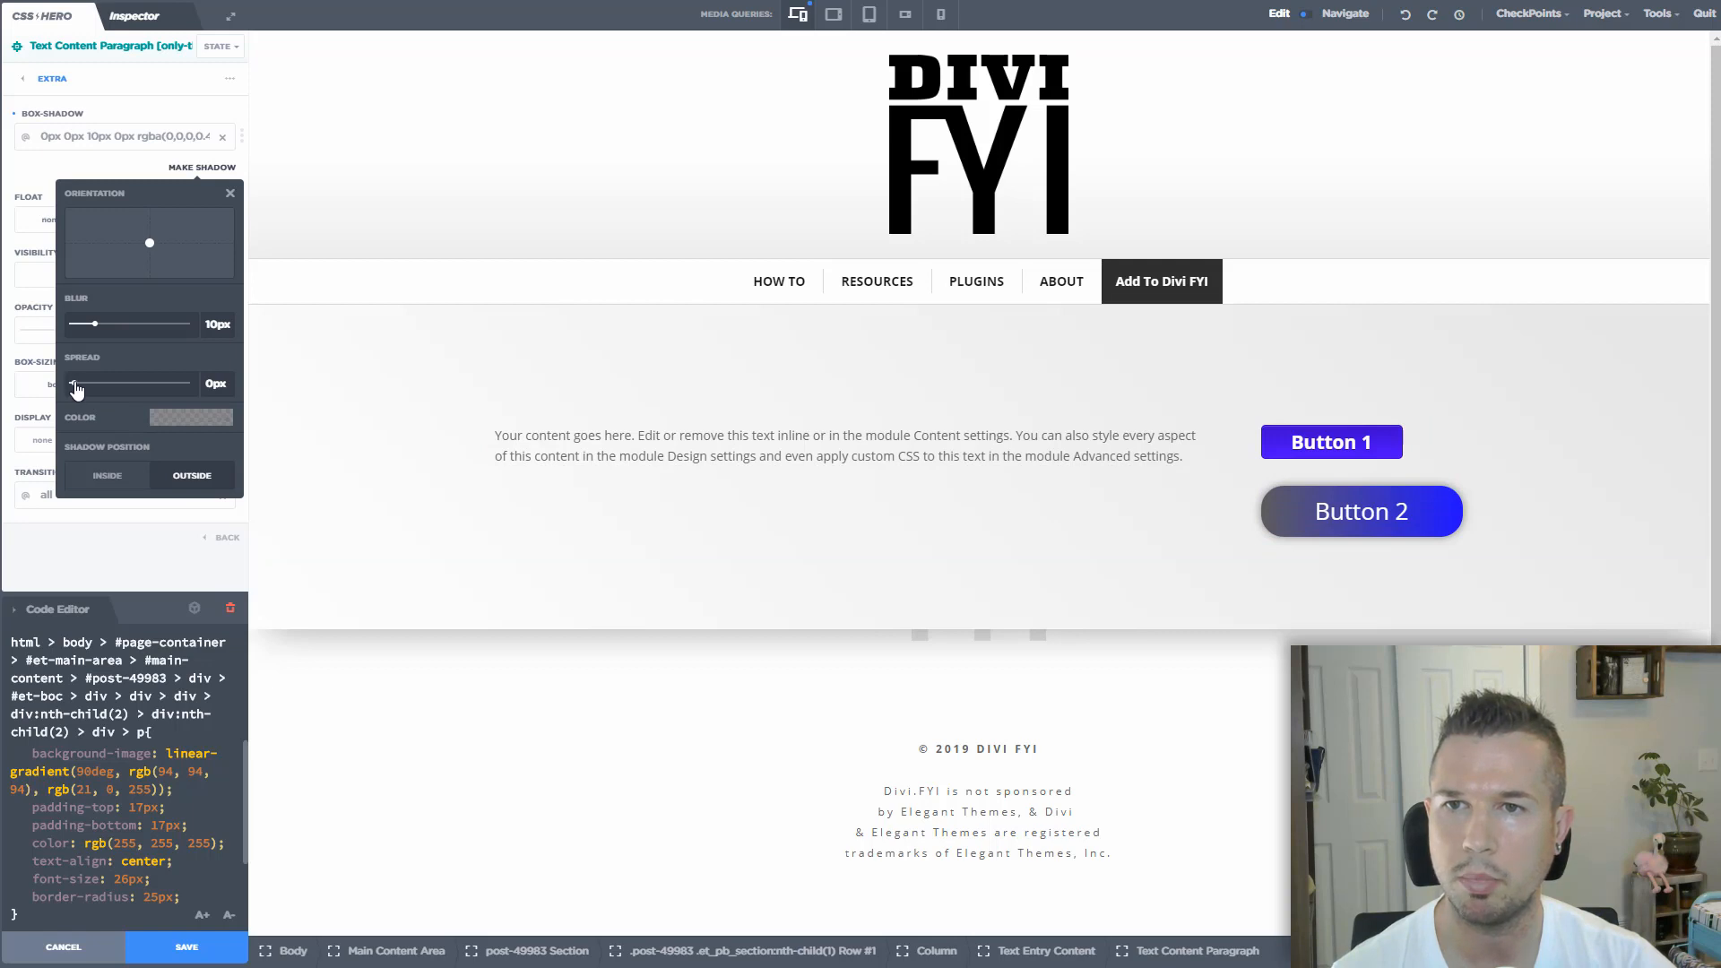
Set the "Button 2" box shadow to 5px spread and 20px blur, and review the paragraph's CSS code
{"action": "left_click_drag", "start_coordinate": [77, 387], "coordinate": [86, 387]}
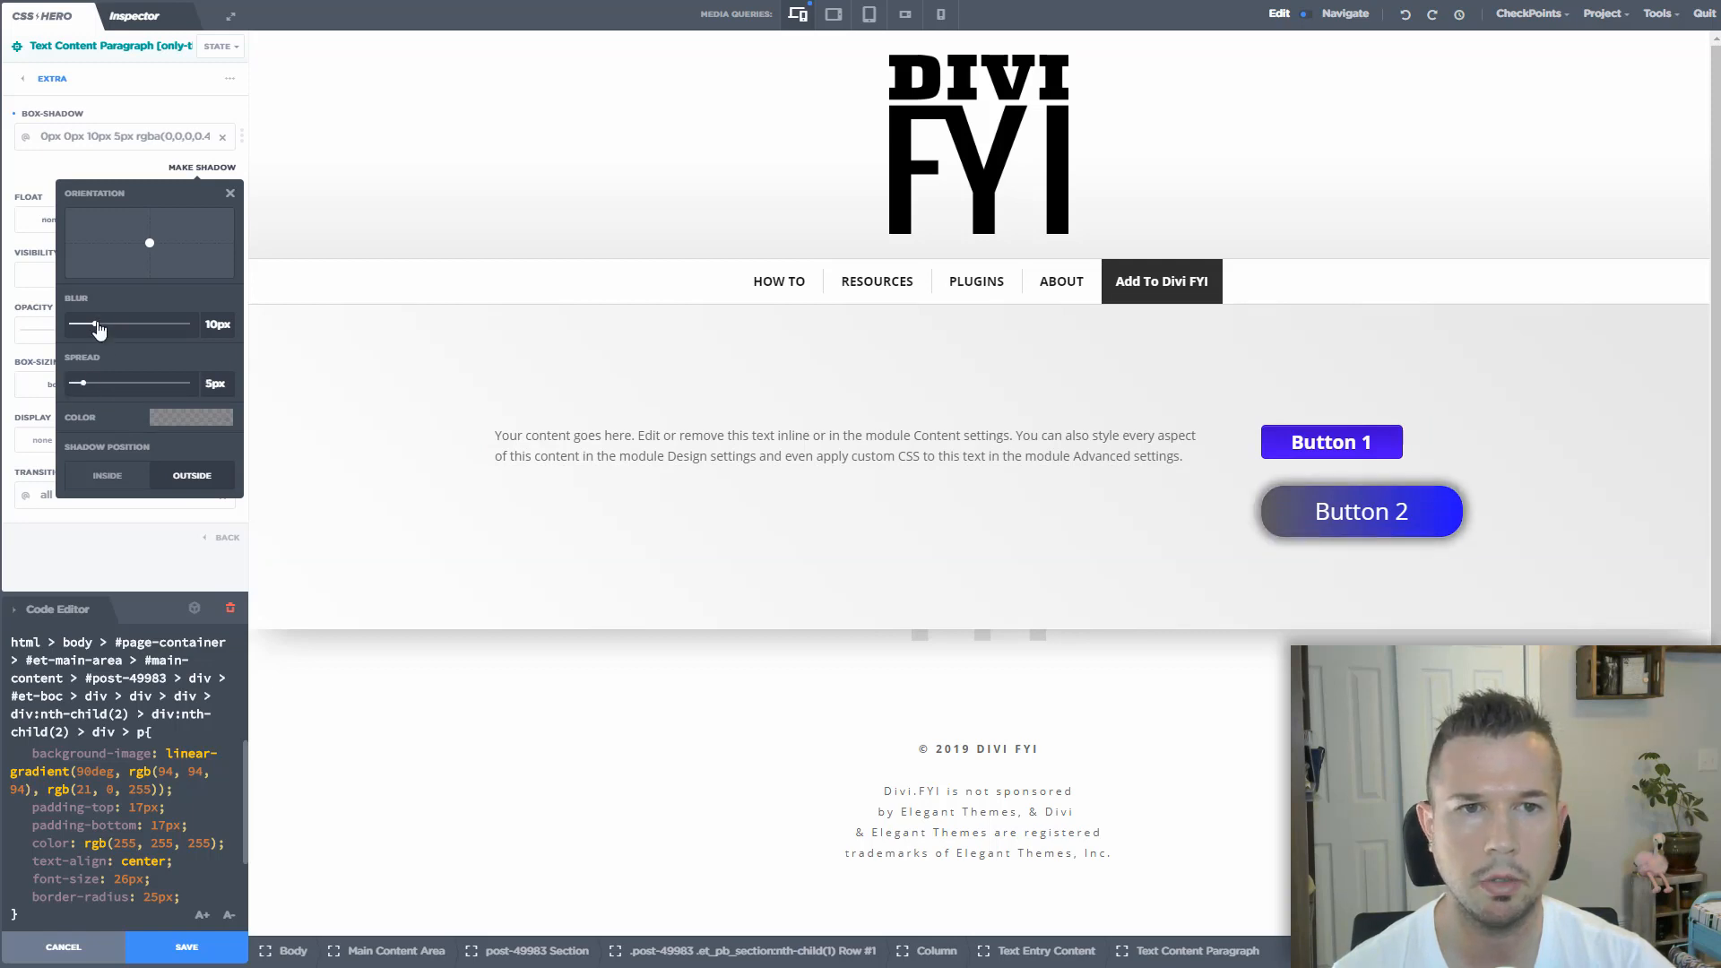
{"action": "left_click_drag", "start_coordinate": [96, 325], "coordinate": [119, 322]}
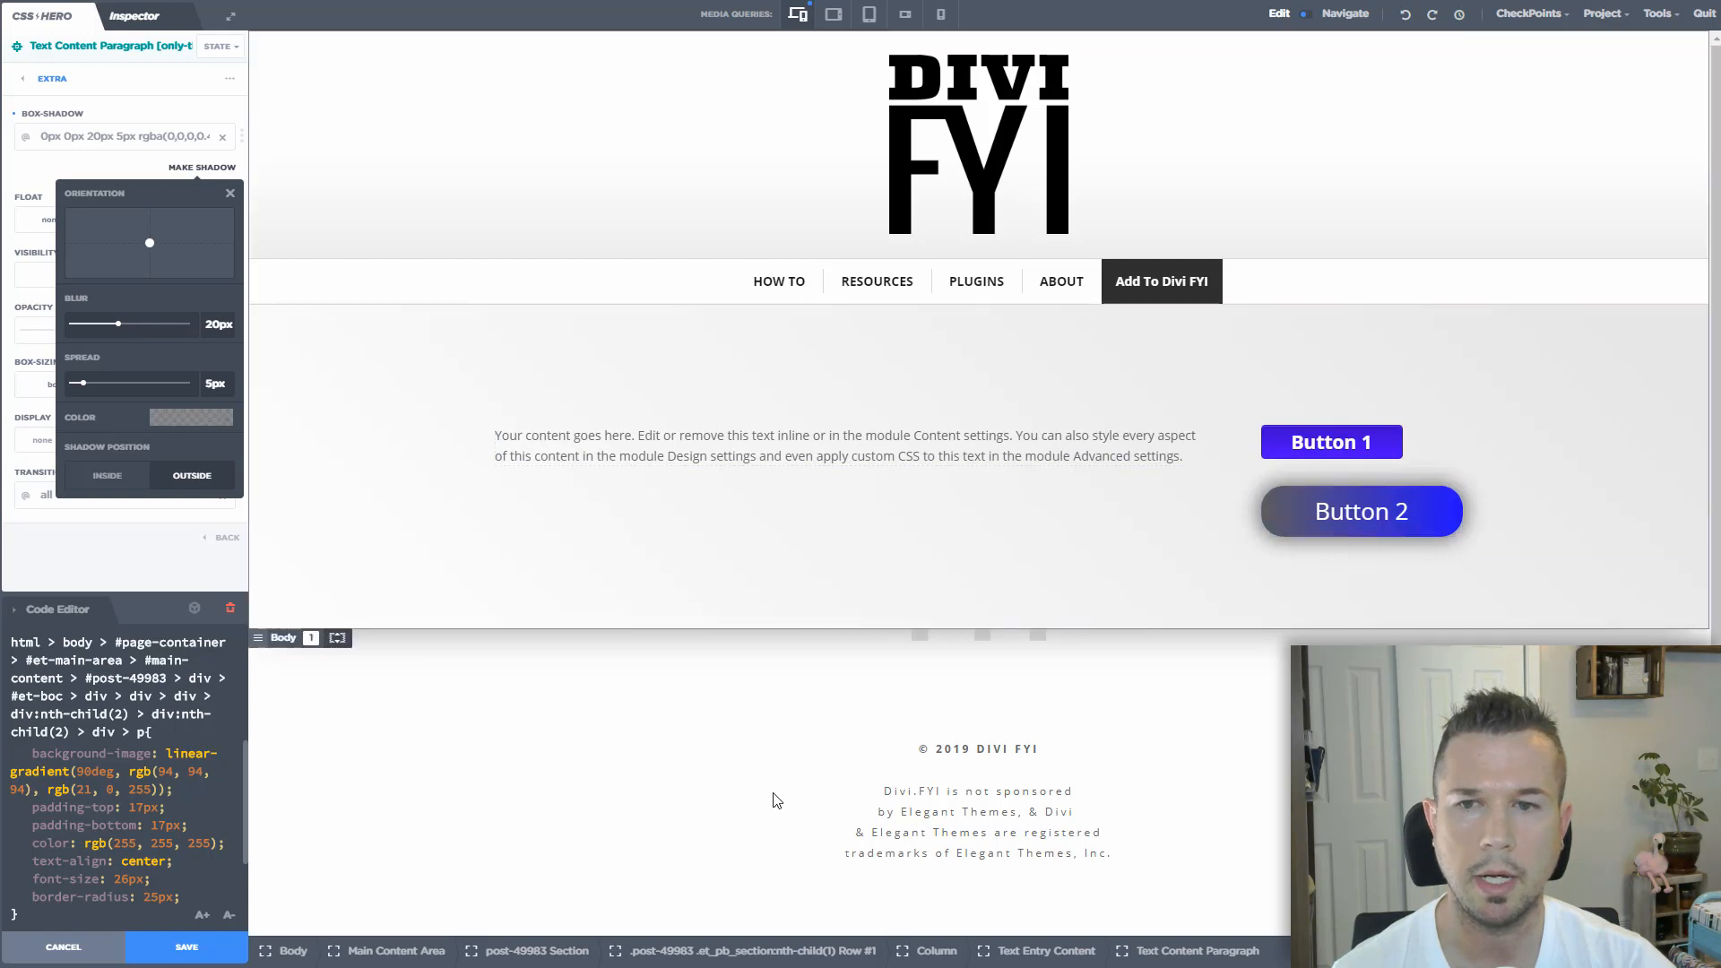
{"action": "scroll", "coordinate": [107, 829], "scroll_direction": "down", "scroll_amount": 1}
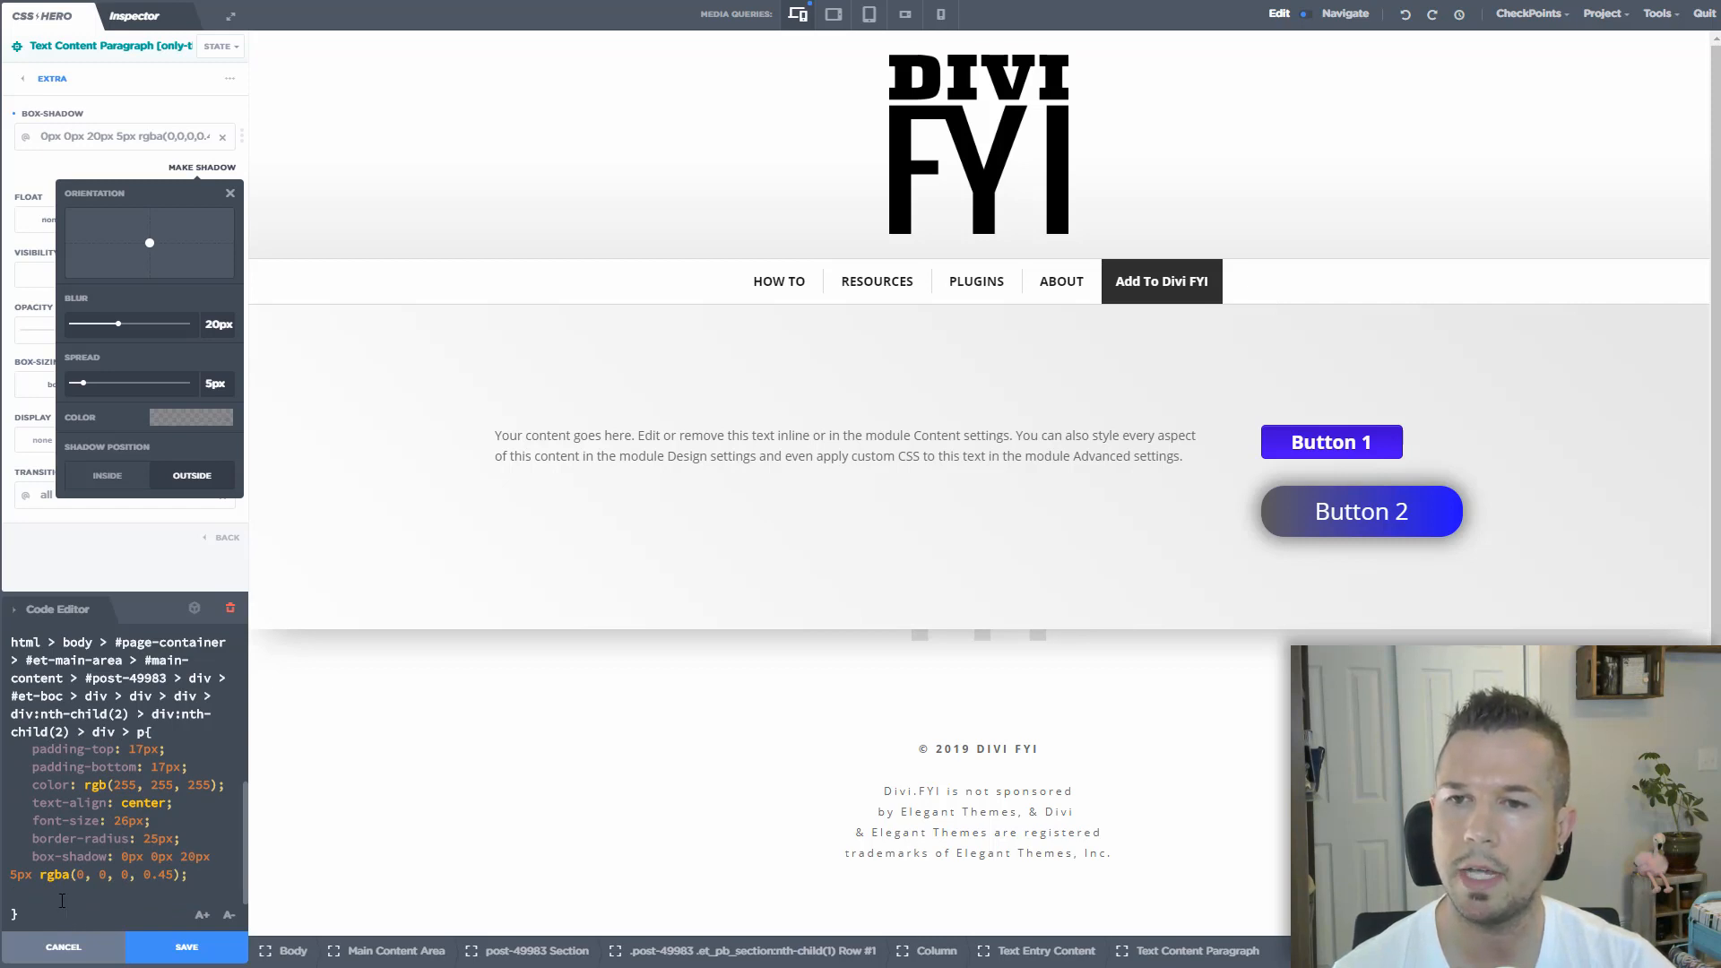
{"action": "scroll", "coordinate": [86, 889], "scroll_direction": "up", "scroll_amount": 1}
{"action": "scroll", "coordinate": [85, 882], "scroll_direction": "down", "scroll_amount": 1}
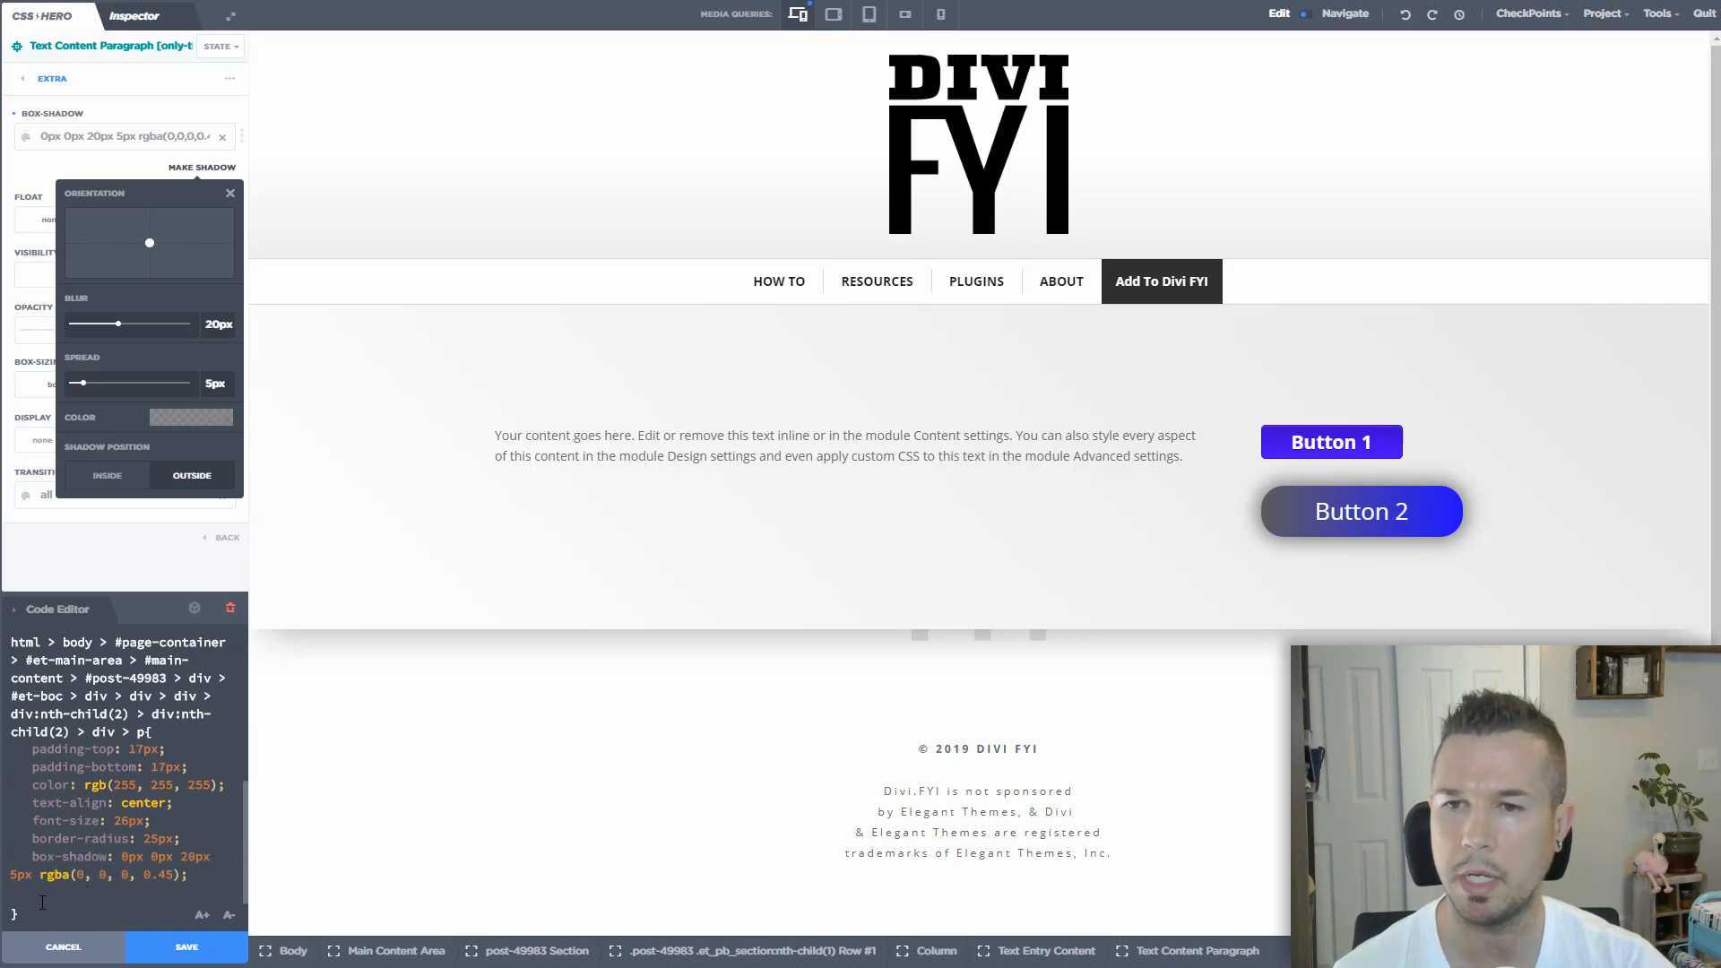
{"action": "scroll", "coordinate": [65, 764], "scroll_direction": "up", "scroll_amount": 1}
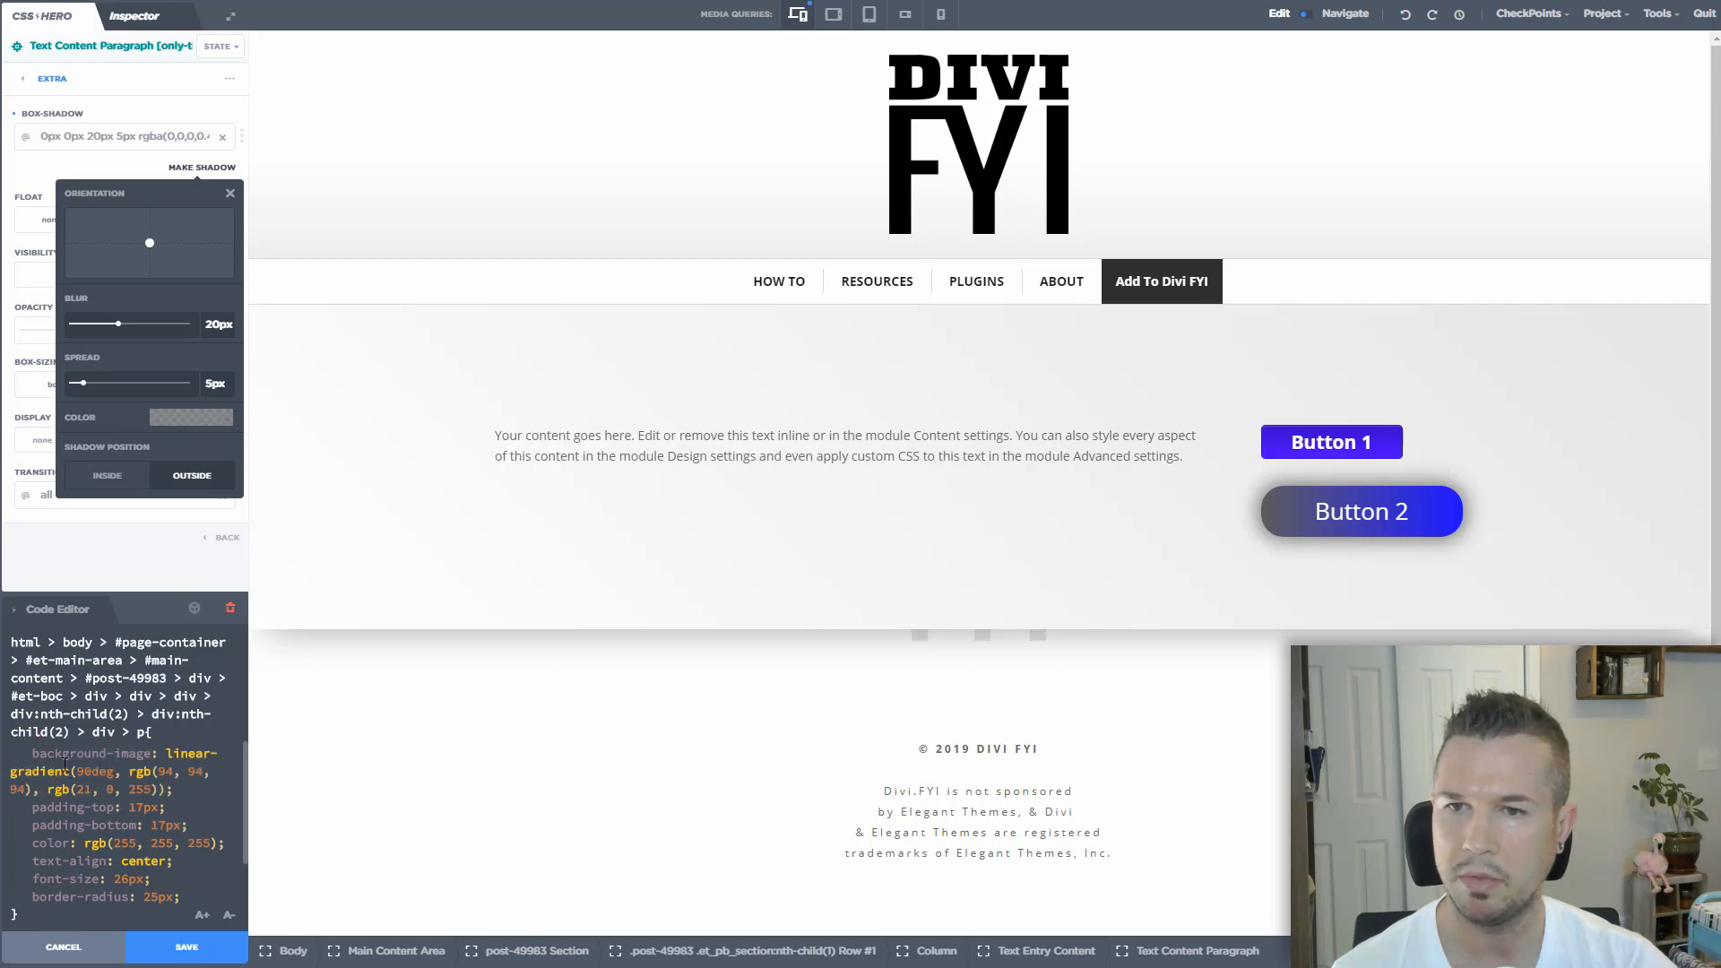
{"action": "scroll", "coordinate": [86, 789], "scroll_direction": "down", "scroll_amount": 1}
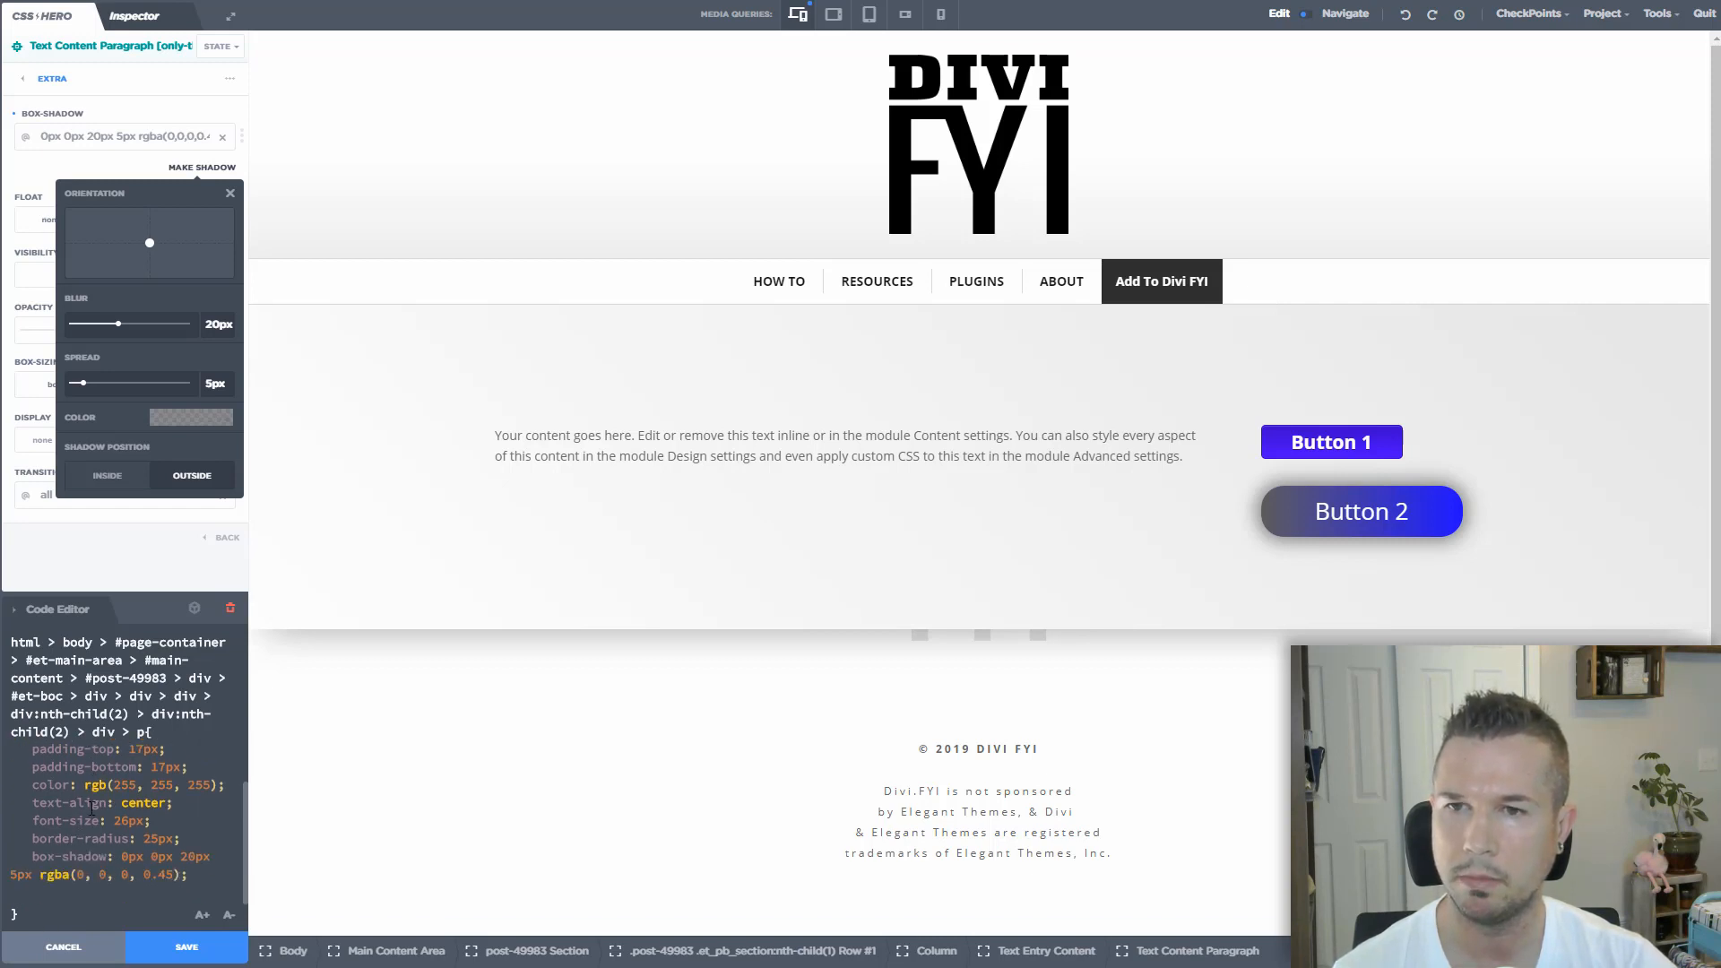
{"action": "left_click", "coordinate": [230, 195]}
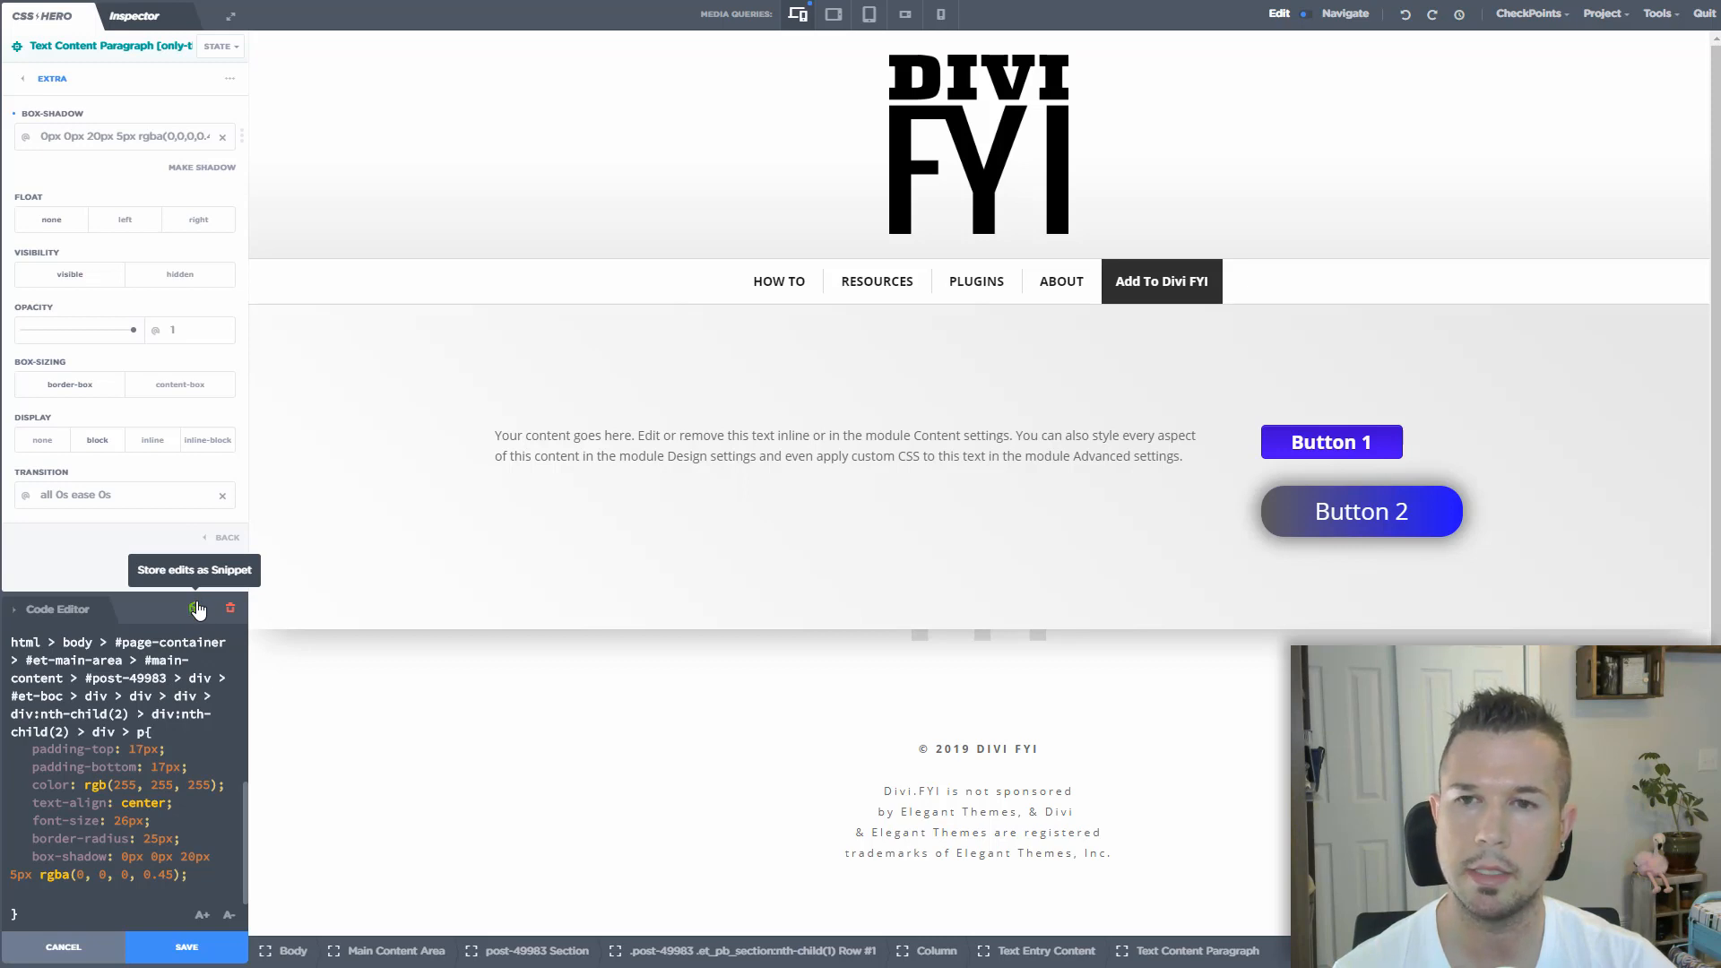
Store the "Button 2" edits as a snippet named Pill-Button that also replaces the element's current styles
{"action": "left_click", "coordinate": [195, 612]}
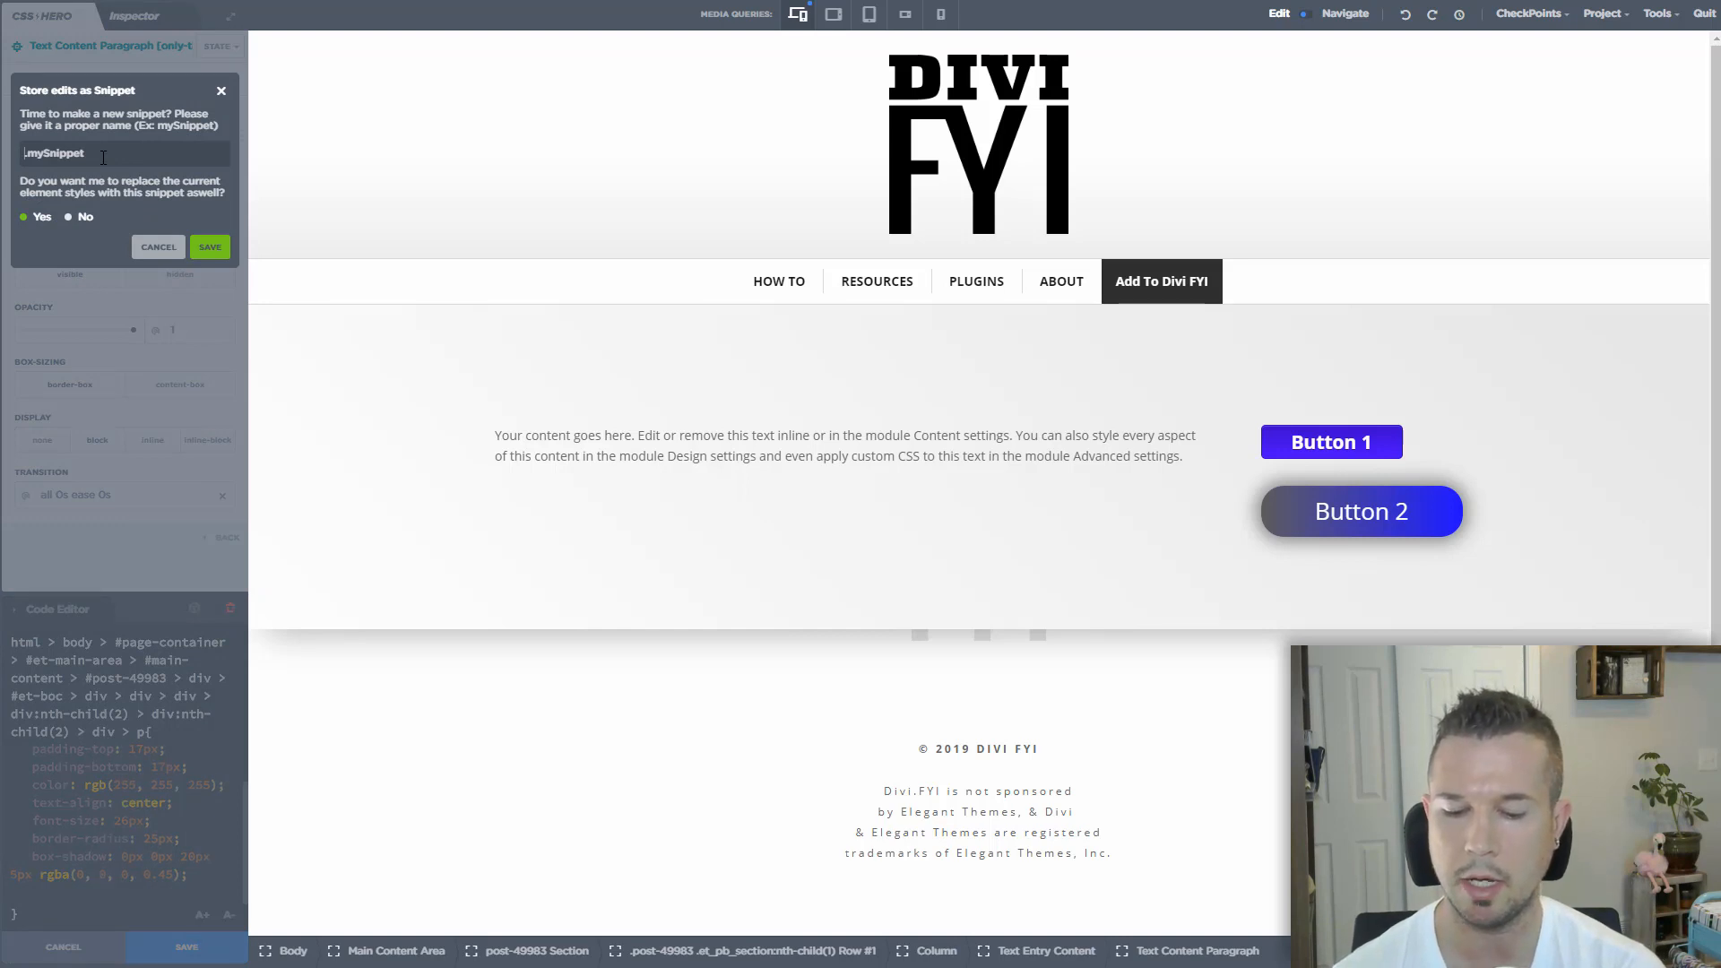
{"action": "type", "text": "Pill-Button"}
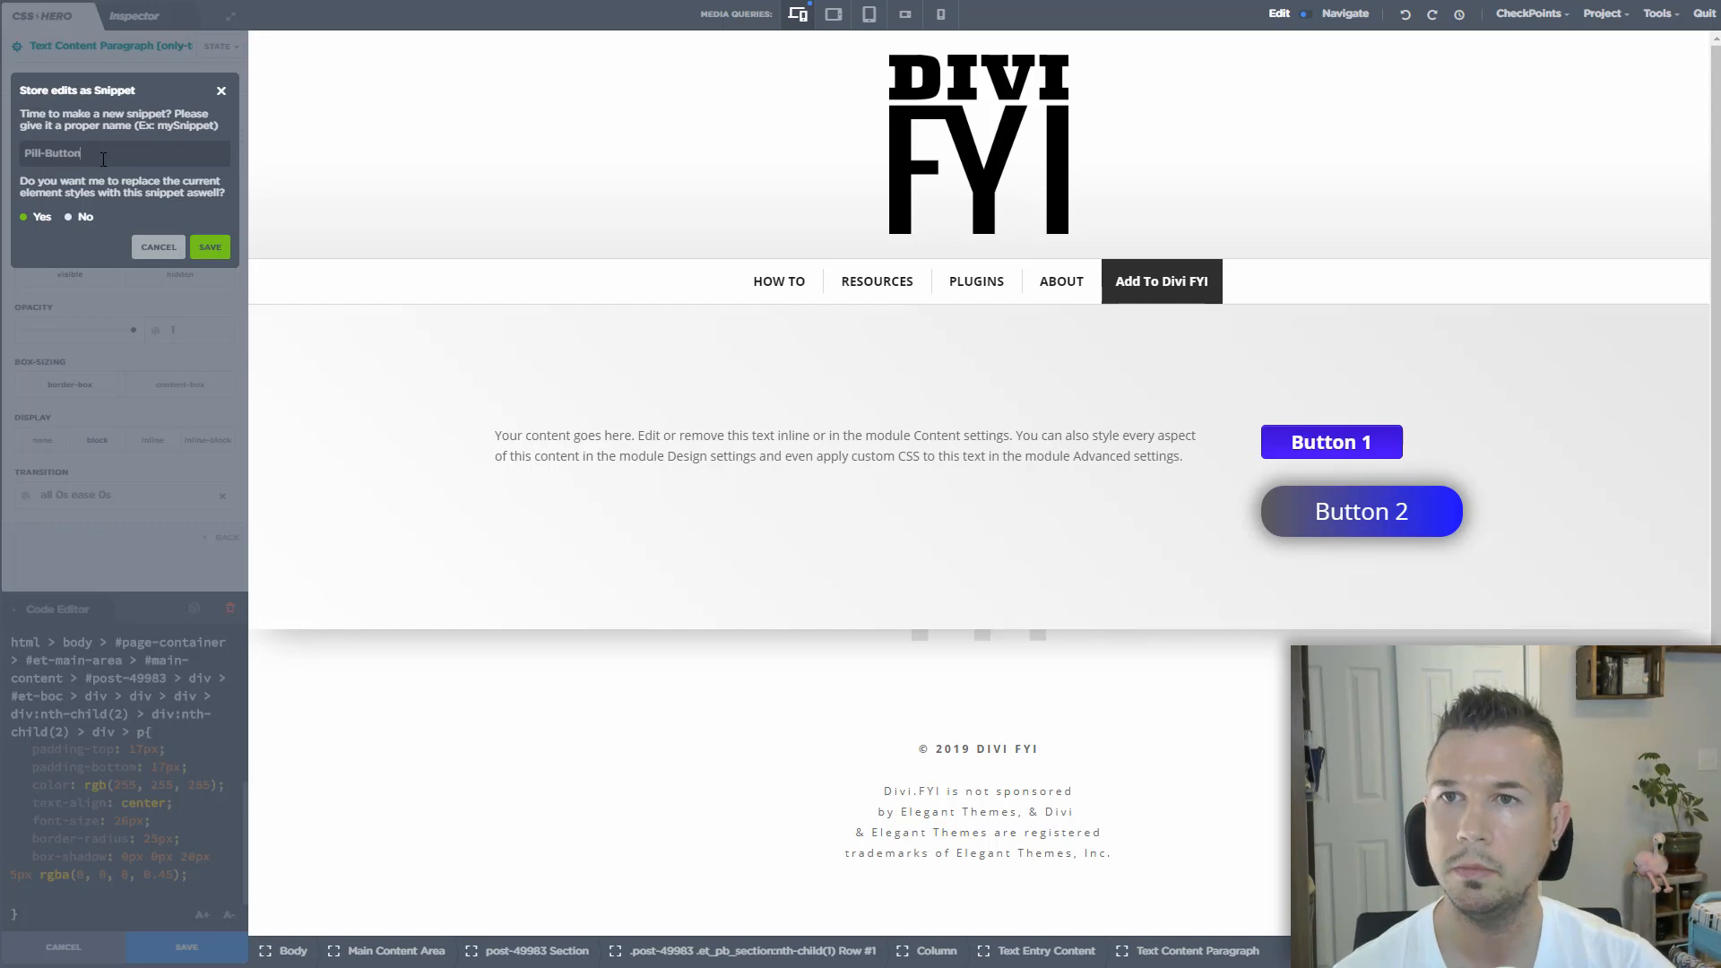
{"action": "left_click", "coordinate": [215, 253]}
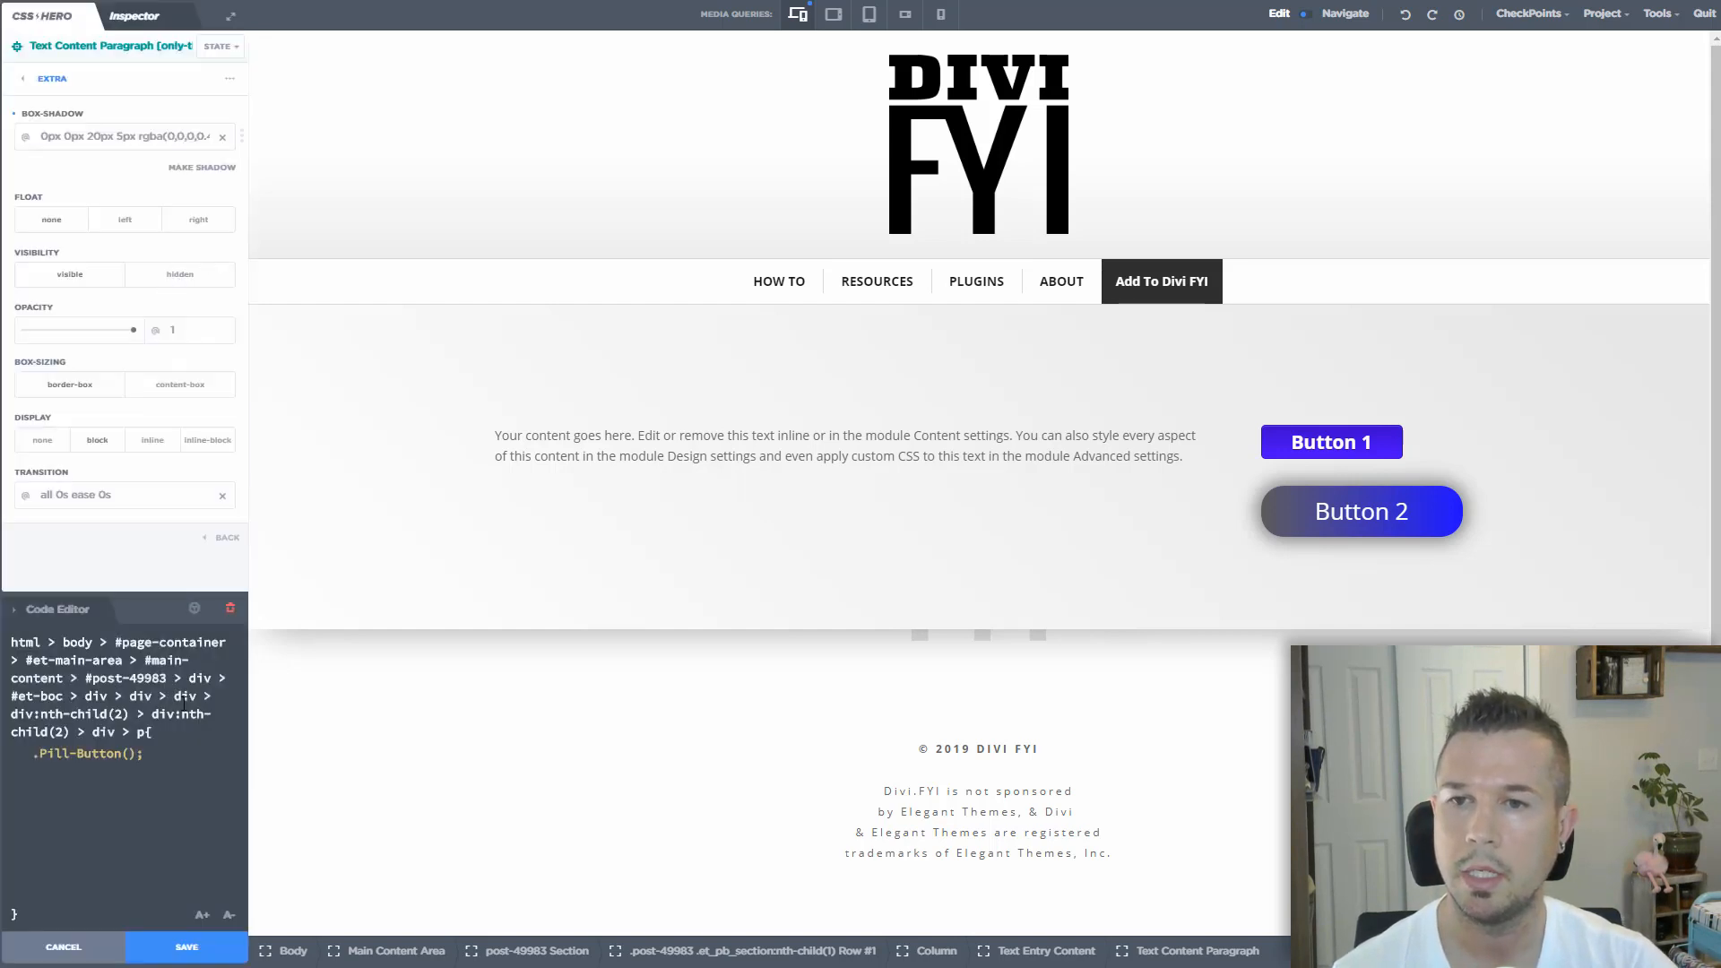
{"action": "left_click_drag", "start_coordinate": [34, 754], "coordinate": [166, 770]}
{"action": "left_click", "coordinate": [166, 772]}
{"action": "left_click_drag", "start_coordinate": [164, 753], "coordinate": [9, 753]}
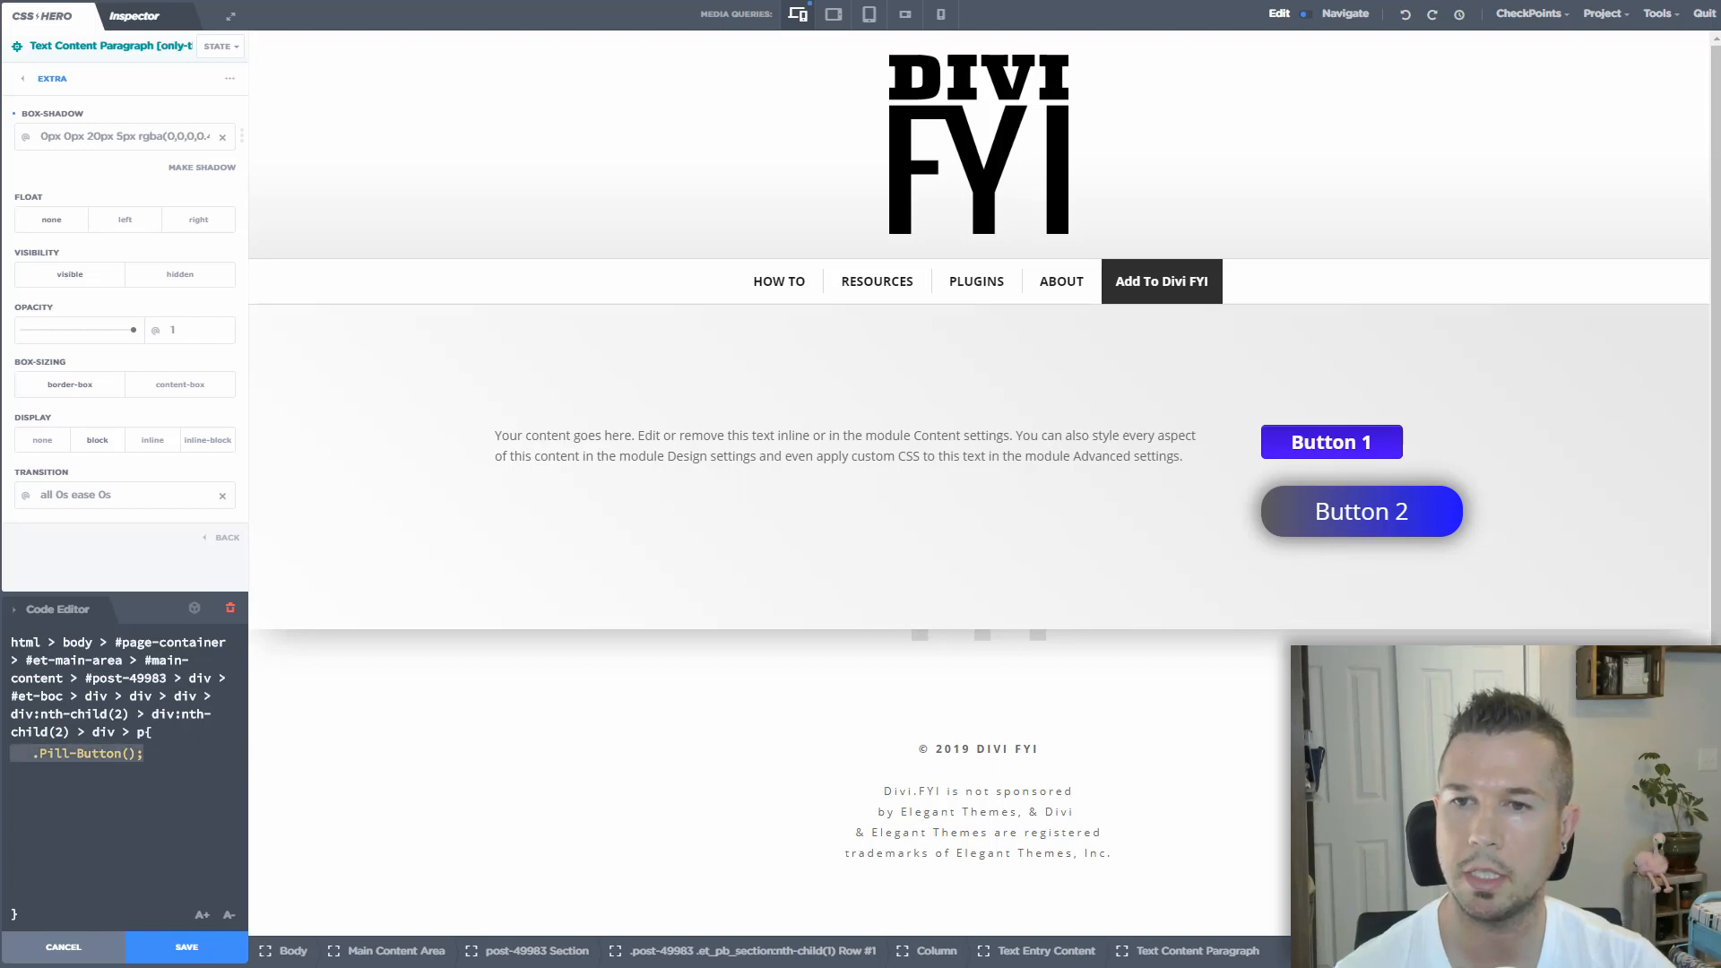
{"action": "left_click", "coordinate": [98, 777]}
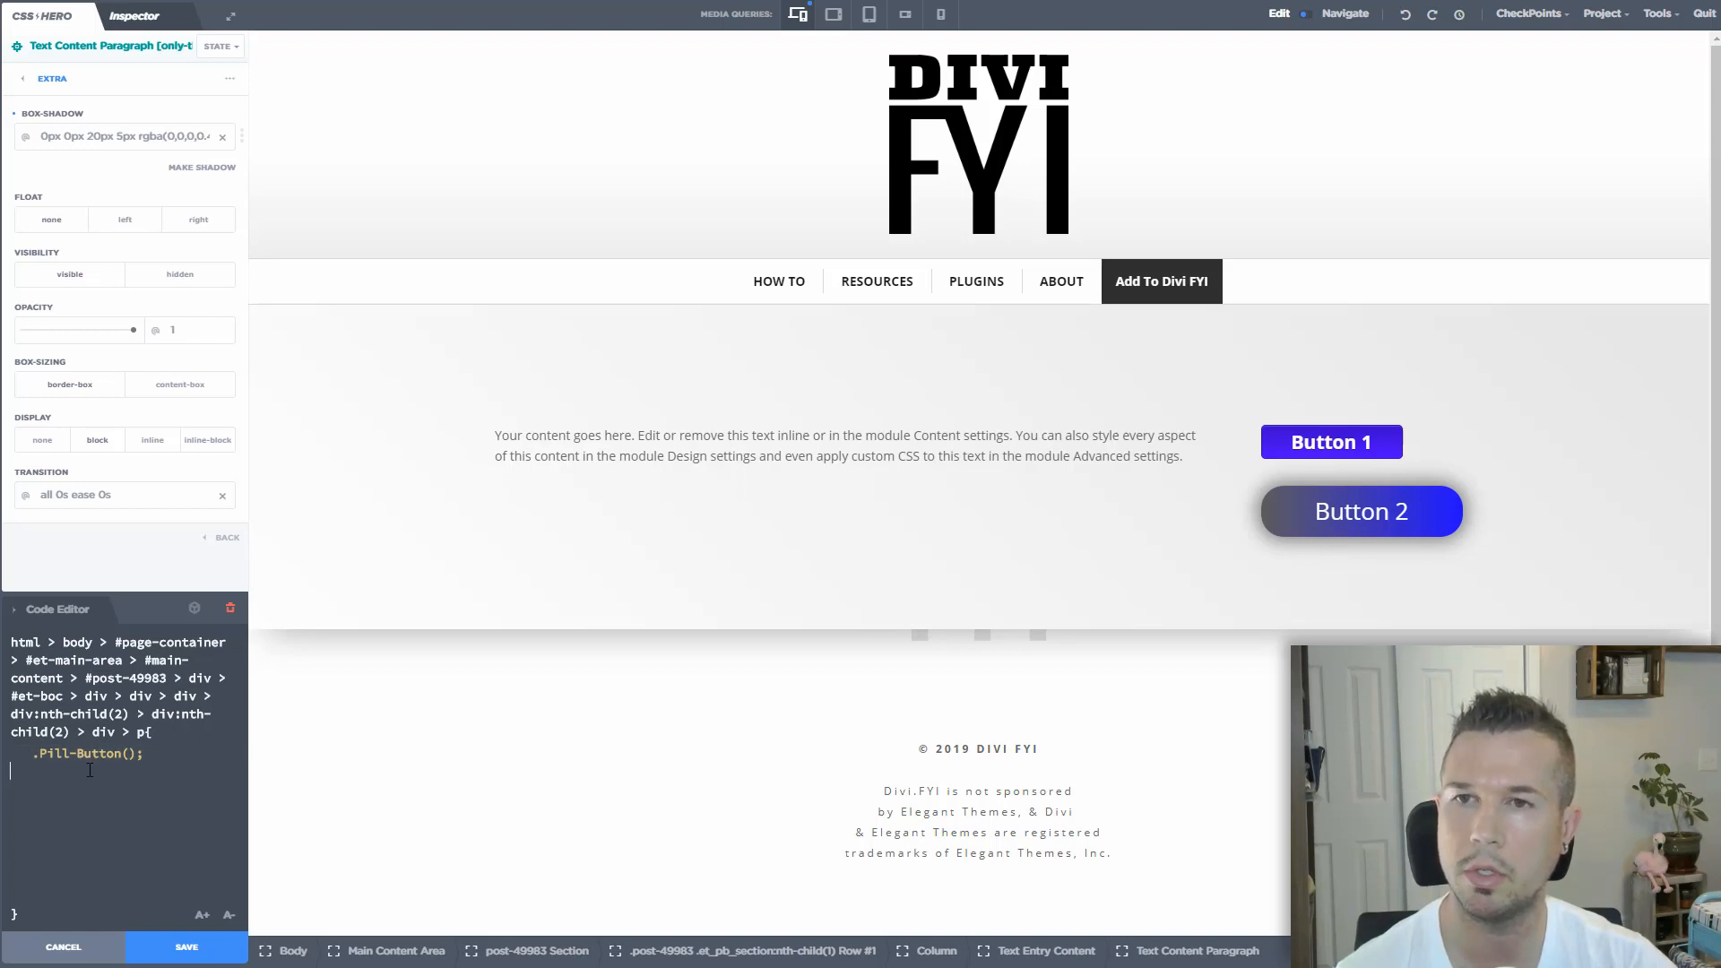
Open the collection of your own saved snippets
{"action": "left_click", "coordinate": [23, 80]}
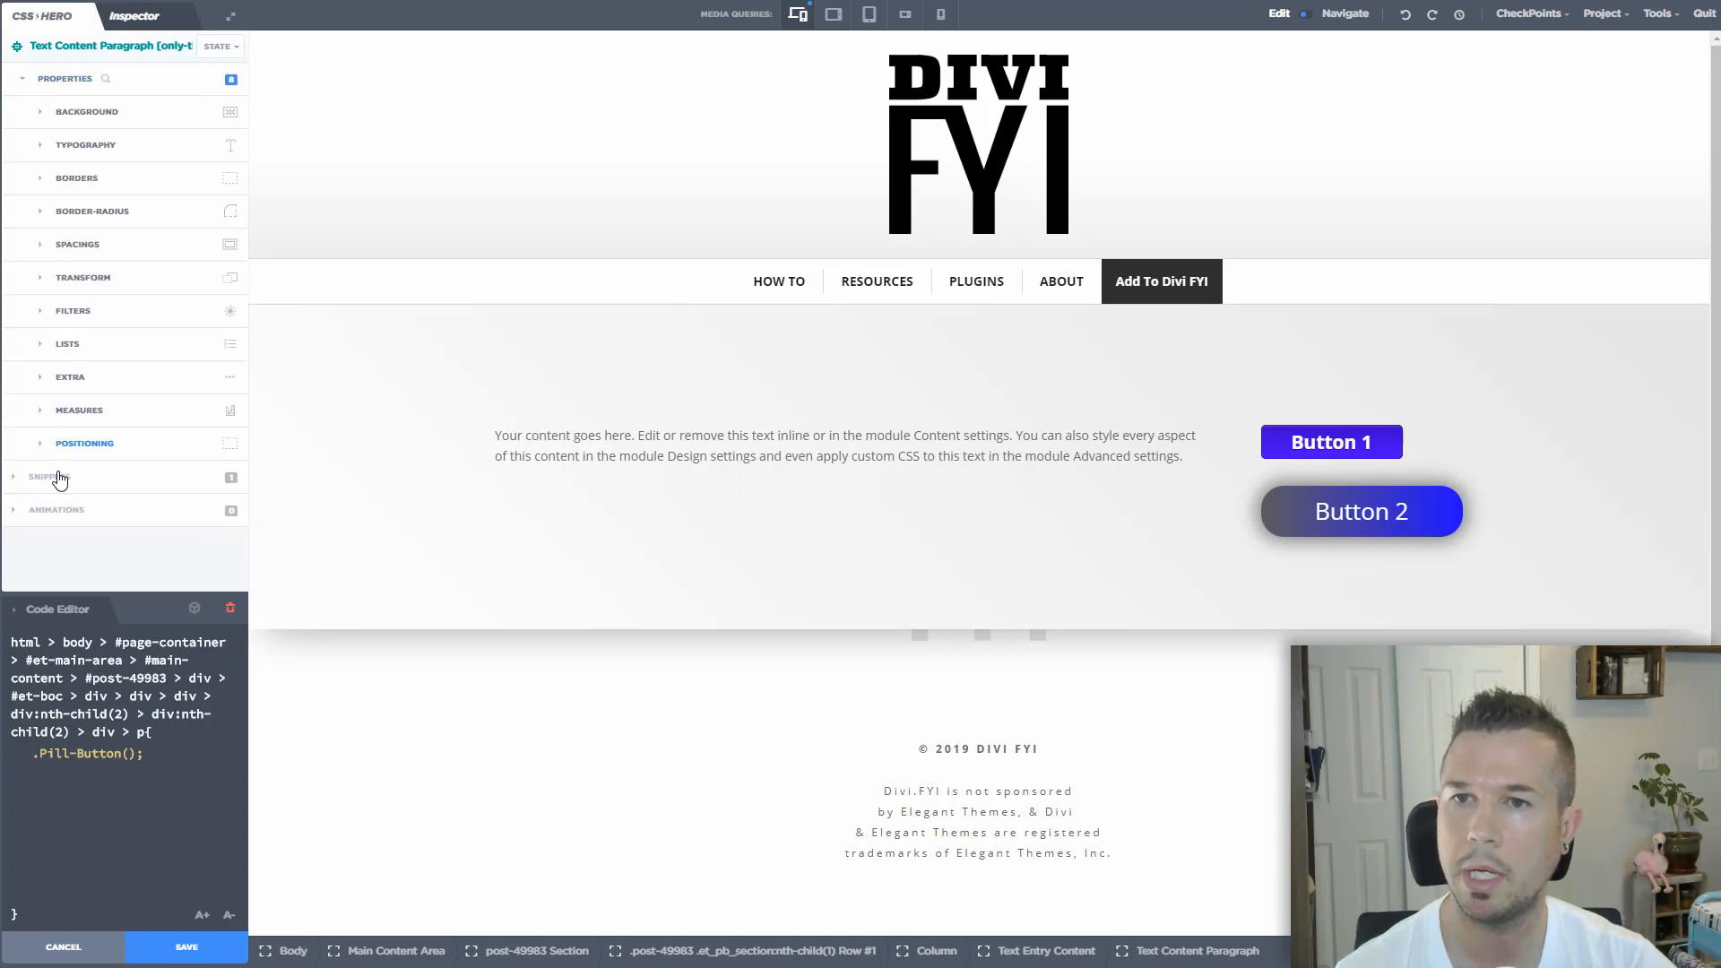
{"action": "left_click", "coordinate": [31, 488]}
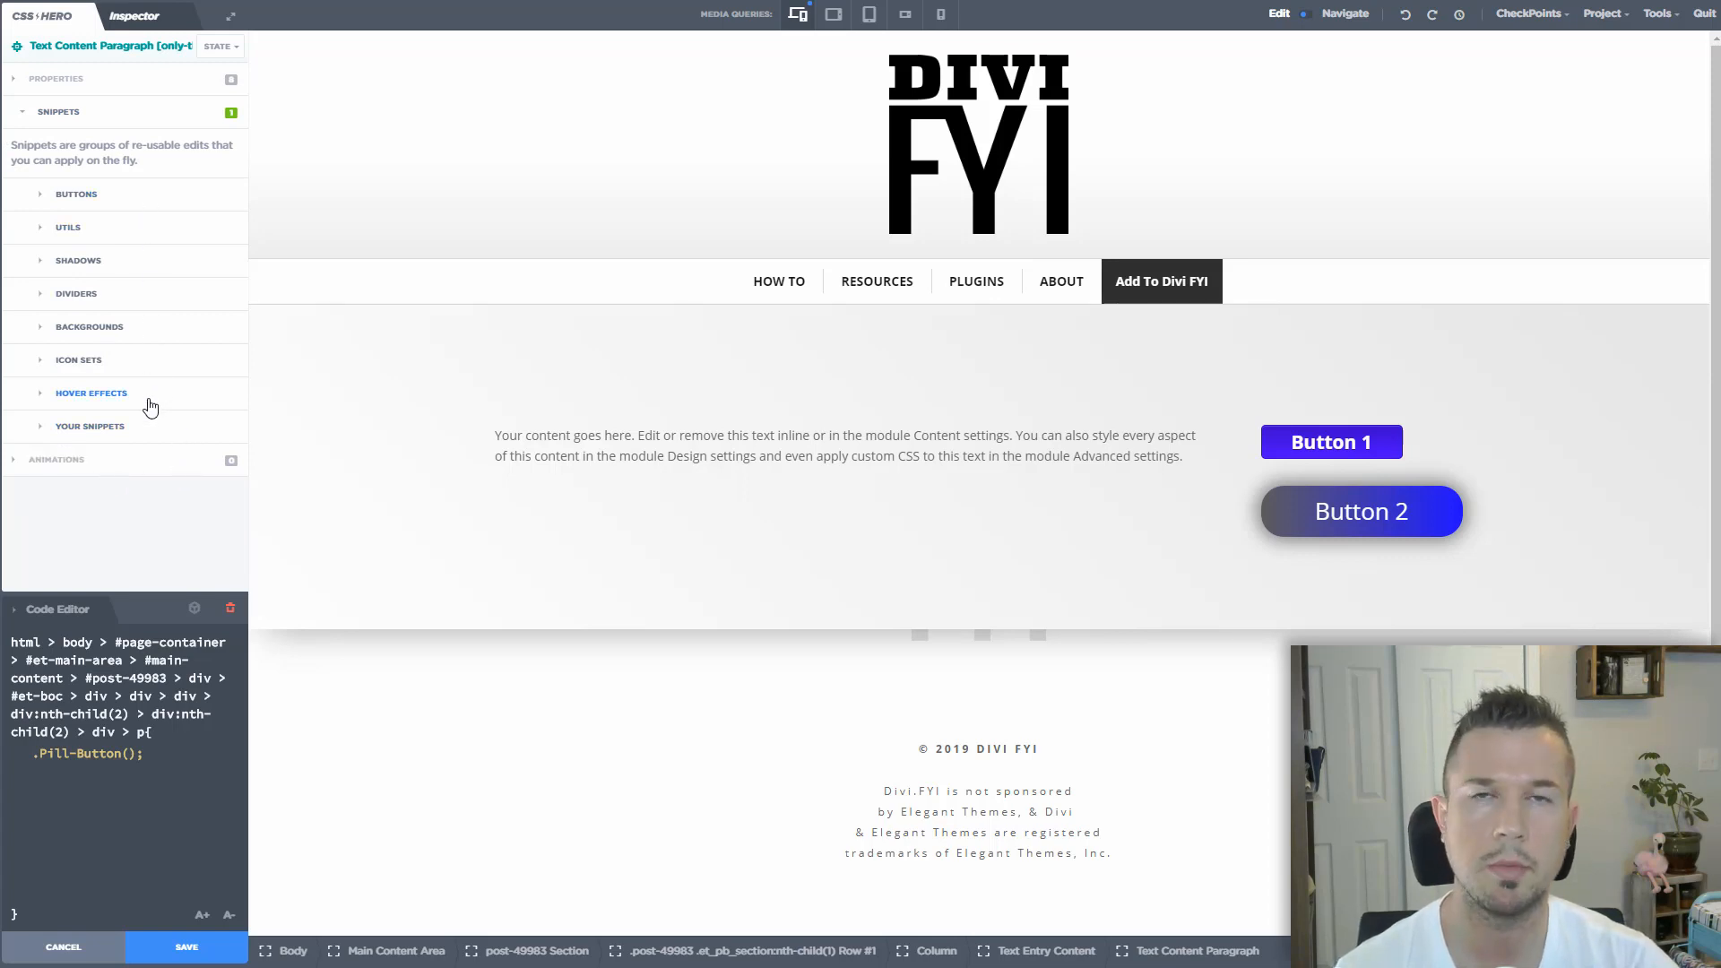
{"action": "left_click", "coordinate": [57, 437]}
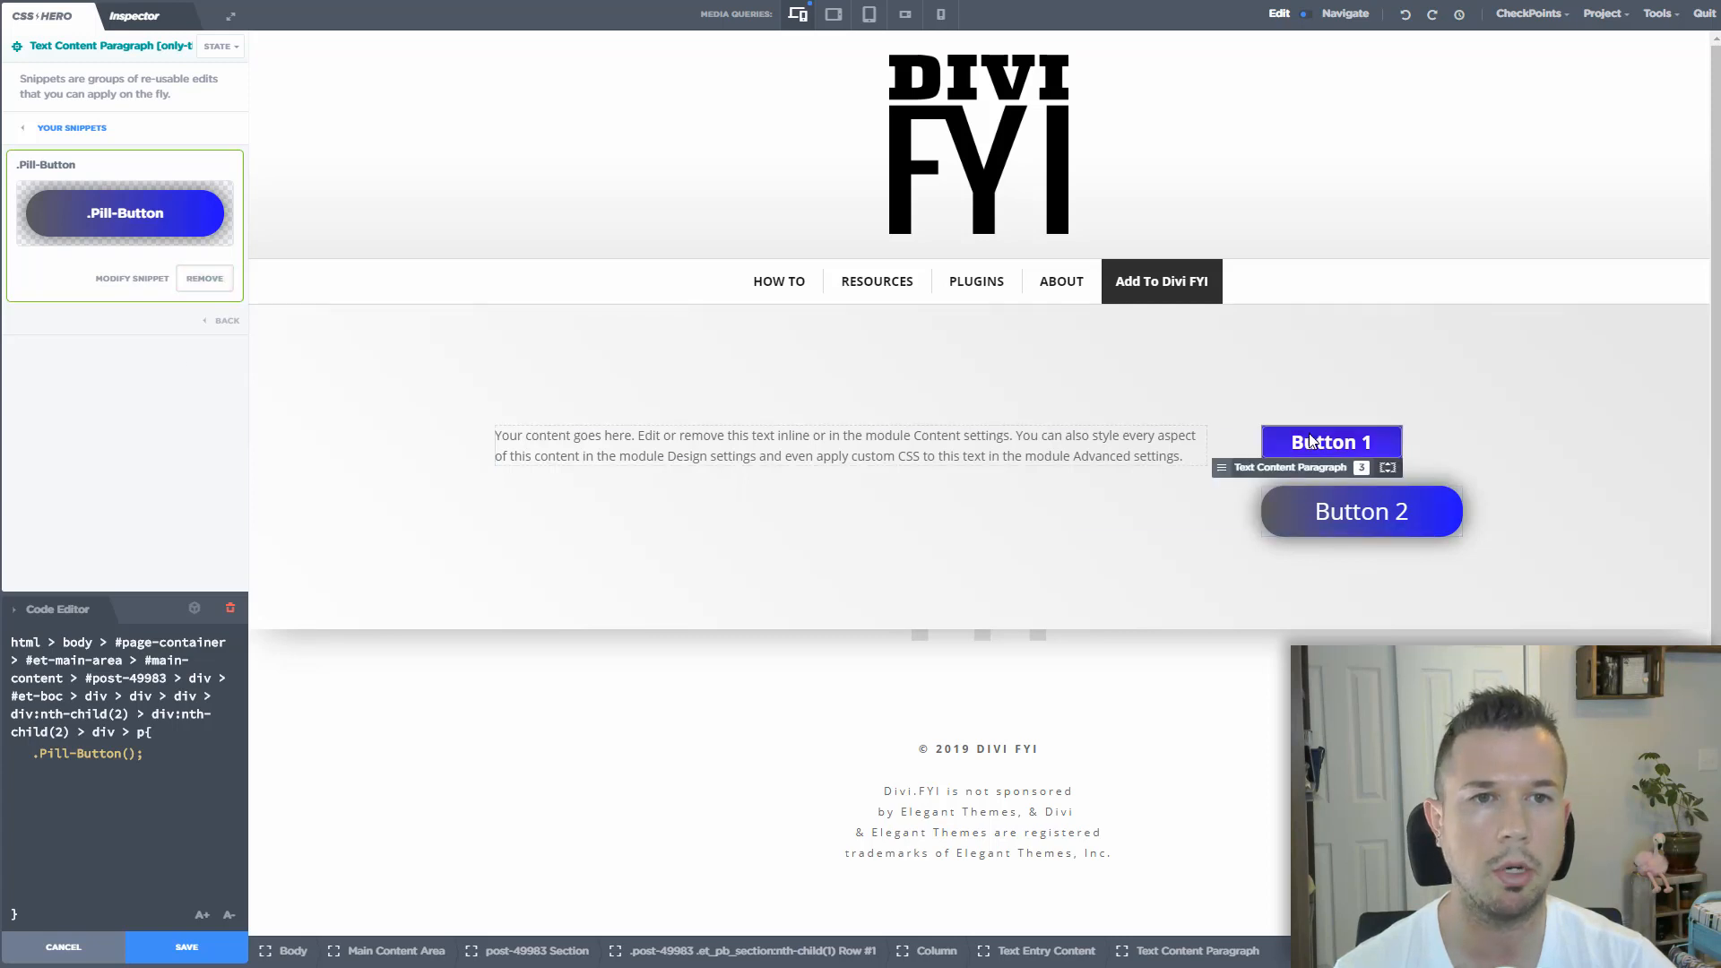
Target only the "Button 1" paragraph element and delete all its existing CSS declarations
{"action": "left_click", "coordinate": [1224, 472]}
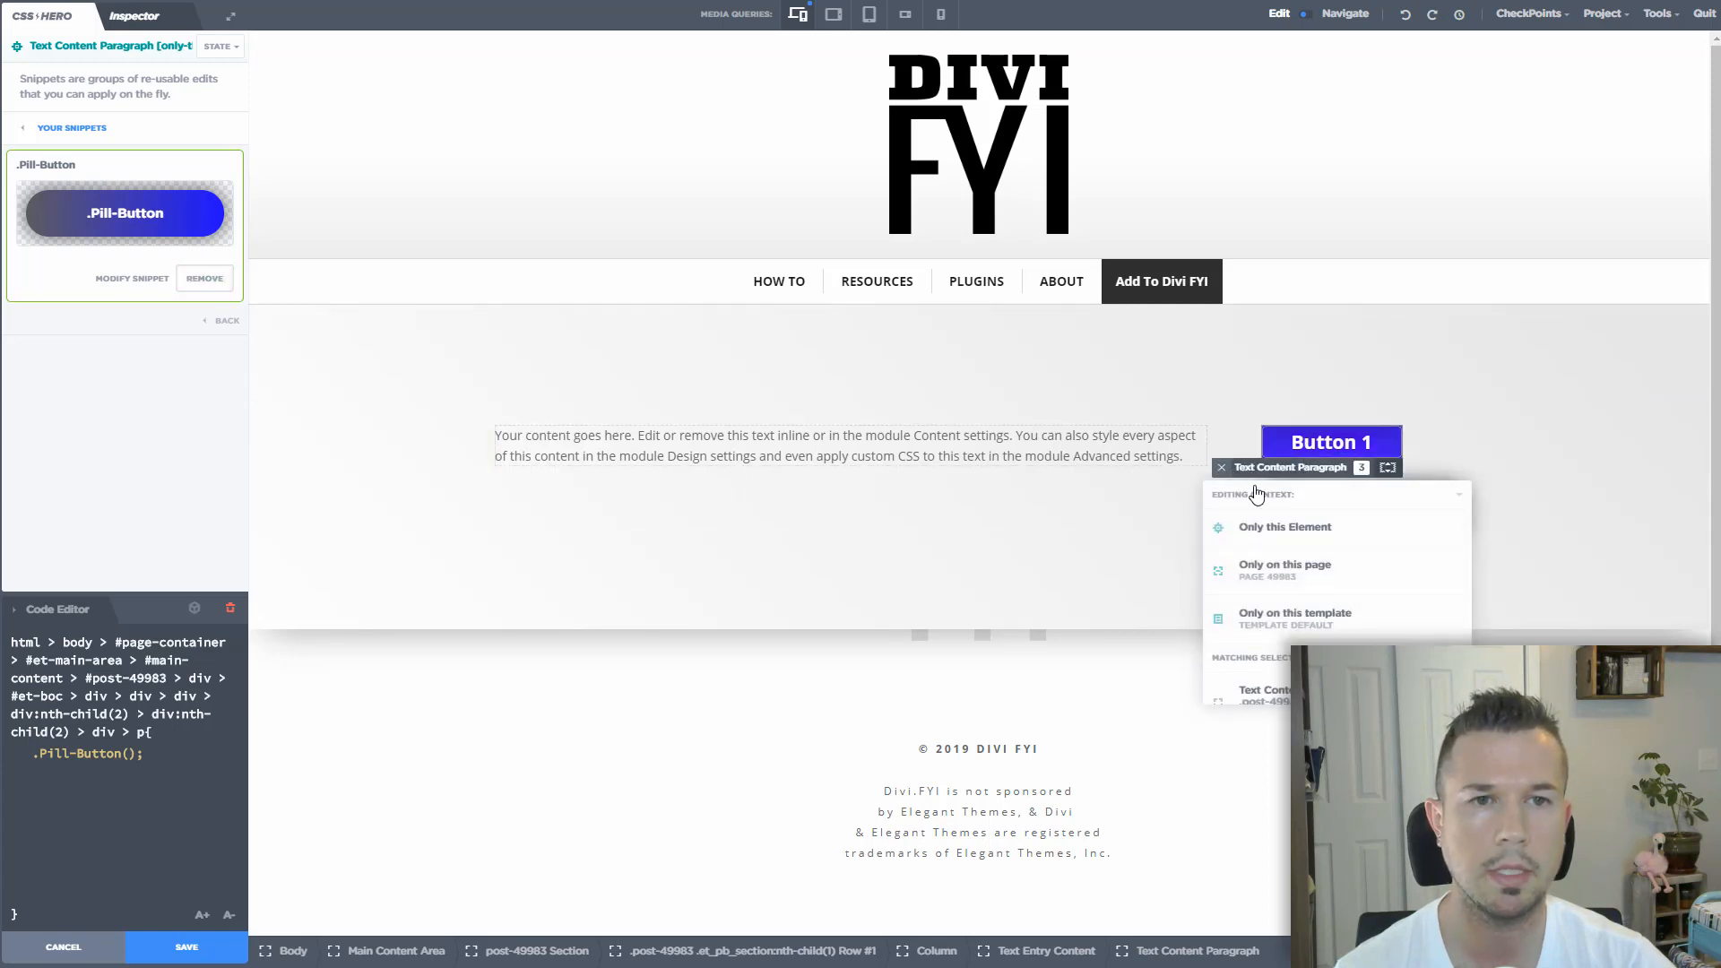
{"action": "left_click", "coordinate": [1271, 534]}
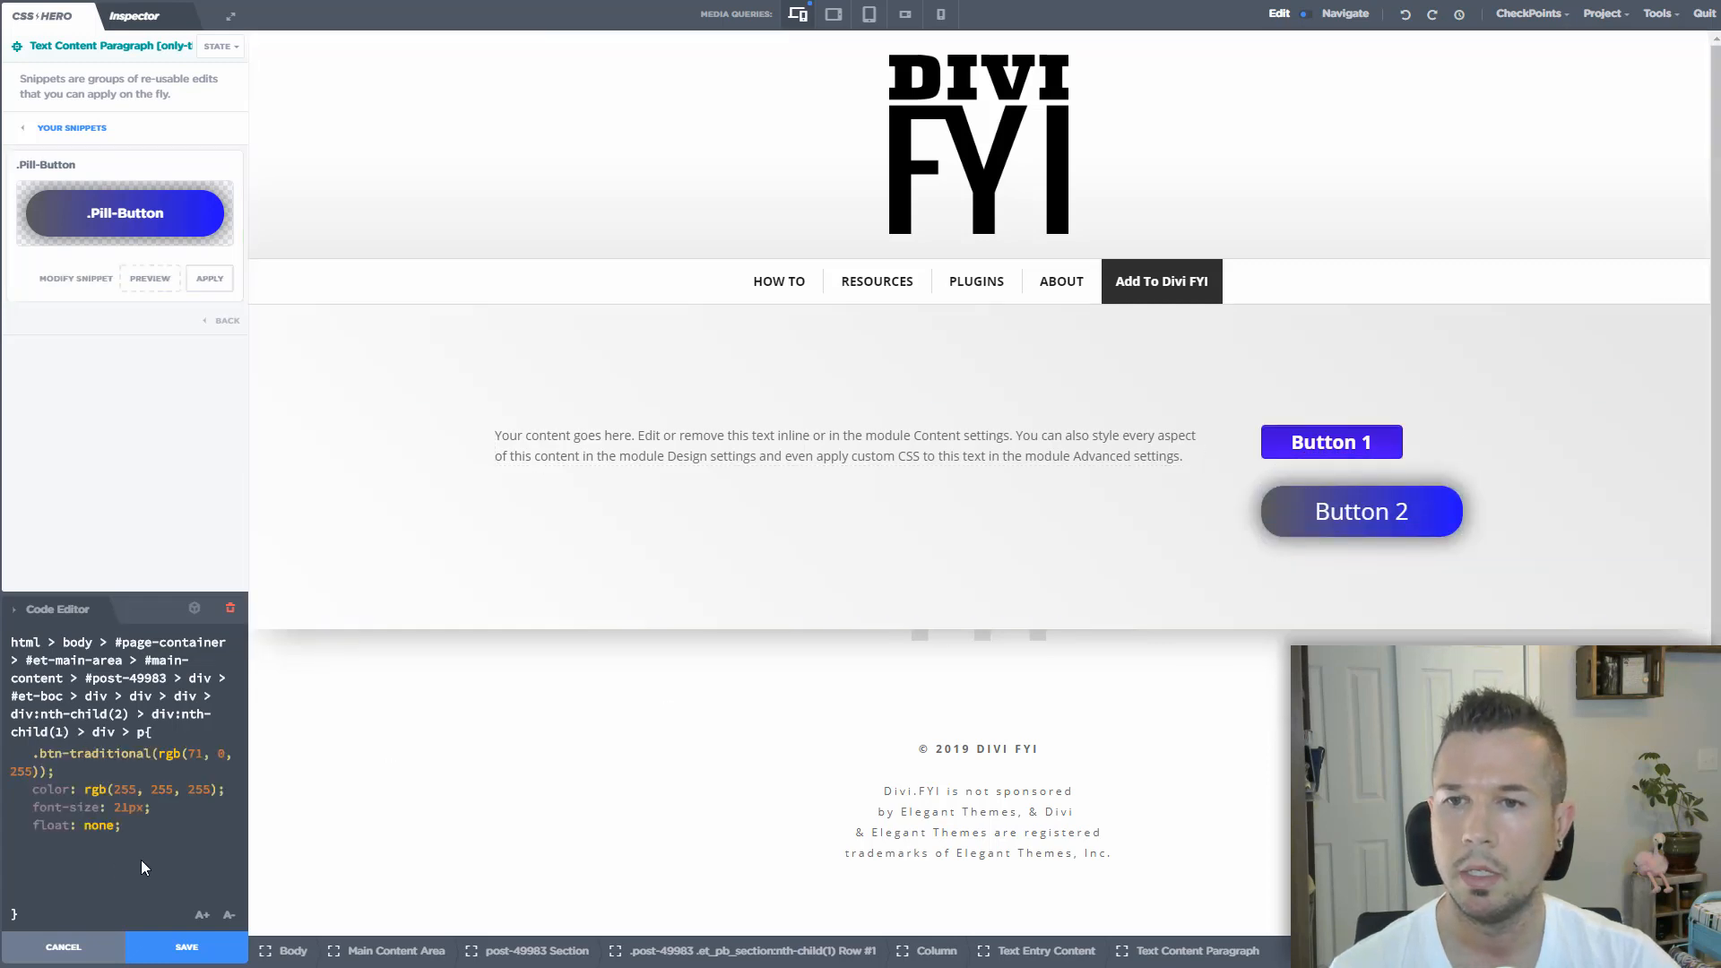
{"action": "left_click_drag", "start_coordinate": [134, 825], "coordinate": [13, 752]}
{"action": "key", "text": "BackSpace"}
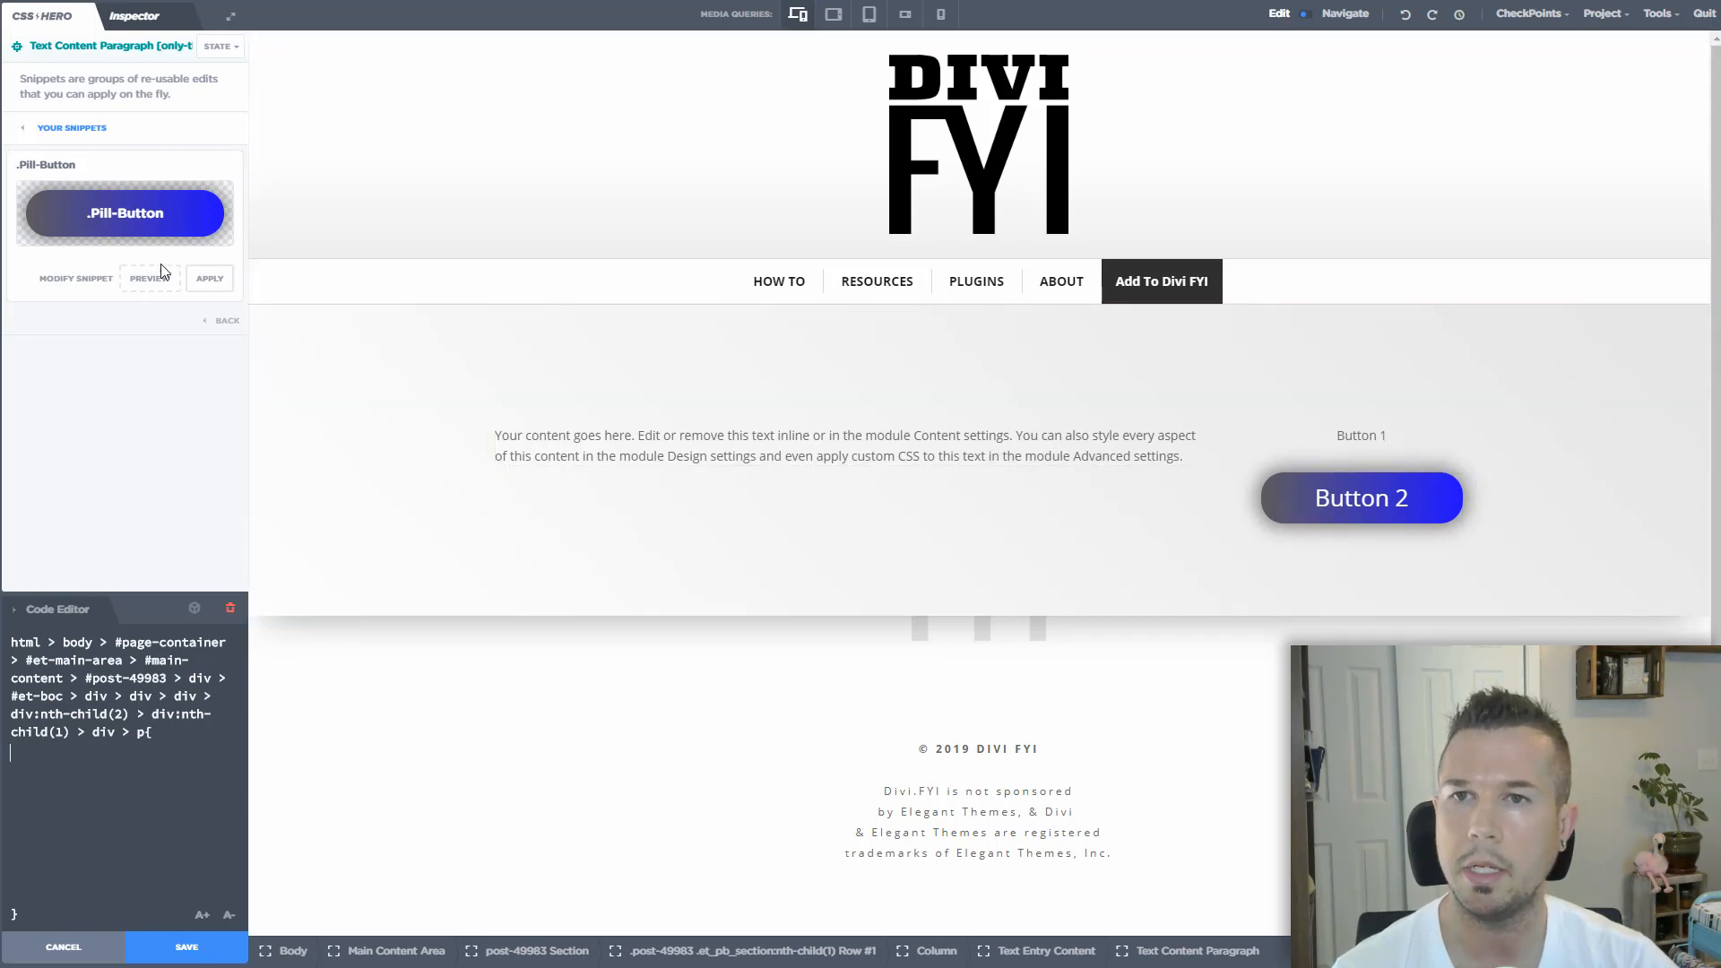
Preview the Pill-Button snippet and apply it to the "Button 1" paragraph
{"action": "left_click", "coordinate": [152, 281]}
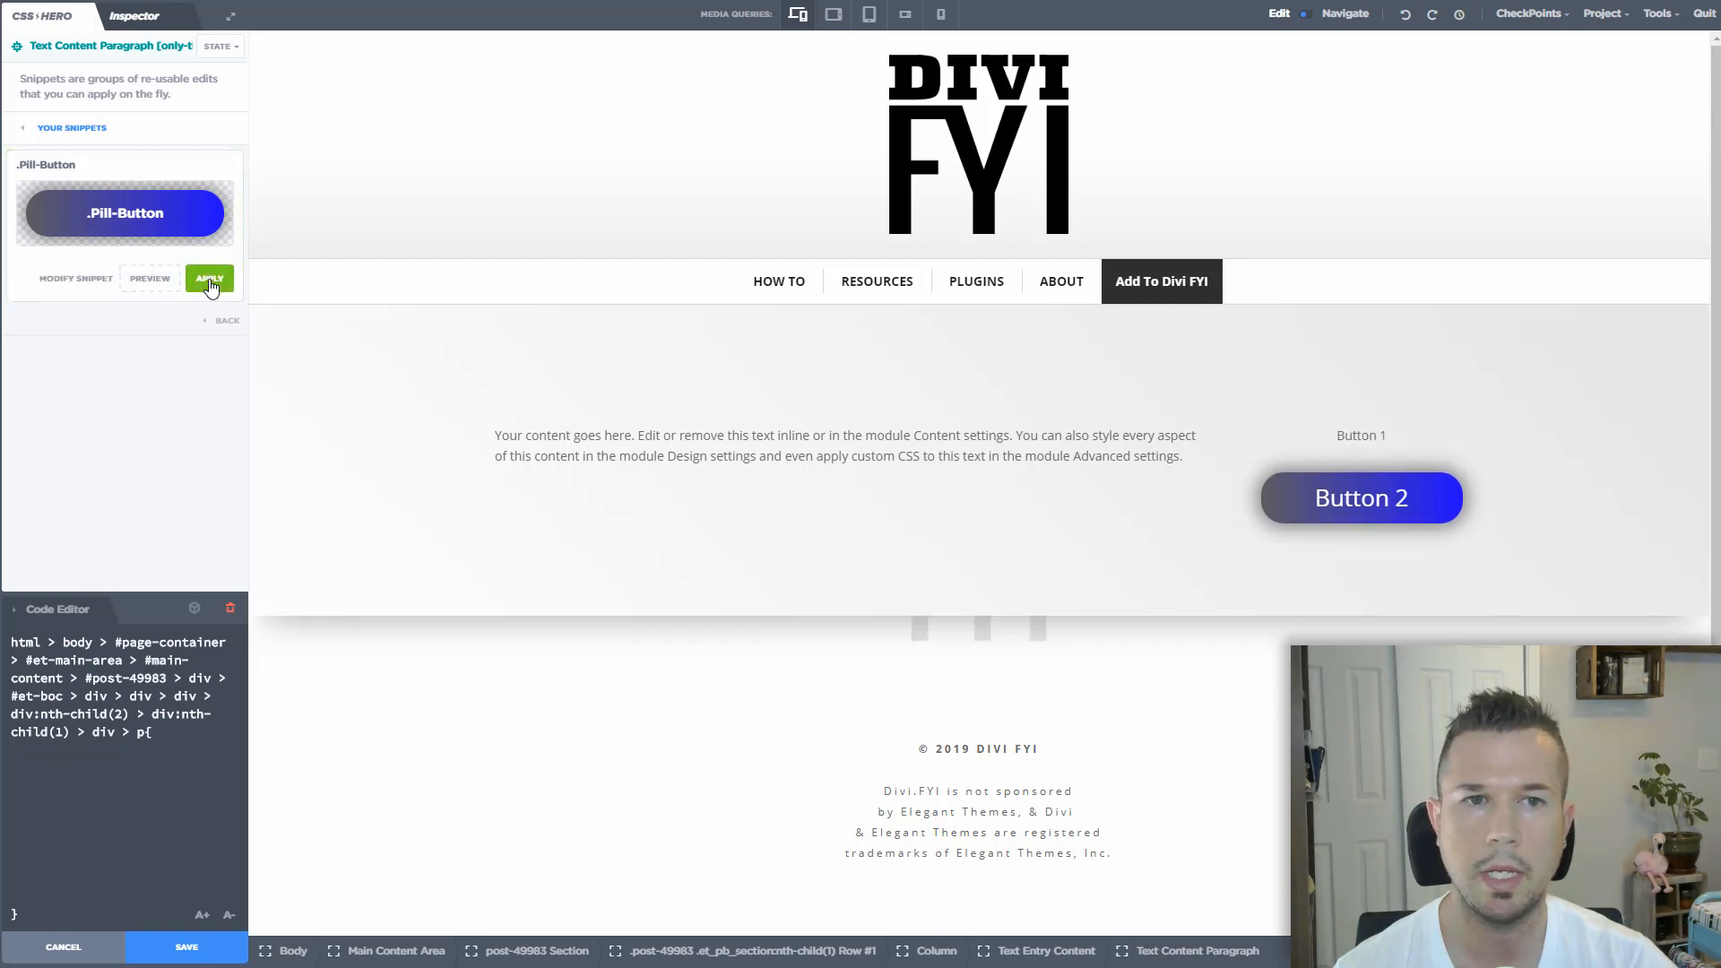
{"action": "left_click", "coordinate": [210, 281]}
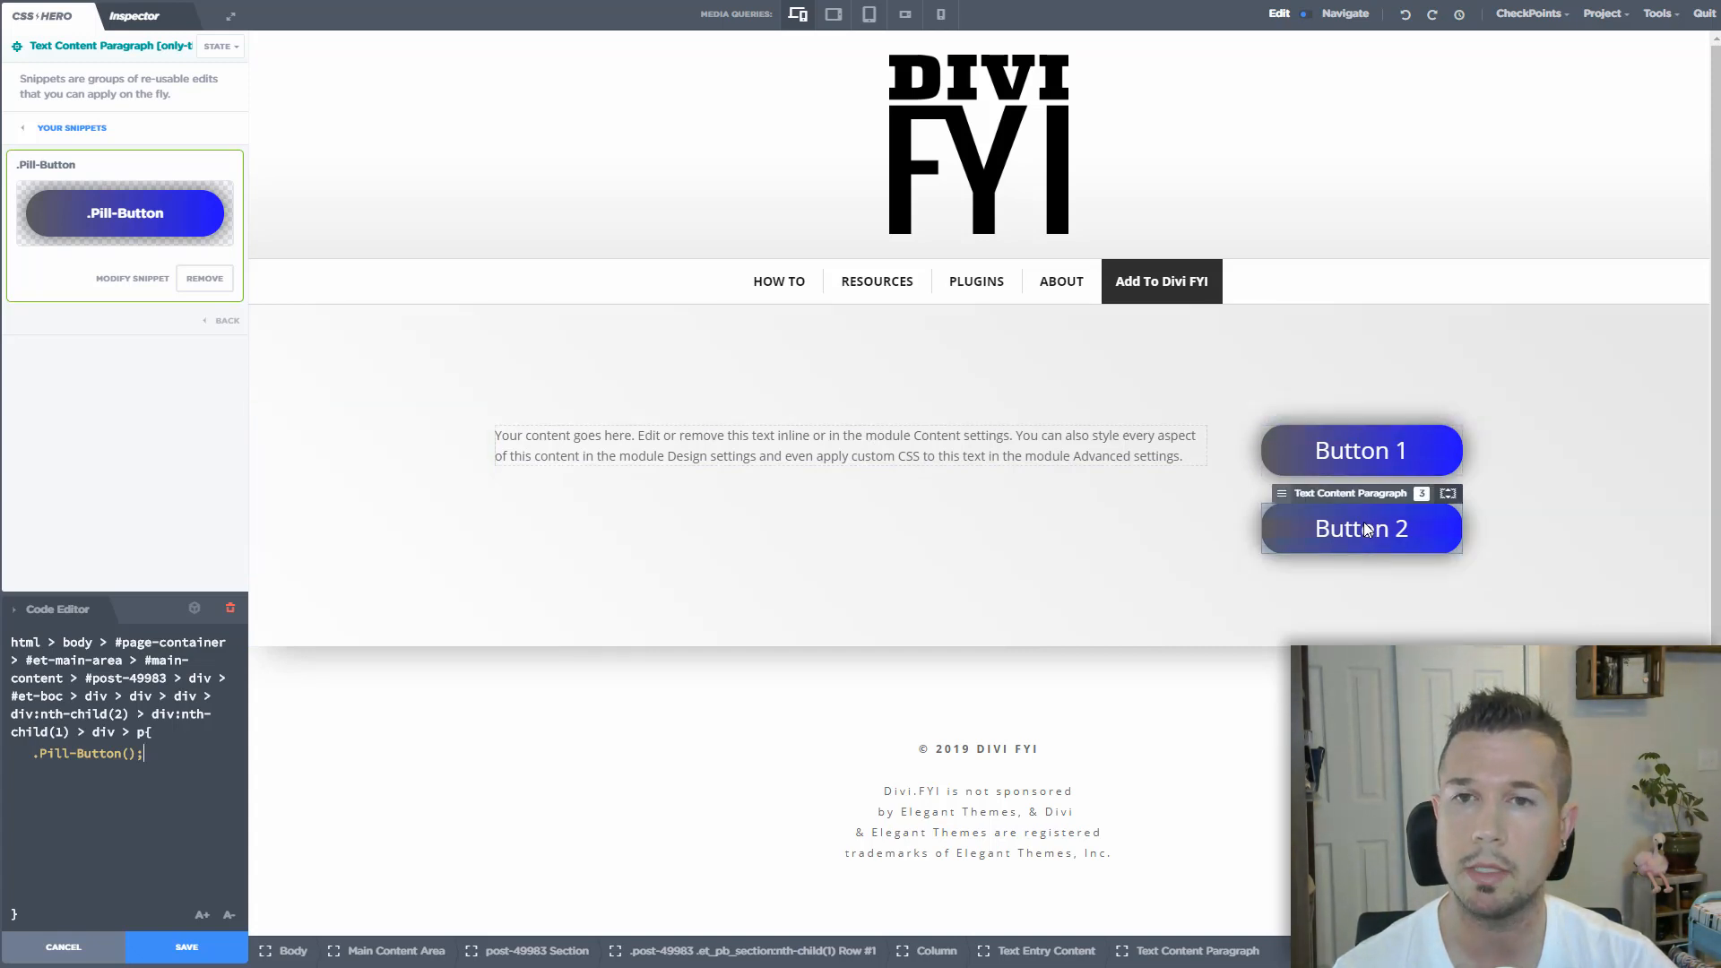
{"action": "left_click", "coordinate": [174, 825]}
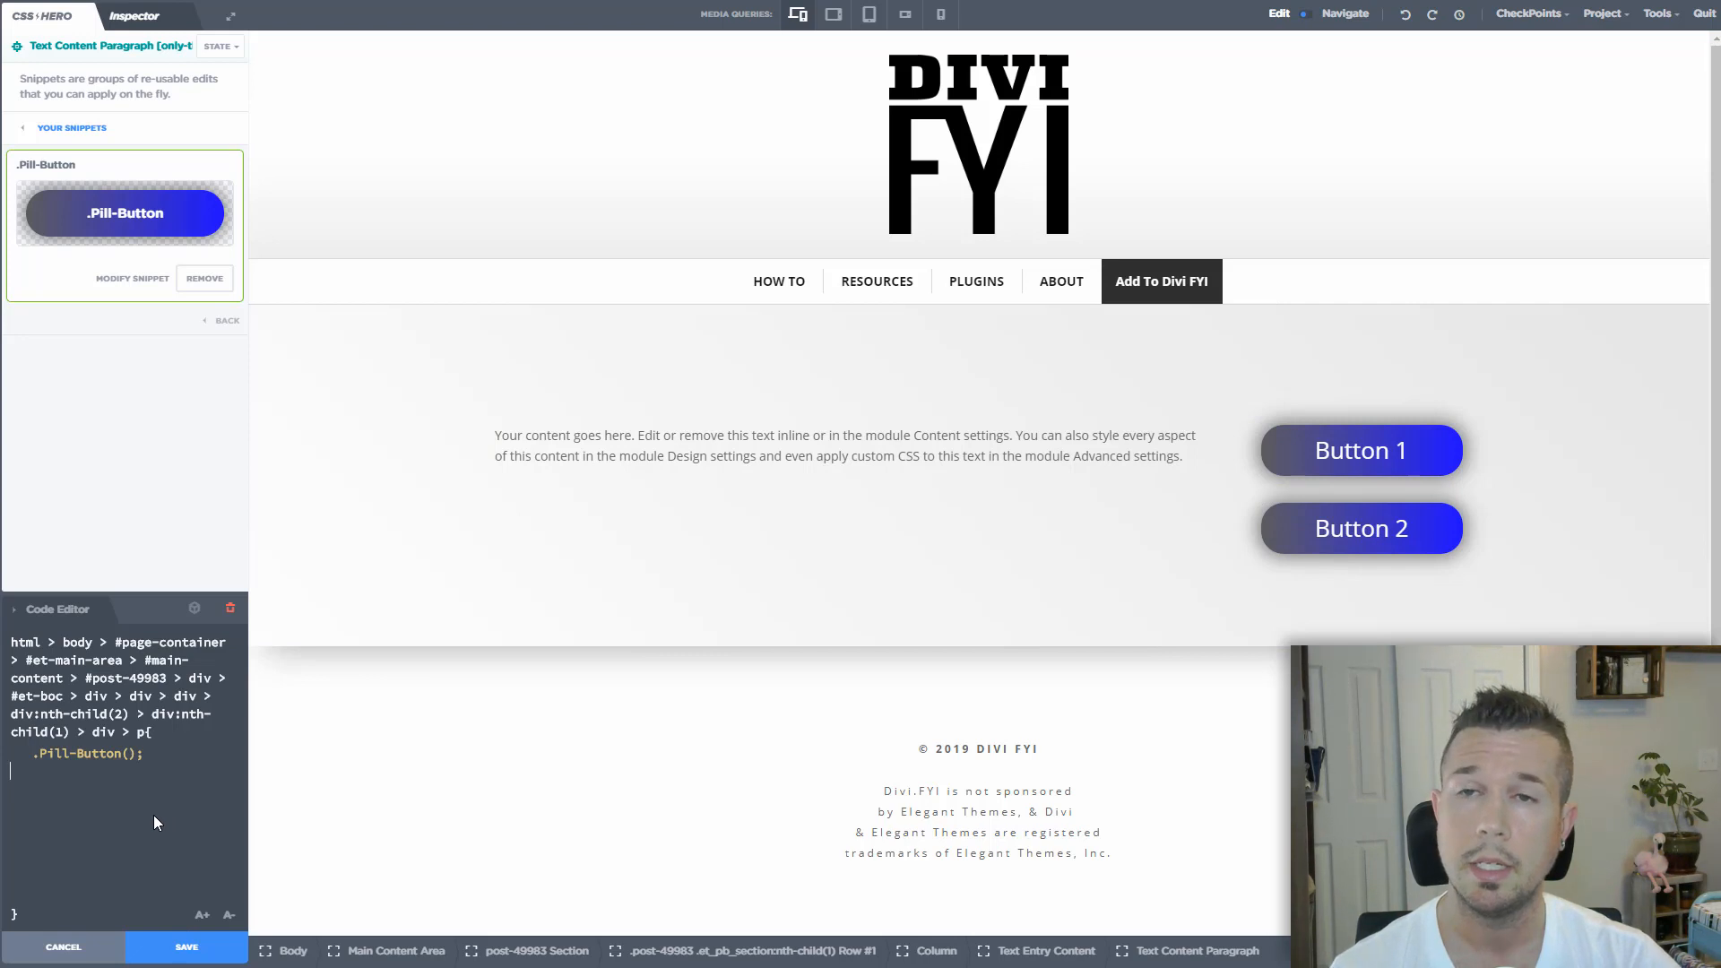